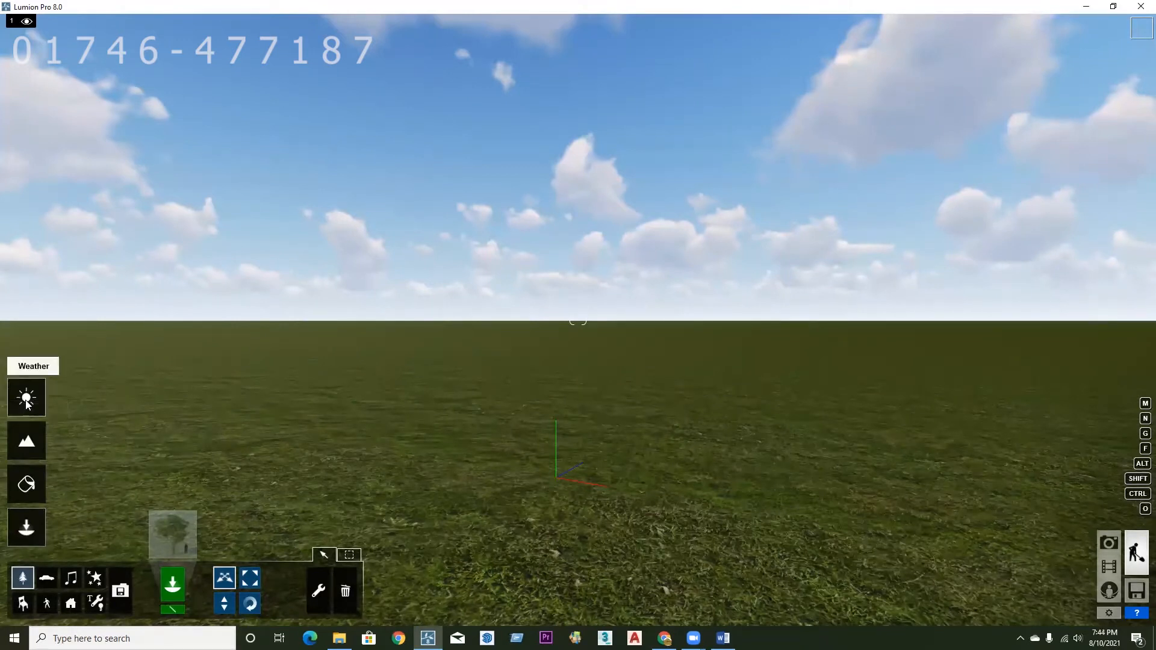
pyautogui.click(26, 400)
pyautogui.click(30, 440)
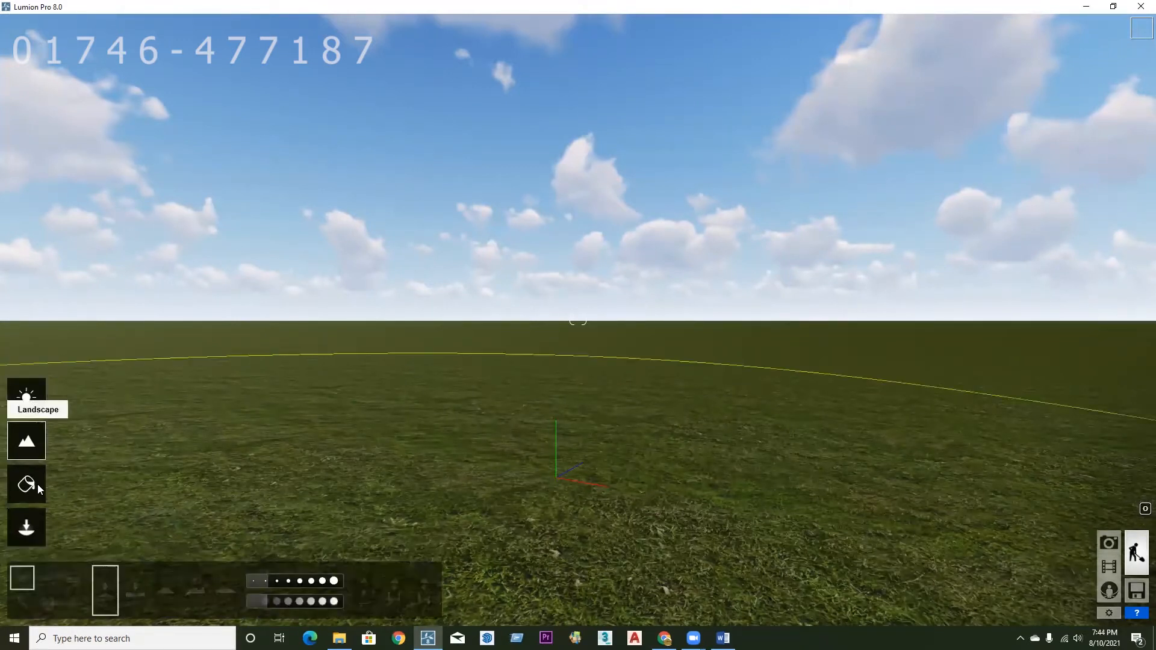
pyautogui.click(29, 485)
pyautogui.click(26, 527)
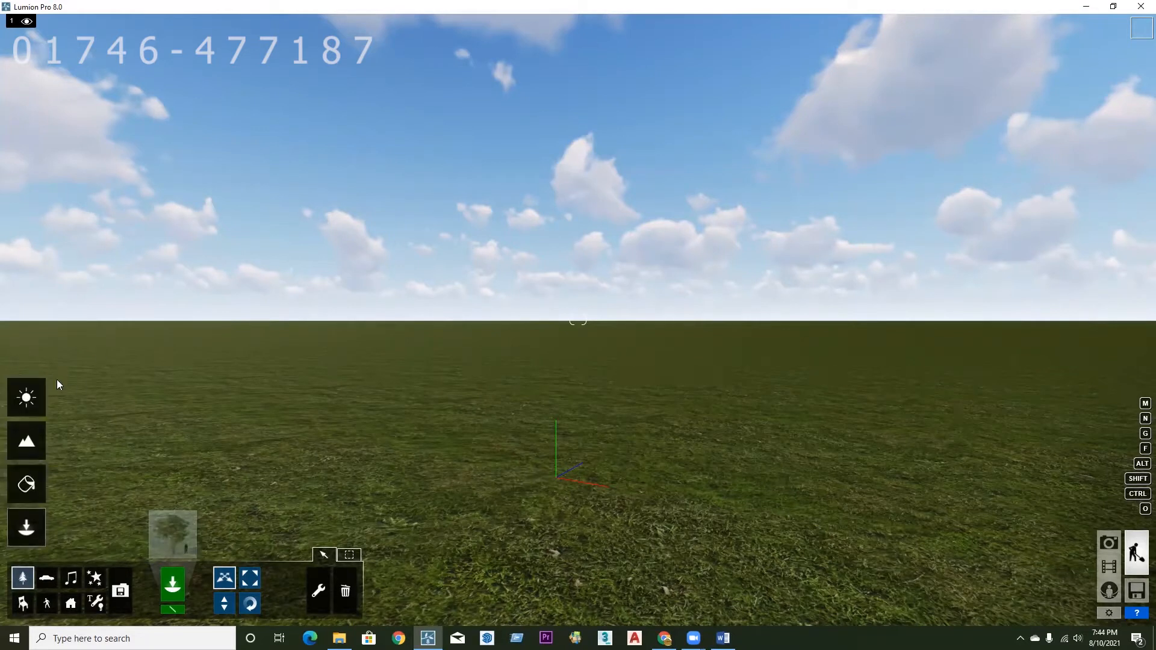
pyautogui.moveTo(27, 440)
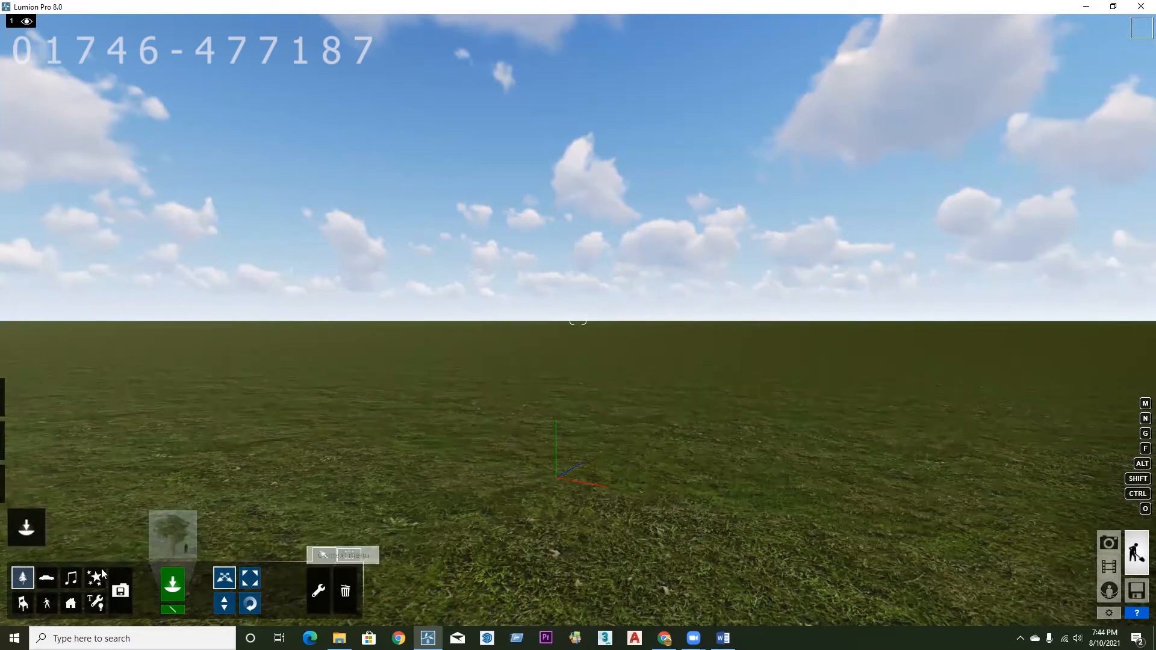
# - View the tree models offered in the Nature Library for object placement, leaving the current selection as is
pyautogui.click(173, 585)
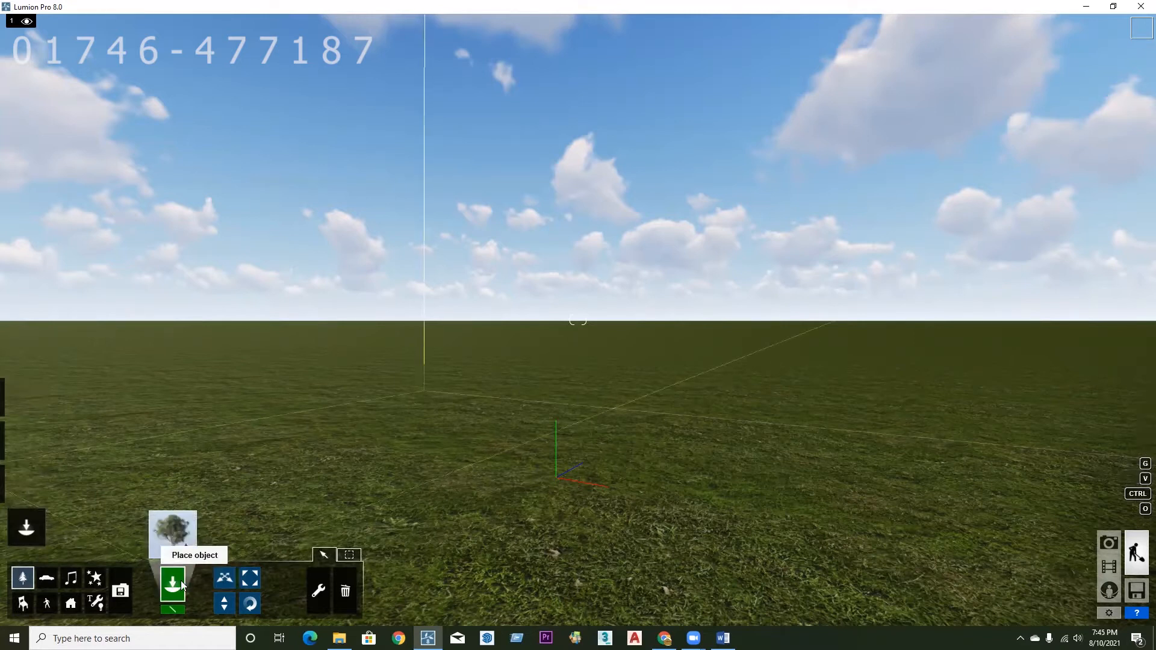
pyautogui.click(178, 538)
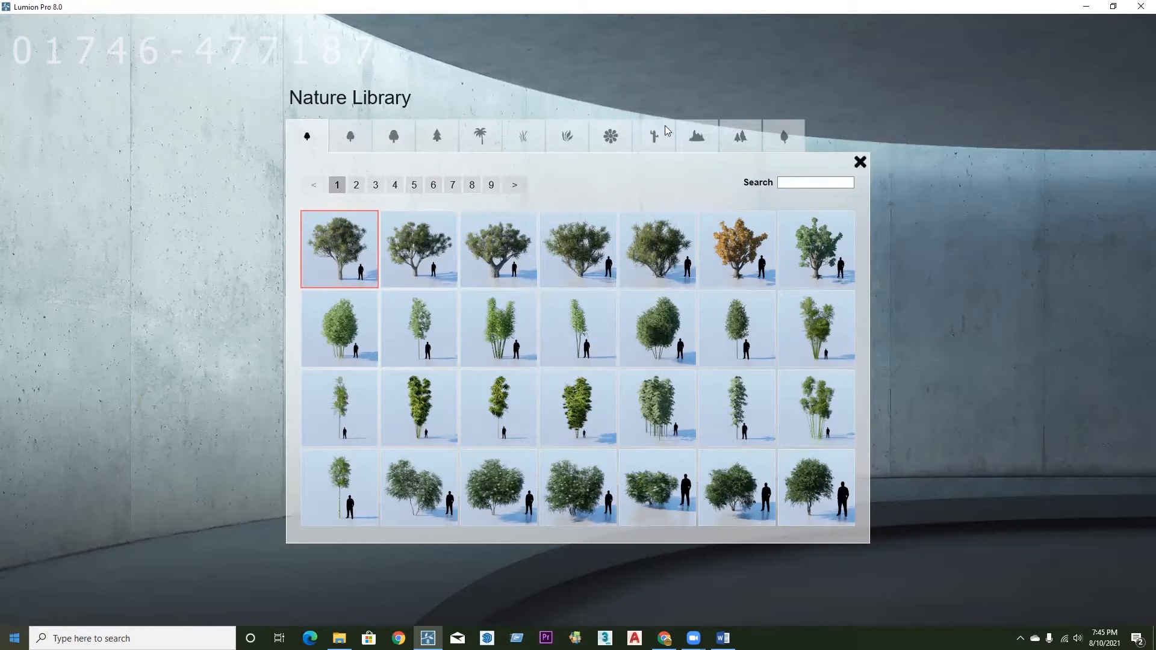
pyautogui.click(861, 163)
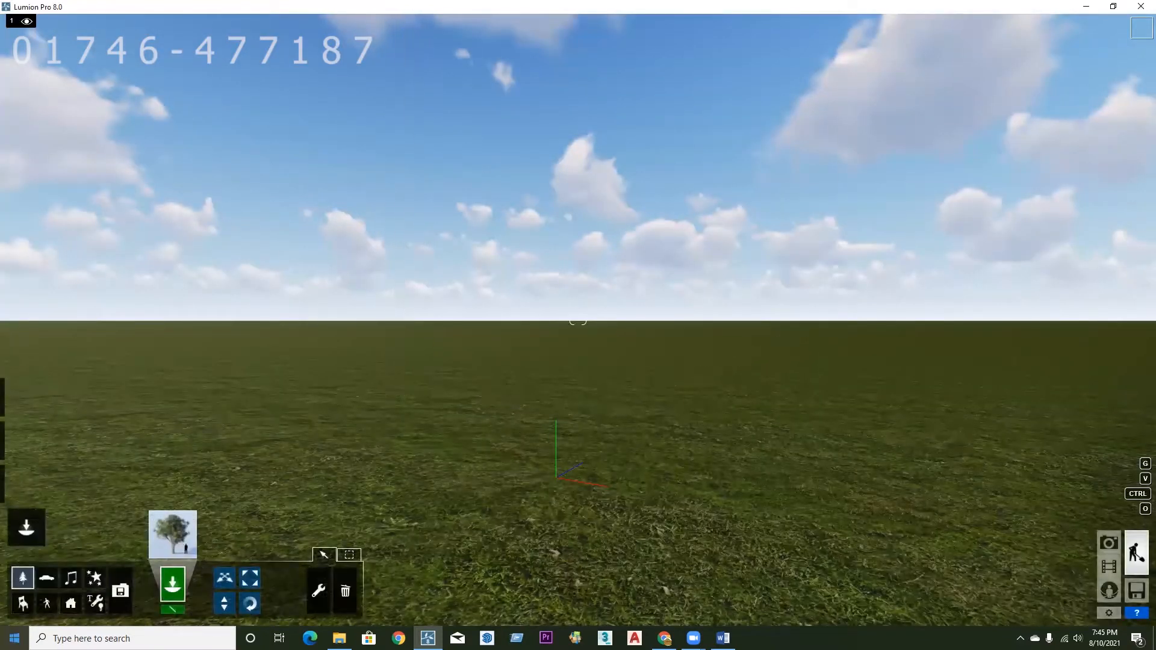
# - Start importing a new 3D model and browse to the Client files (D:) drive
pyautogui.click(121, 592)
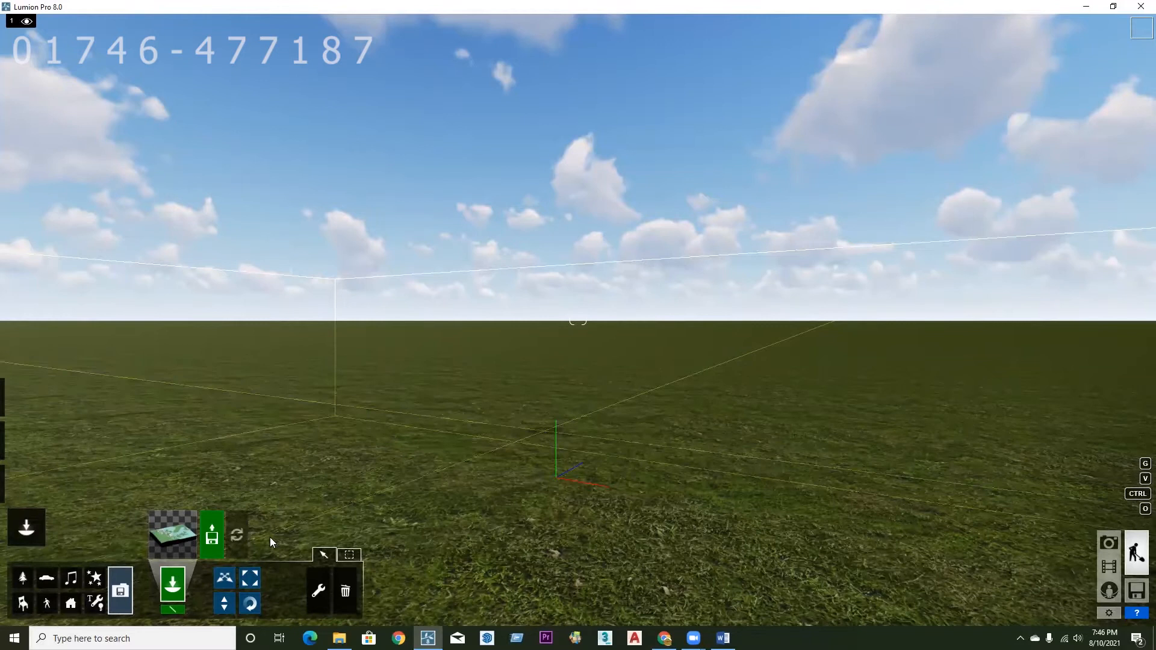
pyautogui.click(213, 538)
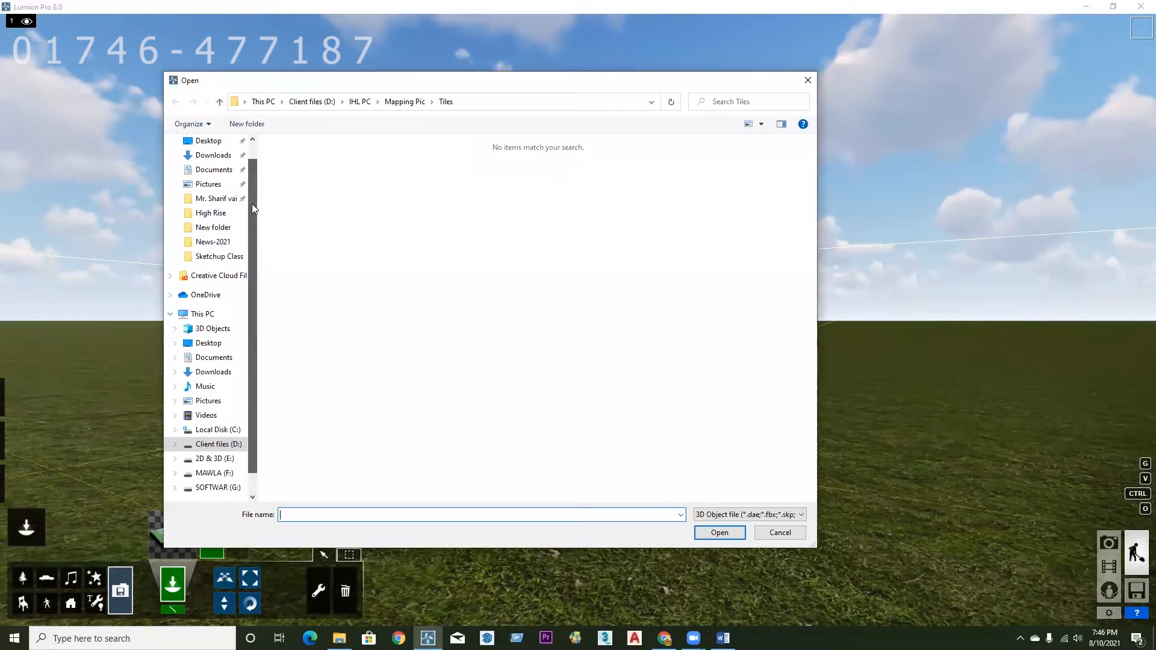
pyautogui.moveTo(251, 205); pyautogui.dragTo(251, 236)
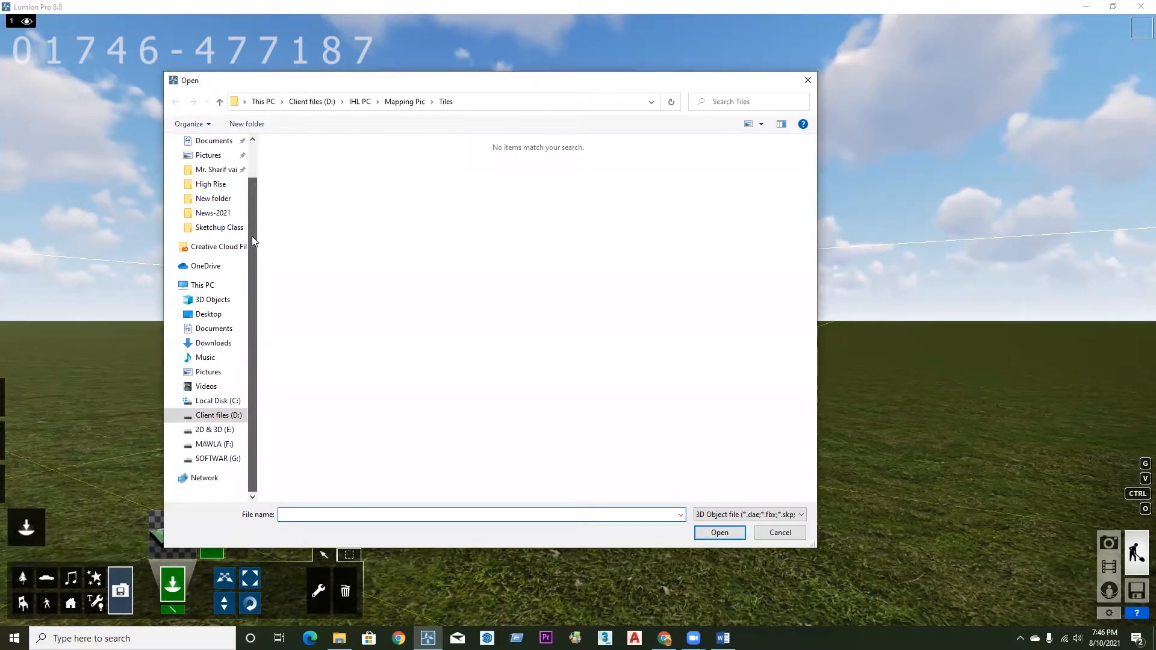
pyautogui.click(218, 417)
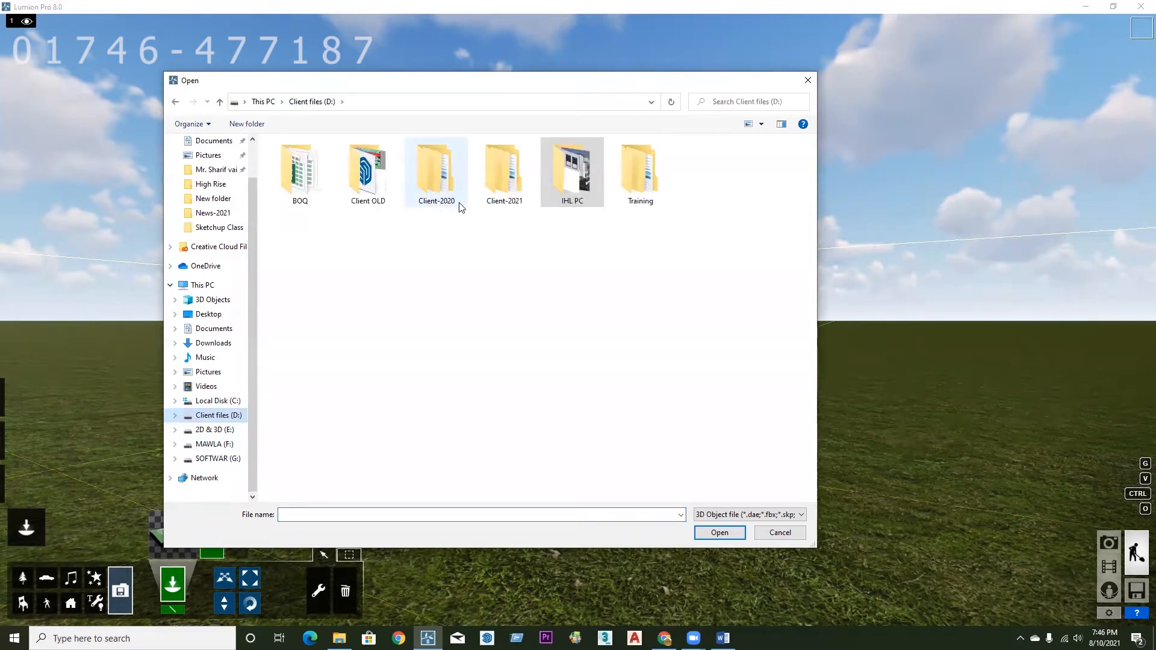
# - Search the Client-2020 and Client OLD folders for a model to import
pyautogui.doubleClick(509, 190)
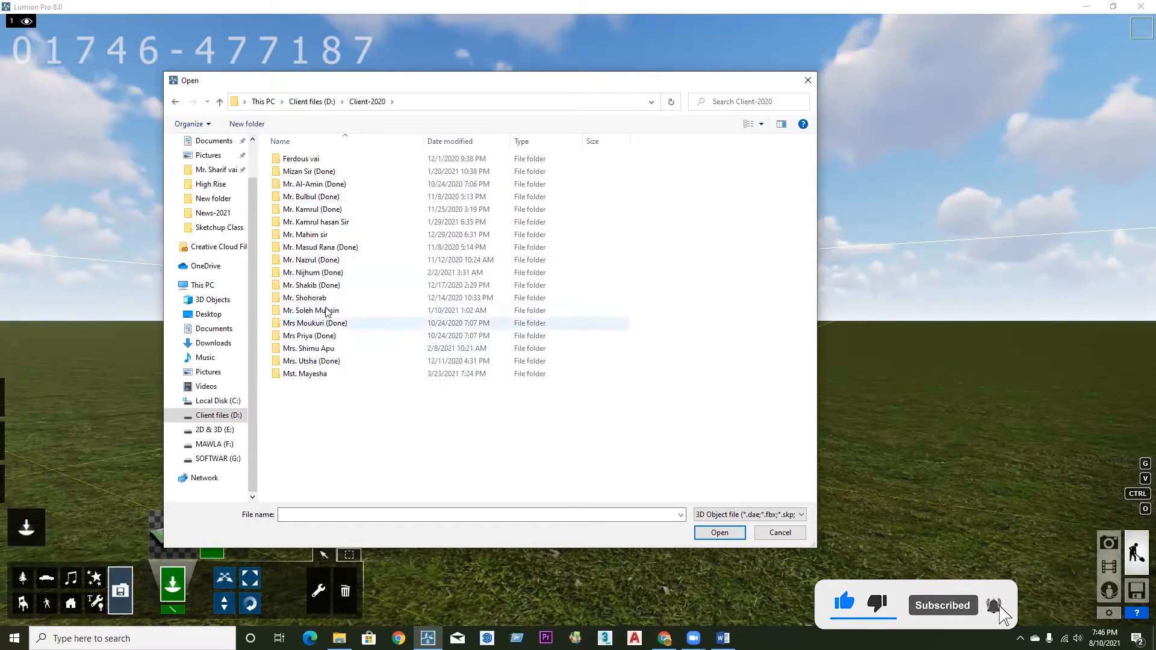
pyautogui.click(220, 101)
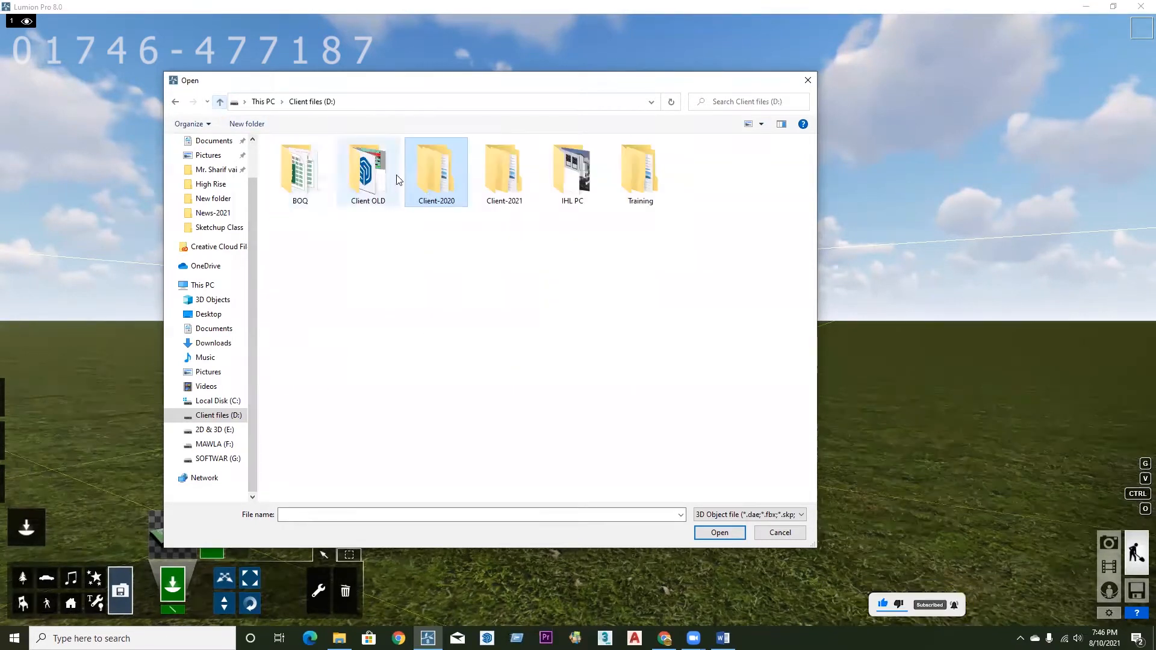
pyautogui.doubleClick(369, 178)
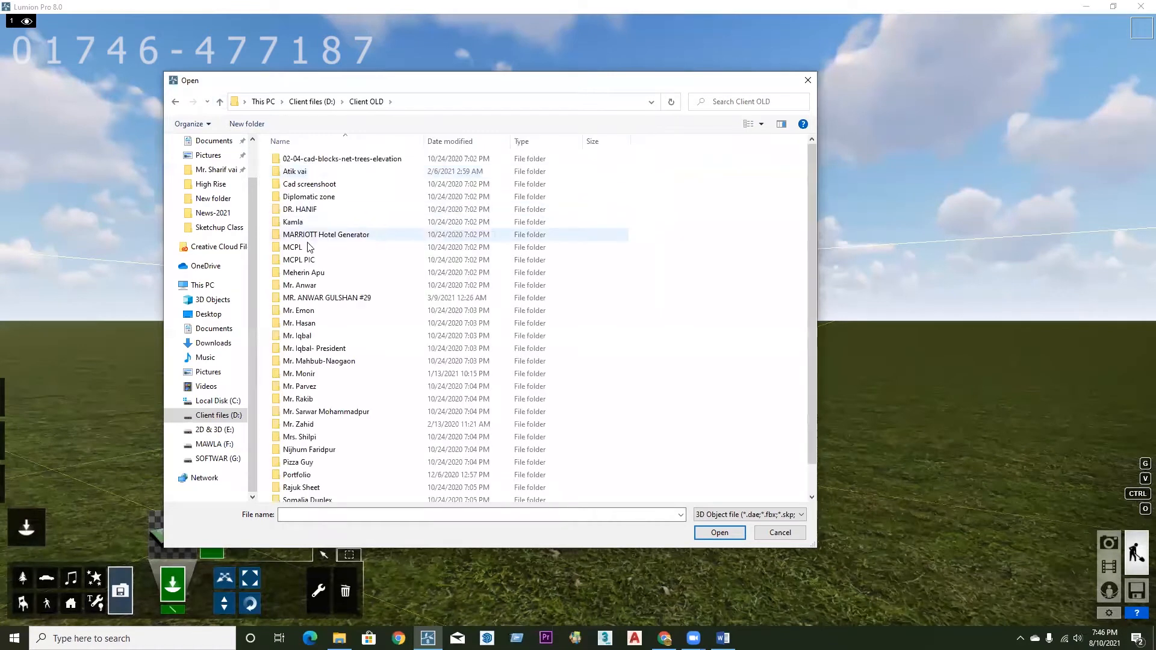
pyautogui.doubleClick(293, 221)
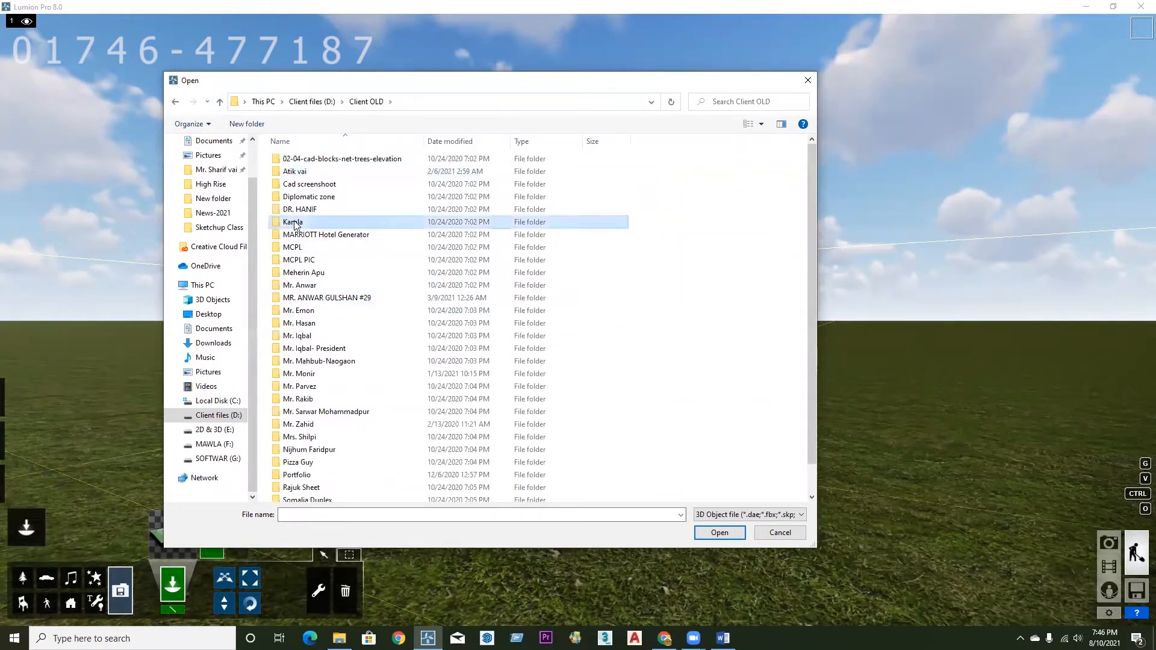
pyautogui.click(221, 102)
pyautogui.click(220, 103)
pyautogui.doubleClick(429, 175)
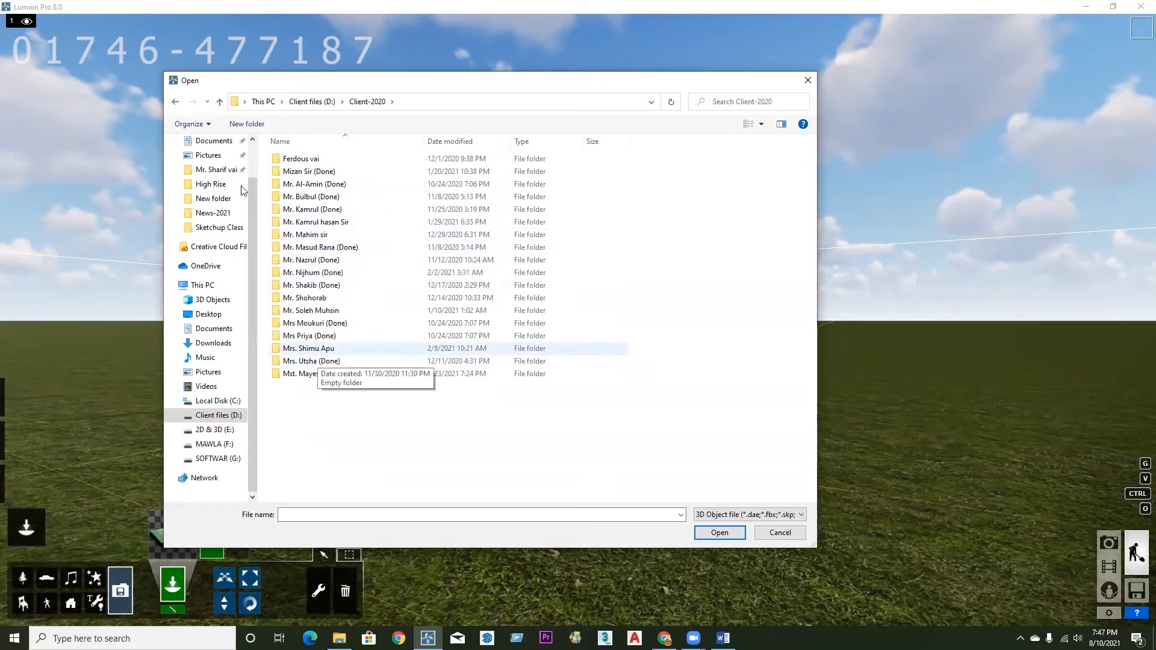
pyautogui.click(220, 101)
# - Open the SketchUp file whose name ends in "3D FOR LUMION" from the client's 3D files folder within Client-2021
pyautogui.doubleClick(504, 172)
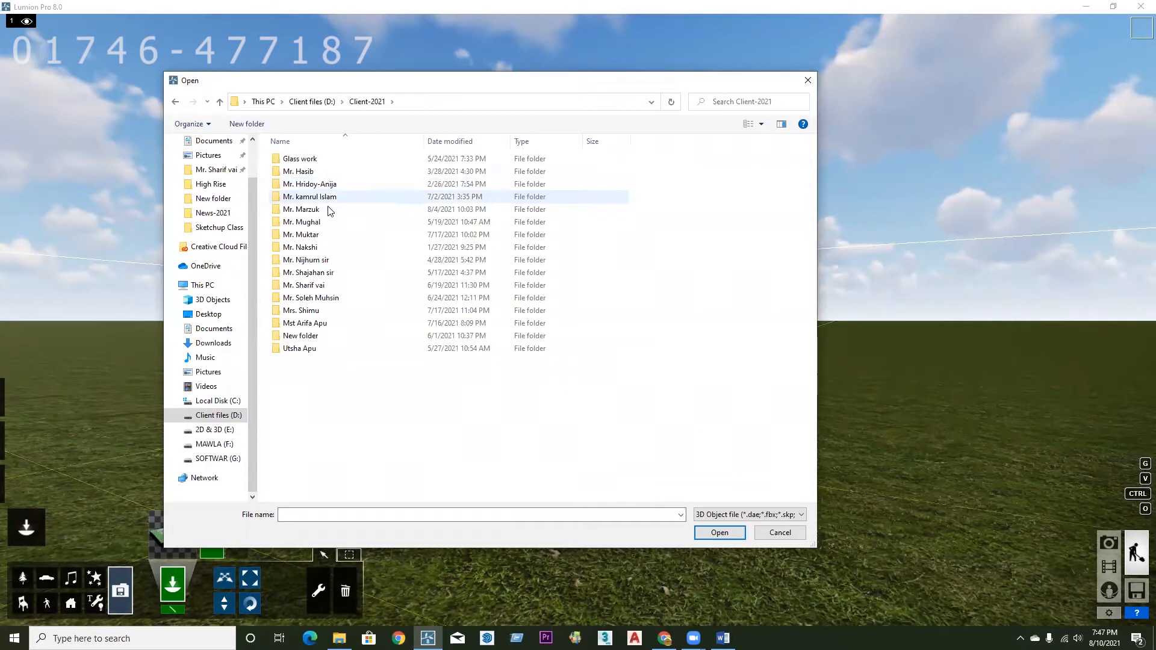
pyautogui.doubleClick(320, 210)
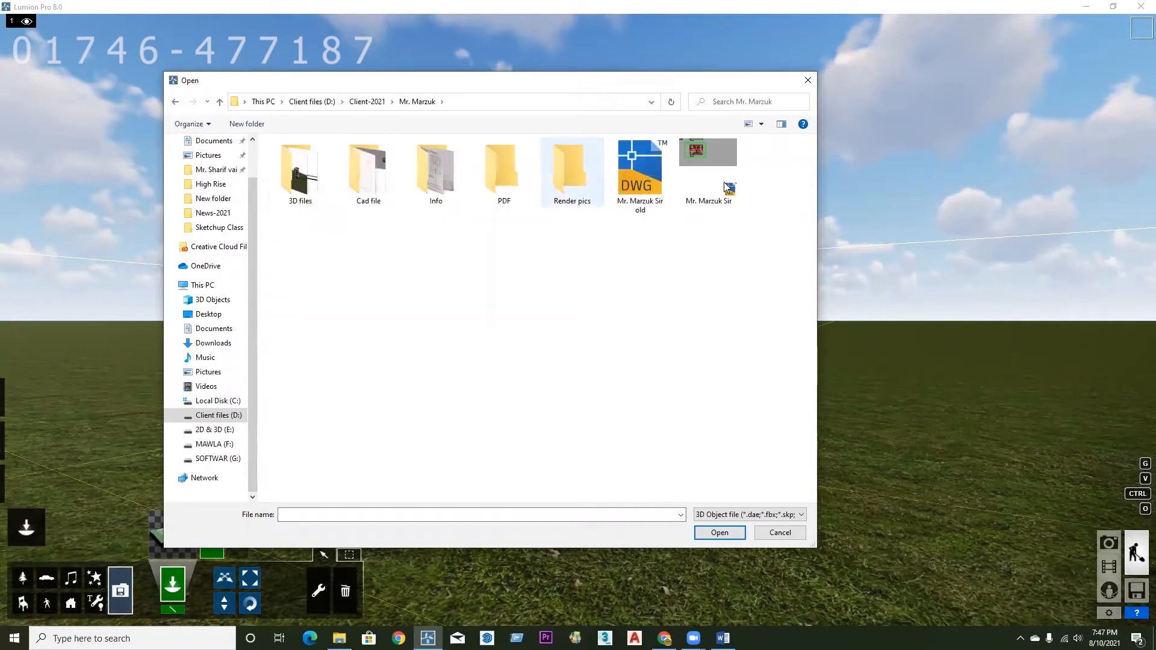
pyautogui.doubleClick(317, 179)
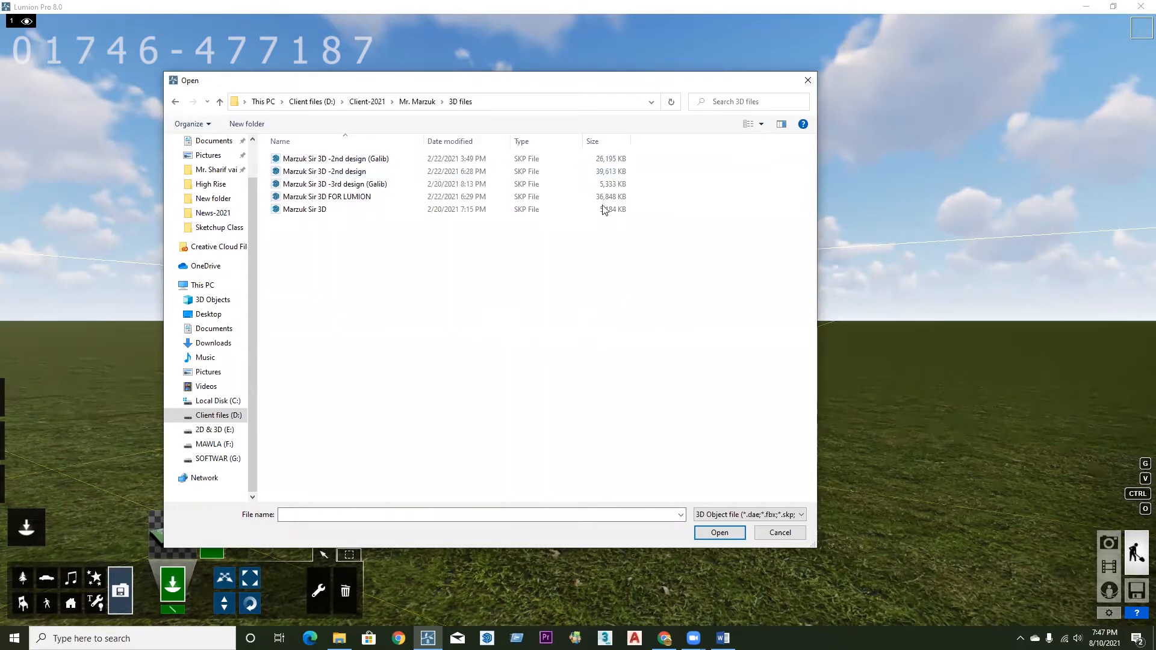
pyautogui.click(356, 203)
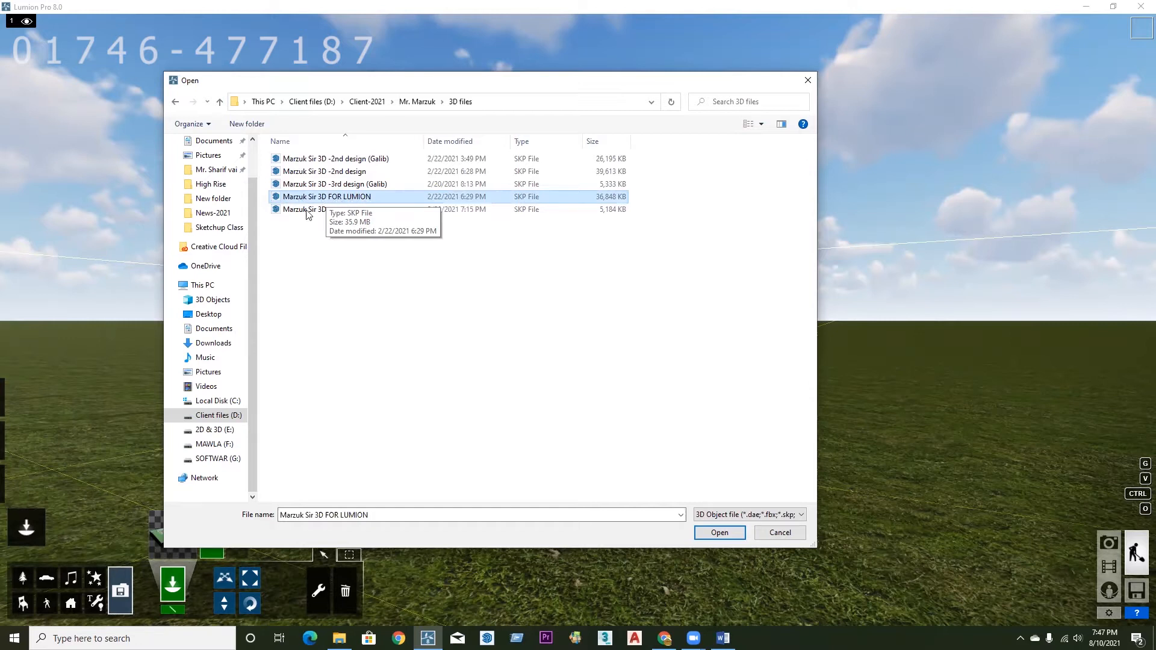
pyautogui.click(720, 533)
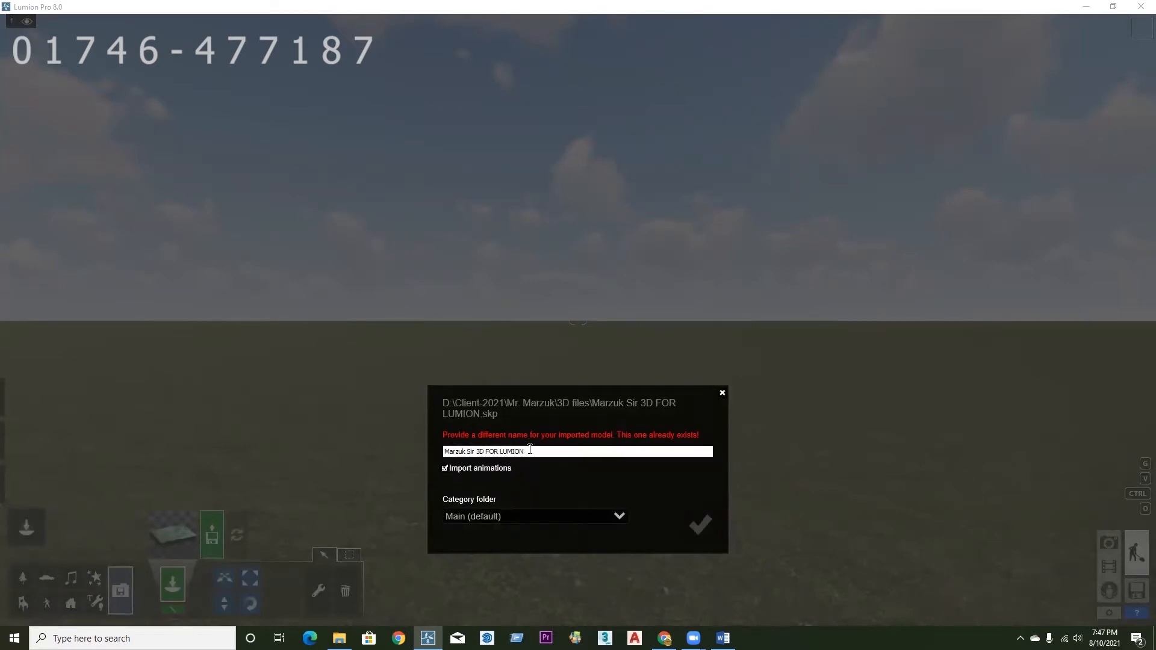
# - Remove "FOR LUMION" from the imported model's name and add the model to the library
pyautogui.click(529, 450)
pyautogui.moveTo(530, 452); pyautogui.dragTo(486, 452)
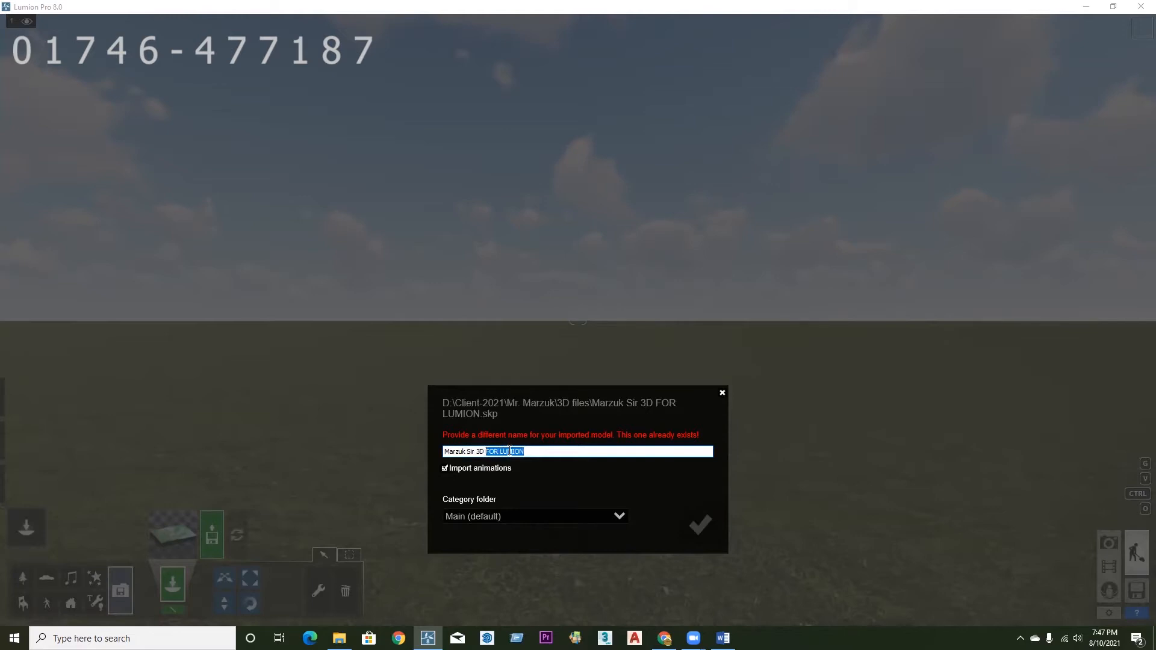
pyautogui.press('BackSpace')
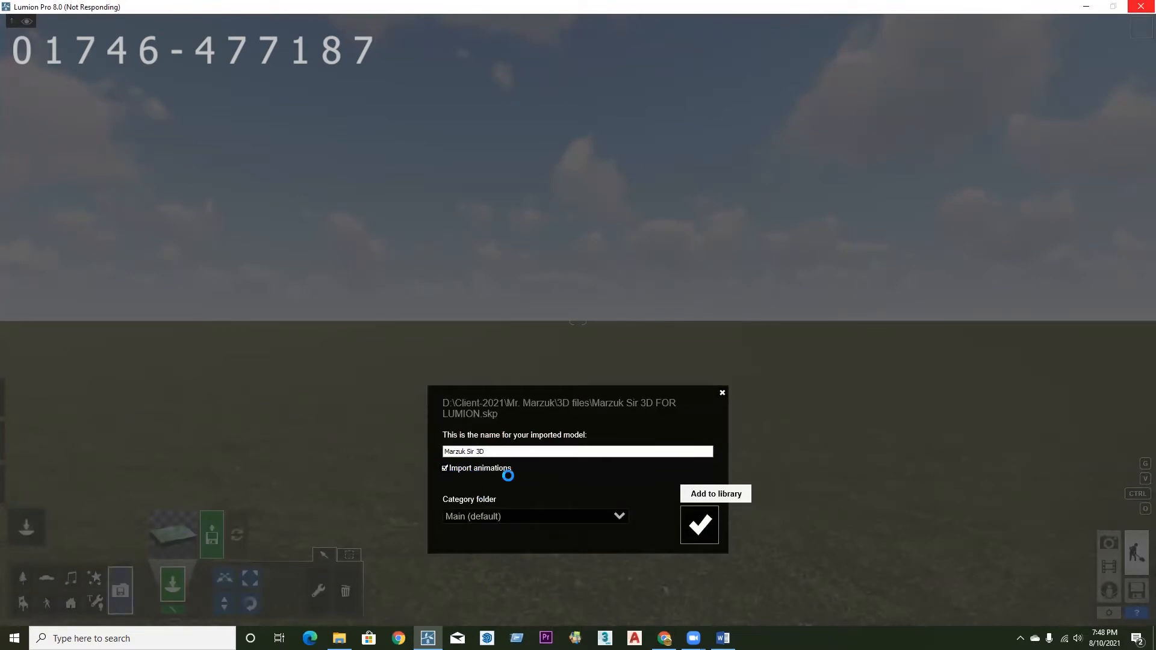
pyautogui.click(447, 468)
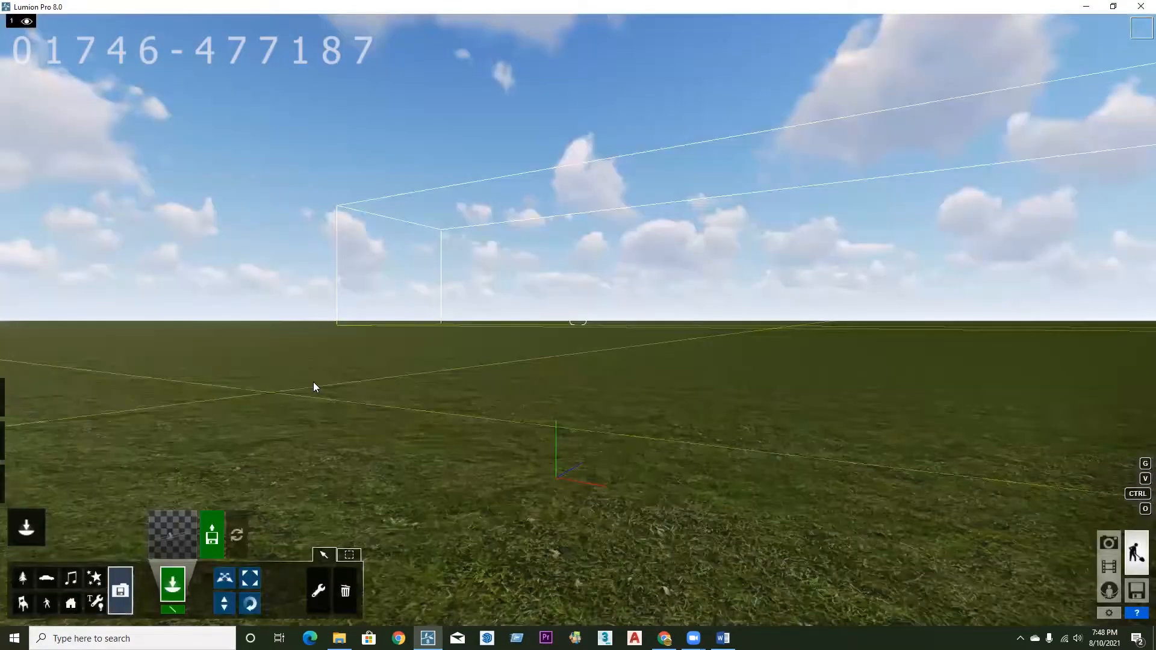
# - Place the imported building model on the grass beyond the origin axes
pyautogui.moveTo(513, 396); pyautogui.dragTo(318, 403, button='middle')
pyautogui.moveTo(362, 445); pyautogui.dragTo(525, 452, button='middle')
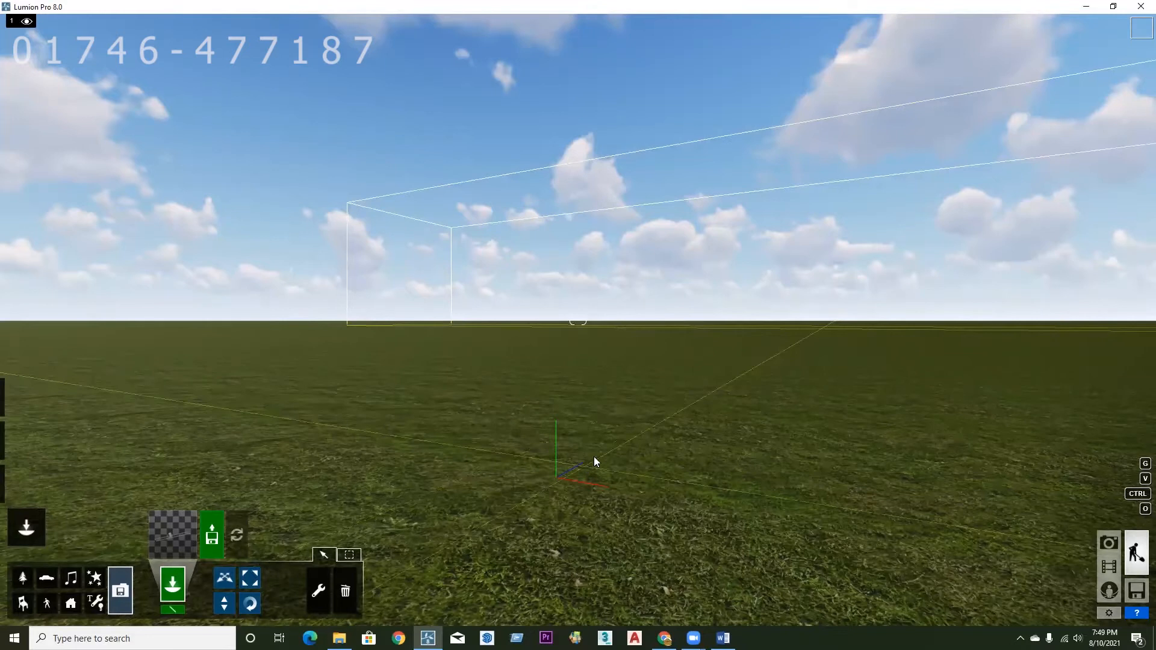
pyautogui.click(575, 399)
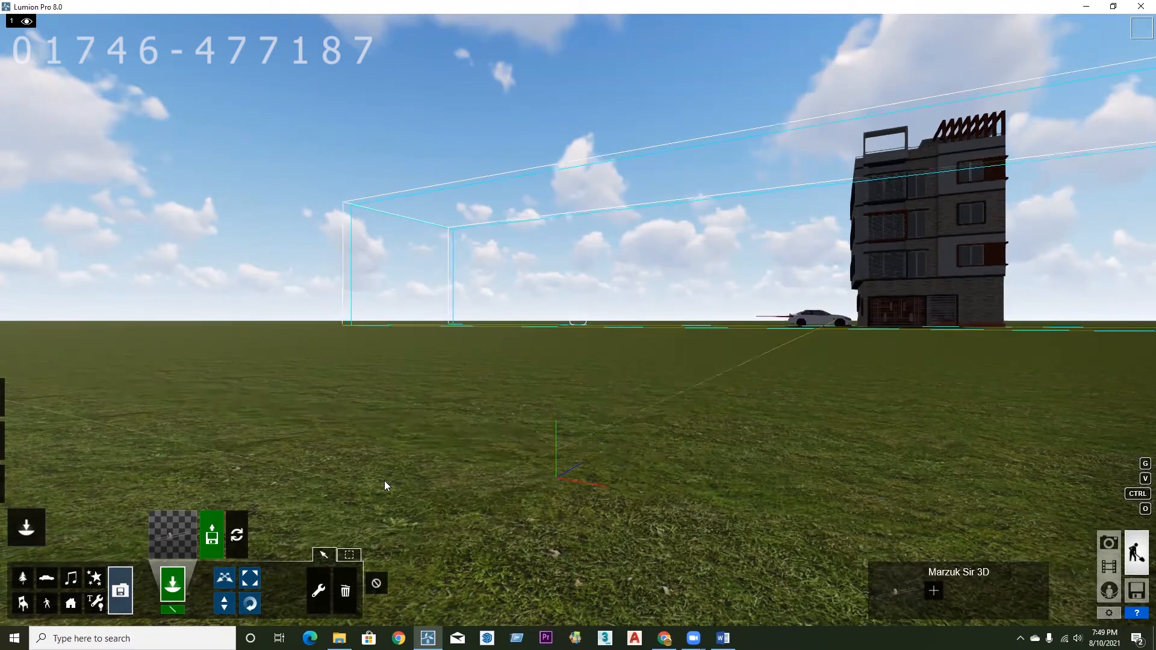
# - Examine the placed building from a distance, looking around the site from several angles
pyautogui.press('s')
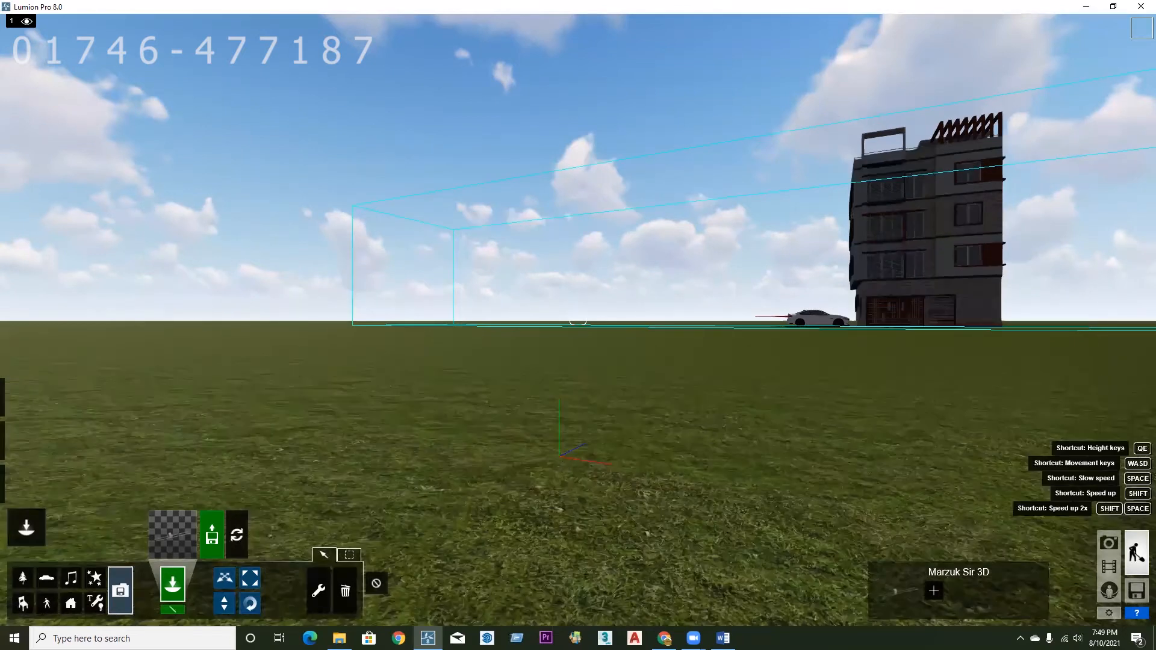
pyautogui.moveTo(579, 320); pyautogui.dragTo(732, 234, button='right')
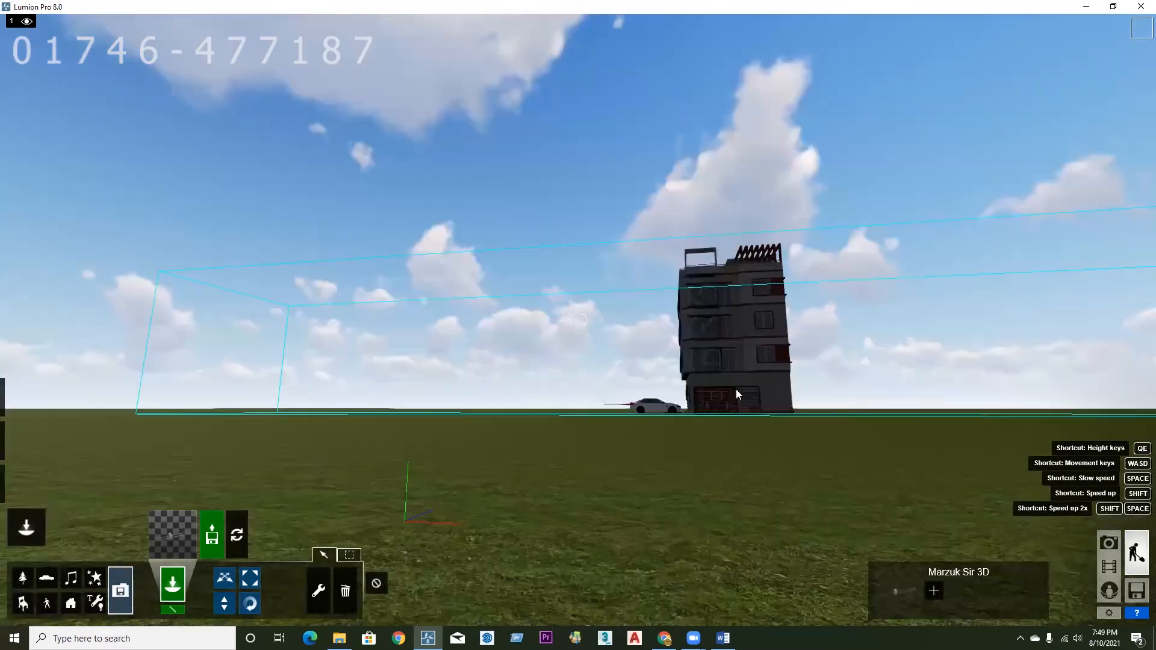
pyautogui.moveTo(736, 391); pyautogui.dragTo(861, 384, button='right')
pyautogui.moveTo(337, 367); pyautogui.dragTo(392, 377, button='right')
pyautogui.moveTo(578, 319); pyautogui.dragTo(525, 387, button='right')
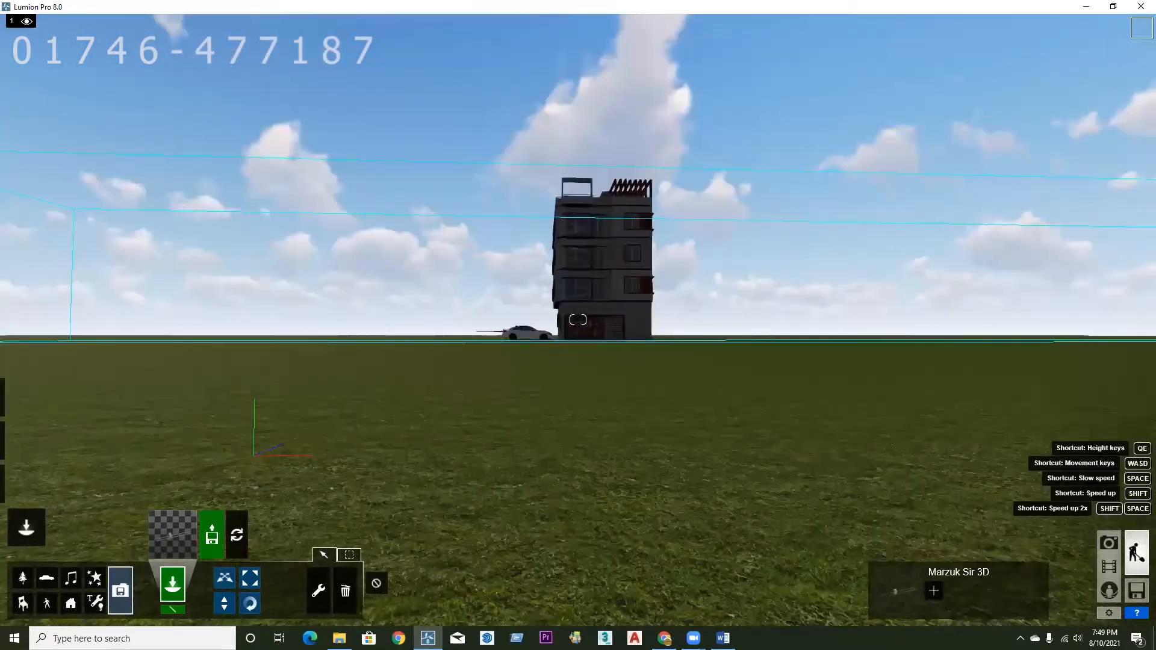
pyautogui.moveTo(578, 320); pyautogui.dragTo(458, 333, button='right')
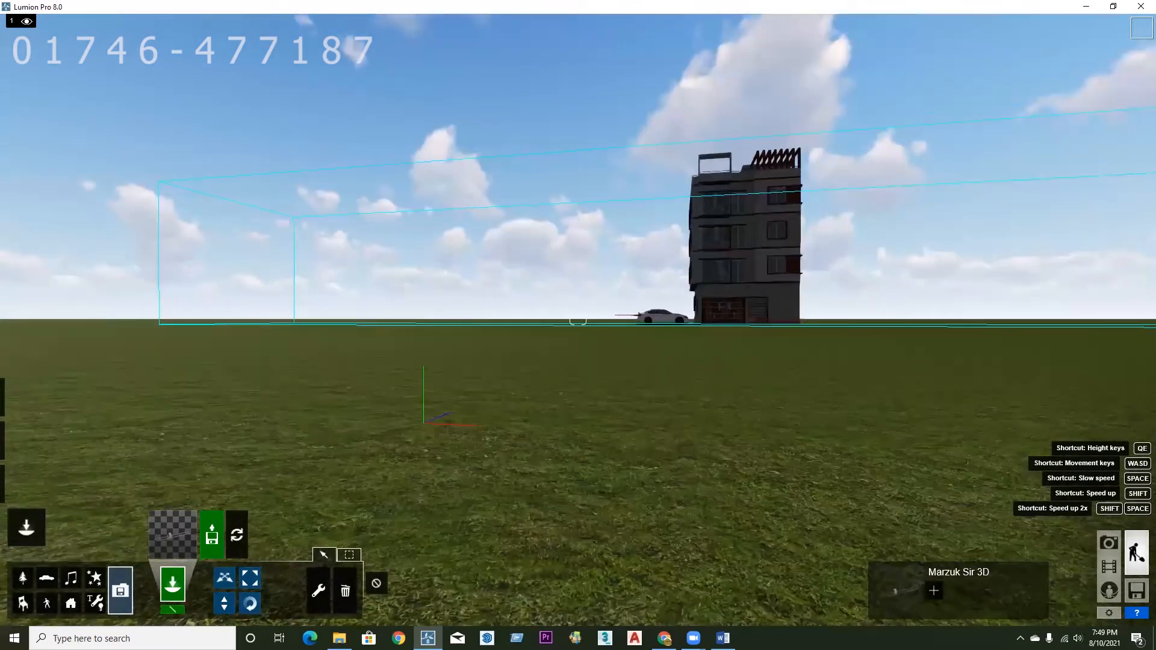
pyautogui.moveTo(578, 320); pyautogui.dragTo(747, 231, button='right')
pyautogui.moveTo(579, 320); pyautogui.dragTo(503, 371, button='right')
pyautogui.moveTo(578, 320); pyautogui.dragTo(662, 283, button='right')
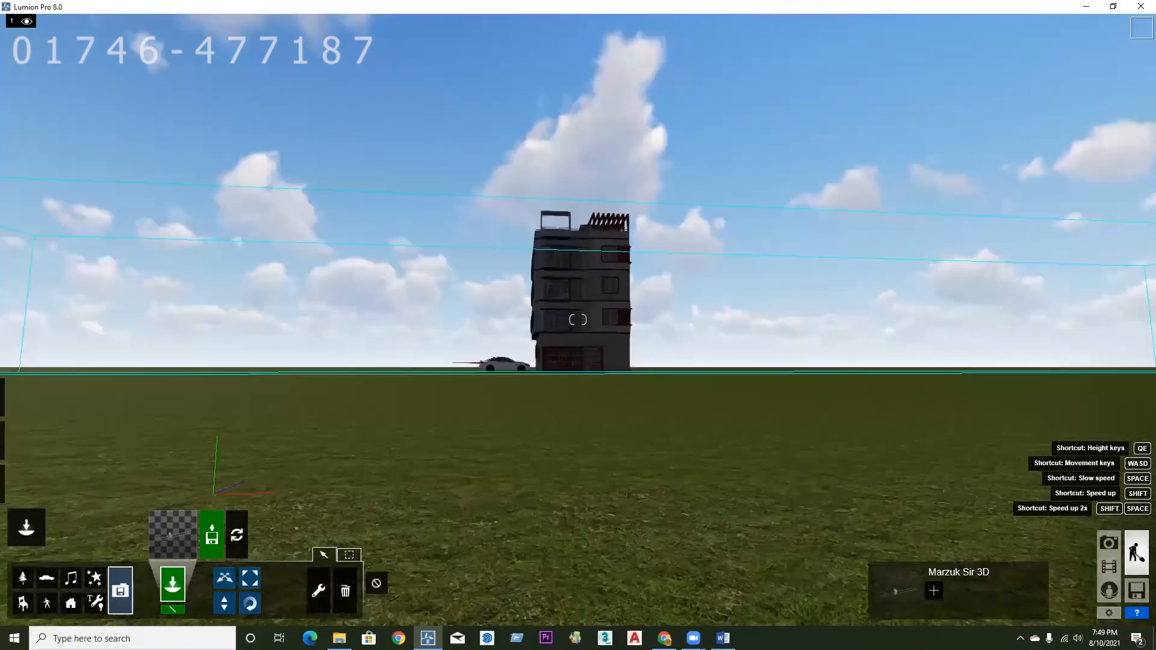
pyautogui.moveTo(578, 320); pyautogui.dragTo(611, 304, button='right')
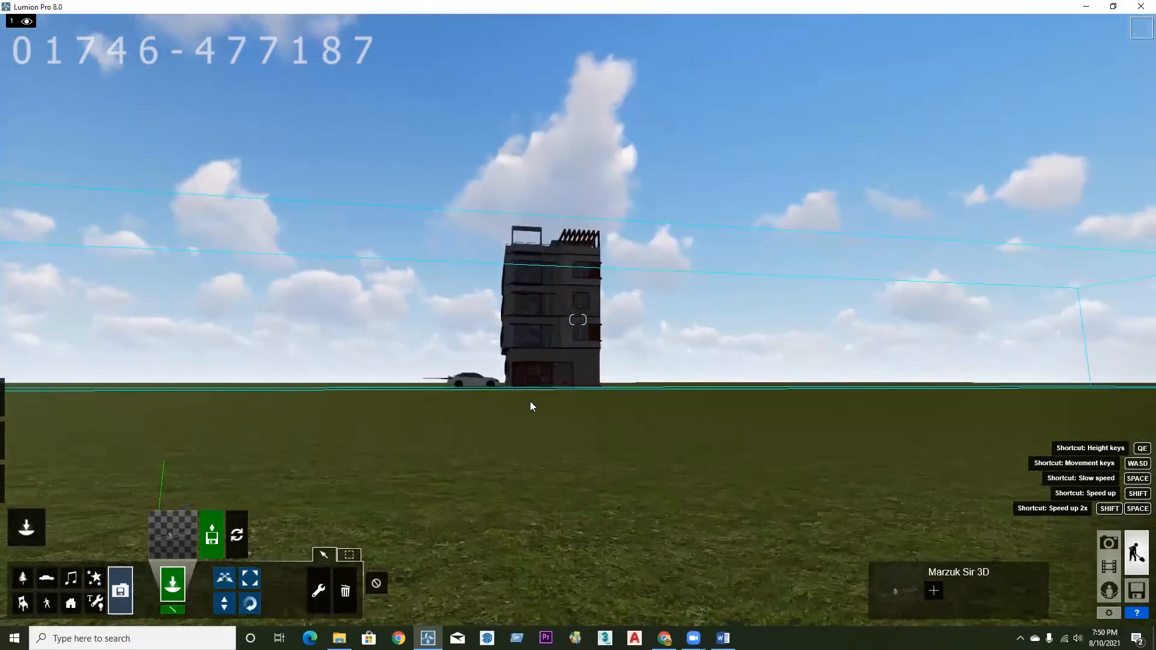
# - Inspect the building's front facade up close and the white car parked beside it
pyautogui.press('w')
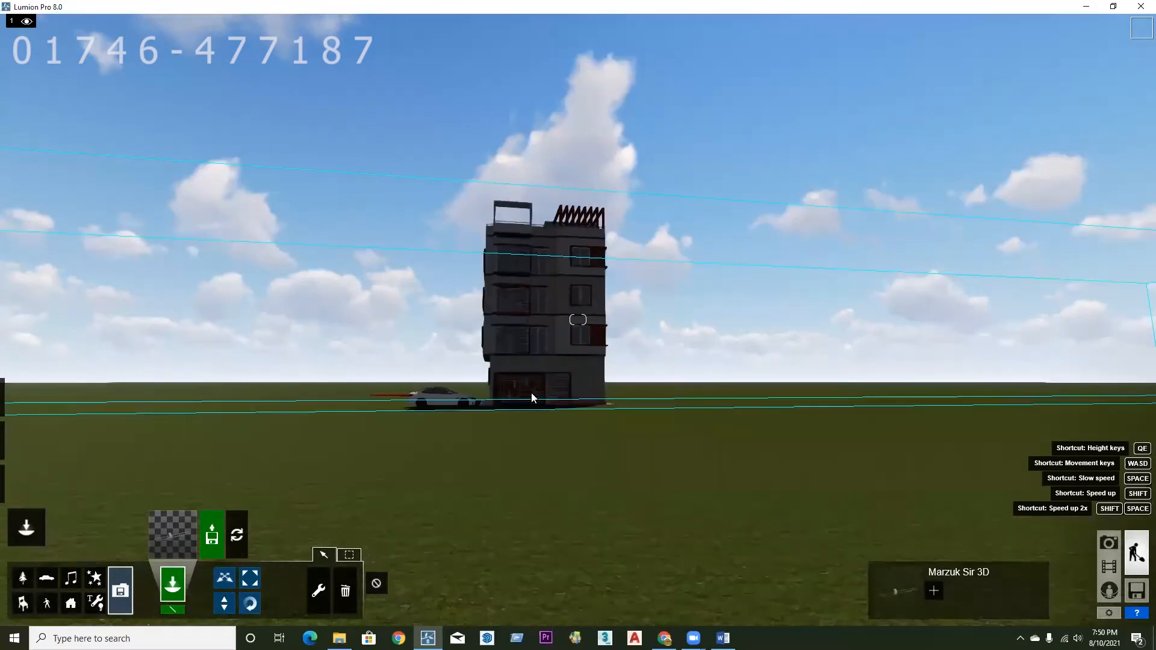
pyautogui.press('w')
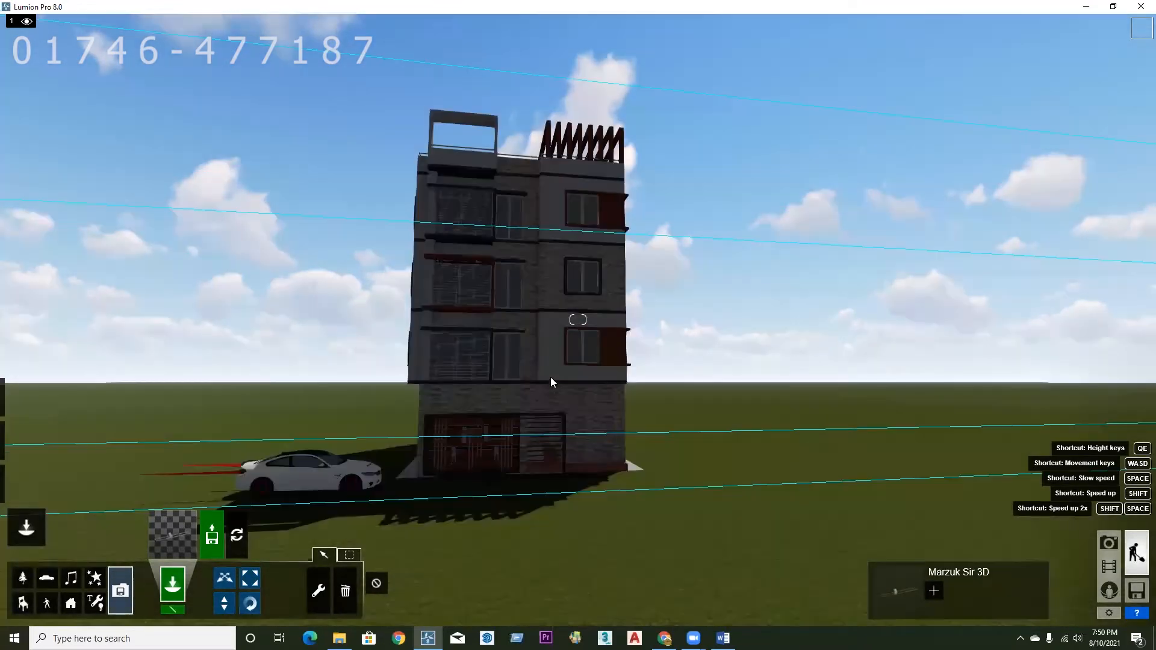
pyautogui.press('w')
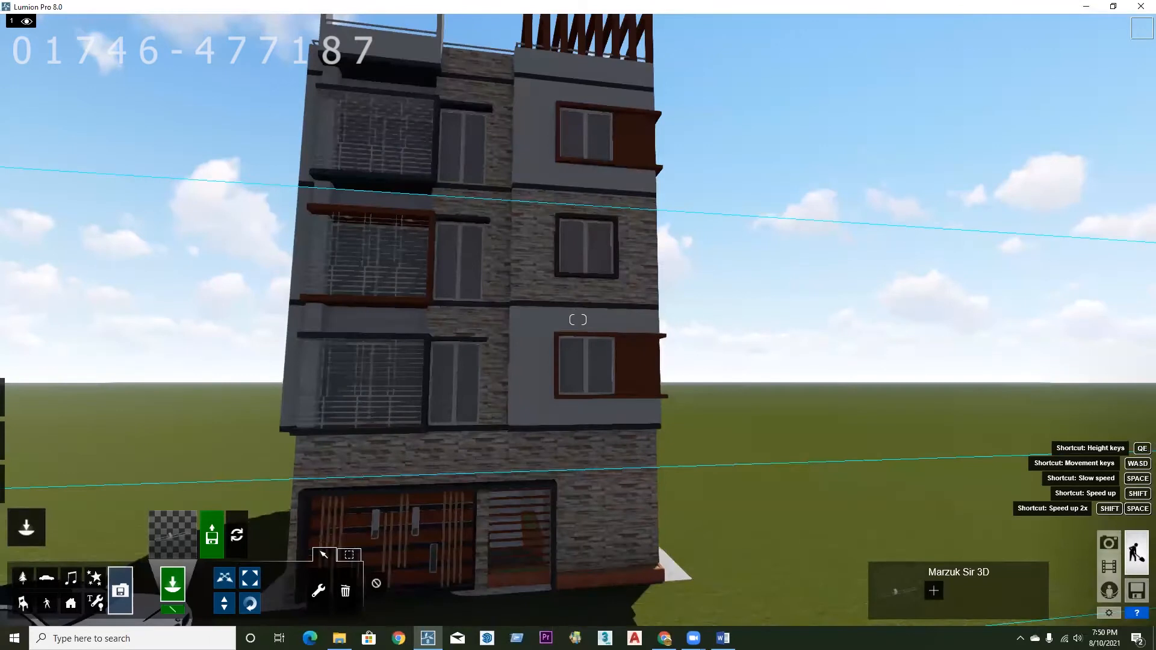
pyautogui.press('d')
pyautogui.moveTo(579, 320); pyautogui.dragTo(506, 317, button='right')
pyautogui.moveTo(578, 320); pyautogui.dragTo(308, 328, button='right')
pyautogui.moveTo(579, 320); pyautogui.dragTo(481, 331, button='right')
pyautogui.press('s')
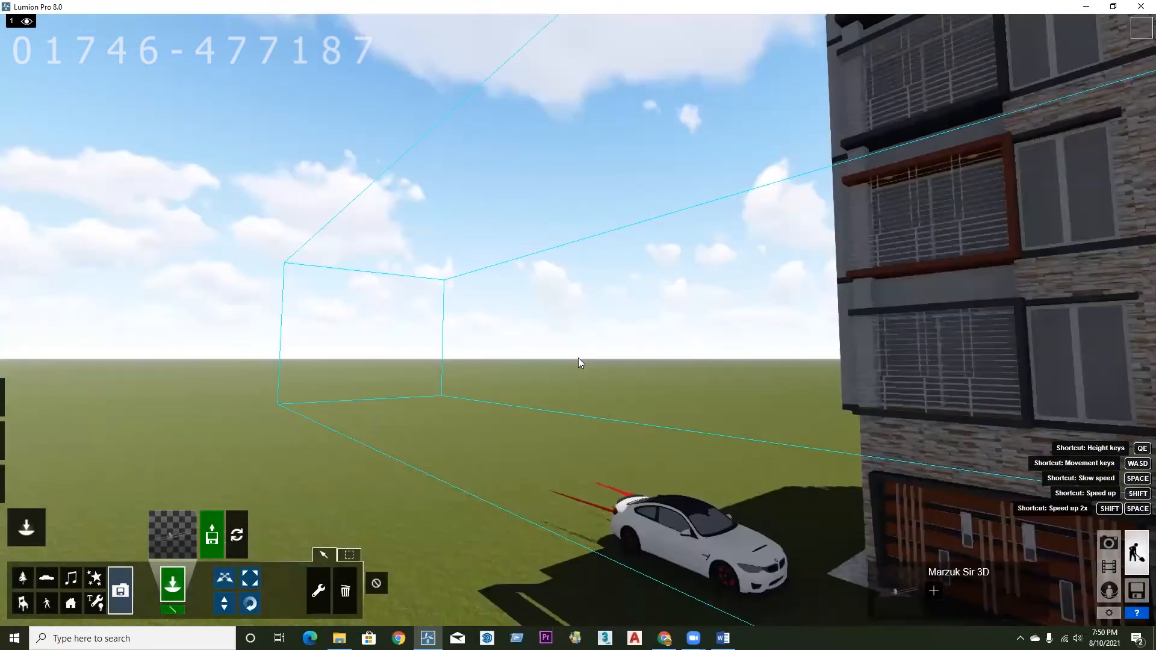
# - Examine the building's front and side facades from its corner, from a distance and from close up
pyautogui.press('s')
pyautogui.moveTo(578, 320); pyautogui.dragTo(669, 307, button='right')
pyautogui.press('s')
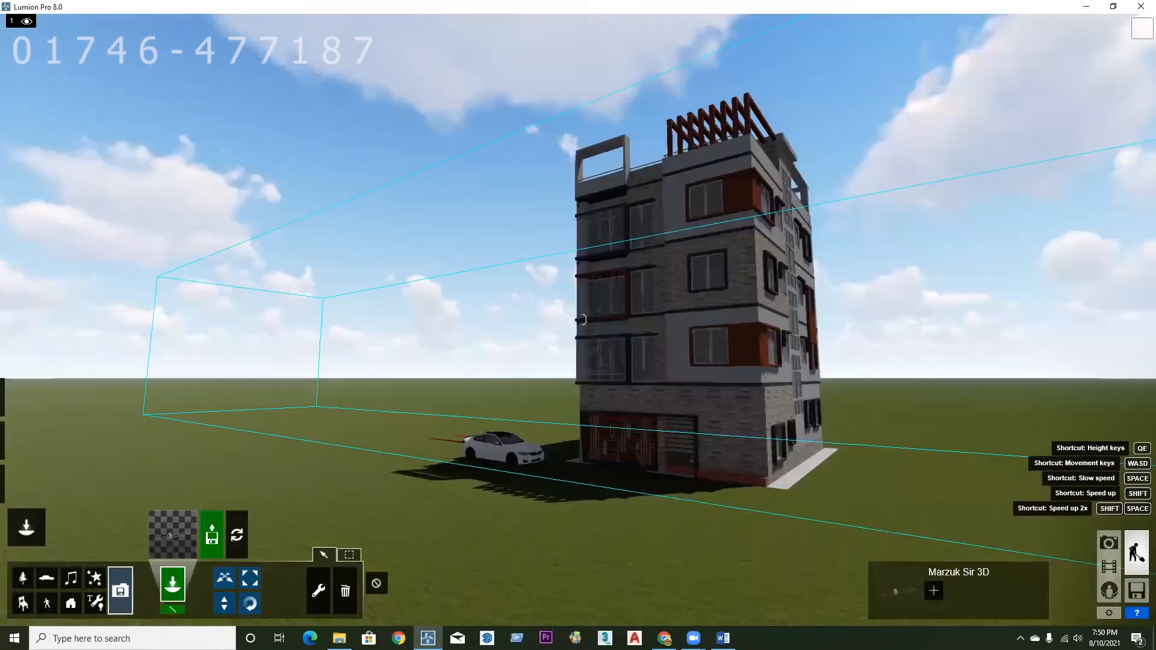
pyautogui.moveTo(578, 319); pyautogui.dragTo(626, 317, button='right')
pyautogui.press('w')
pyautogui.moveTo(609, 361)
pyautogui.mouseDown(button='right')
pyautogui.moveTo(625, 335)
pyautogui.moveTo(599, 355)
pyautogui.mouseUp(button='right')
pyautogui.press('w')
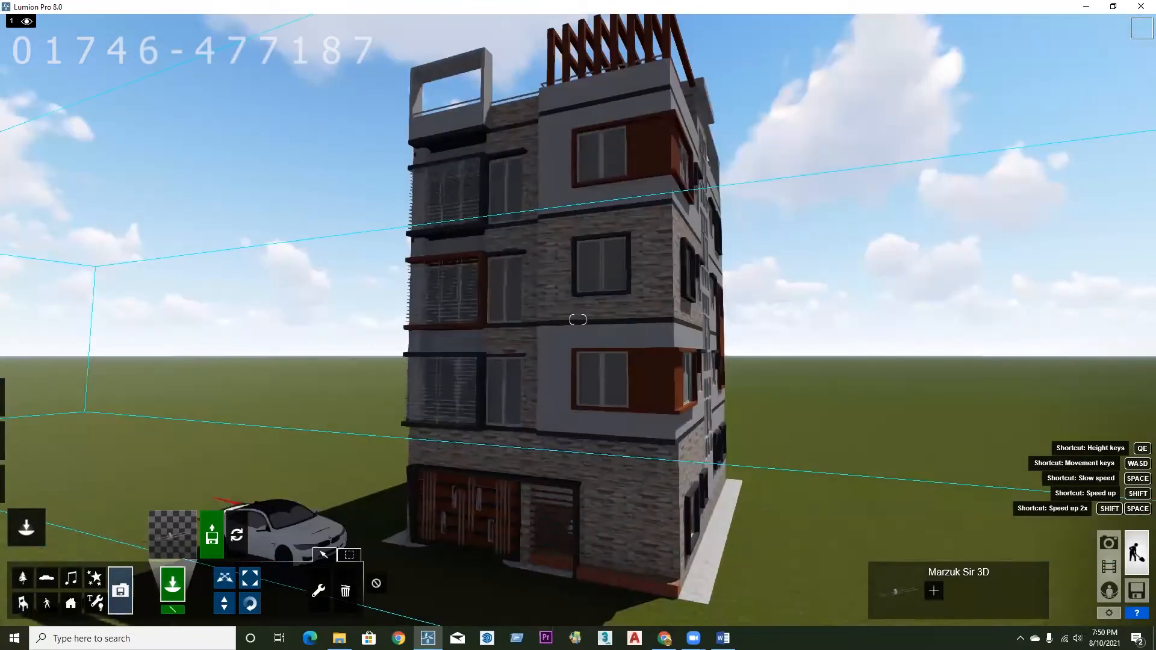
pyautogui.moveTo(576, 395); pyautogui.dragTo(575, 403, button='right')
pyautogui.press('s')
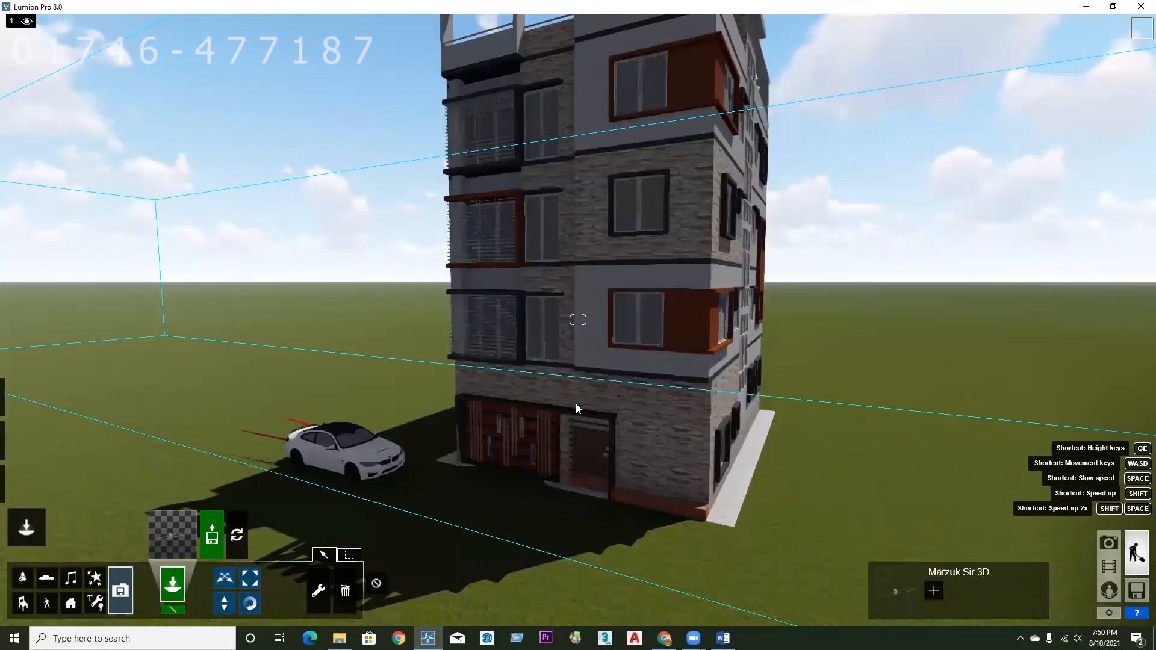
pyautogui.press('s')
pyautogui.press('s')
pyautogui.moveTo(579, 320)
pyautogui.mouseDown(button='right')
pyautogui.moveTo(576, 295)
pyautogui.moveTo(561, 291)
pyautogui.moveTo(571, 319)
pyautogui.mouseUp(button='right')
pyautogui.moveTo(594, 407); pyautogui.dragTo(604, 413, button='right')
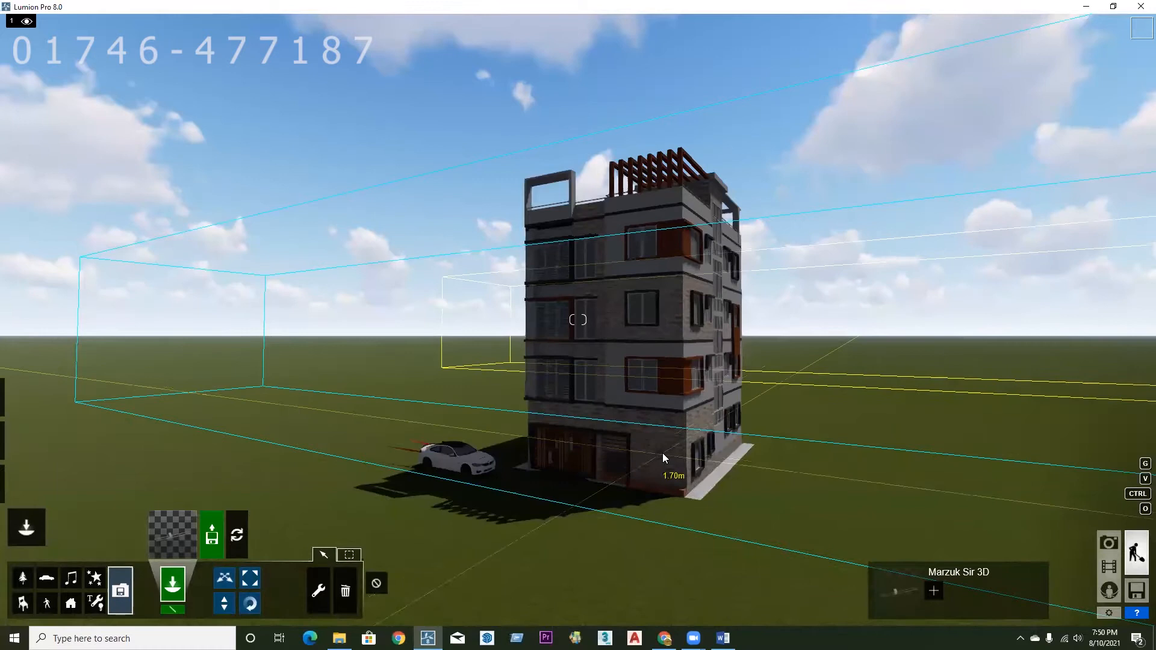
# - Open the weather settings and turn the sun direction to the east-southeast
pyautogui.moveTo(24, 401)
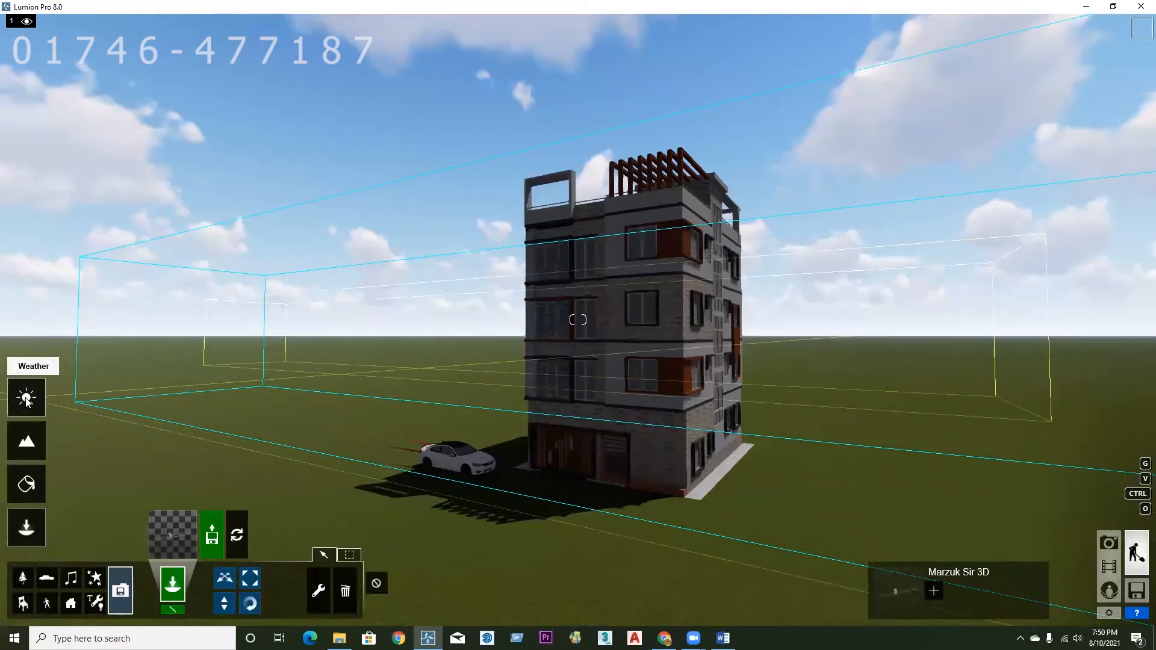
pyautogui.click(27, 400)
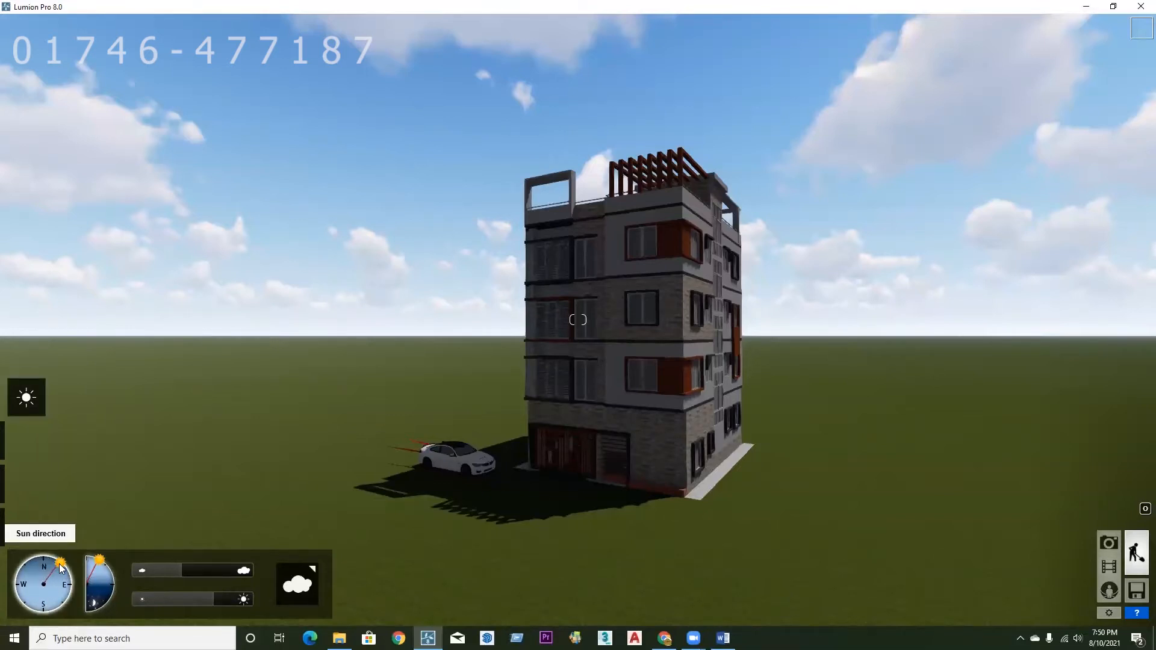
pyautogui.moveTo(61, 568)
pyautogui.mouseDown()
pyautogui.moveTo(66, 594)
pyautogui.moveTo(52, 609)
pyautogui.moveTo(65, 599)
pyautogui.mouseUp()
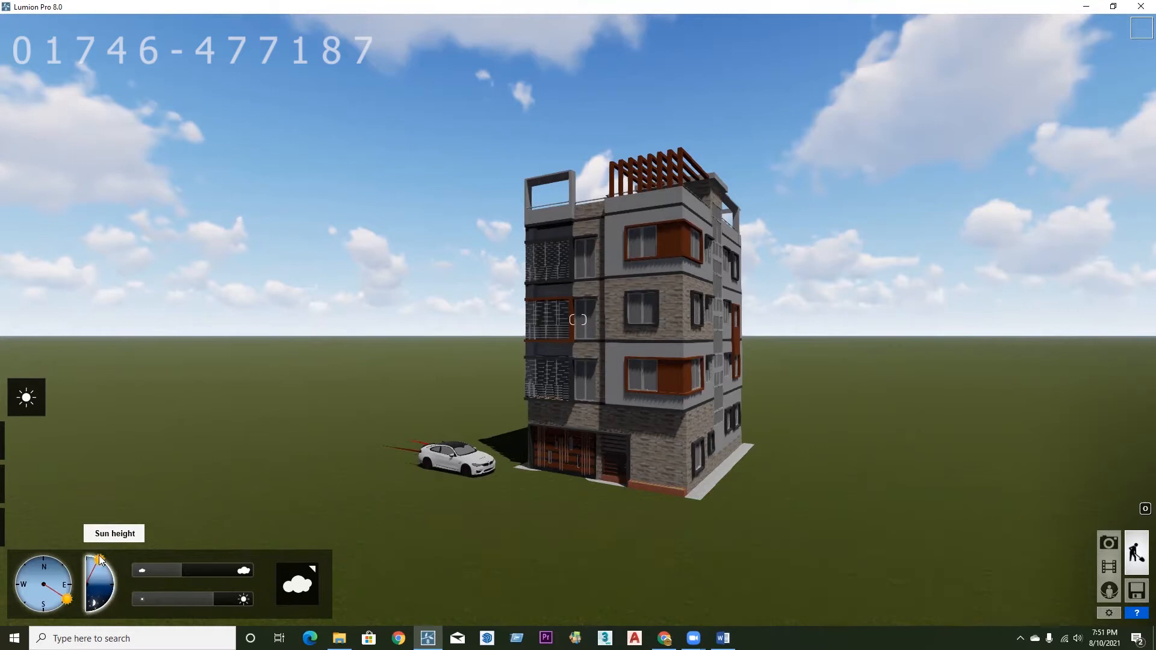
# - Try lowering the sun height to the horizon and below it for night, and bring it back to daytime
pyautogui.moveTo(98, 560); pyautogui.dragTo(114, 583)
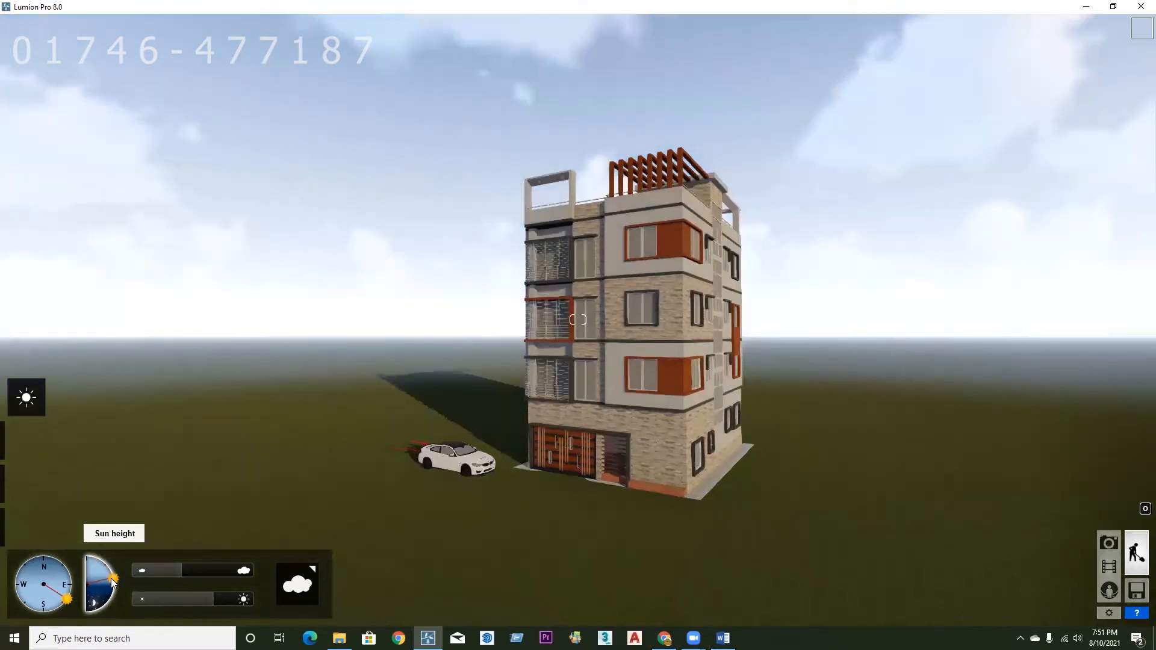
pyautogui.moveTo(112, 582)
pyautogui.mouseDown()
pyautogui.moveTo(110, 571)
pyautogui.moveTo(116, 586)
pyautogui.moveTo(101, 609)
pyautogui.mouseUp()
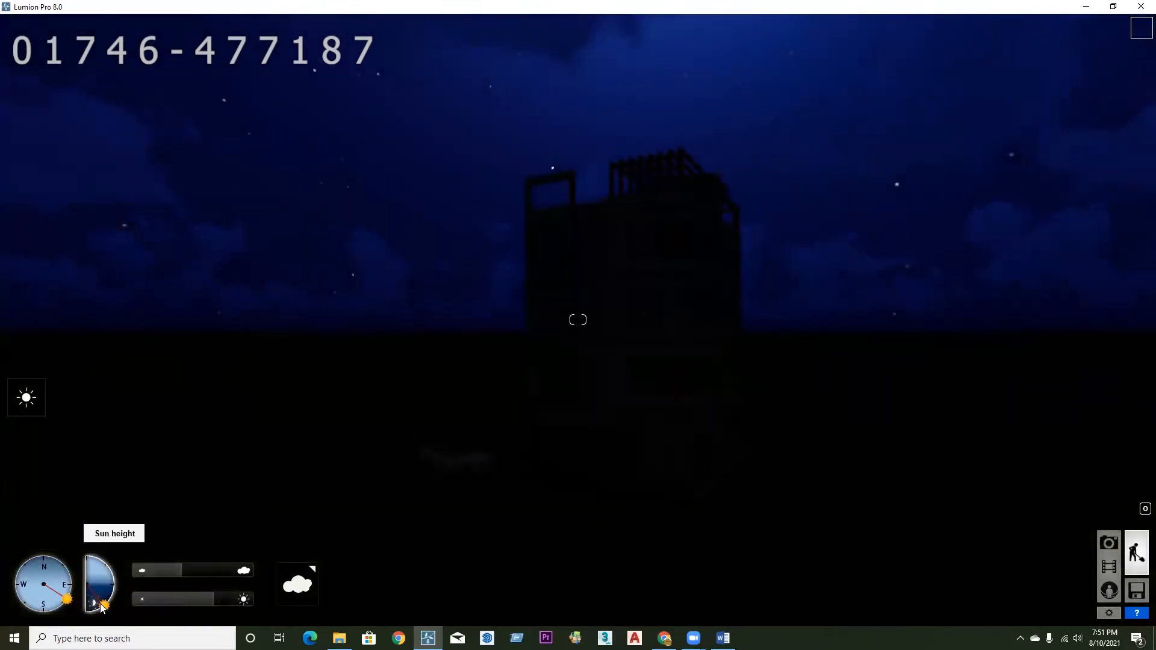
pyautogui.moveTo(107, 605); pyautogui.dragTo(107, 568)
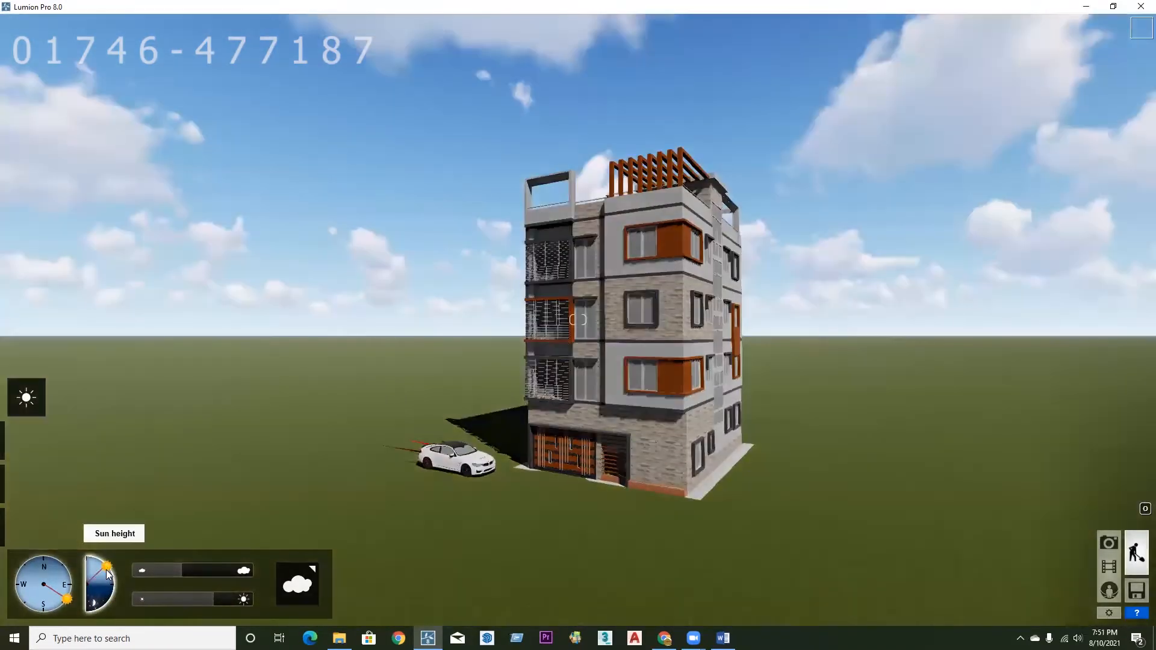
# - Raise the sun to a high daytime height and turn its direction to the south-southeast
pyautogui.moveTo(107, 566); pyautogui.dragTo(106, 564)
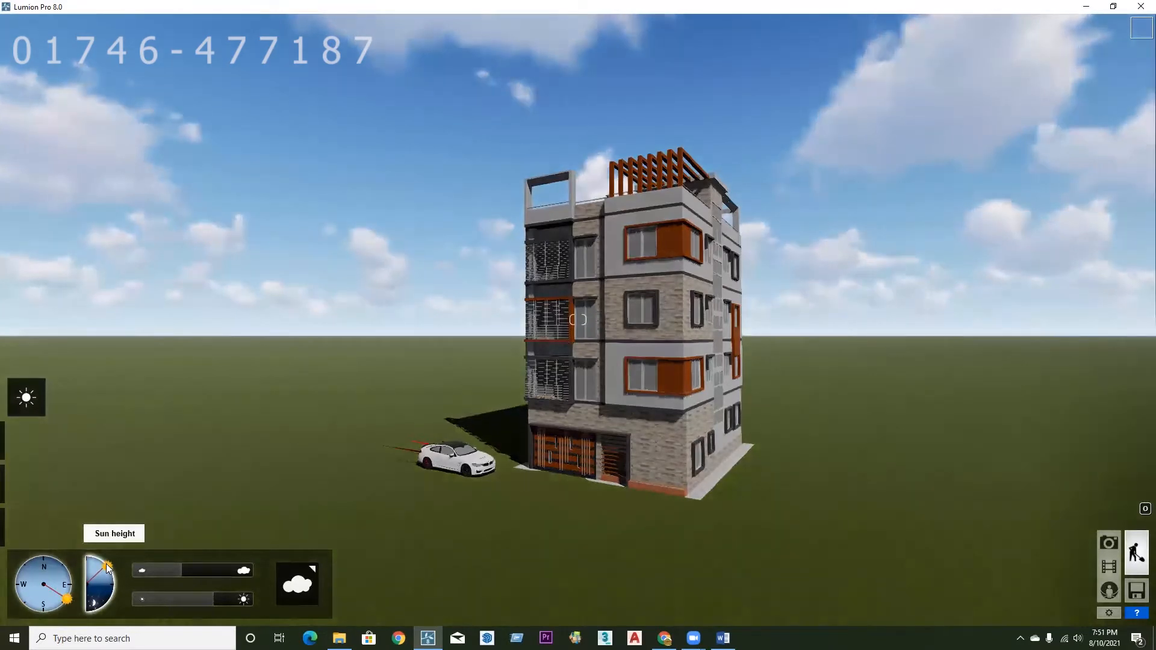
pyautogui.moveTo(107, 567); pyautogui.dragTo(101, 561)
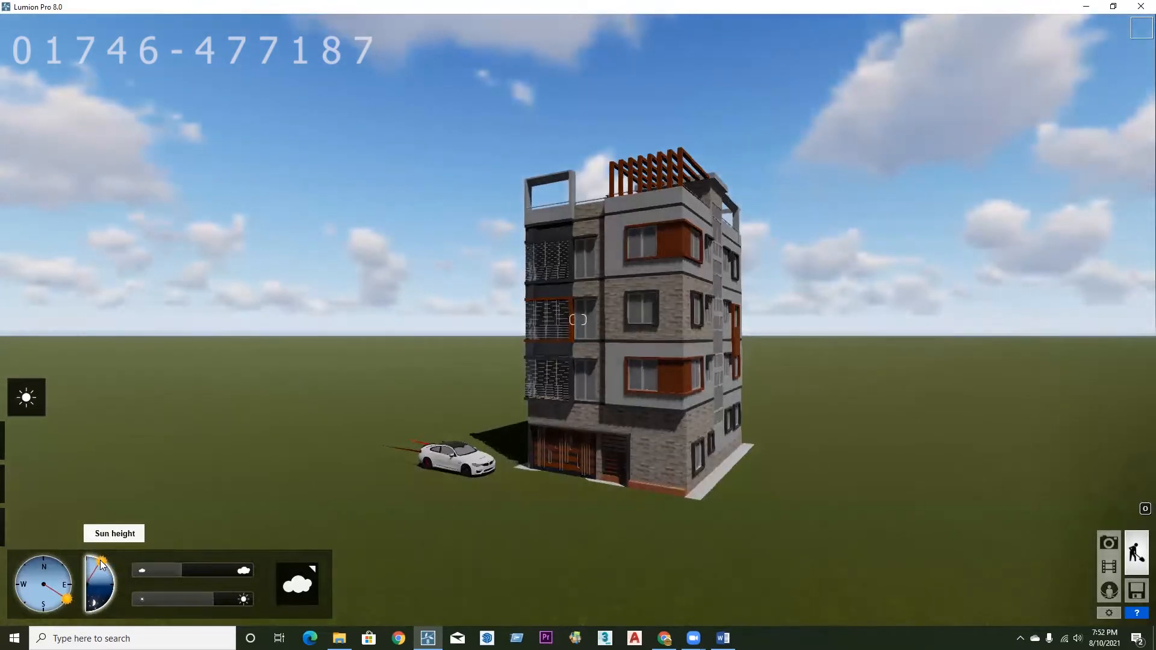
pyautogui.moveTo(100, 561); pyautogui.dragTo(100, 561)
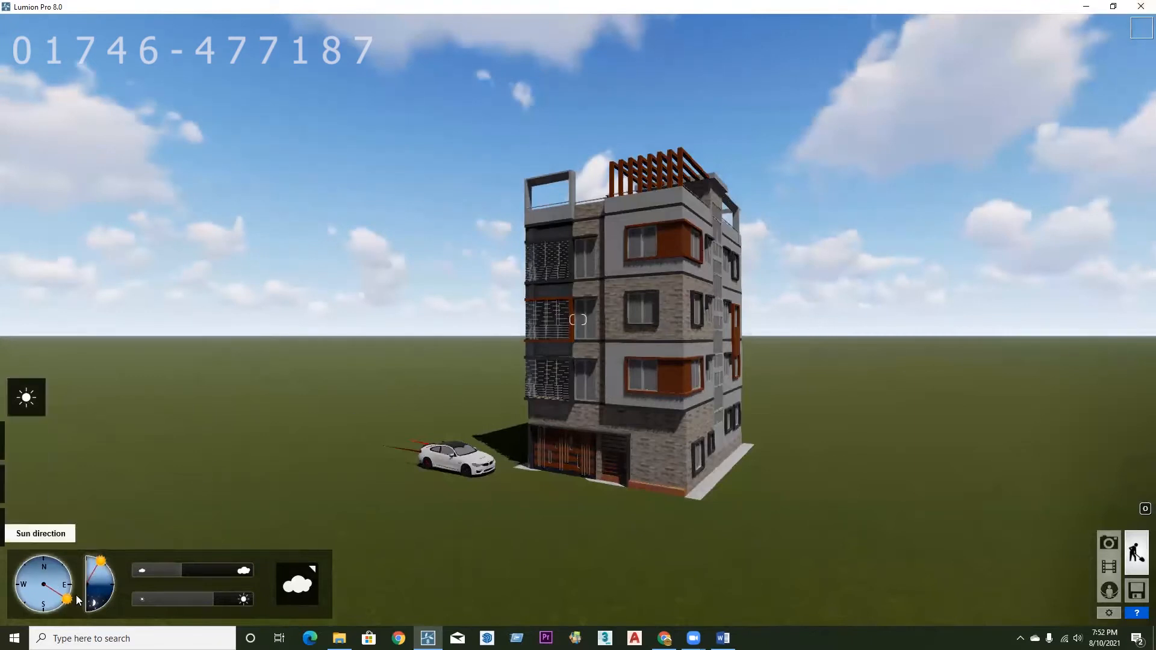
pyautogui.moveTo(68, 602)
pyautogui.mouseDown()
pyautogui.moveTo(71, 592)
pyautogui.moveTo(47, 607)
pyautogui.moveTo(58, 608)
pyautogui.mouseUp()
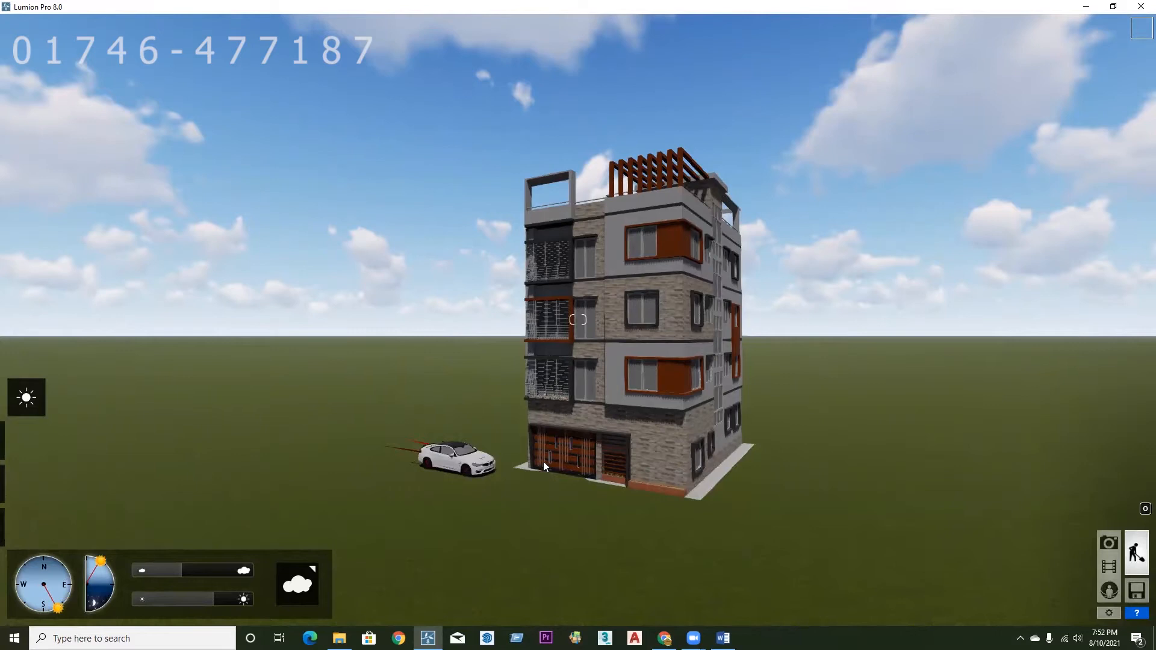
# - Examine how the sunlight falls on the building's facades and the car from nearer and farther viewpoints
pyautogui.scroll(-5, 632, 354)
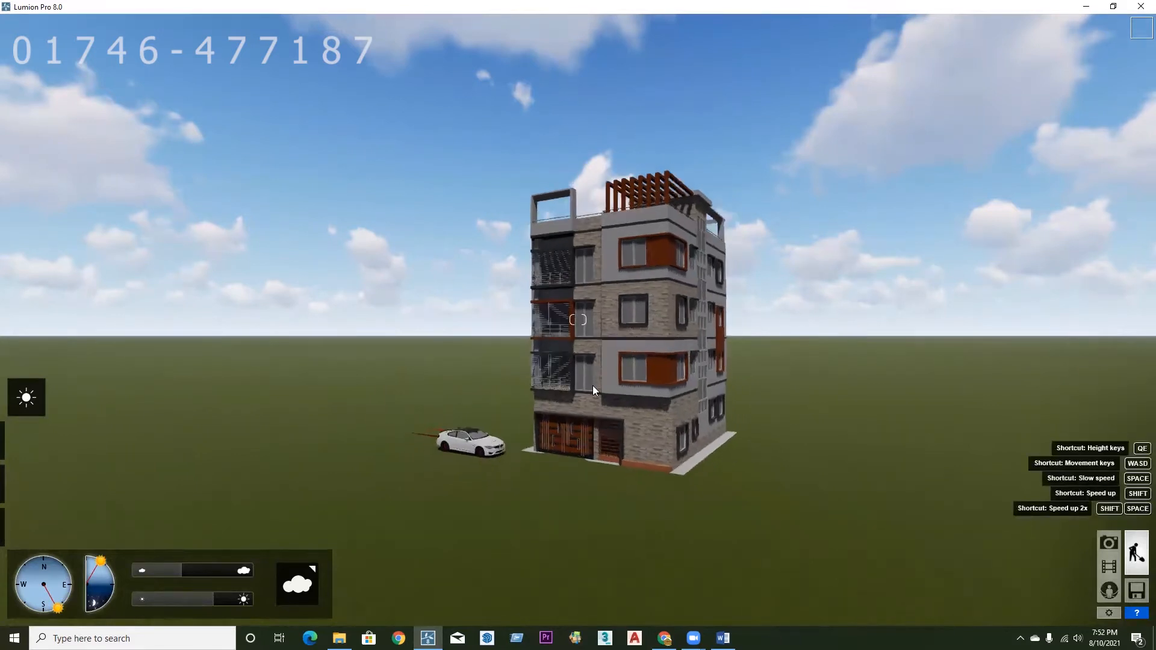
pyautogui.scroll(-5, 628, 371)
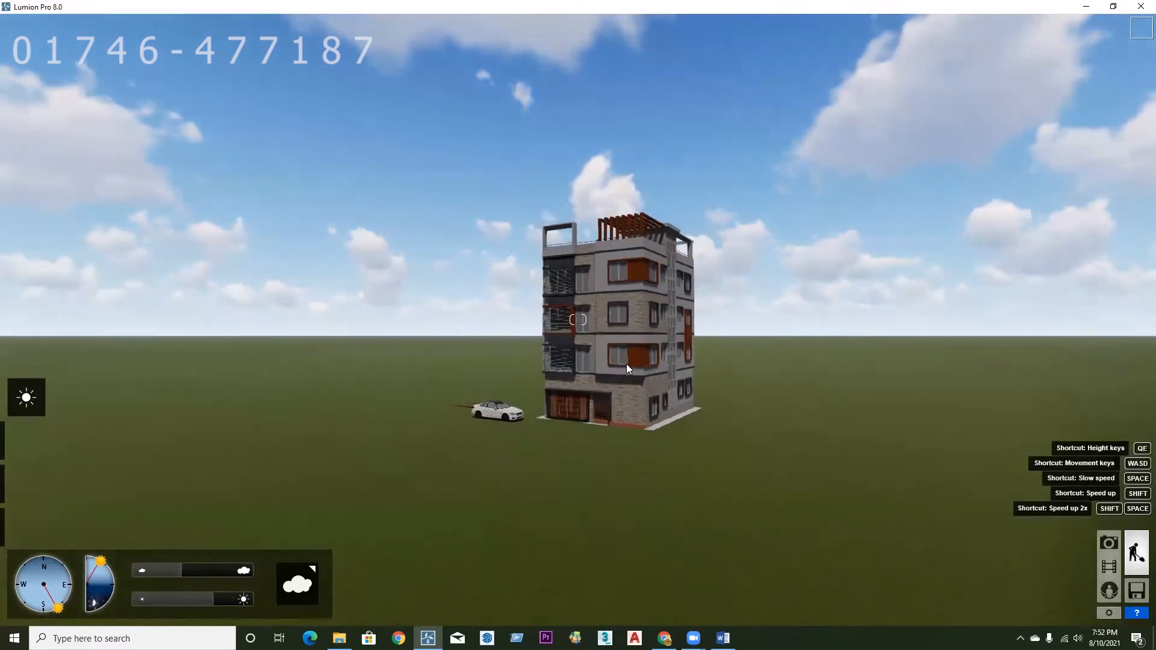
pyautogui.moveTo(627, 364); pyautogui.dragTo(626, 399, button='right')
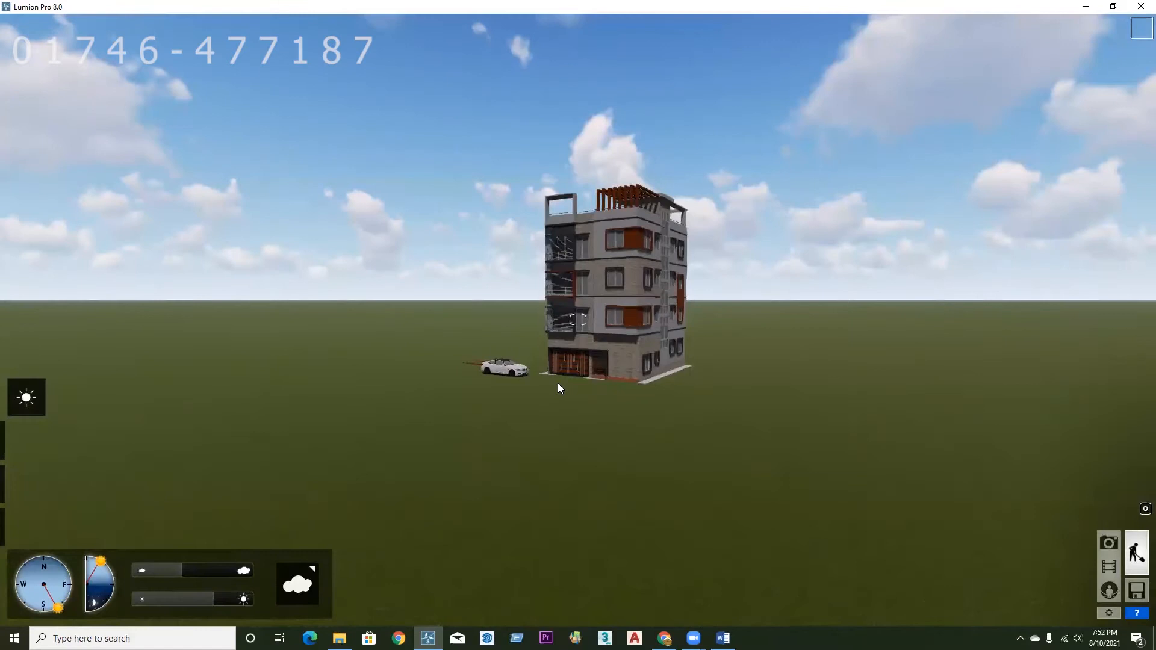
pyautogui.scroll(5, 557, 383)
pyautogui.scroll(3, 578, 320)
pyautogui.moveTo(579, 319); pyautogui.dragTo(560, 352, button='right')
pyautogui.scroll(2, 553, 346)
pyautogui.scroll(-4, 509, 410)
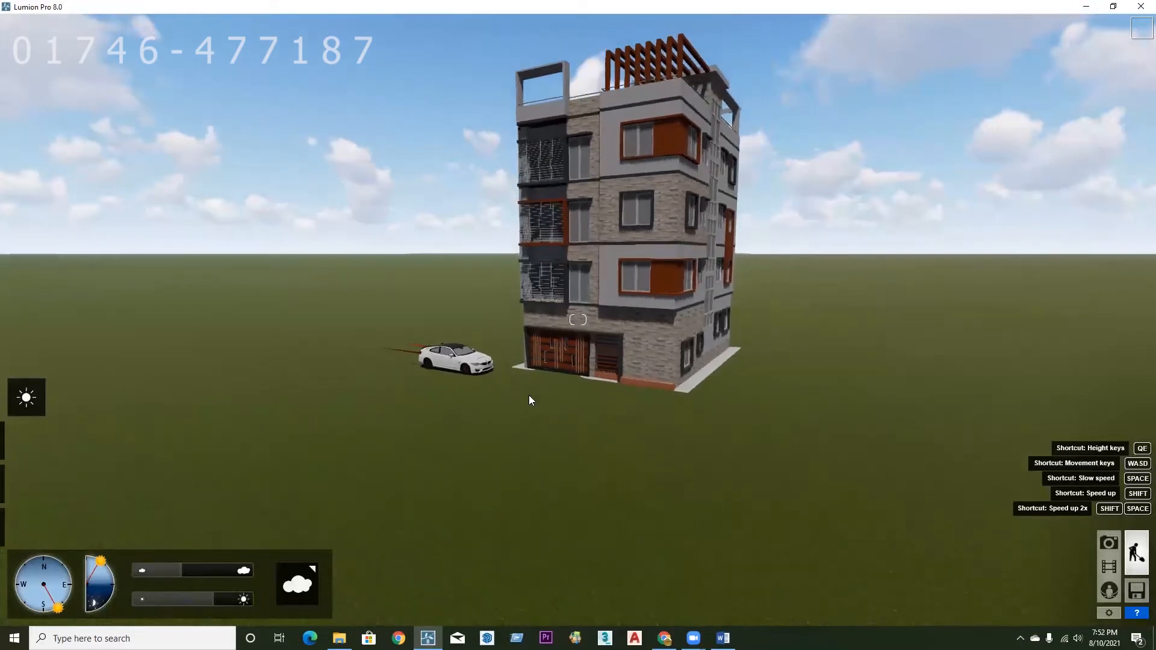
pyautogui.scroll(-2, 569, 373)
pyautogui.moveTo(567, 380); pyautogui.dragTo(572, 304, button='right')
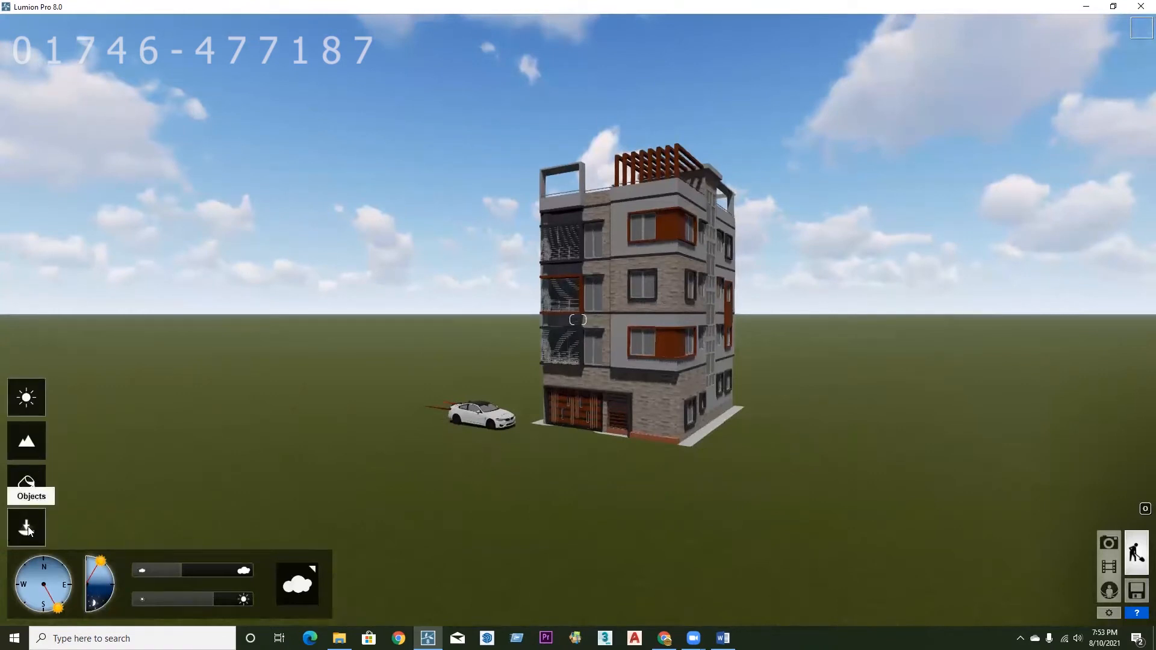
# - Return to object editing and move the overlapping duplicate building away from the original with the Move tool
pyautogui.click(27, 529)
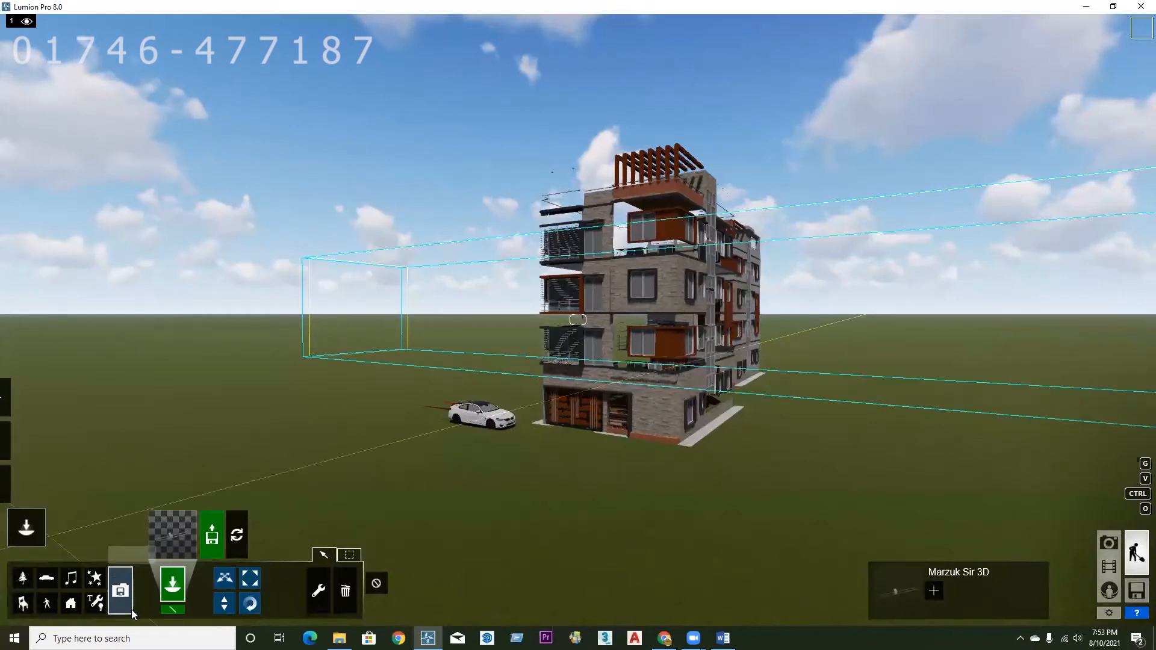
pyautogui.click(223, 580)
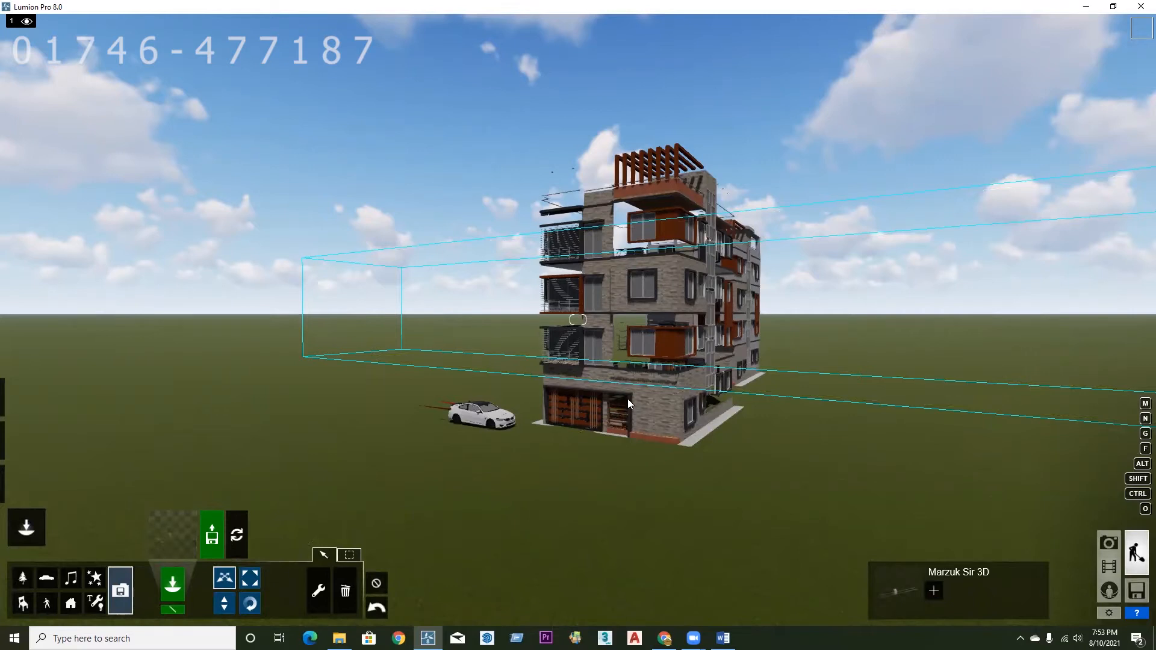
pyautogui.moveTo(628, 391); pyautogui.dragTo(2, 429, button='right')
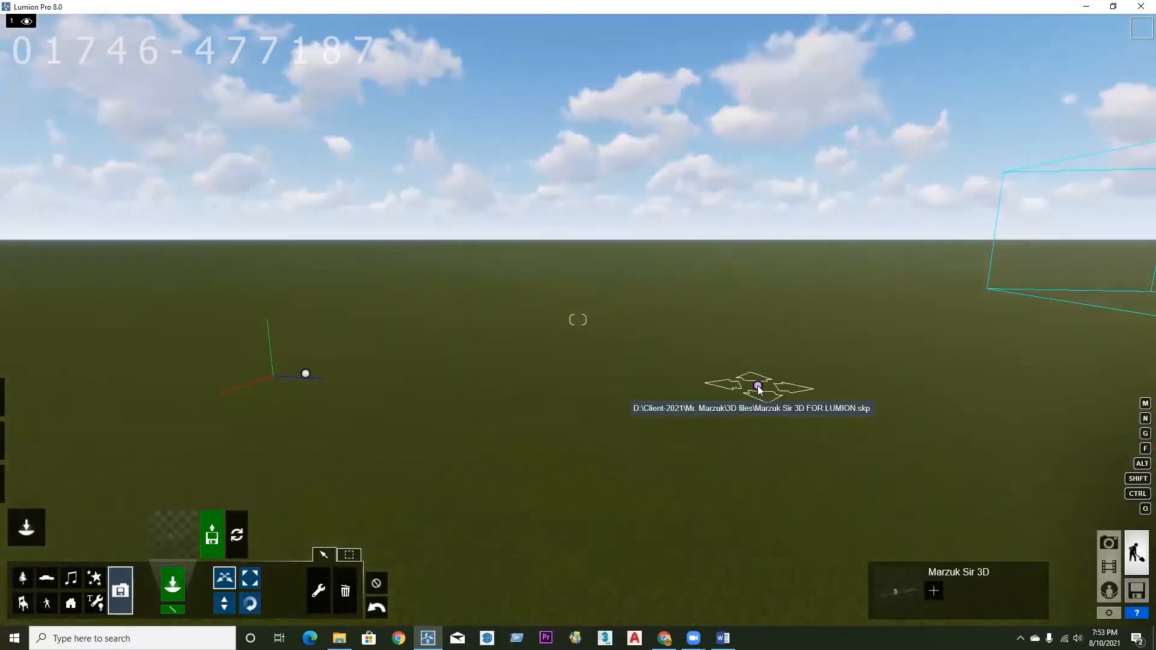
pyautogui.moveTo(758, 388); pyautogui.dragTo(940, 393, button='right')
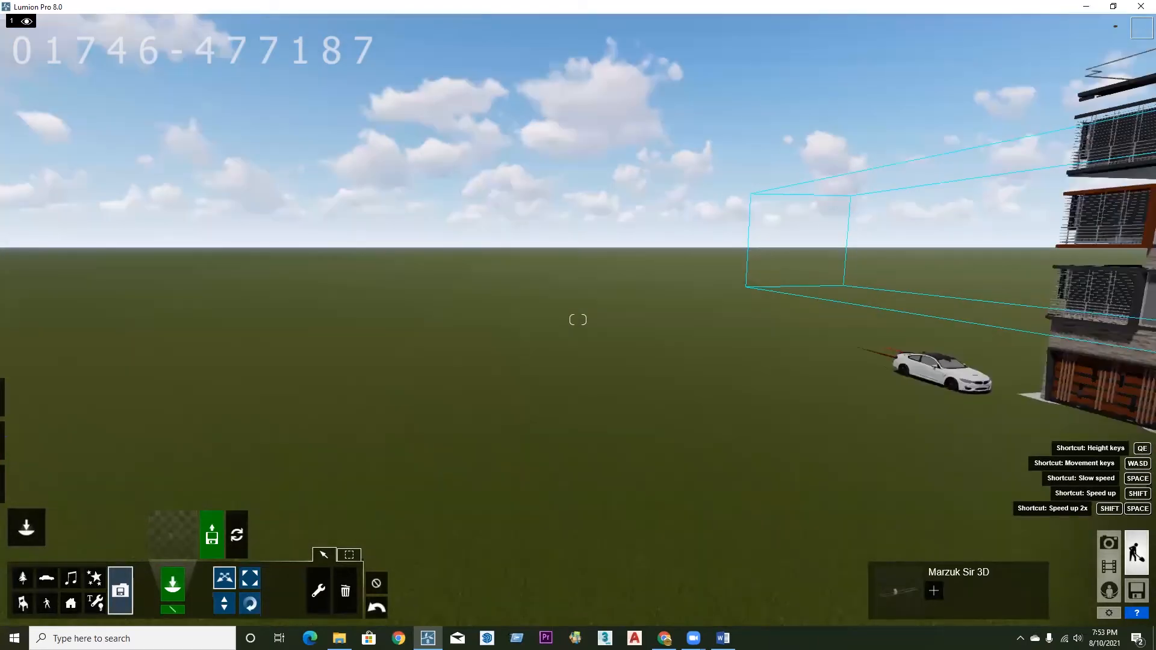
pyautogui.moveTo(232, 450); pyautogui.dragTo(255, 415, button='right')
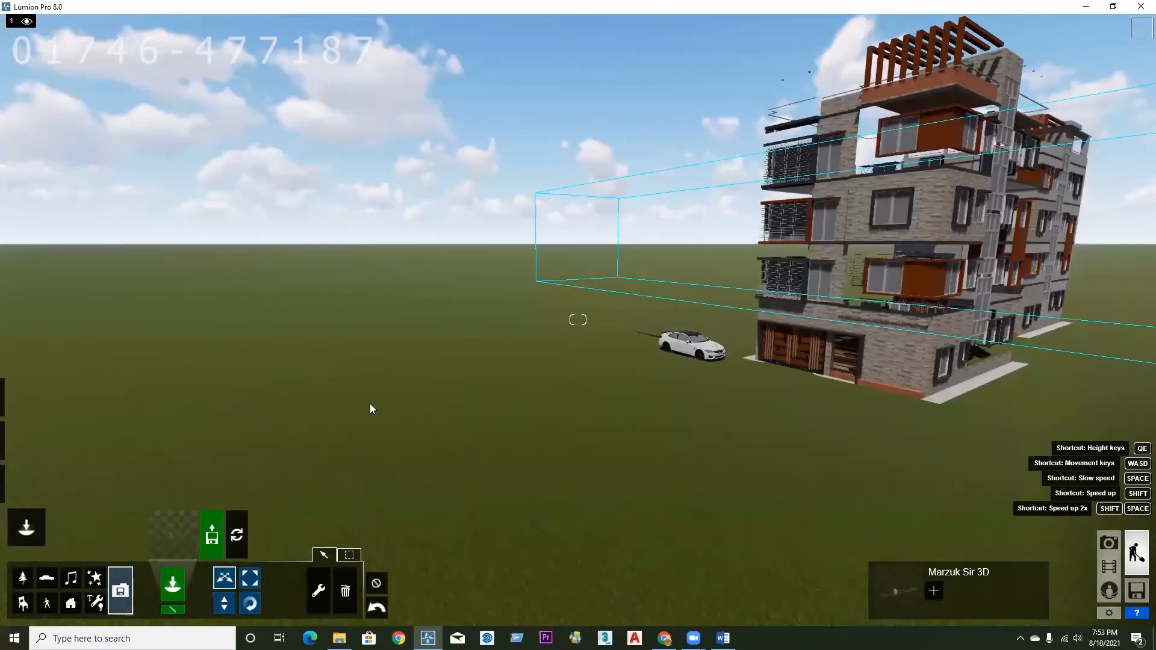
pyautogui.moveTo(370, 405); pyautogui.dragTo(364, 395, button='right')
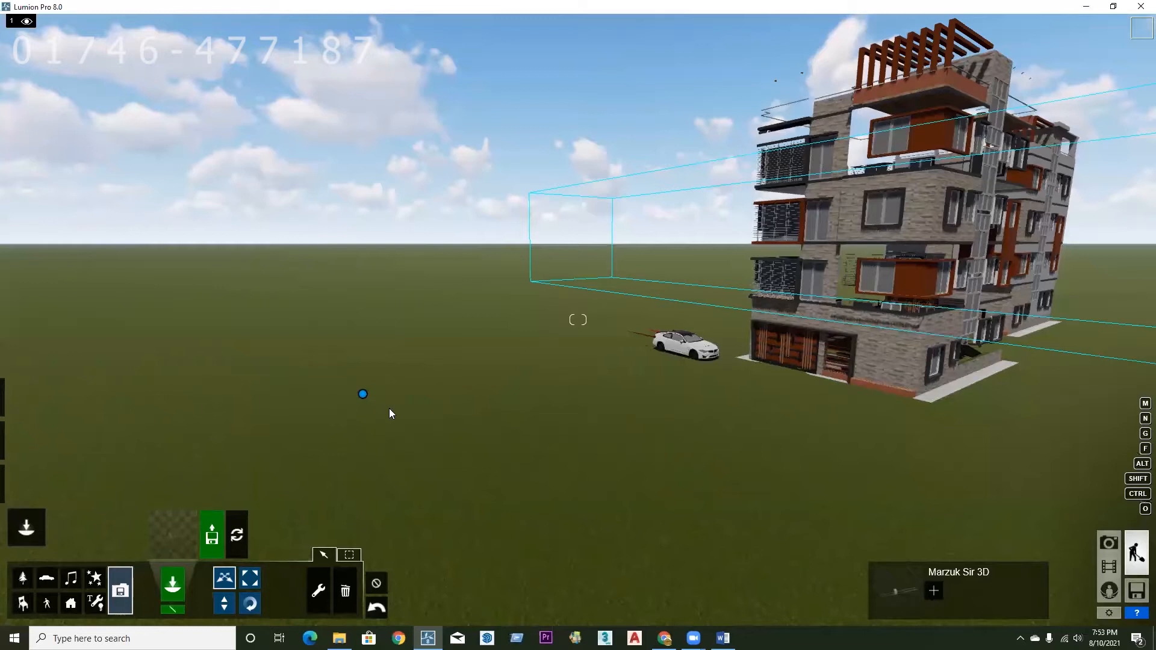
pyautogui.moveTo(362, 395); pyautogui.dragTo(440, 417)
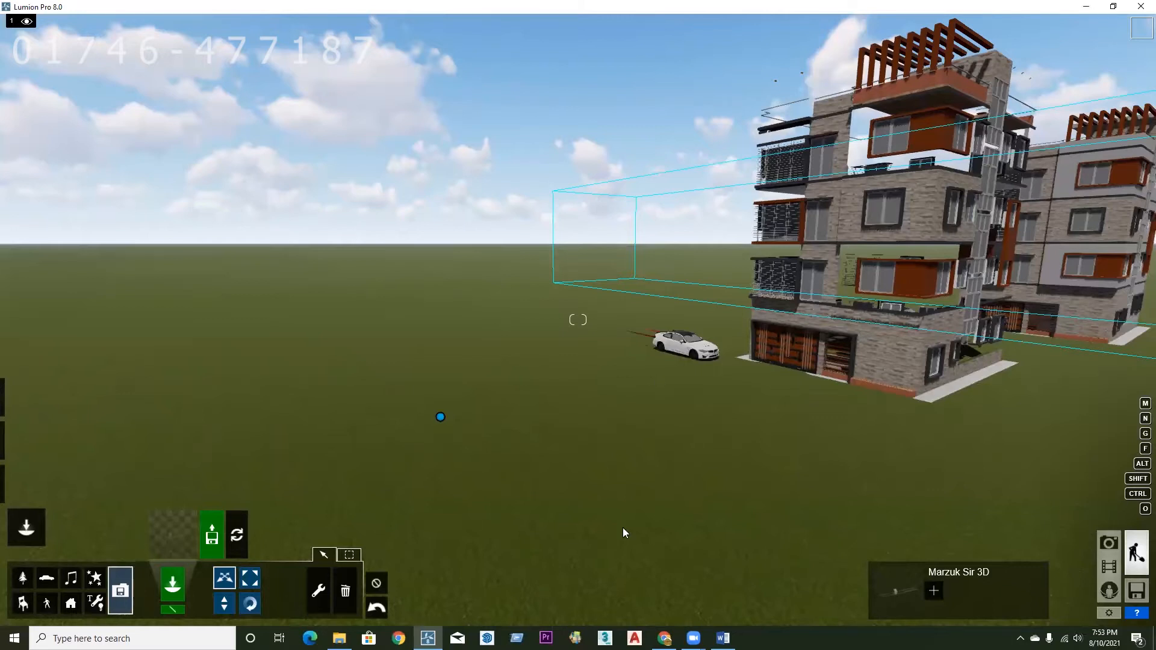
# - Delete the duplicate building with the Trash object tool
pyautogui.moveTo(624, 533); pyautogui.dragTo(681, 529, button='right')
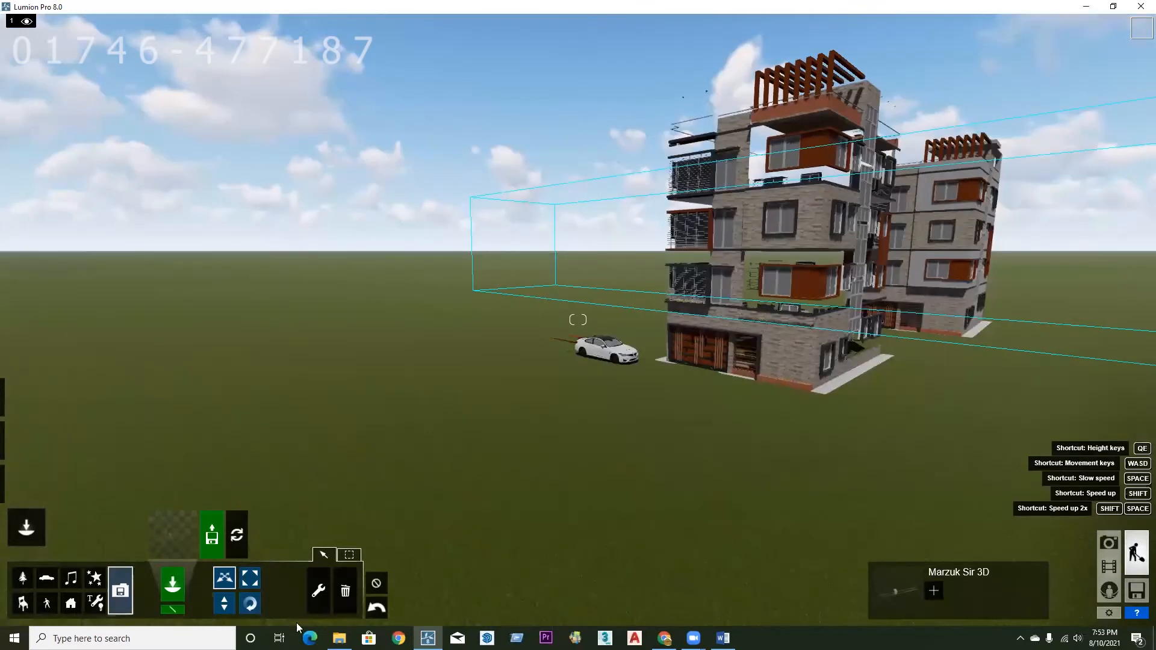
pyautogui.click(348, 593)
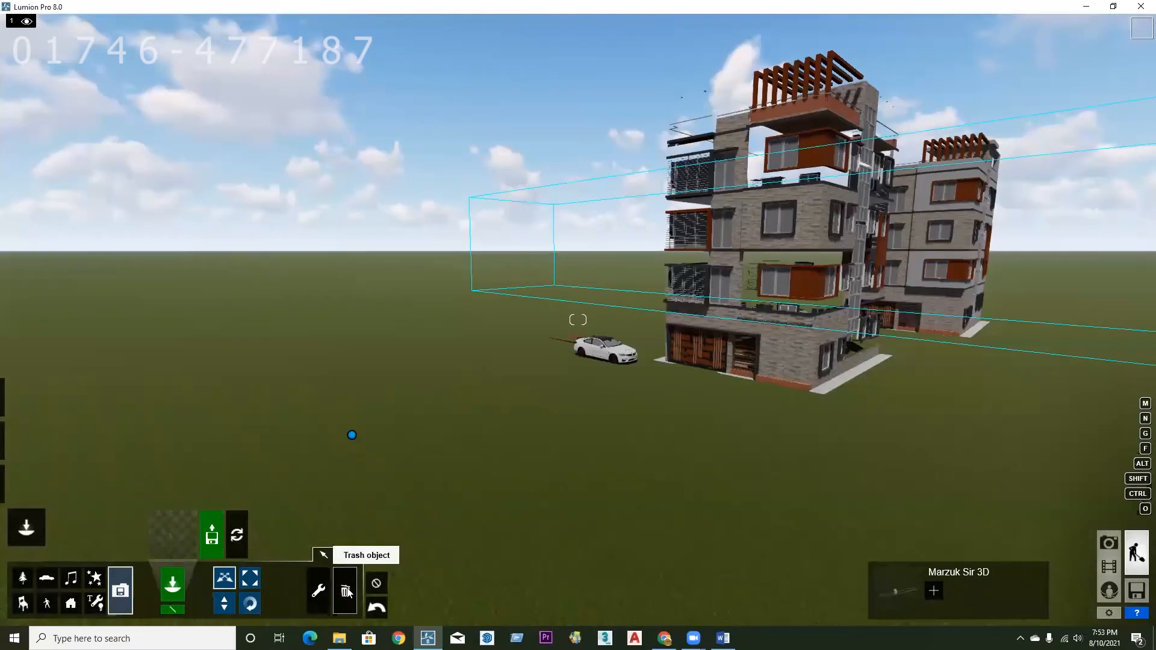
pyautogui.click(352, 436)
# - Reposition the remaining building model across the grass with the Move object tool, dragging it by its insertion point
pyautogui.moveTo(578, 320); pyautogui.dragTo(445, 338, button='right')
pyautogui.press('w')
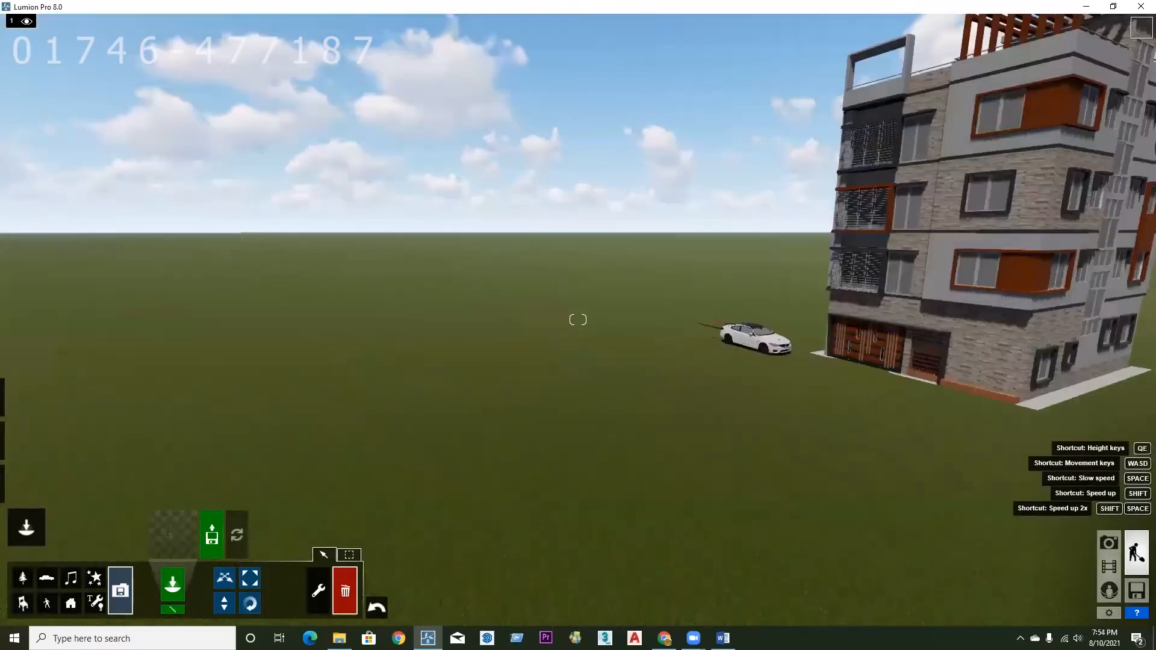
pyautogui.moveTo(536, 355); pyautogui.dragTo(482, 366, button='right')
pyautogui.press('w')
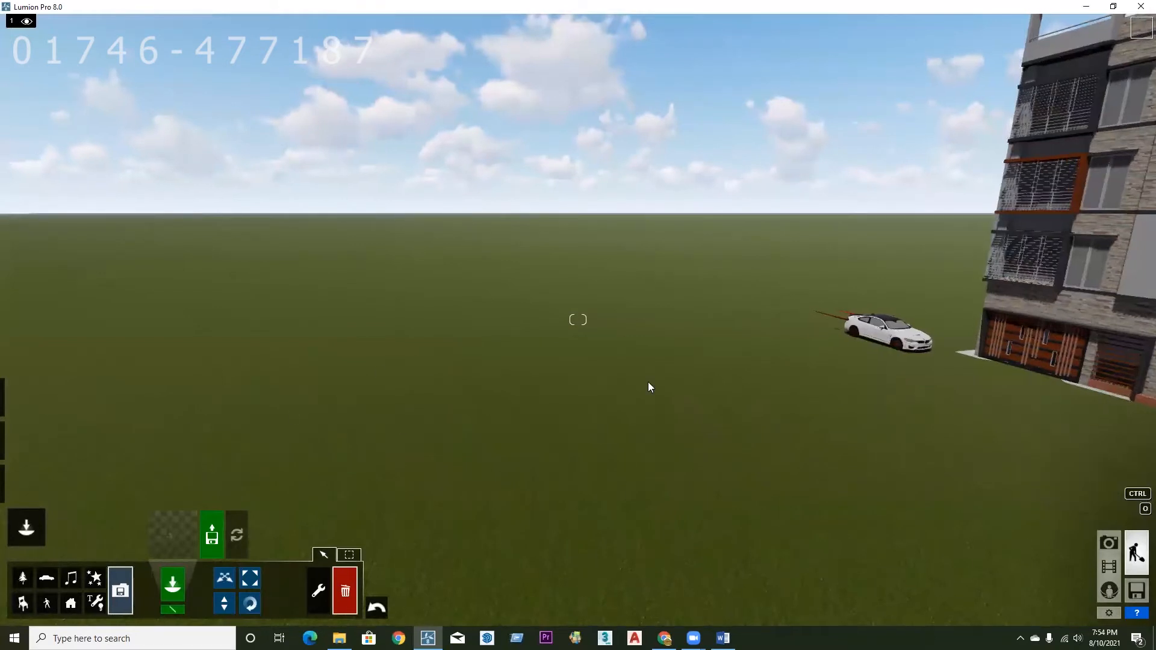
pyautogui.click(230, 580)
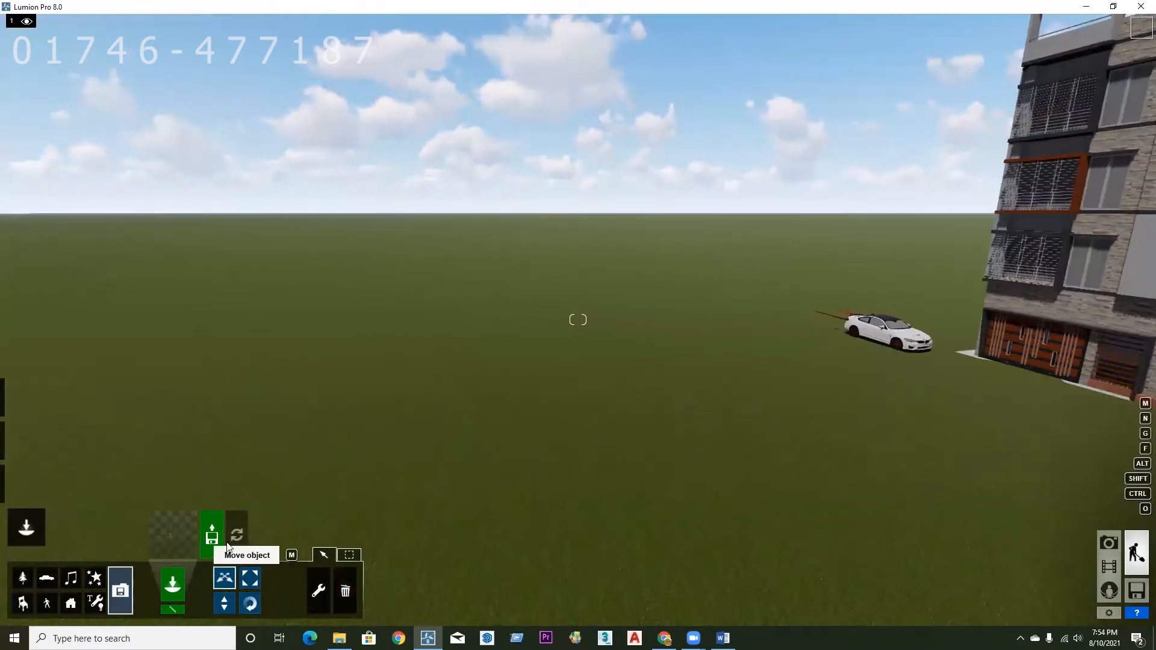
pyautogui.moveTo(482, 373); pyautogui.dragTo(359, 453, button='right')
pyautogui.press('w')
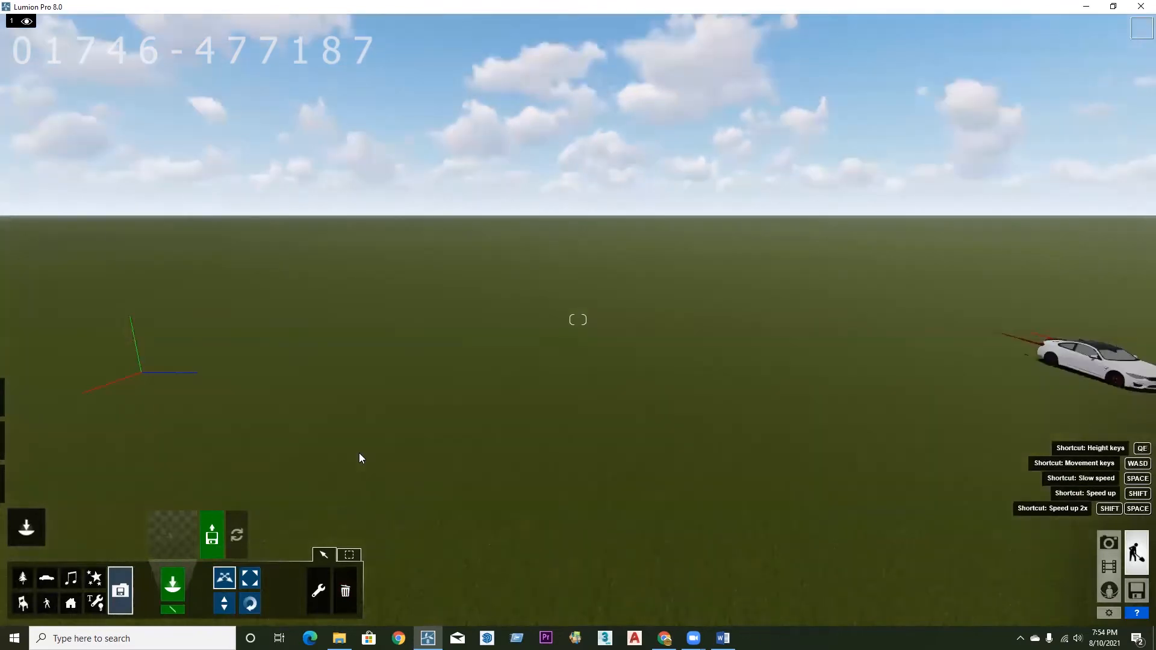
pyautogui.moveTo(376, 399); pyautogui.dragTo(368, 404, button='right')
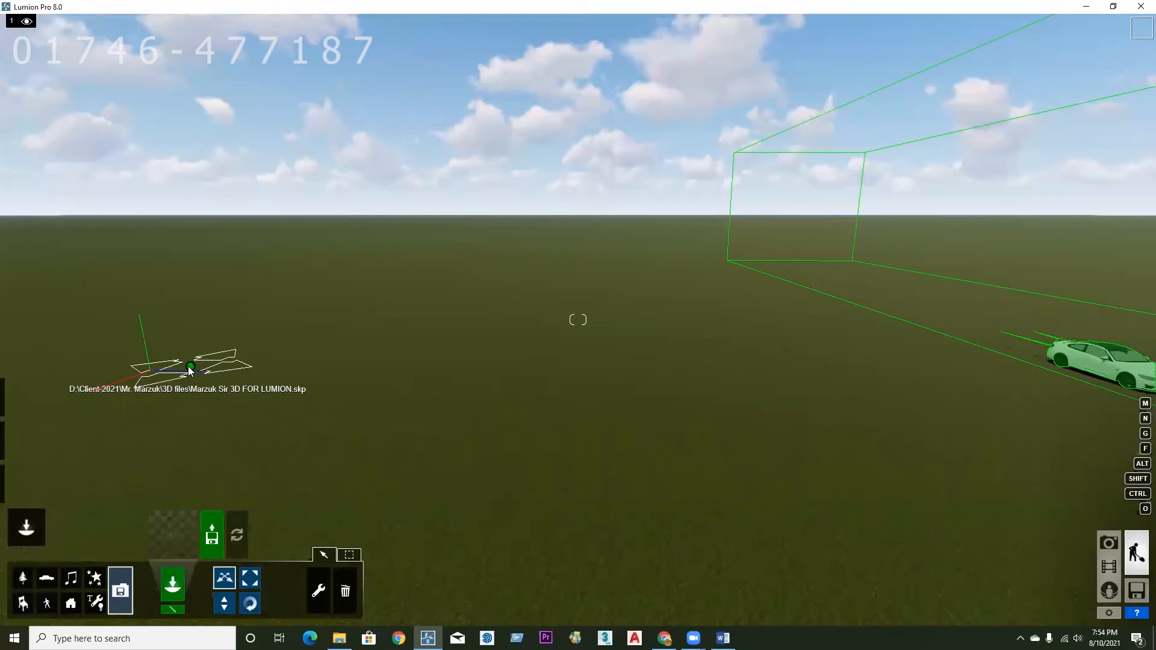
pyautogui.moveTo(162, 288); pyautogui.dragTo(159, 318)
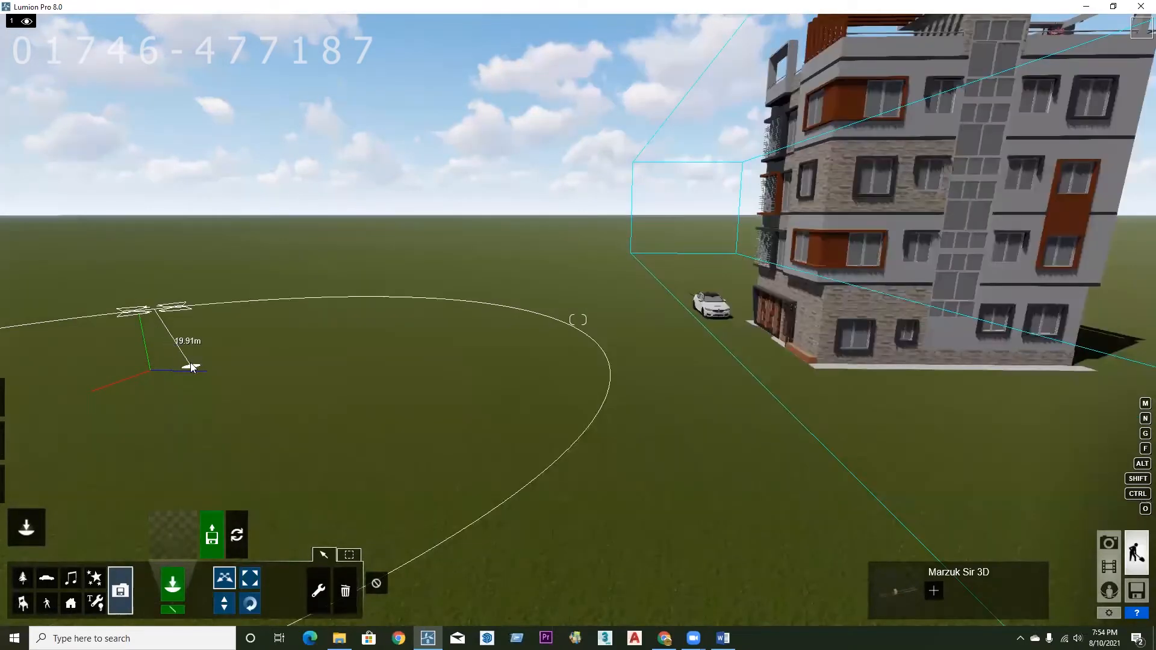
pyautogui.moveTo(167, 361); pyautogui.dragTo(110, 317)
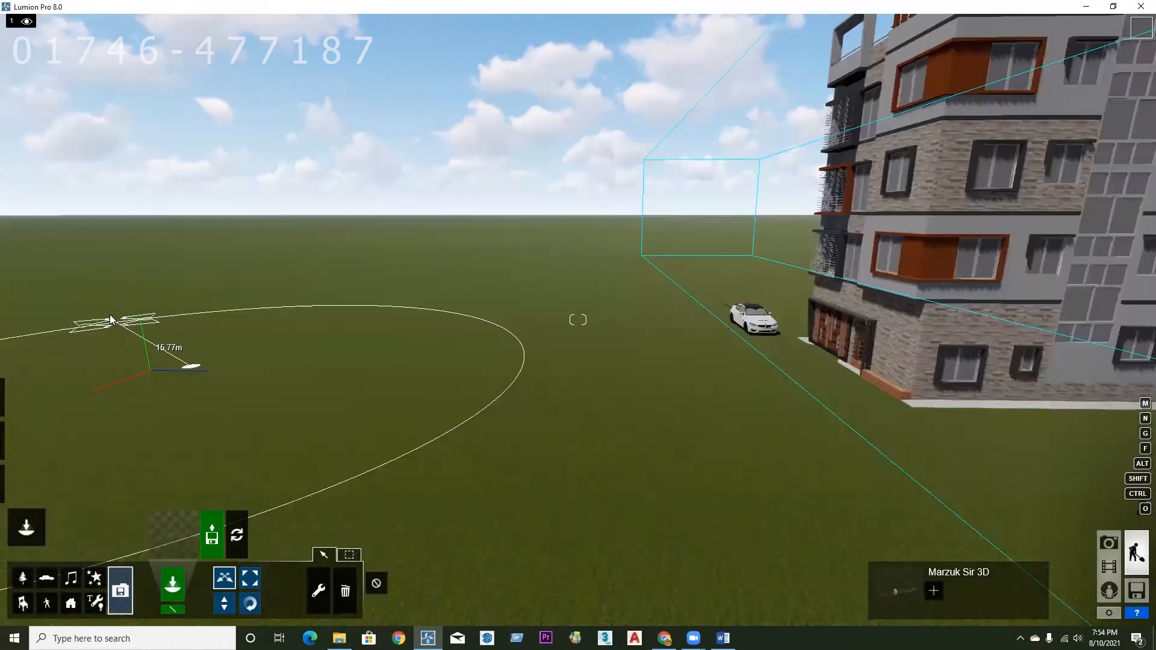
pyautogui.moveTo(183, 350); pyautogui.dragTo(114, 486)
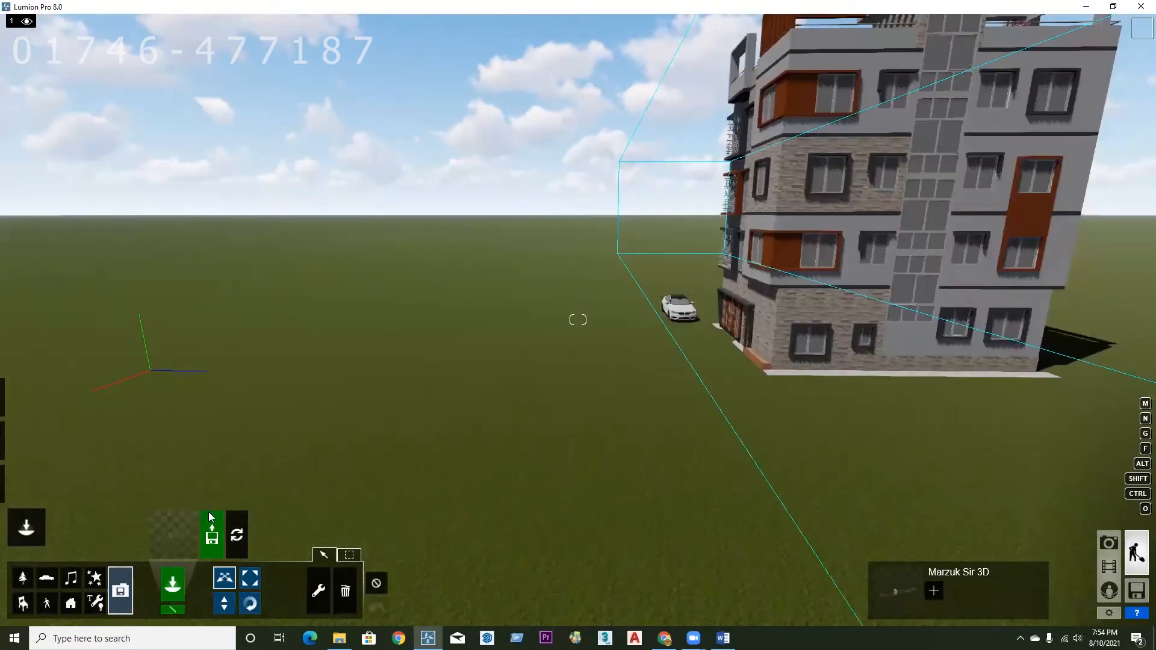
# - Raise the building model slightly above the terrain with the vertical move tool so the road surface clears the grass
pyautogui.click(224, 604)
pyautogui.click(225, 604)
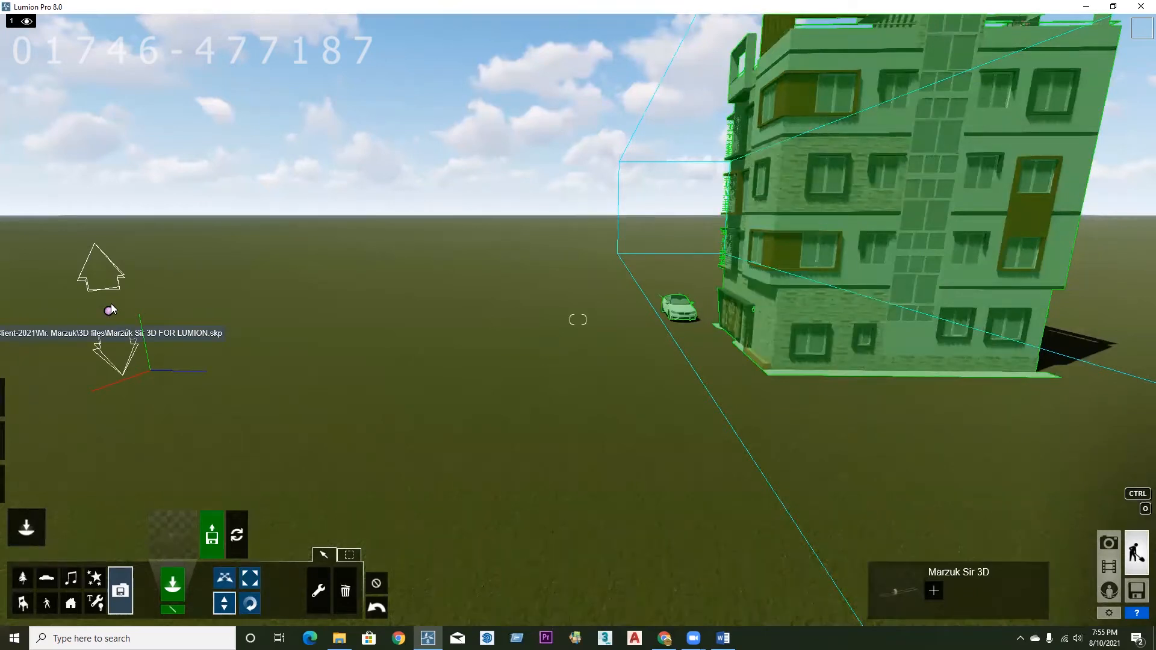
pyautogui.moveTo(111, 305); pyautogui.dragTo(111, 304)
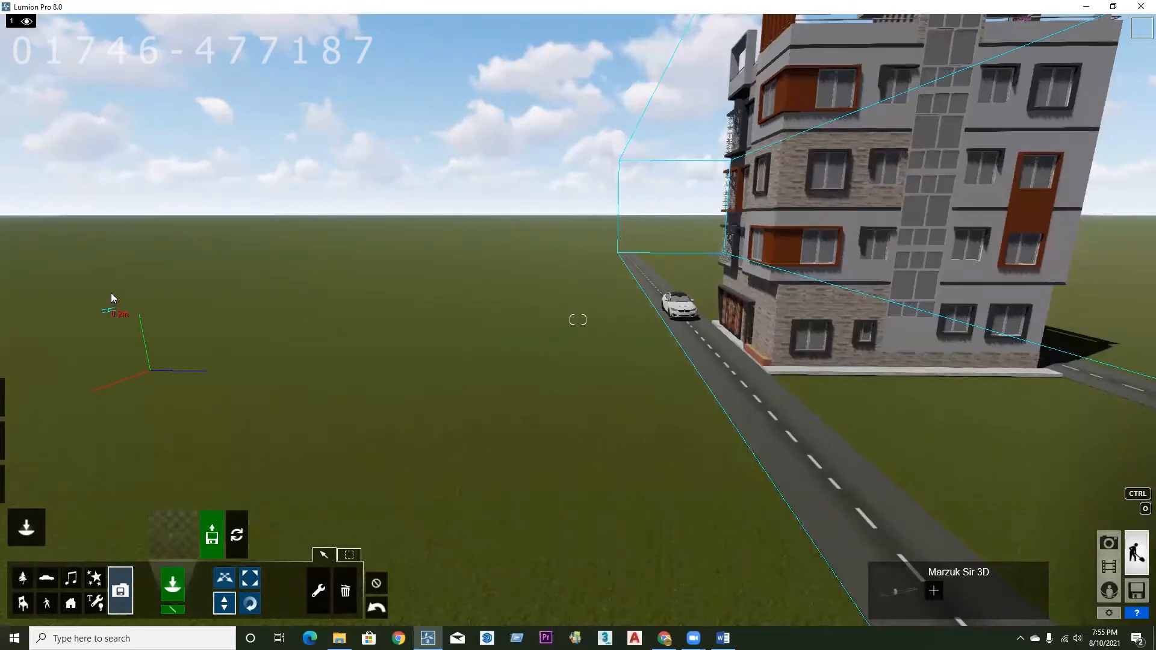
pyautogui.moveTo(112, 280); pyautogui.dragTo(116, 236)
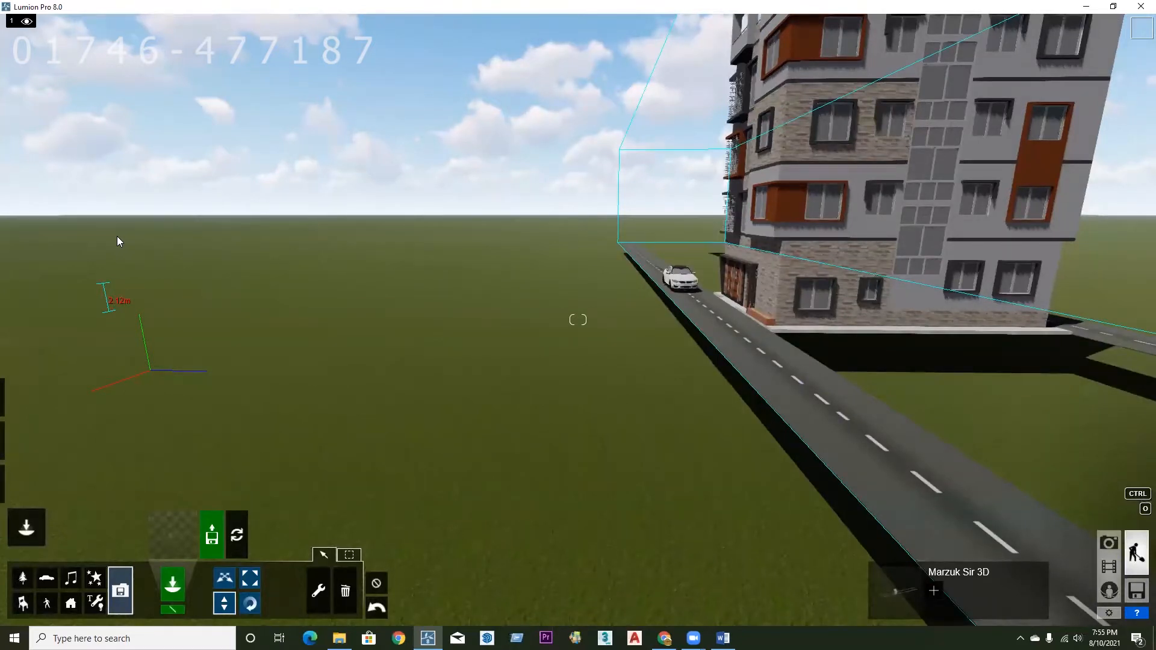
pyautogui.moveTo(117, 238); pyautogui.dragTo(134, 286)
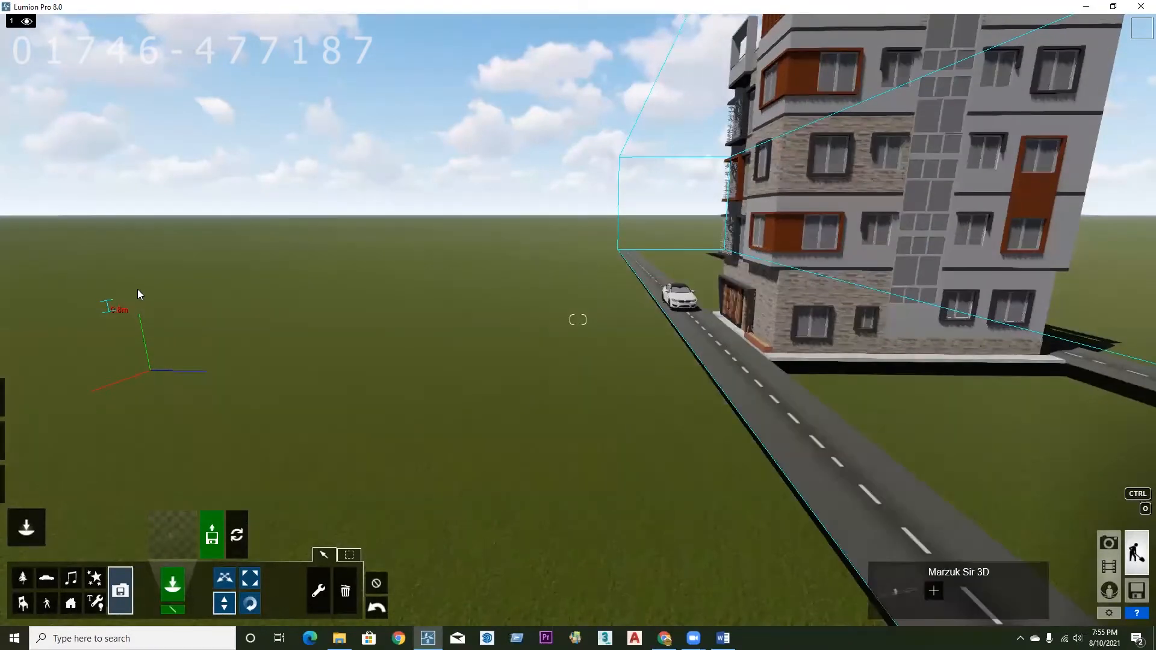
pyautogui.moveTo(140, 298); pyautogui.dragTo(150, 310)
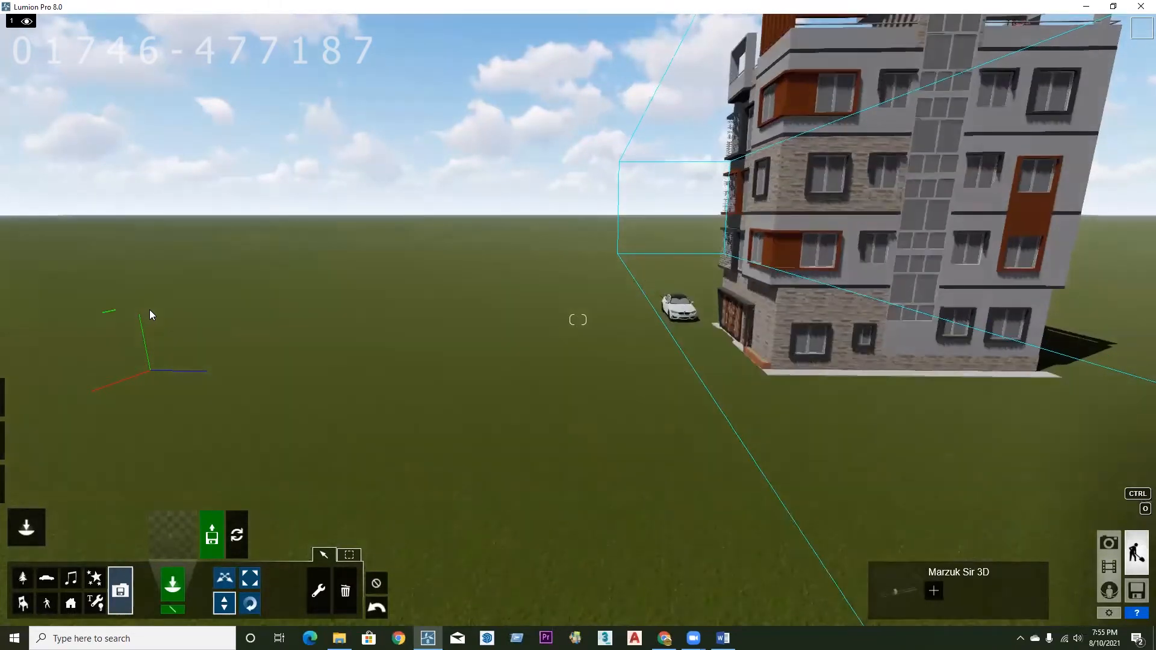
pyautogui.moveTo(154, 305); pyautogui.dragTo(158, 301)
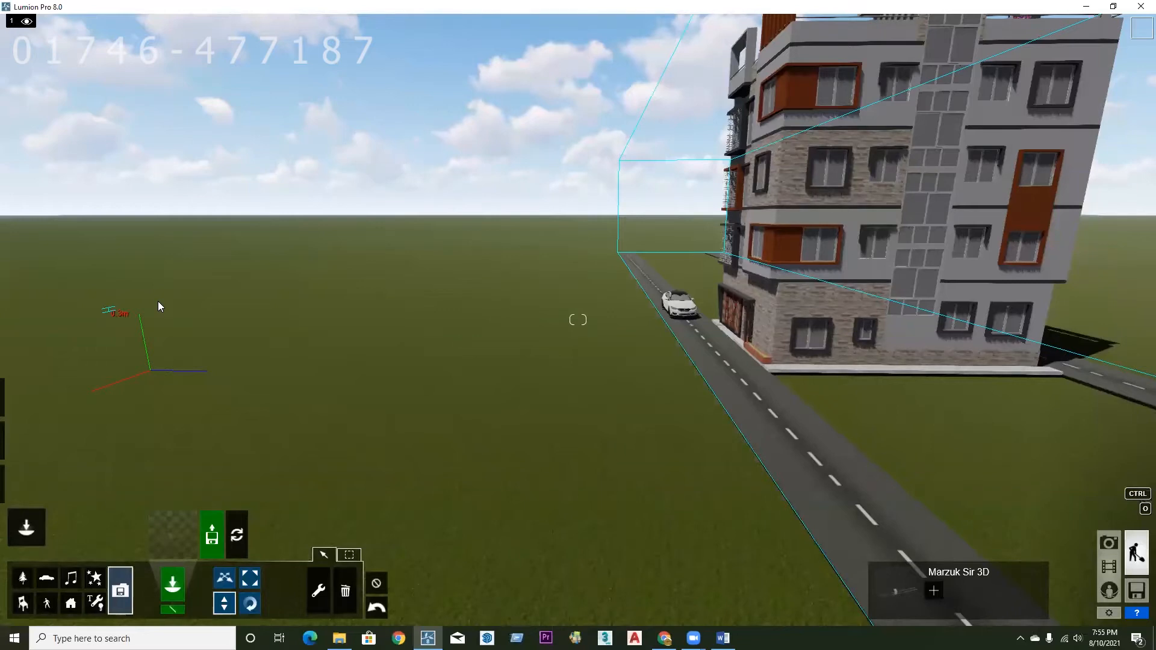
# - Examine the raised building's side facade, windows and adjoining road from closer viewpoints
pyautogui.moveTo(578, 320); pyautogui.dragTo(597, 308, button='right')
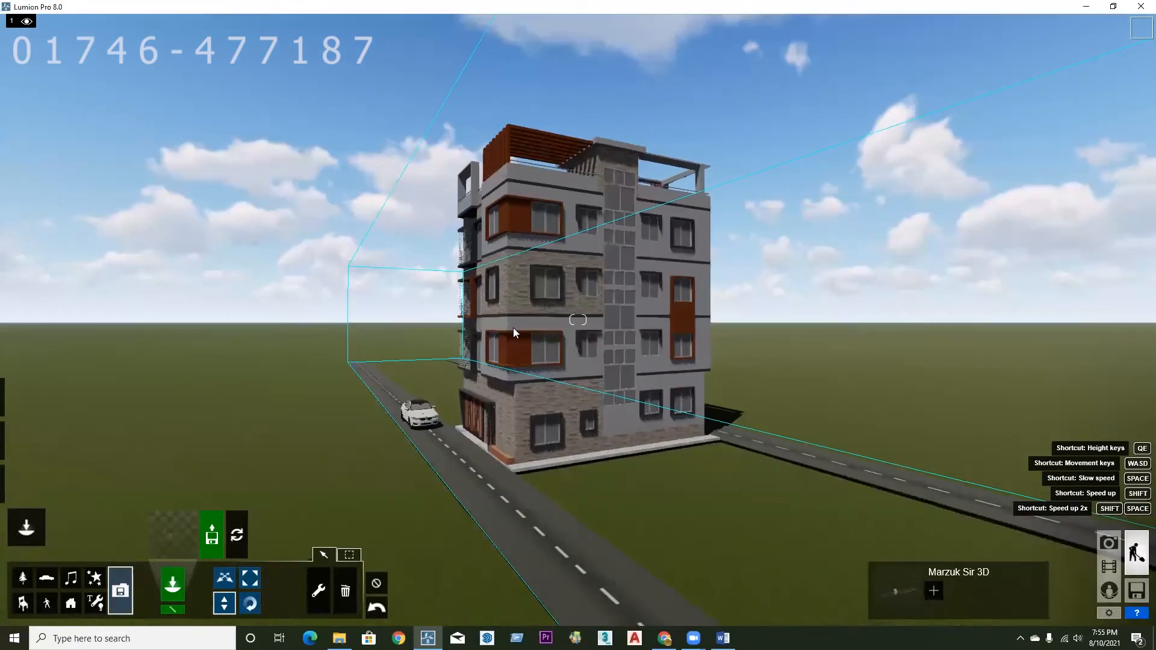
pyautogui.press('w')
pyautogui.moveTo(487, 321); pyautogui.dragTo(542, 311, button='right')
pyautogui.press('w')
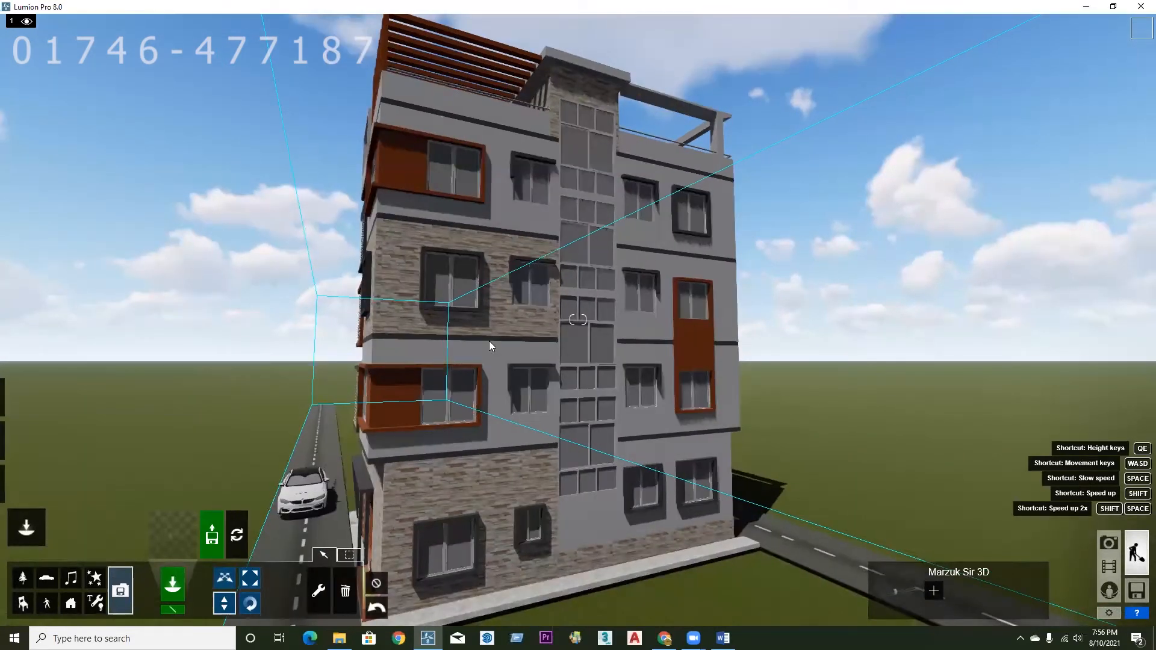
pyautogui.press('ctrl')
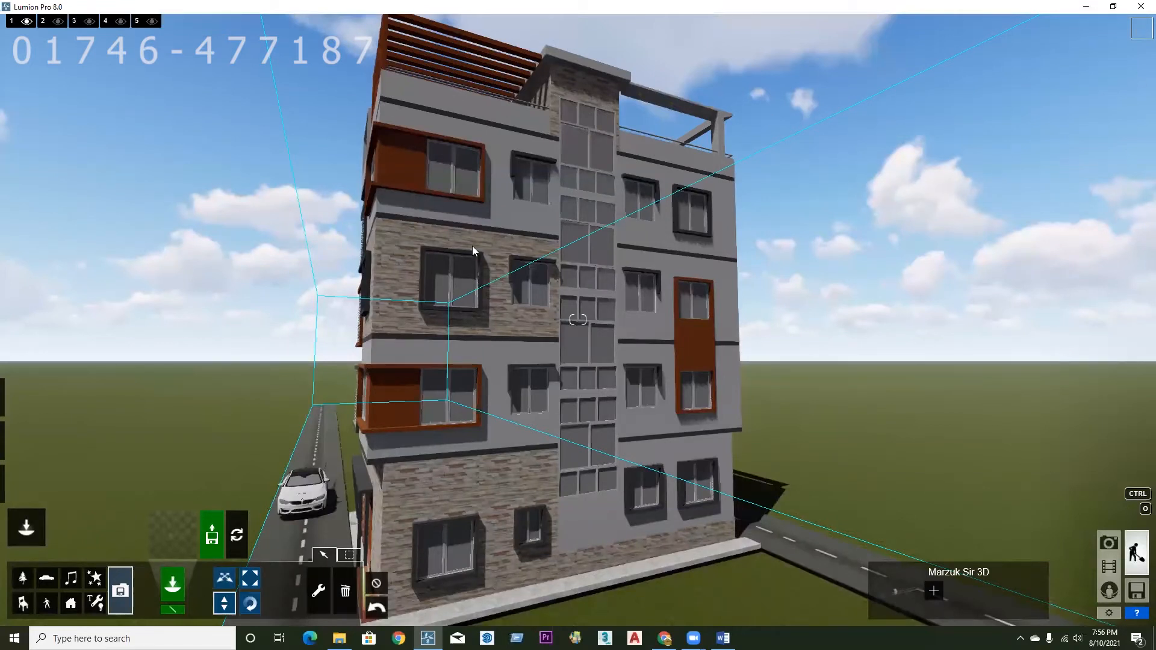
pyautogui.moveTo(418, 279); pyautogui.dragTo(447, 340, button='right')
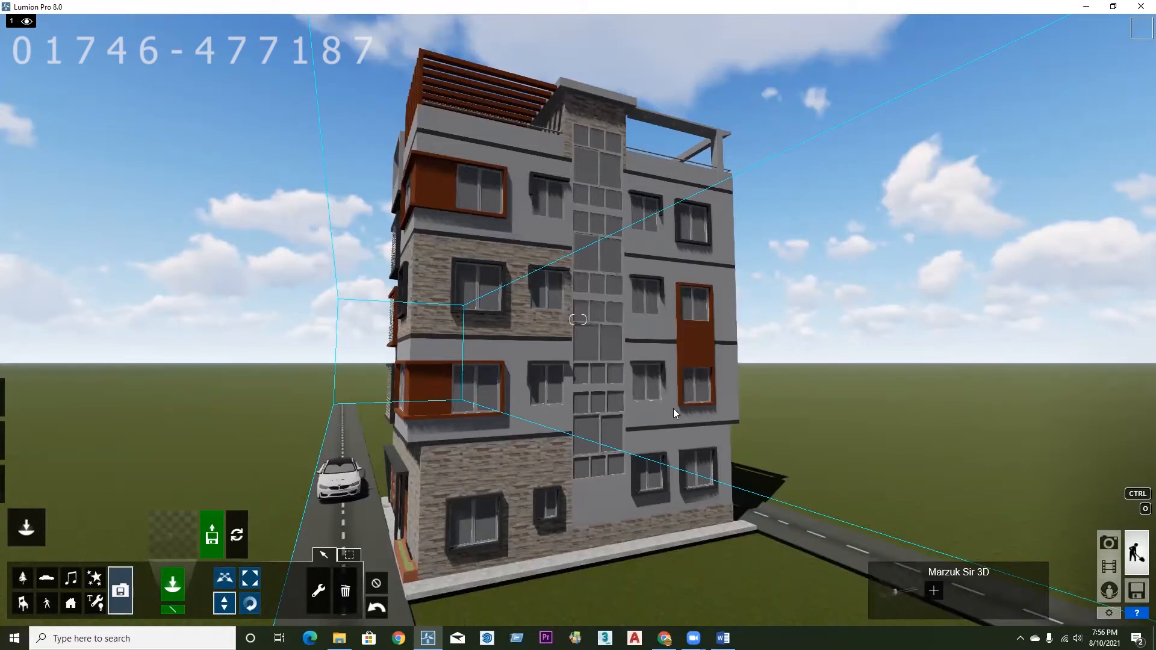
pyautogui.press('w')
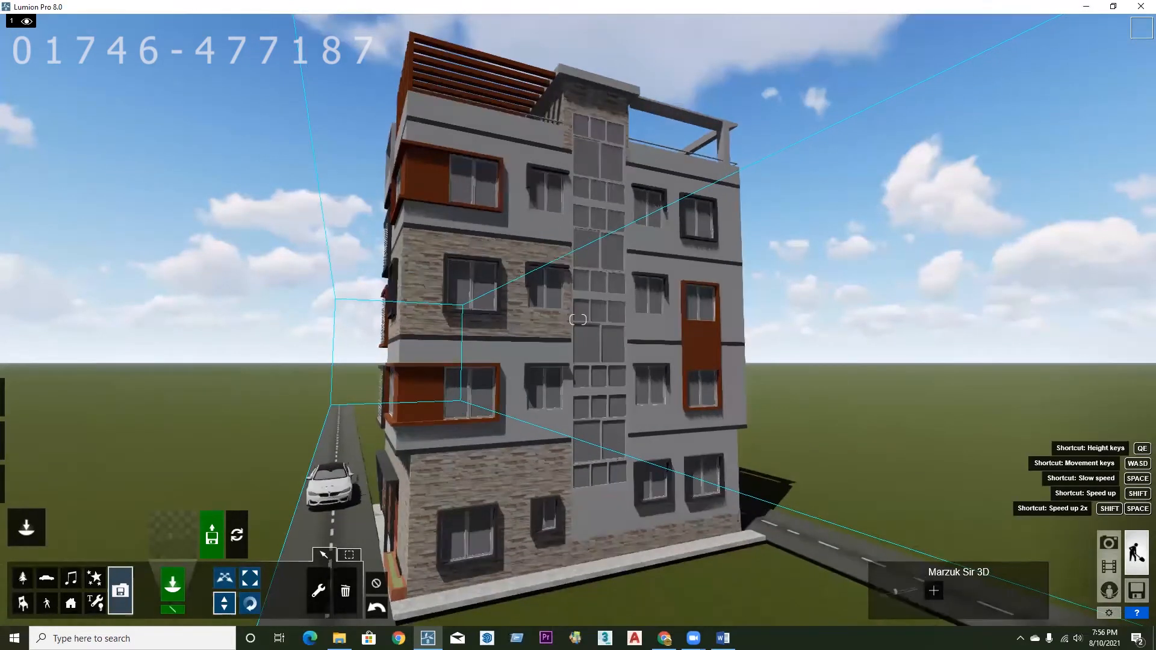
pyautogui.press('w')
pyautogui.moveTo(560, 263); pyautogui.dragTo(563, 258, button='right')
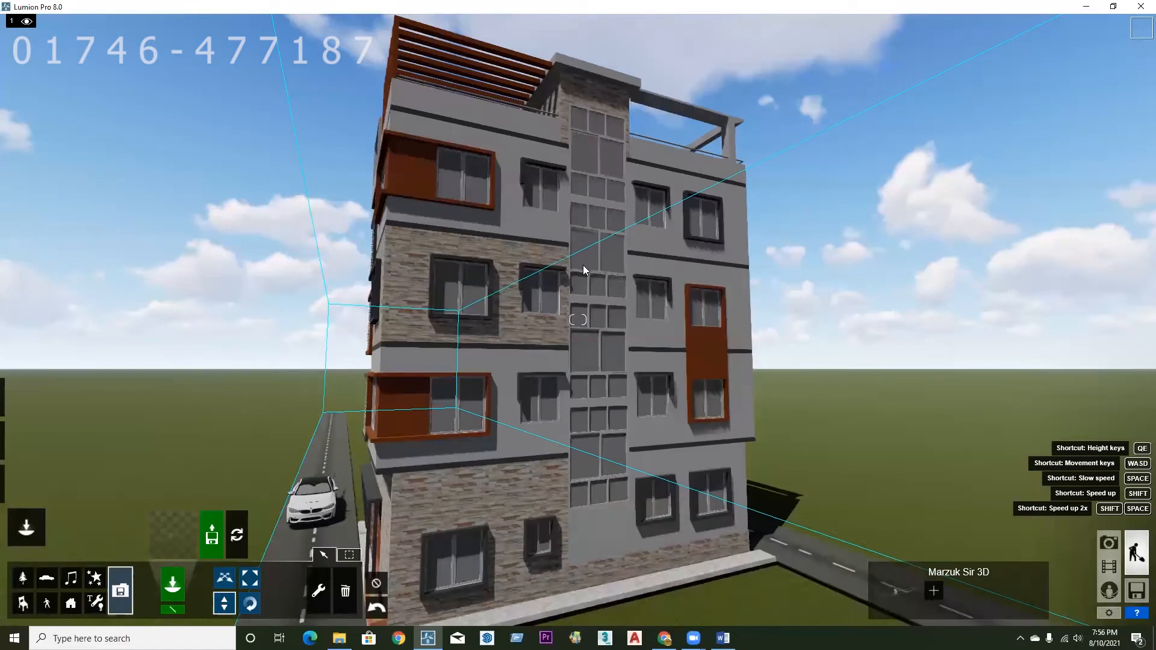
pyautogui.moveTo(598, 278); pyautogui.dragTo(598, 276, button='right')
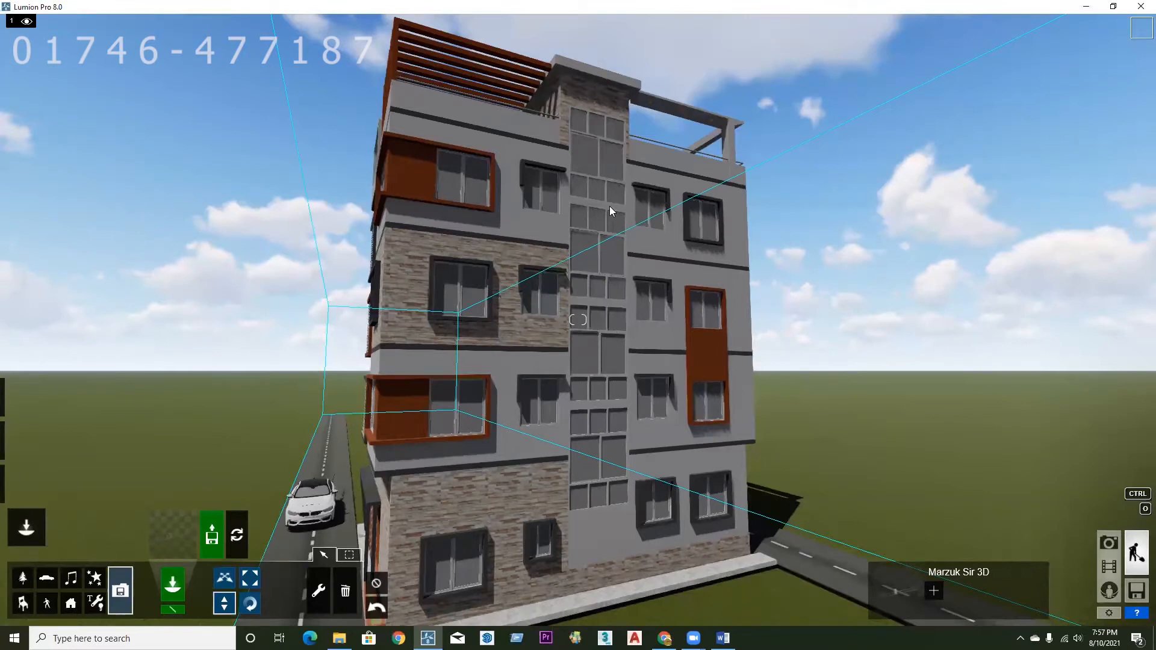
# - Switch to material editing and select the Translucent Glass Gray material on the building's windows
pyautogui.moveTo(3, 479)
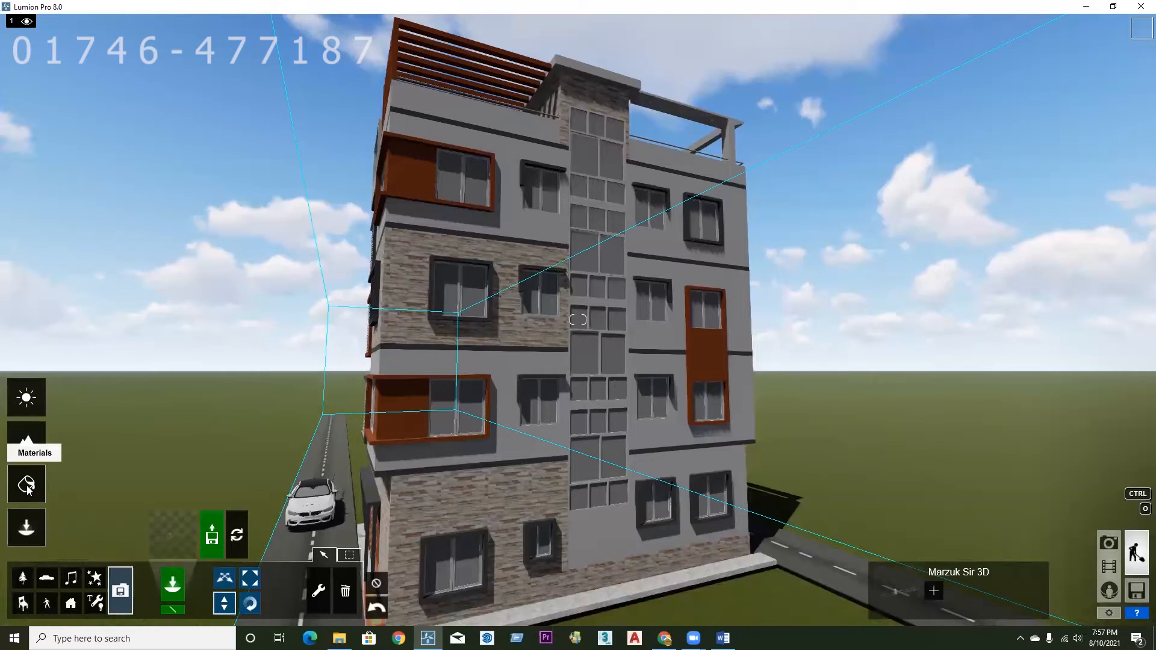
pyautogui.click(26, 485)
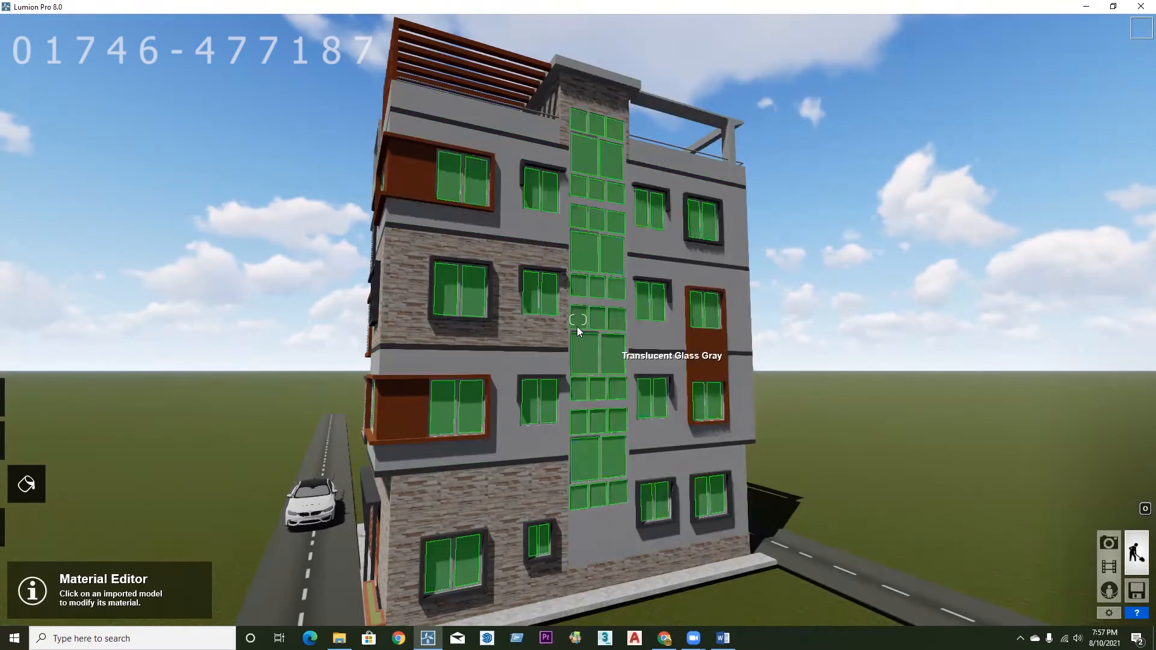
pyautogui.moveTo(5, 488)
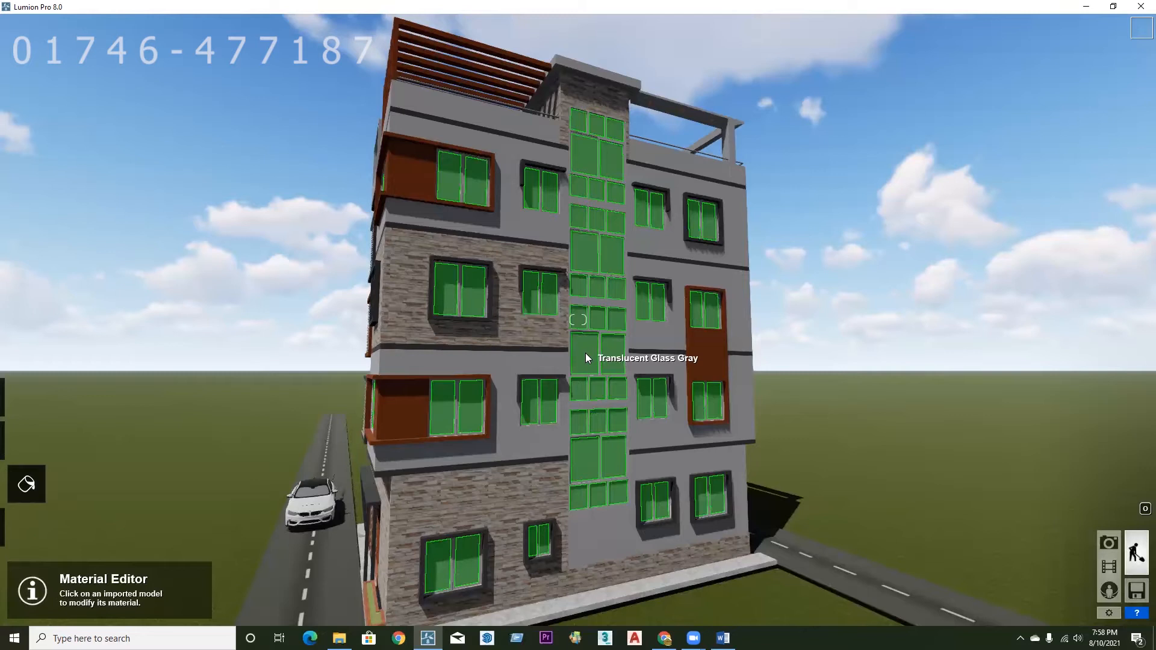
pyautogui.click(586, 353)
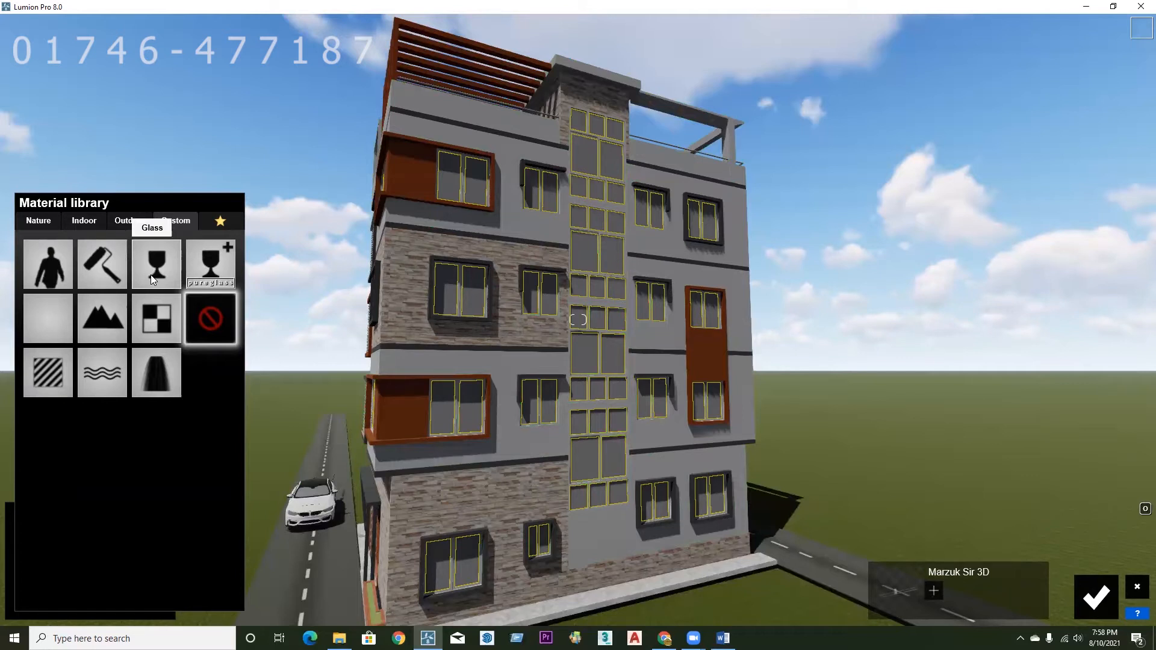
# - Try the pale teal checkered pureglass from the indoor glass materials on the building's windows
pyautogui.click(90, 220)
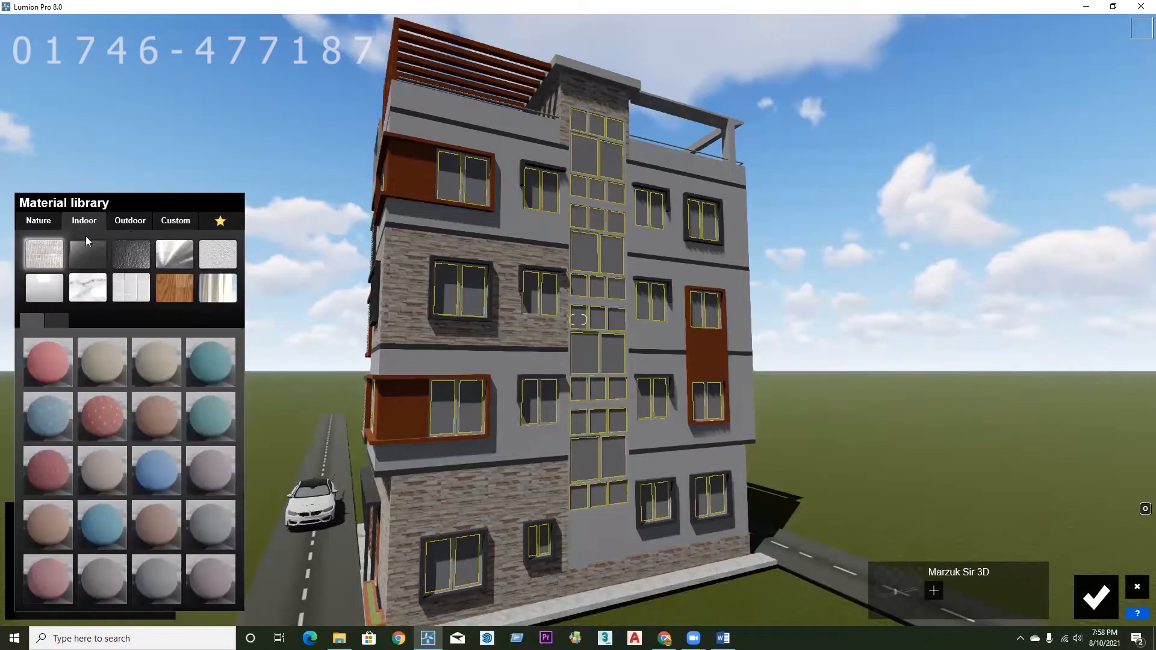
pyautogui.click(89, 255)
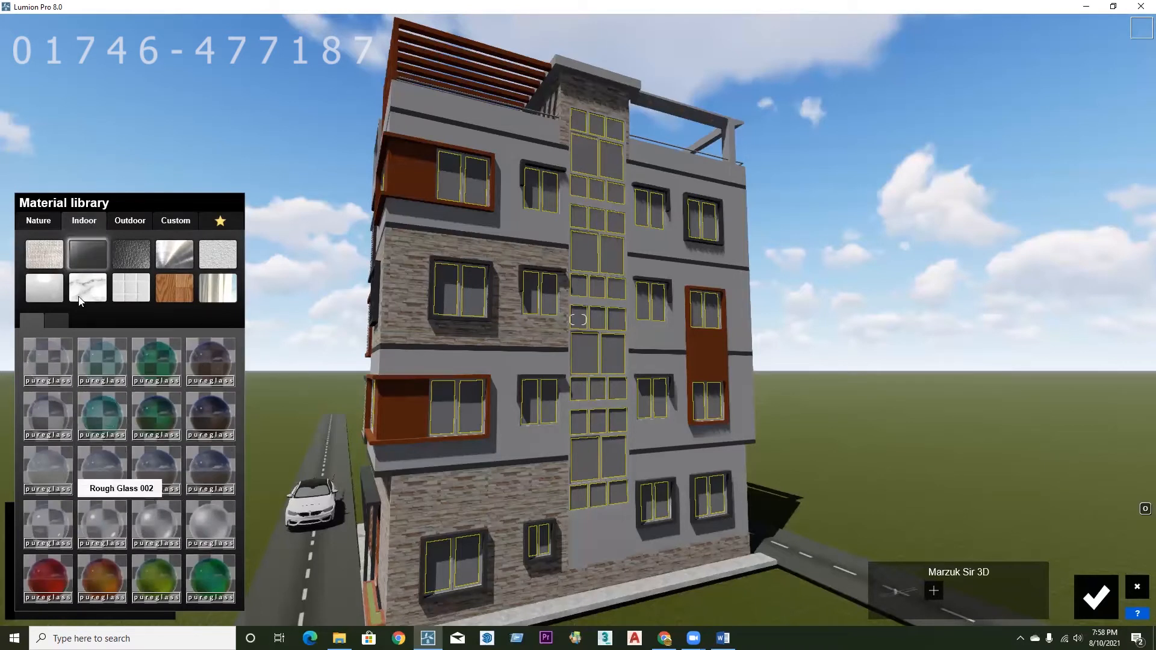
pyautogui.click(56, 320)
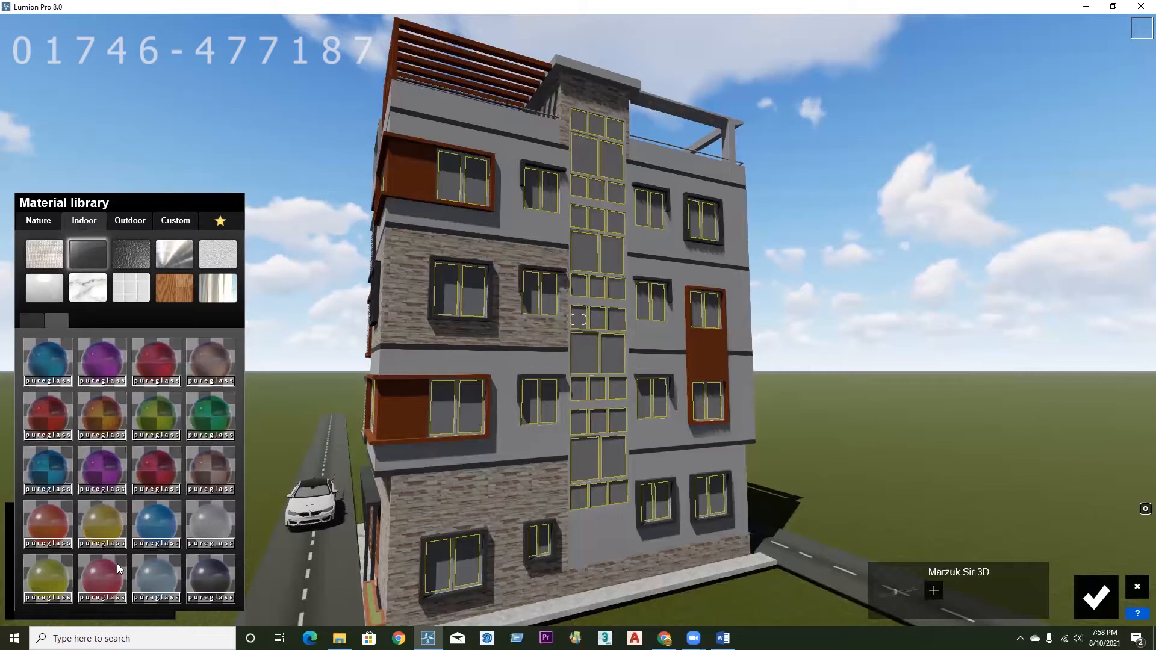
pyautogui.click(38, 321)
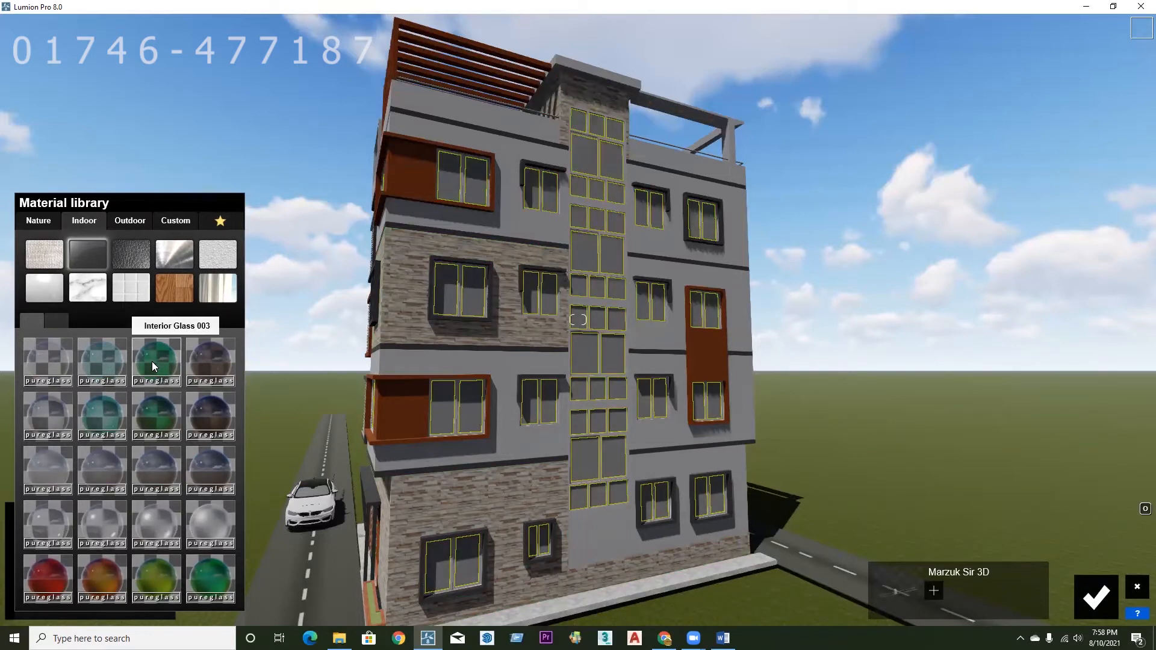
pyautogui.click(105, 360)
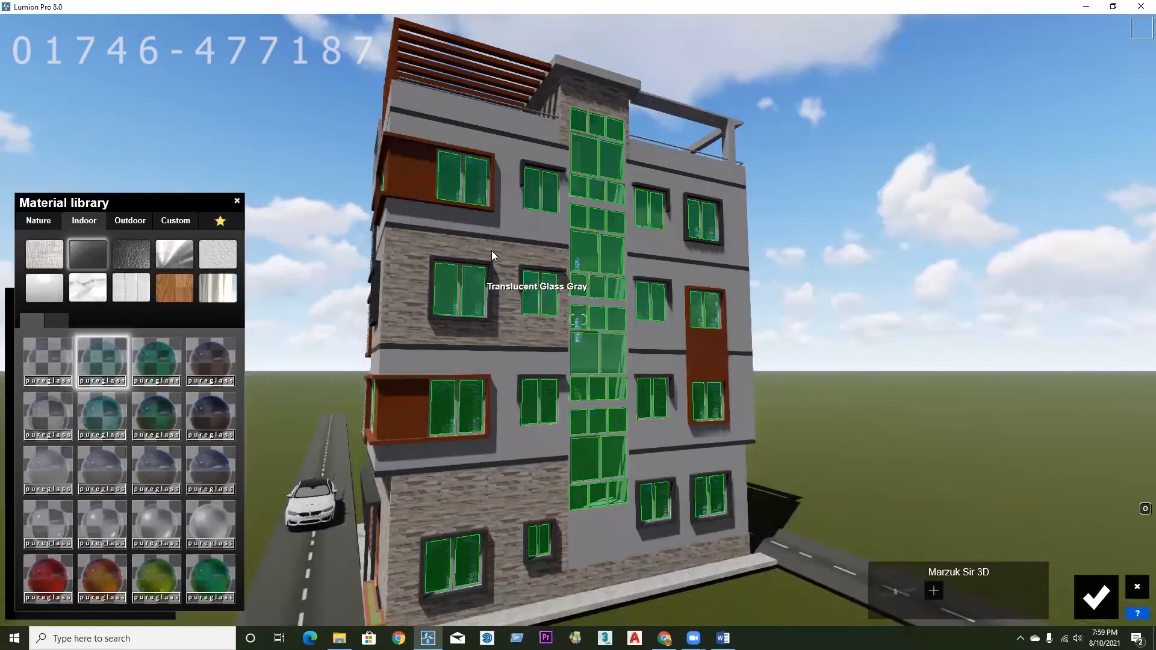
# - Assign the custom pureglass material to the Translucent Glass Gray windows and view the glass up close
pyautogui.scroll(5, 492, 250)
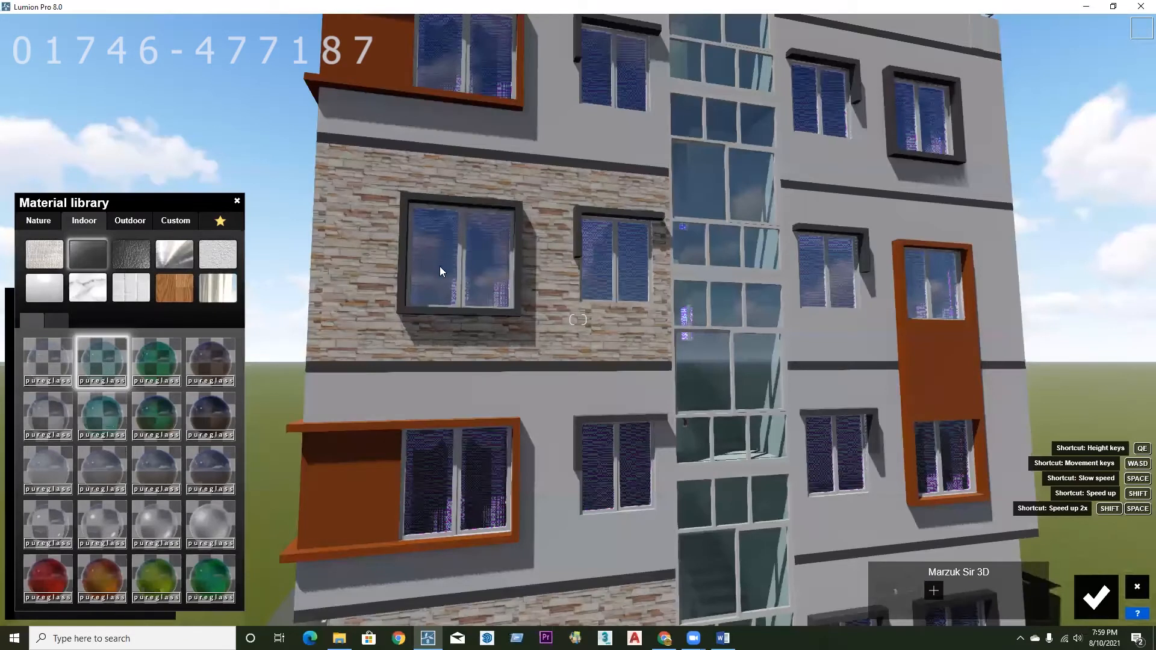
pyautogui.scroll(5, 443, 260)
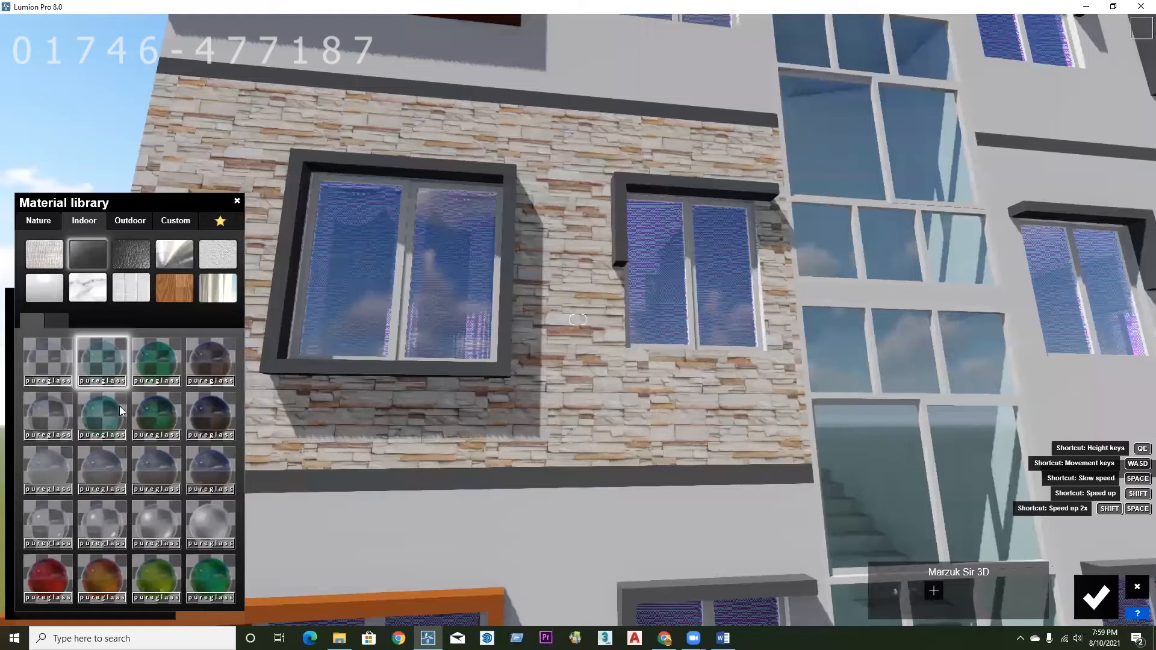
pyautogui.click(175, 222)
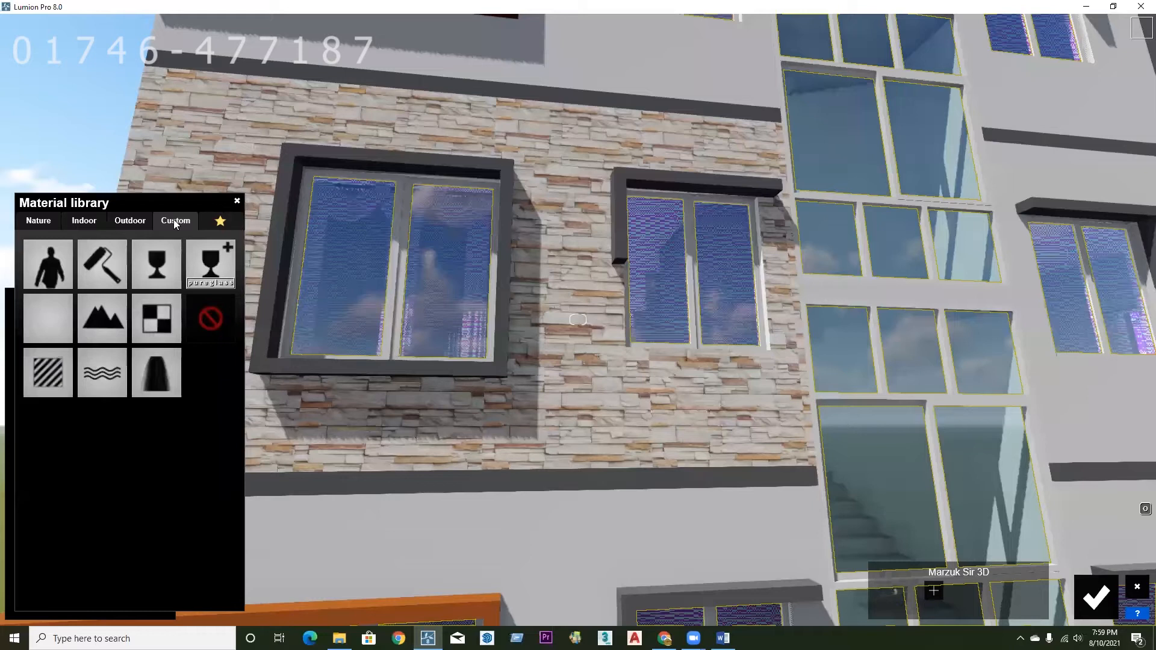
pyautogui.click(212, 264)
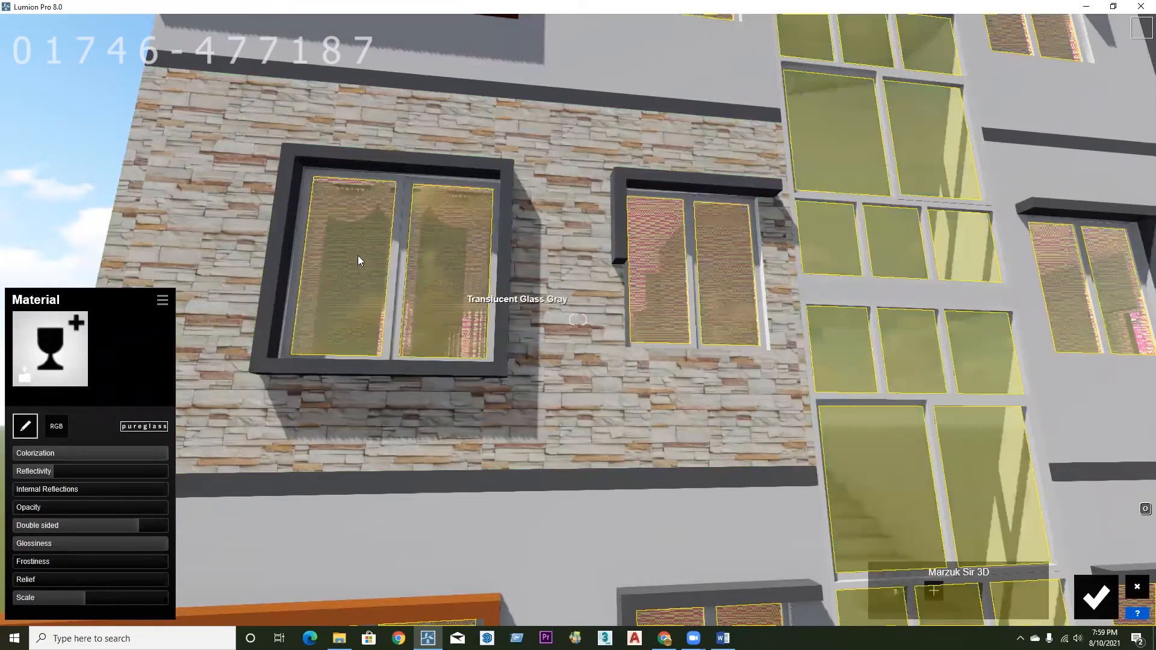
pyautogui.moveTo(362, 259); pyautogui.dragTo(369, 267, button='right')
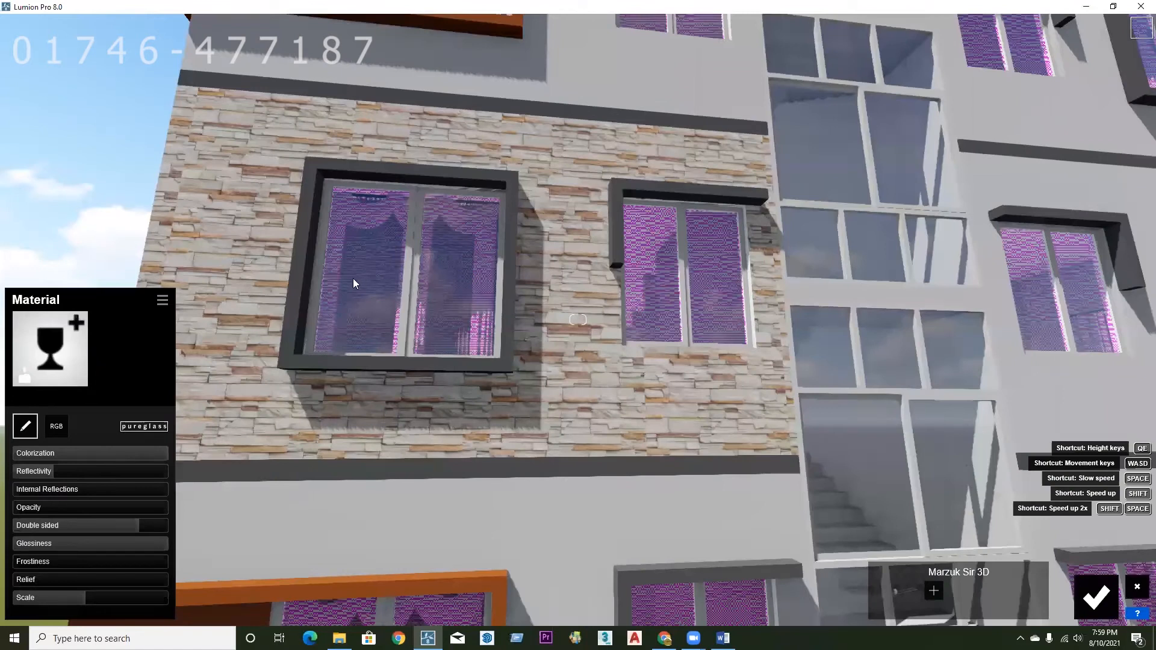
# - Try the Glass Advanced pureglass material again on the Translucent Glass Gray windows and discard it
pyautogui.scroll(-3, 354, 279)
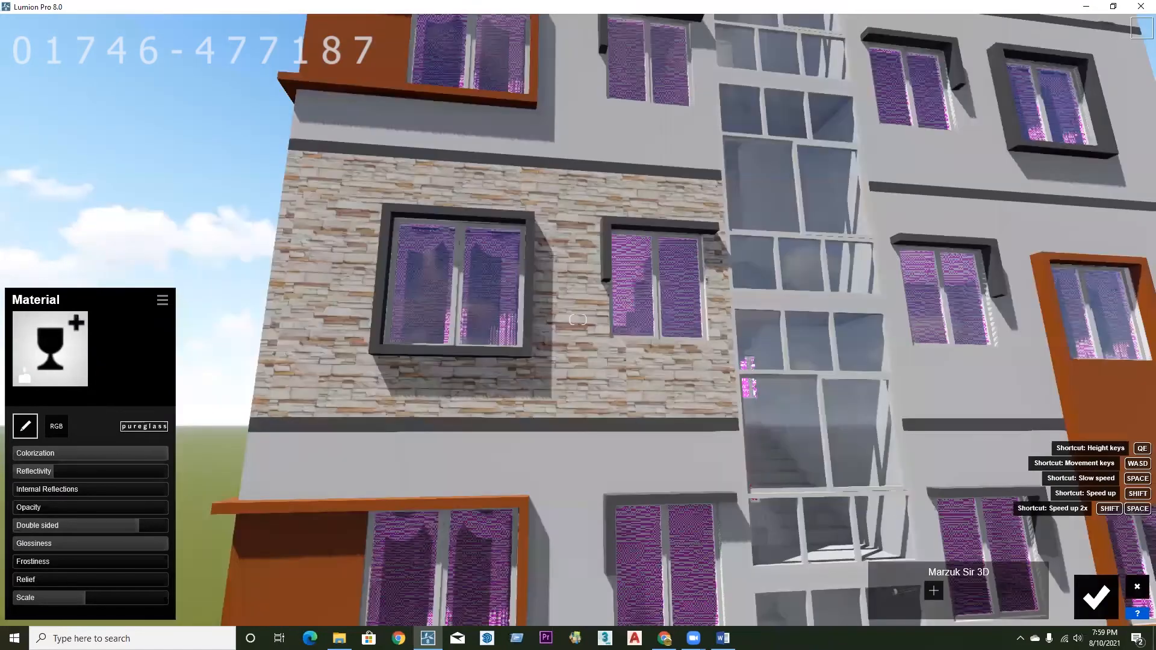
pyautogui.scroll(-5, 354, 259)
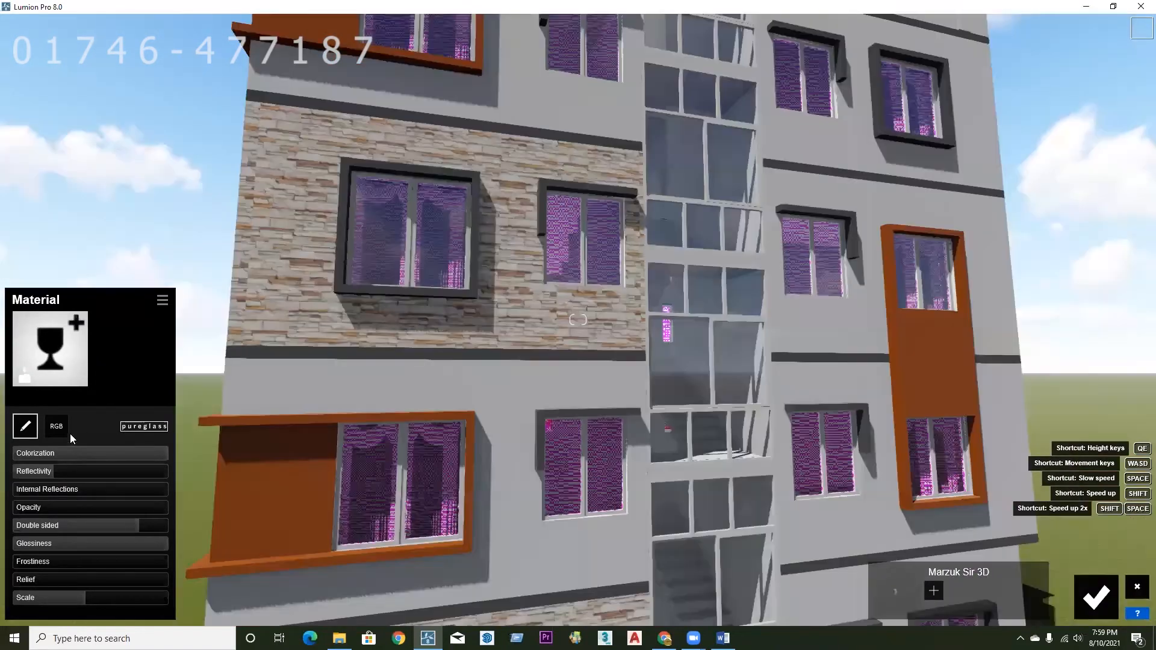
pyautogui.click(1138, 593)
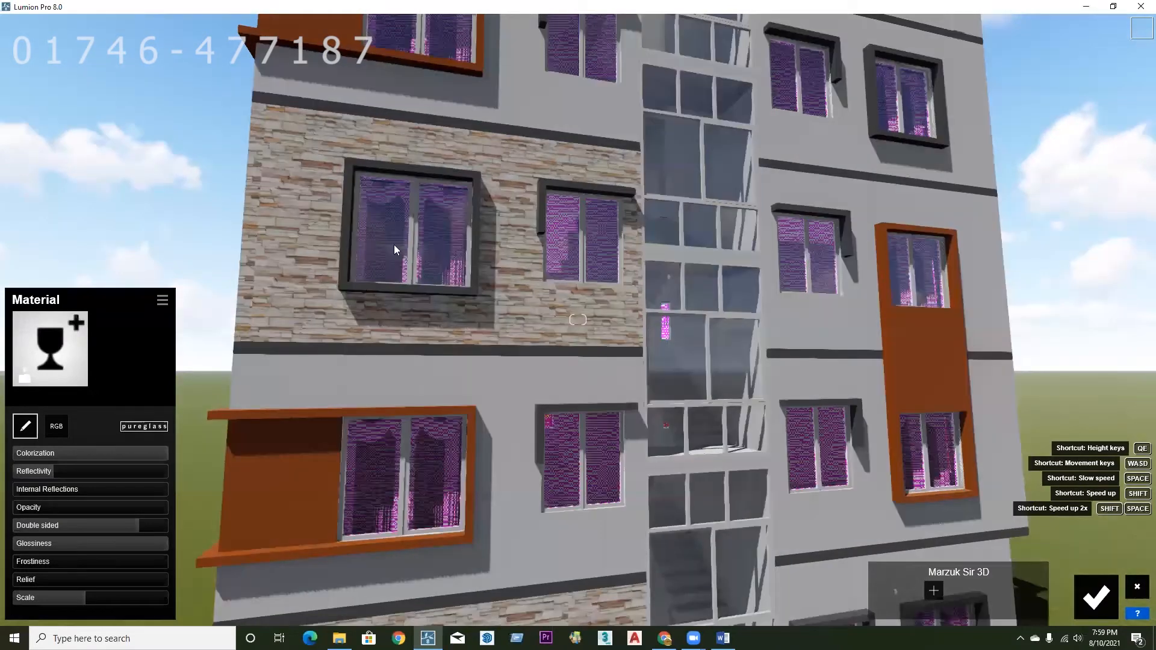
pyautogui.click(430, 234)
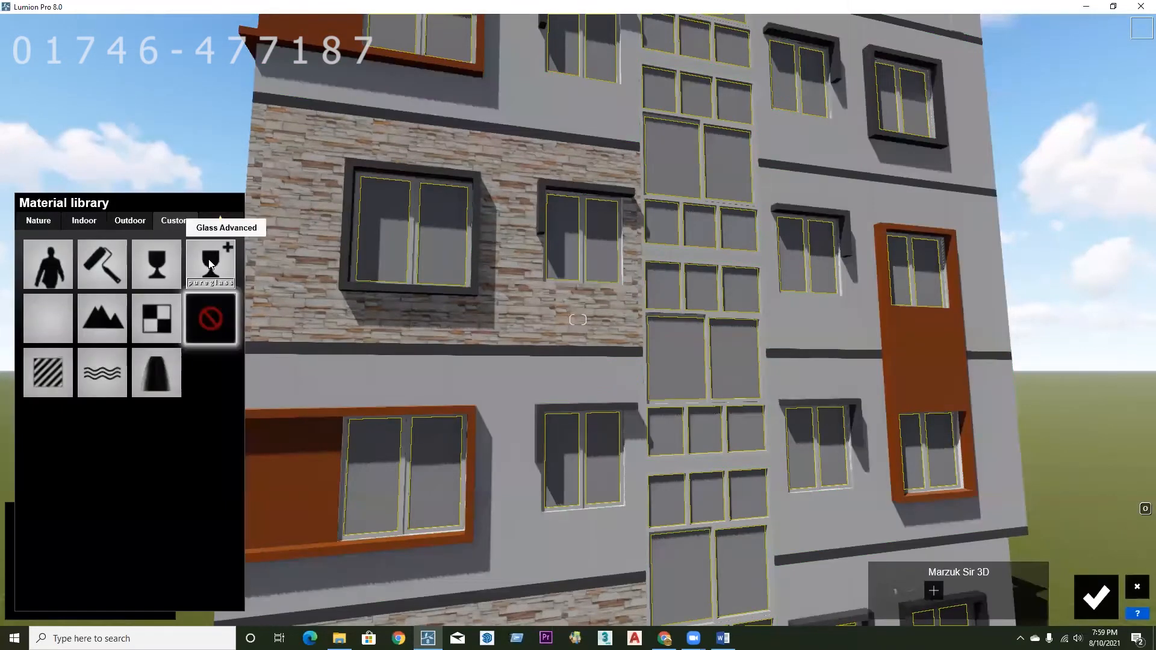
pyautogui.click(210, 264)
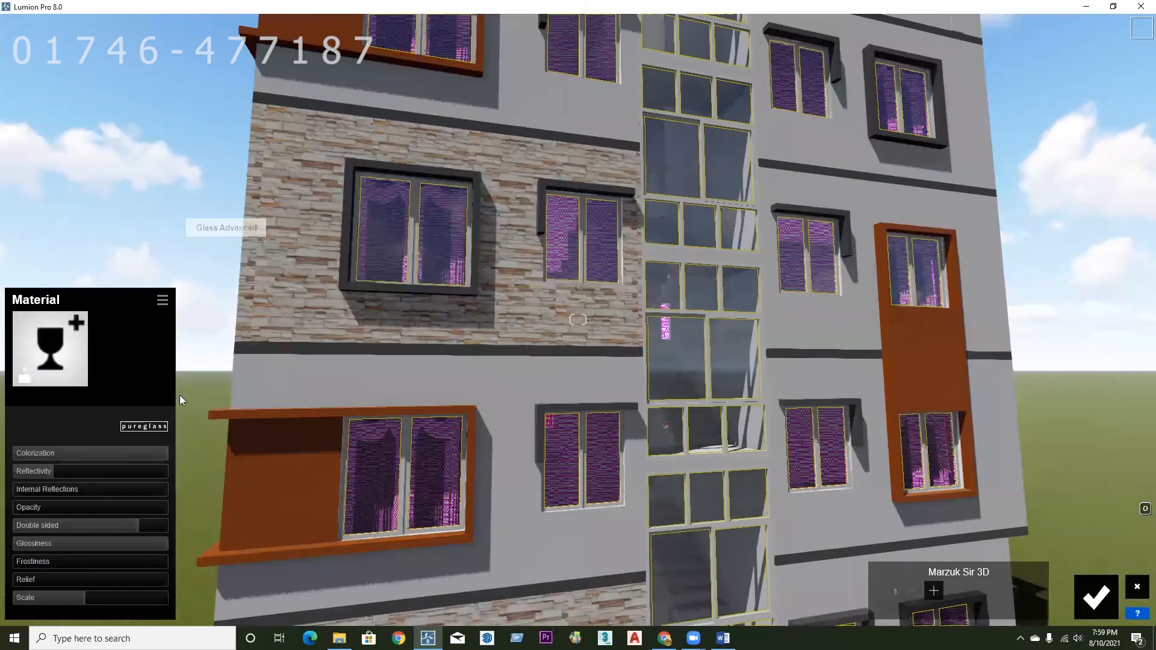
pyautogui.click(1138, 589)
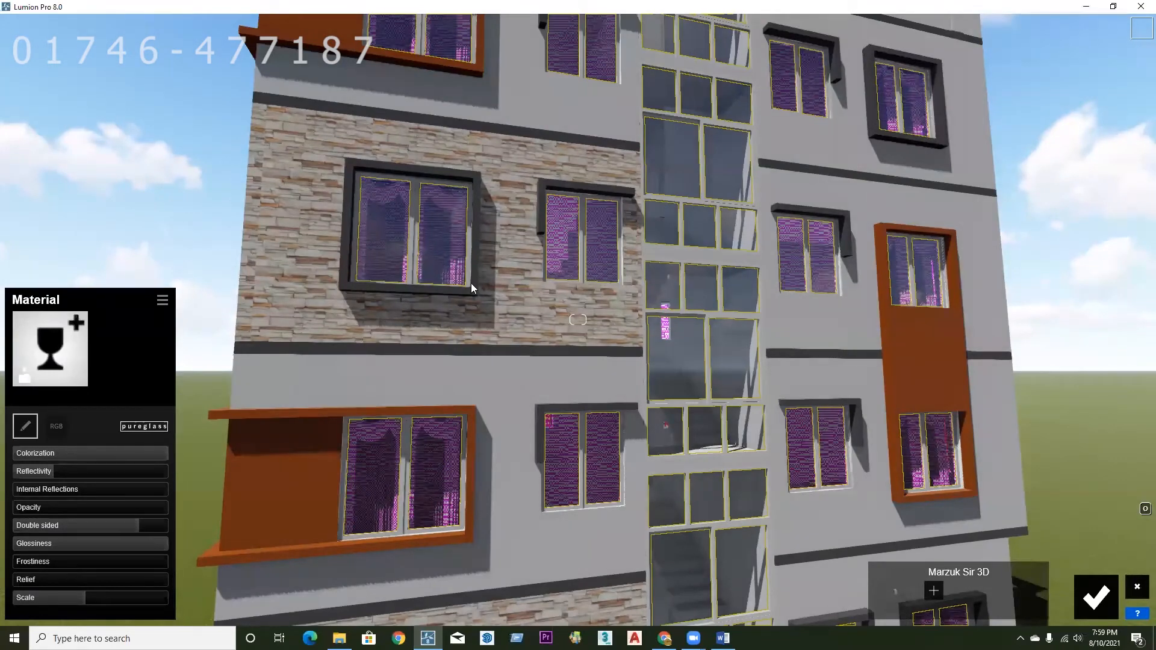
# - Assign the custom Glass material to the Translucent Glass Gray windows and inspect the panes on the stone-clad facade and stairwell
pyautogui.click(439, 233)
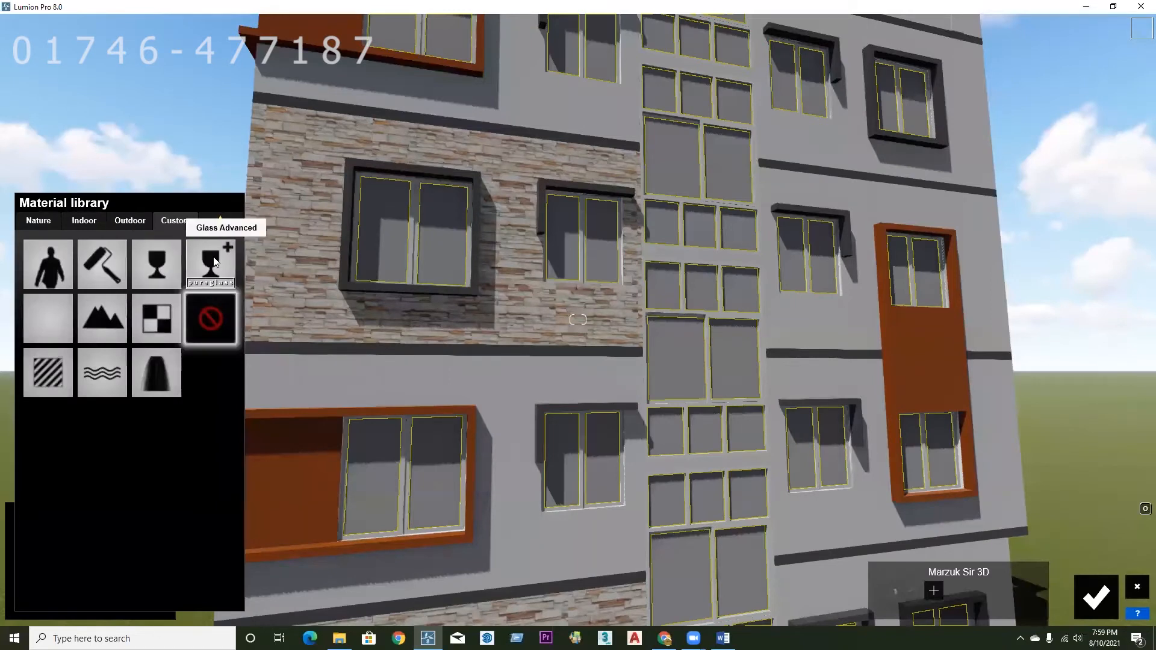
pyautogui.click(154, 265)
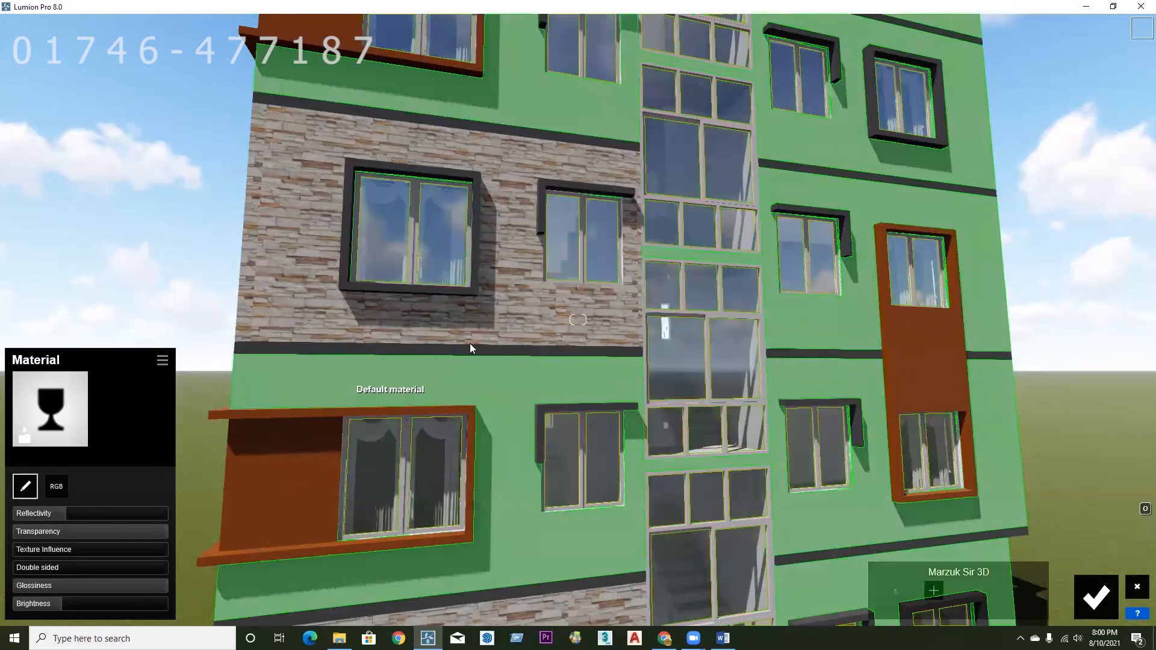
pyautogui.moveTo(470, 343); pyautogui.dragTo(482, 343, button='right')
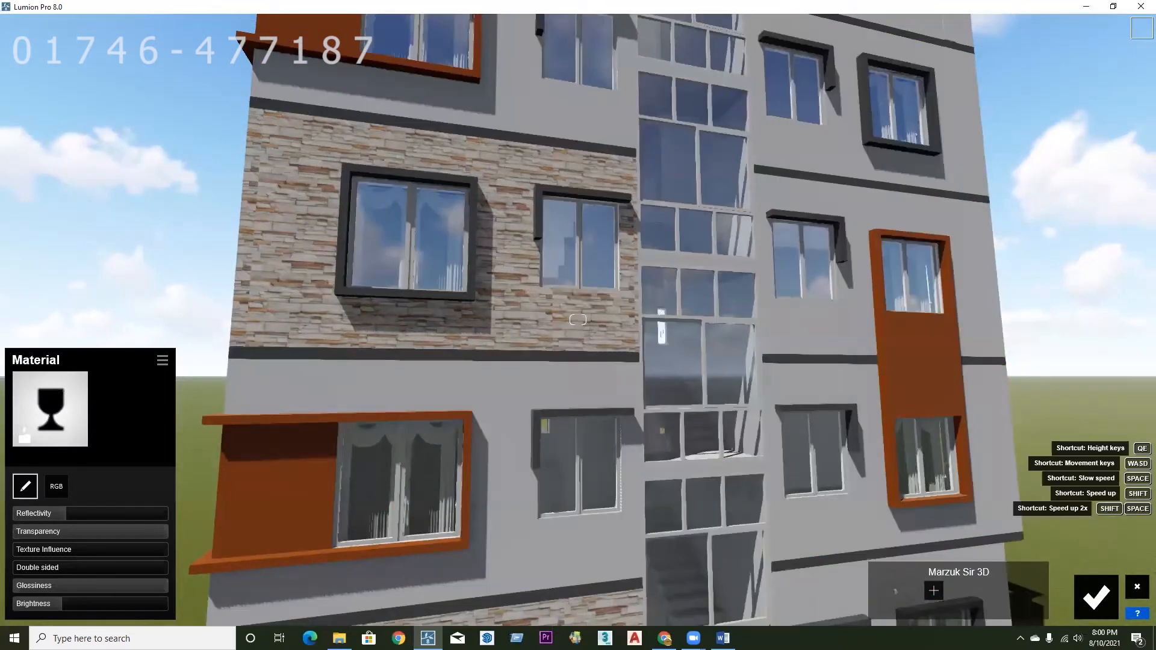
pyautogui.moveTo(578, 319); pyautogui.dragTo(577, 289, button='right')
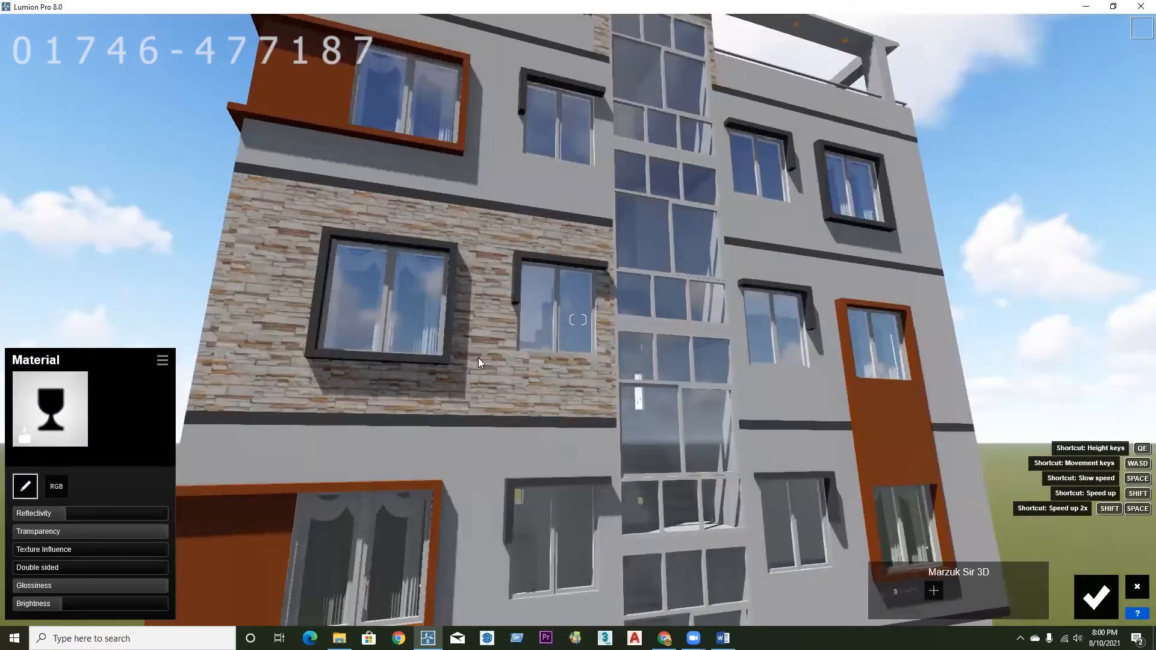
pyautogui.moveTo(479, 358); pyautogui.dragTo(480, 362, button='right')
pyautogui.scroll(3, 489, 374)
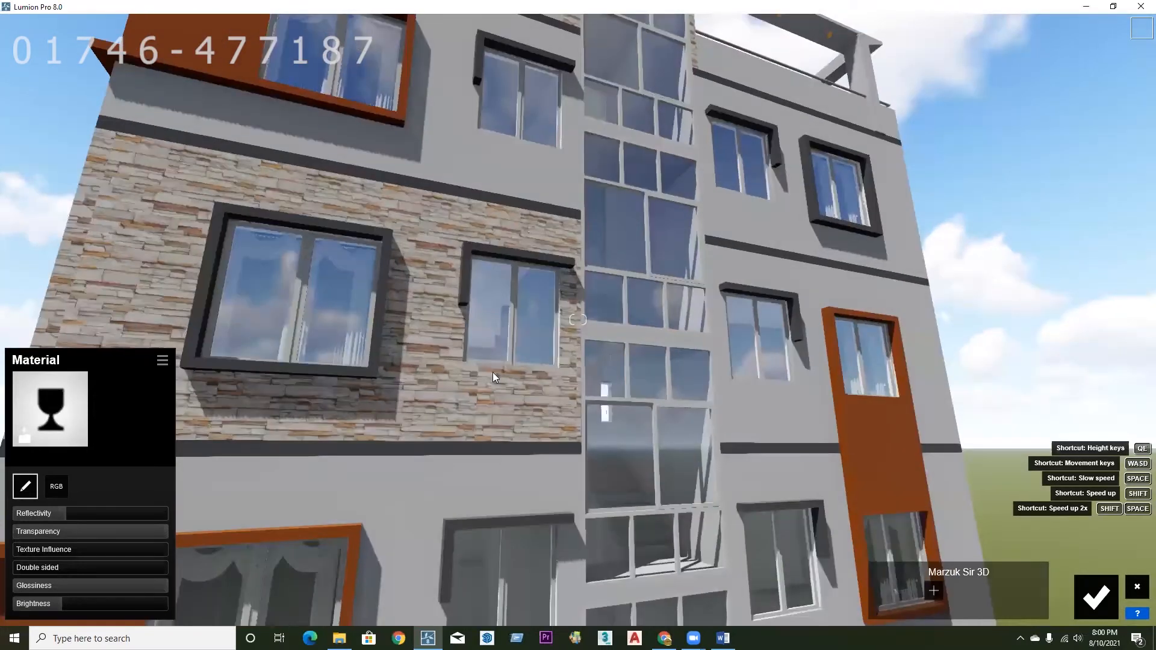
pyautogui.scroll(3, 498, 378)
pyautogui.moveTo(498, 377); pyautogui.dragTo(511, 388, button='right')
pyautogui.press('w')
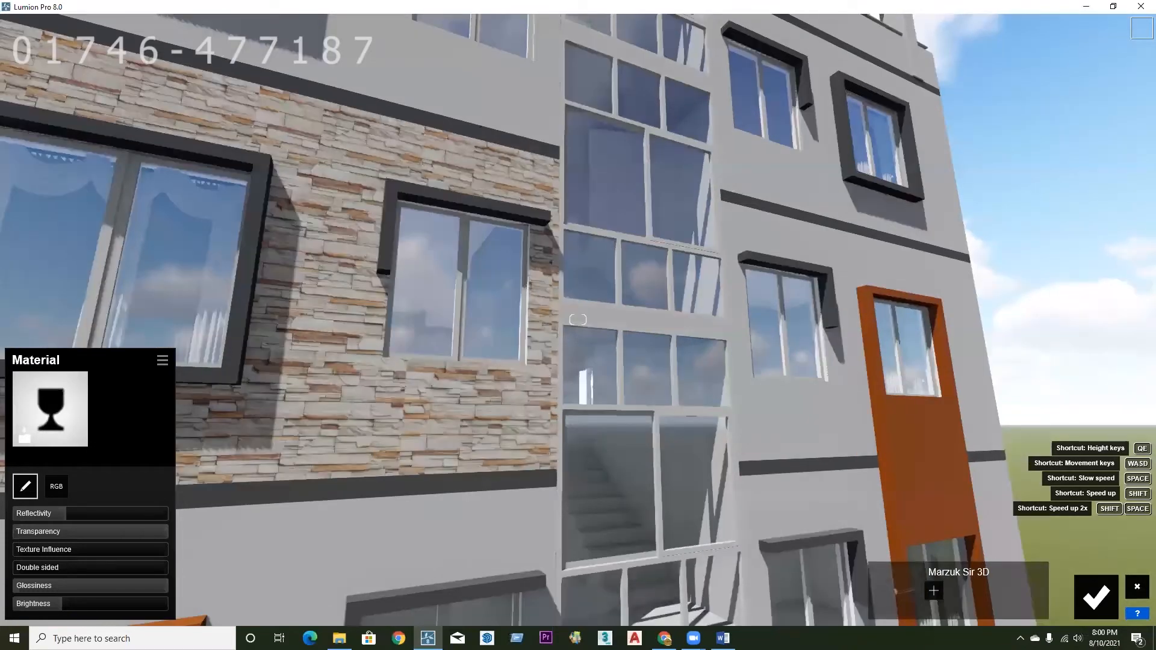
pyautogui.moveTo(578, 319); pyautogui.dragTo(561, 354, button='right')
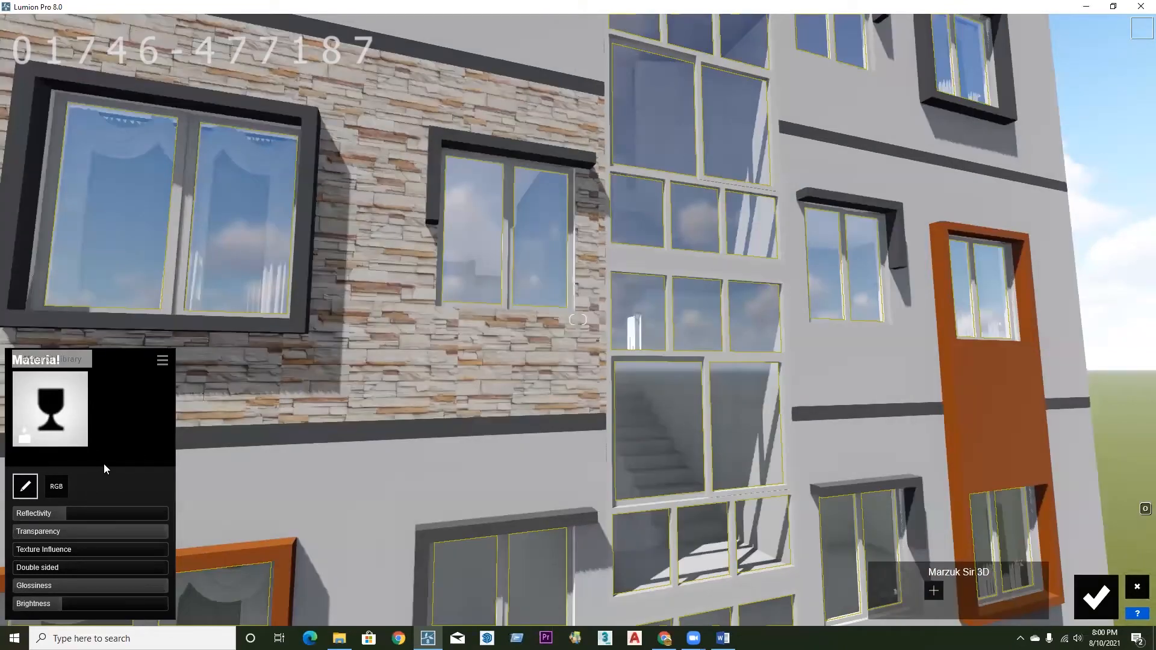
# - Try a strong reflectivity of about 19.4 on the window glass, and bring it back down low
pyautogui.moveTo(68, 515)
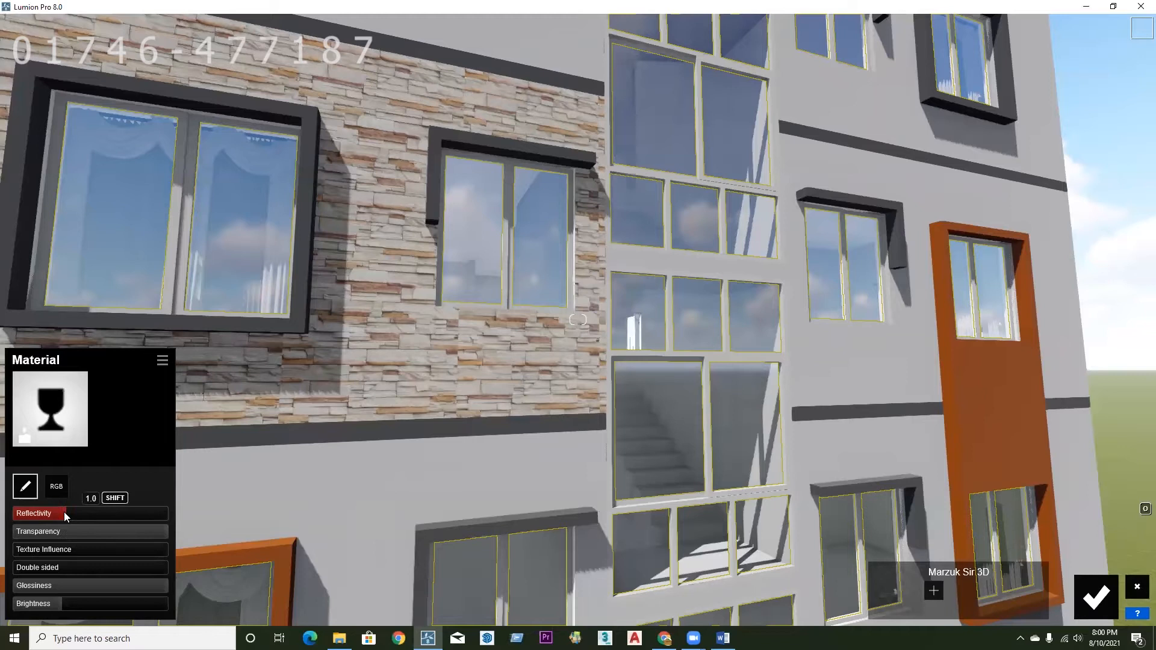
pyautogui.moveTo(77, 512); pyautogui.dragTo(156, 513)
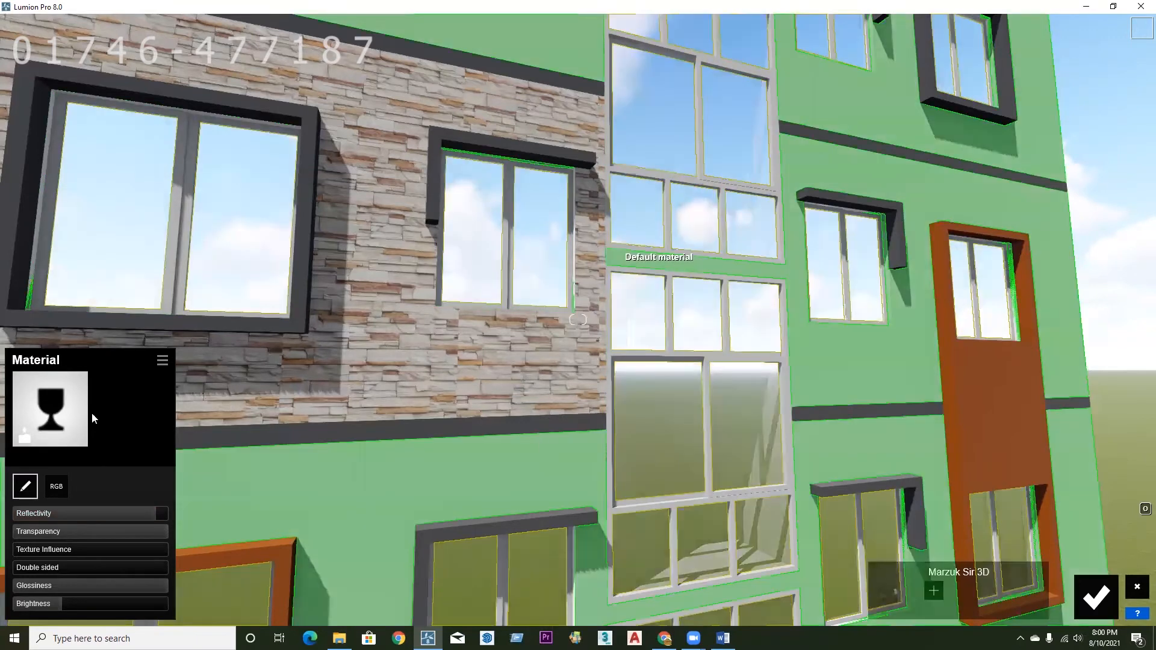
pyautogui.moveTo(149, 510)
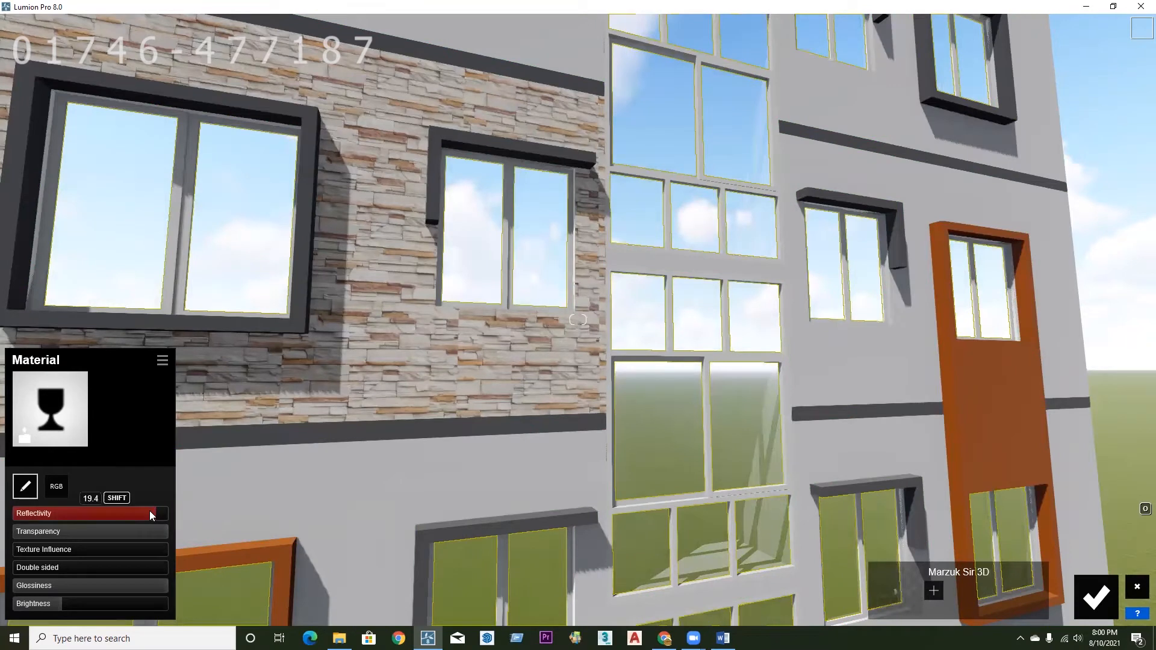
pyautogui.moveTo(137, 513); pyautogui.dragTo(61, 514)
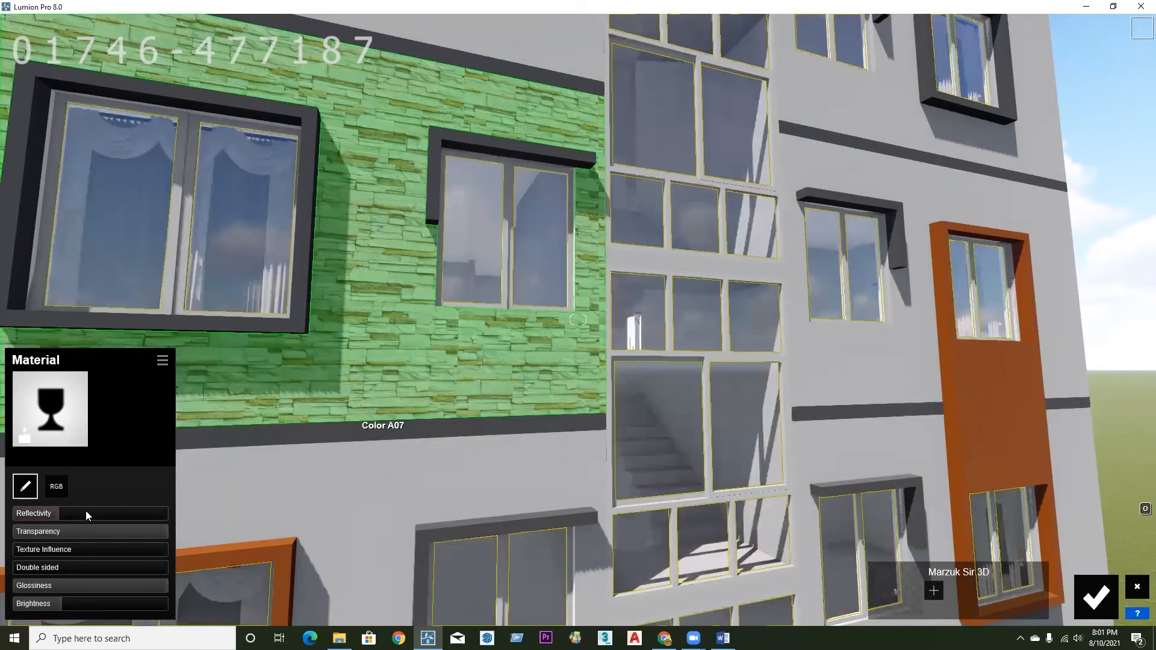
# - Test lower transparencies of 0.3 and 0.8 on the window glass, restore 1.0, and set the reflectivity to about 0.5
pyautogui.moveTo(138, 531); pyautogui.dragTo(160, 531)
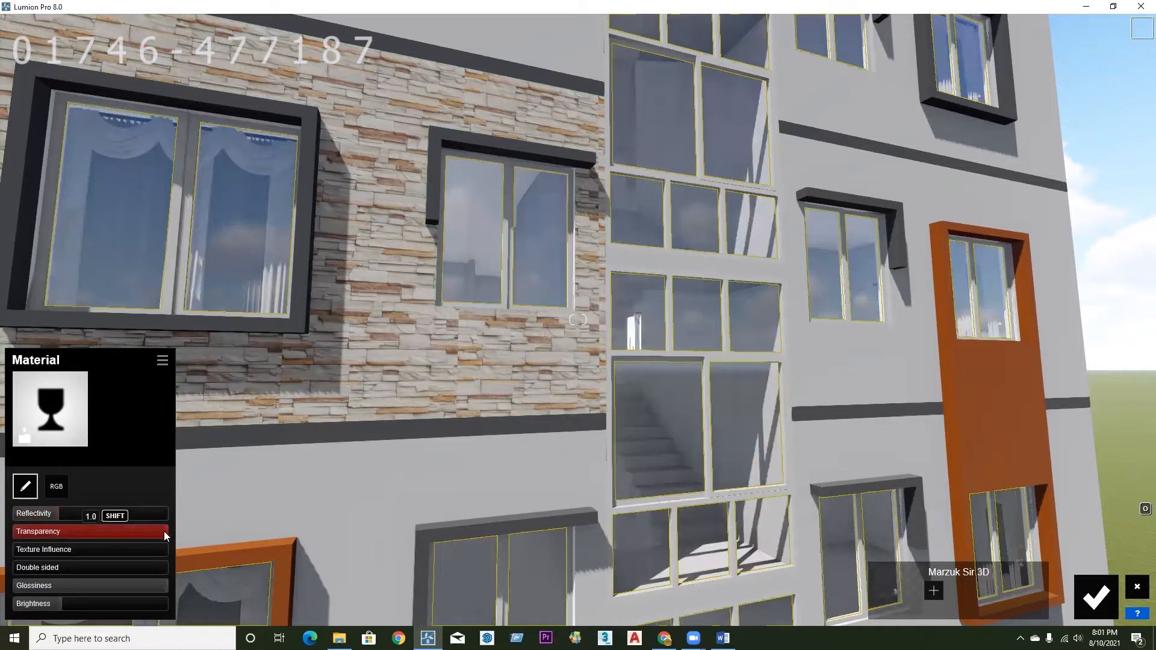
pyautogui.moveTo(156, 532); pyautogui.dragTo(121, 527)
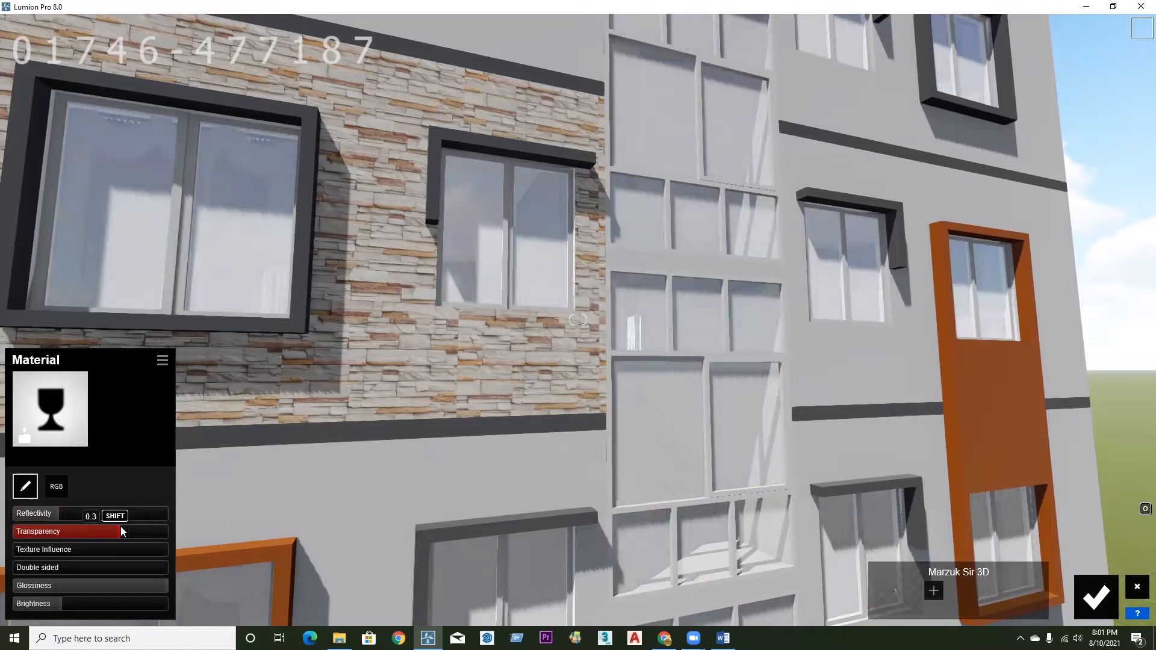
pyautogui.moveTo(138, 528)
pyautogui.mouseDown()
pyautogui.moveTo(172, 532)
pyautogui.moveTo(159, 536)
pyautogui.mouseUp()
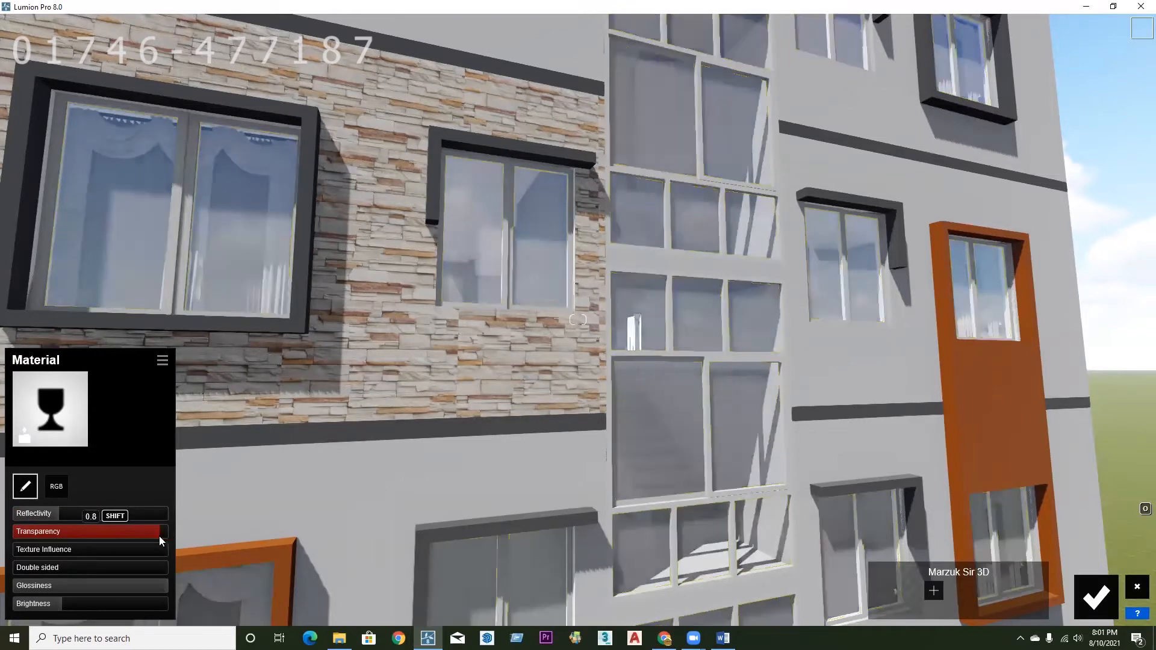
pyautogui.moveTo(163, 535); pyautogui.dragTo(168, 534)
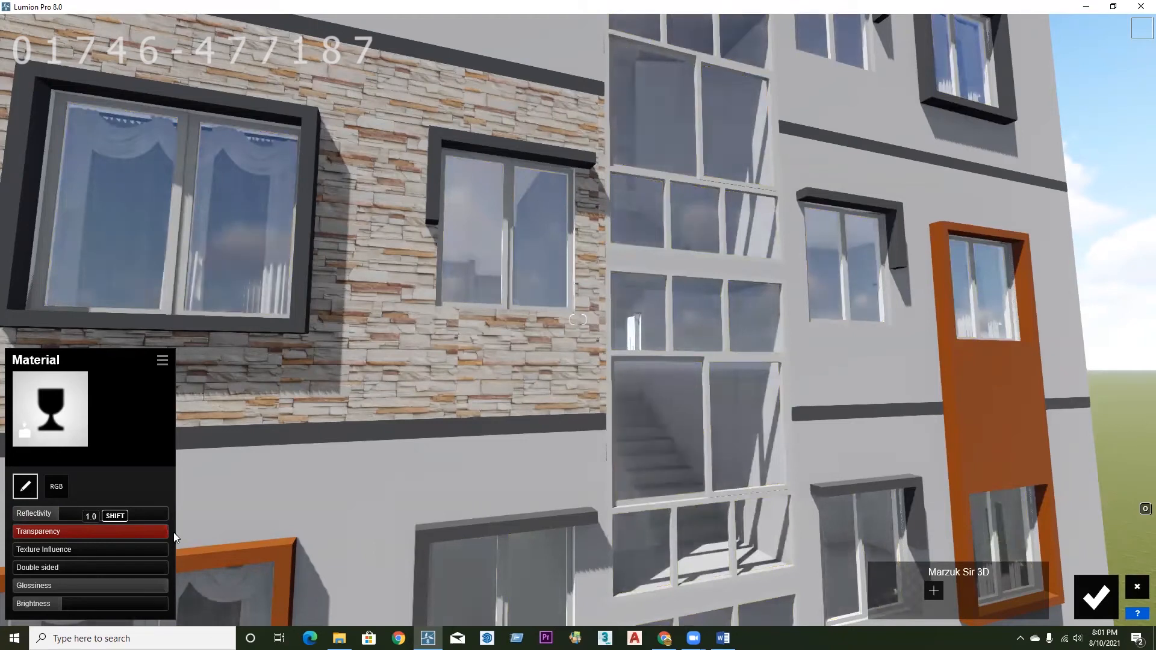
pyautogui.click(51, 513)
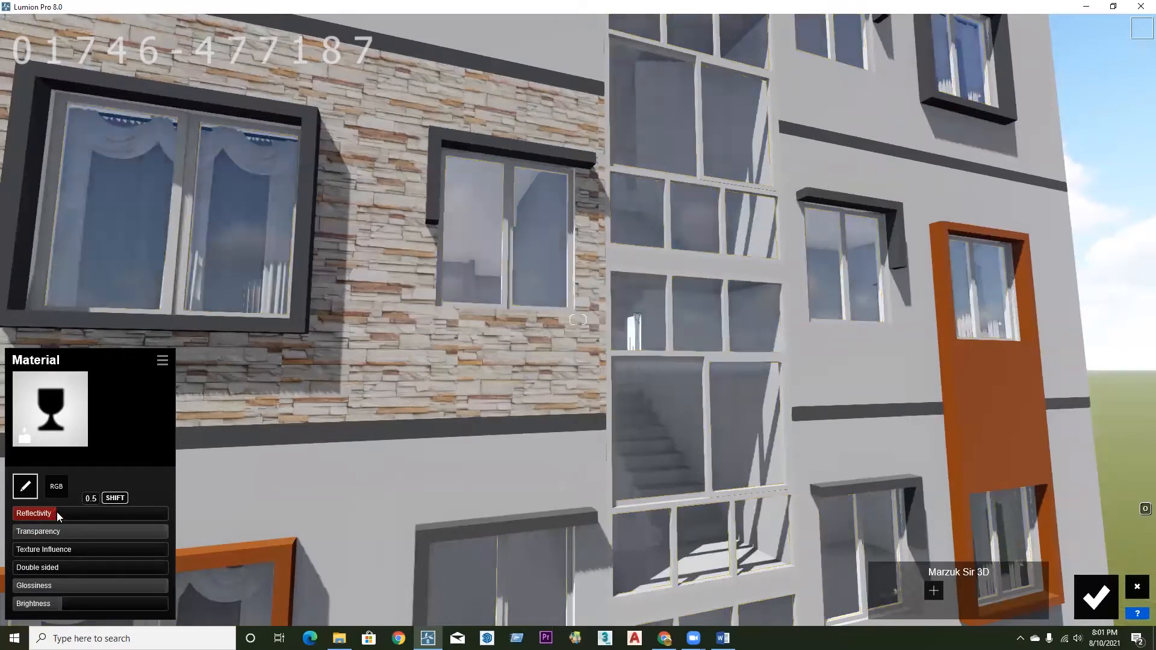
pyautogui.click(56, 513)
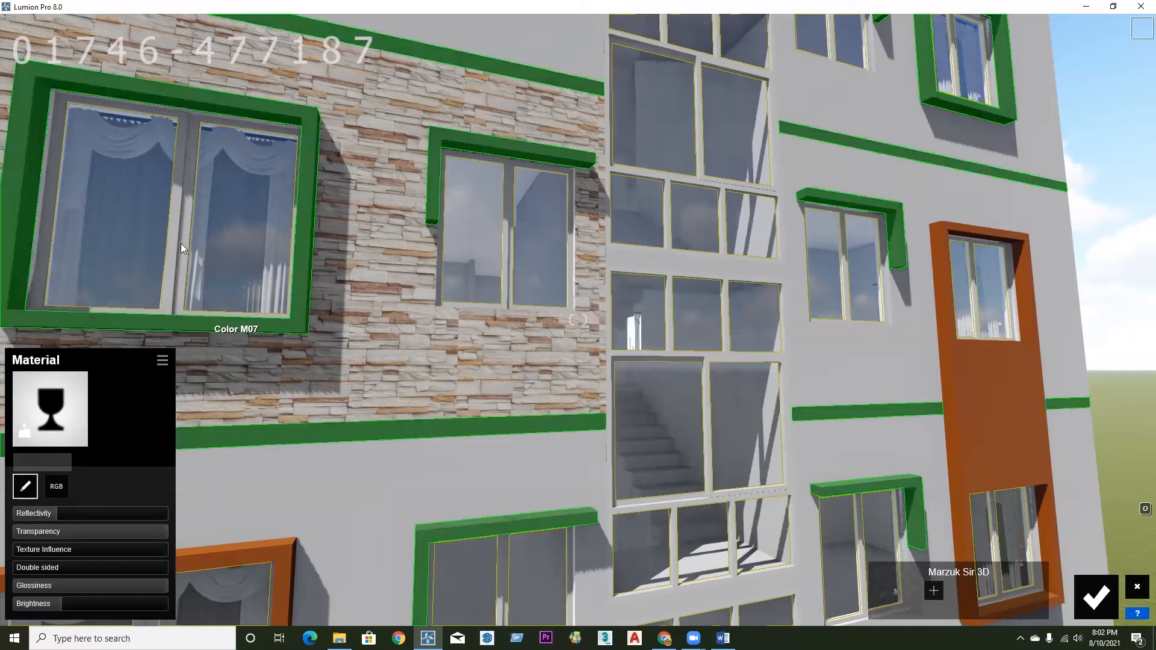
# - Give the window glass a green colour, fine-tune the colour's brightness to a medium level, and return to the material properties
pyautogui.click(56, 488)
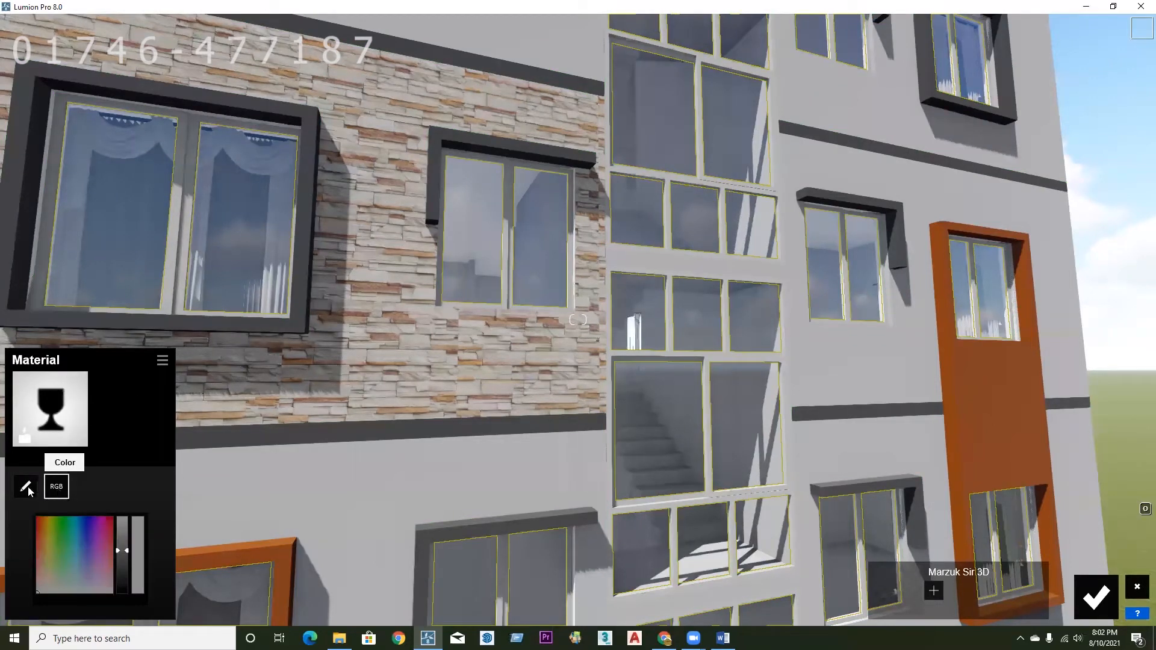
pyautogui.click(62, 530)
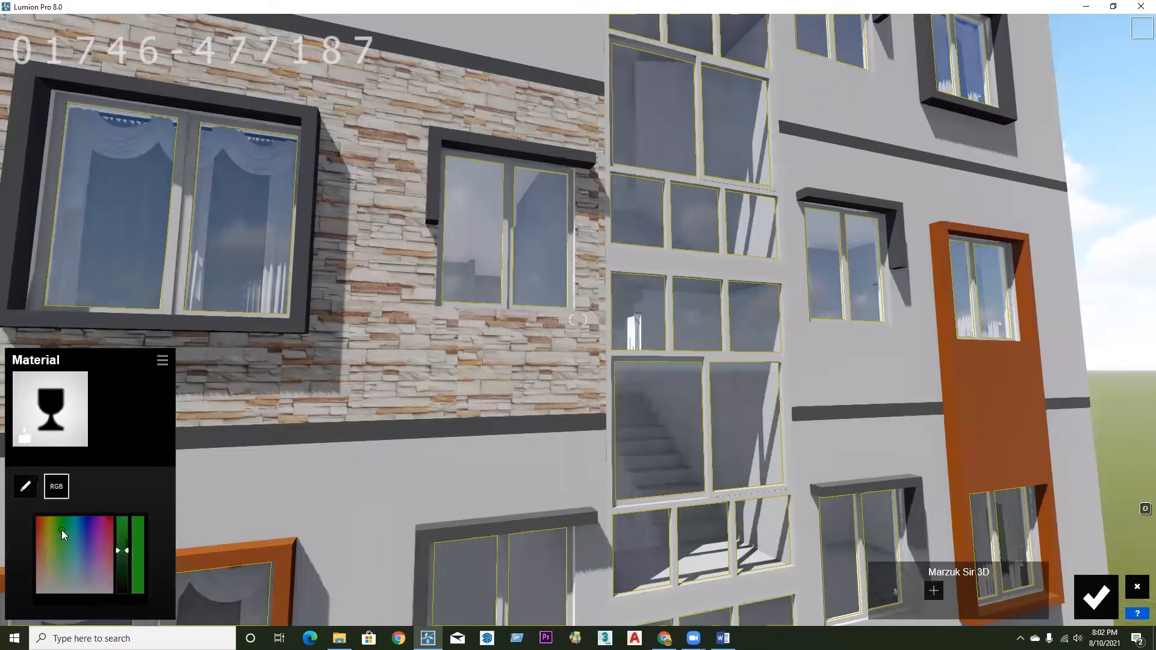
pyautogui.click(124, 544)
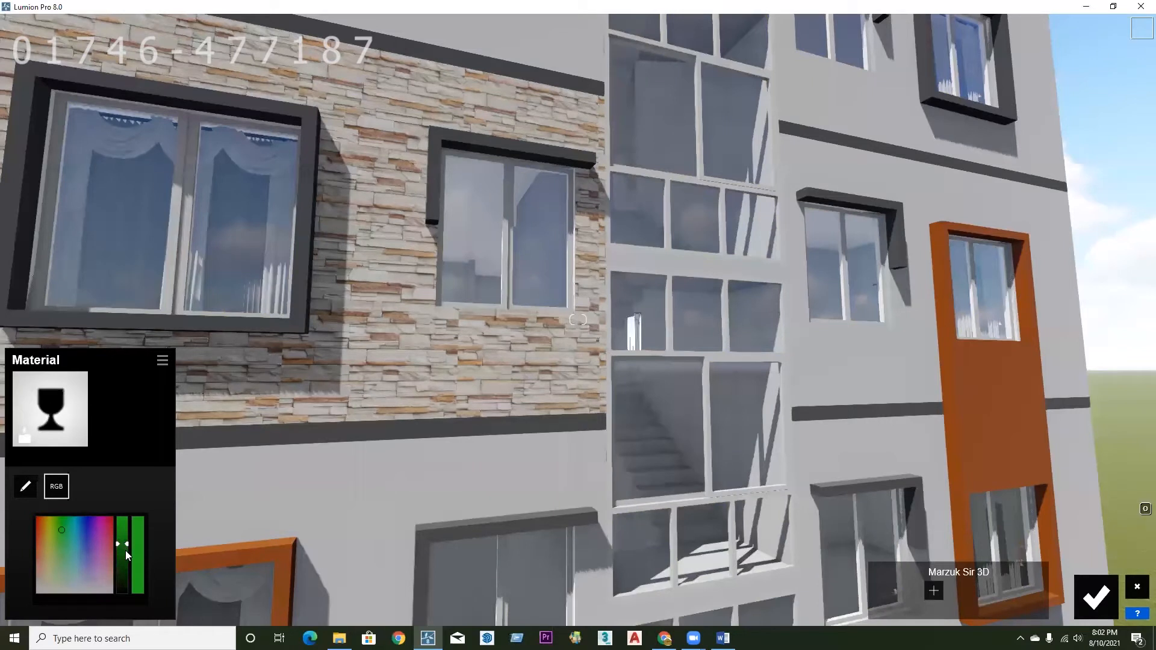
pyautogui.click(126, 551)
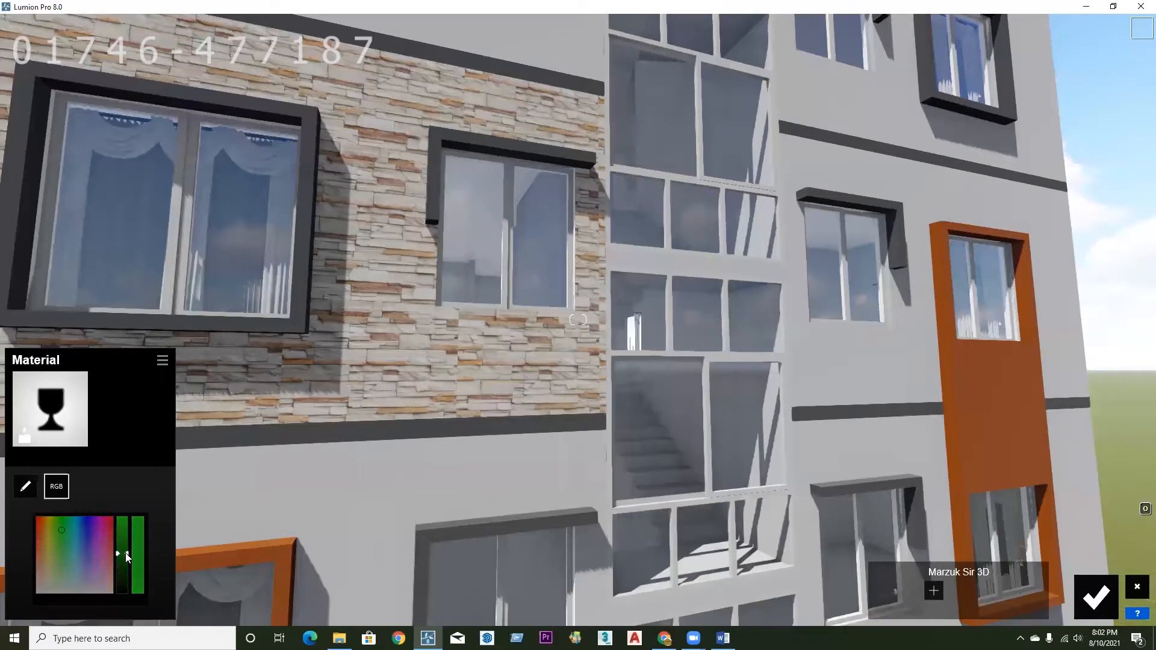
pyautogui.click(125, 549)
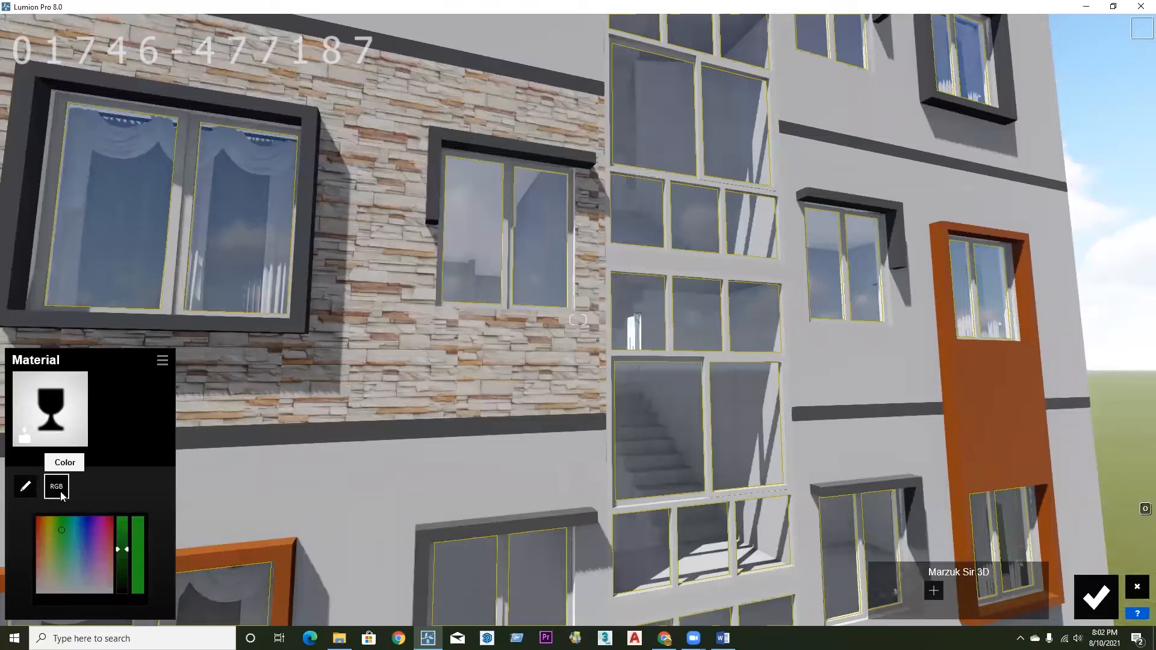
pyautogui.click(24, 487)
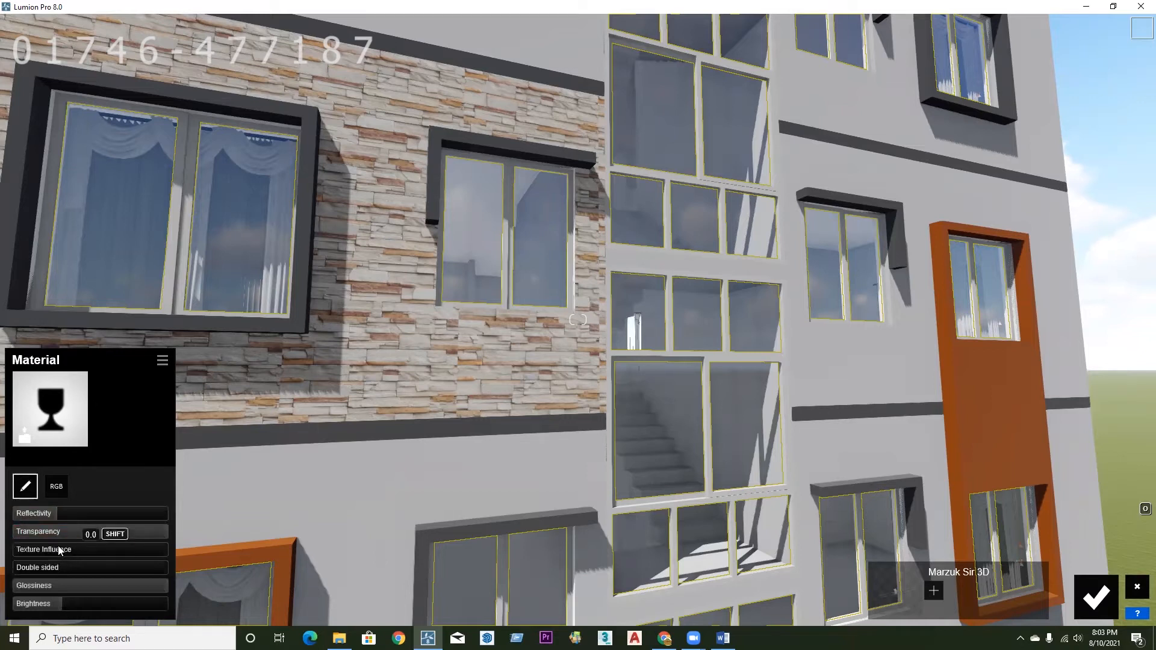
pyautogui.click(53, 488)
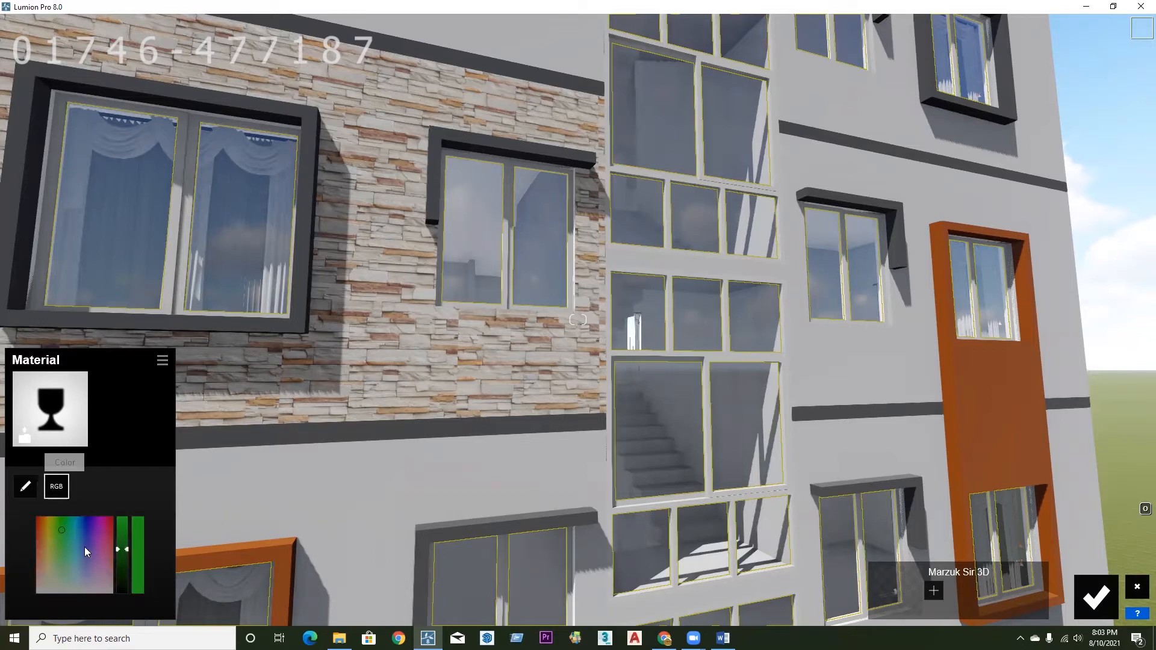
pyautogui.click(28, 491)
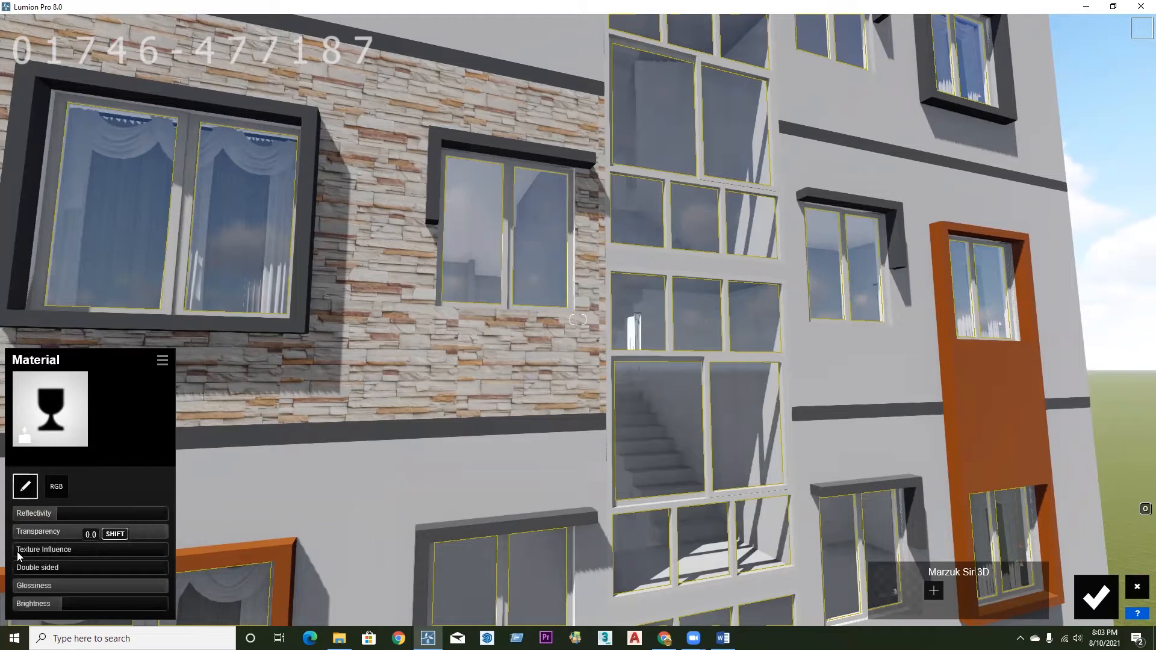
# - Try a texture influence of 0.9 on the window glass and reduce it back to almost zero
pyautogui.moveTo(26, 550); pyautogui.dragTo(146, 551)
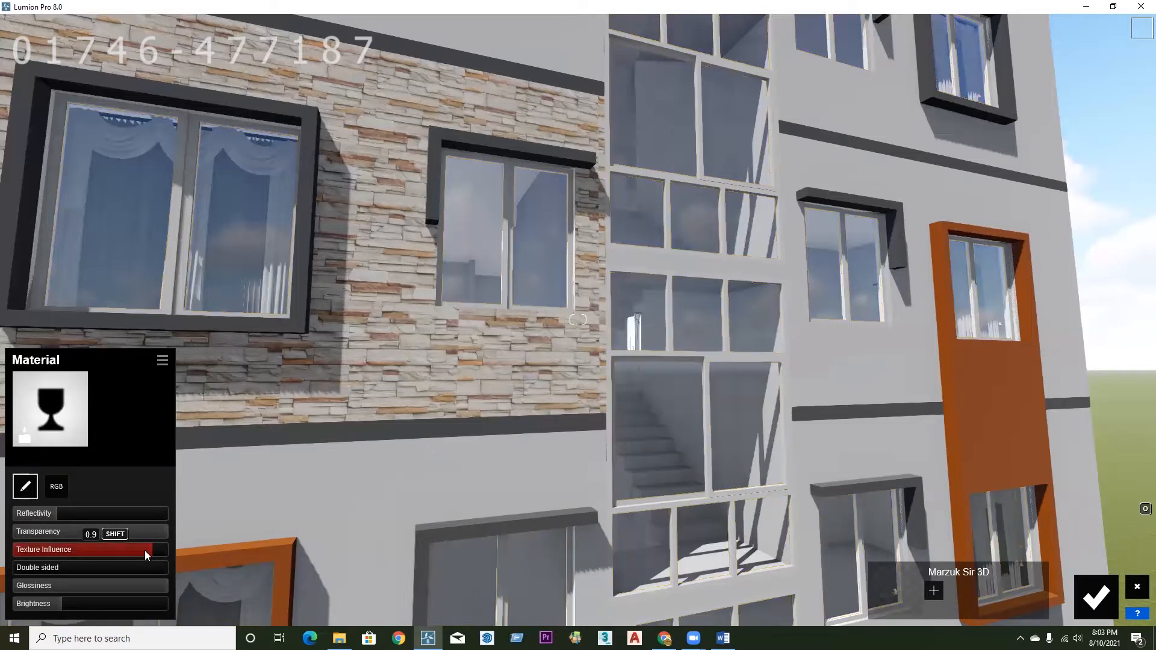
pyautogui.moveTo(120, 551); pyautogui.dragTo(35, 547)
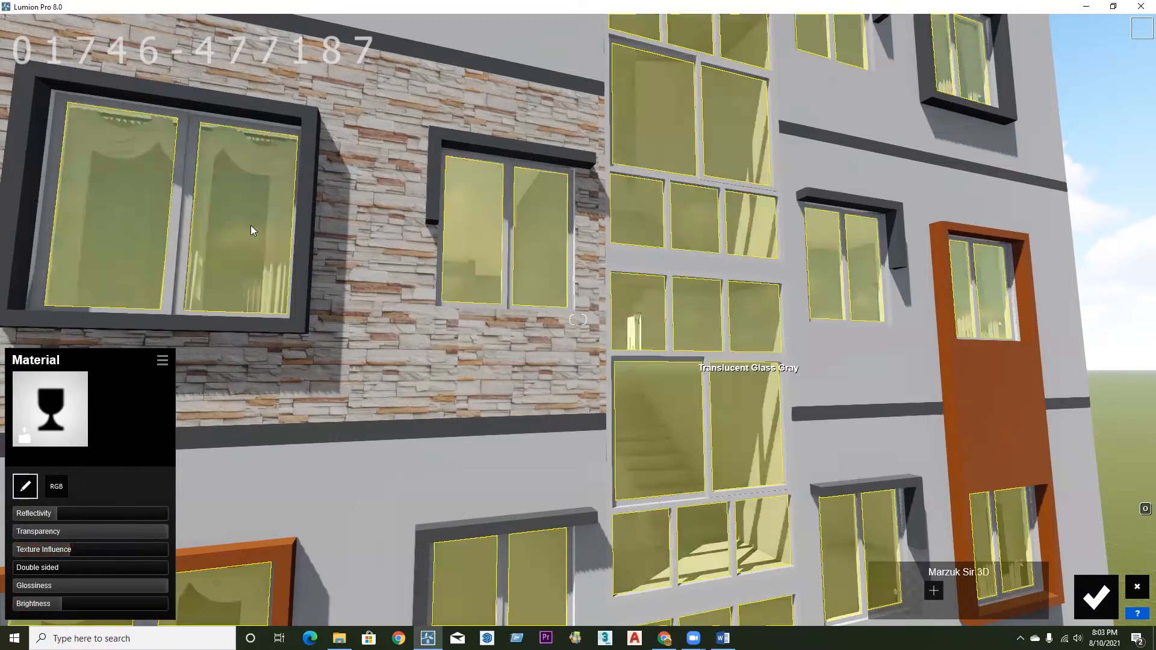
pyautogui.moveTo(27, 553); pyautogui.dragTo(16, 550)
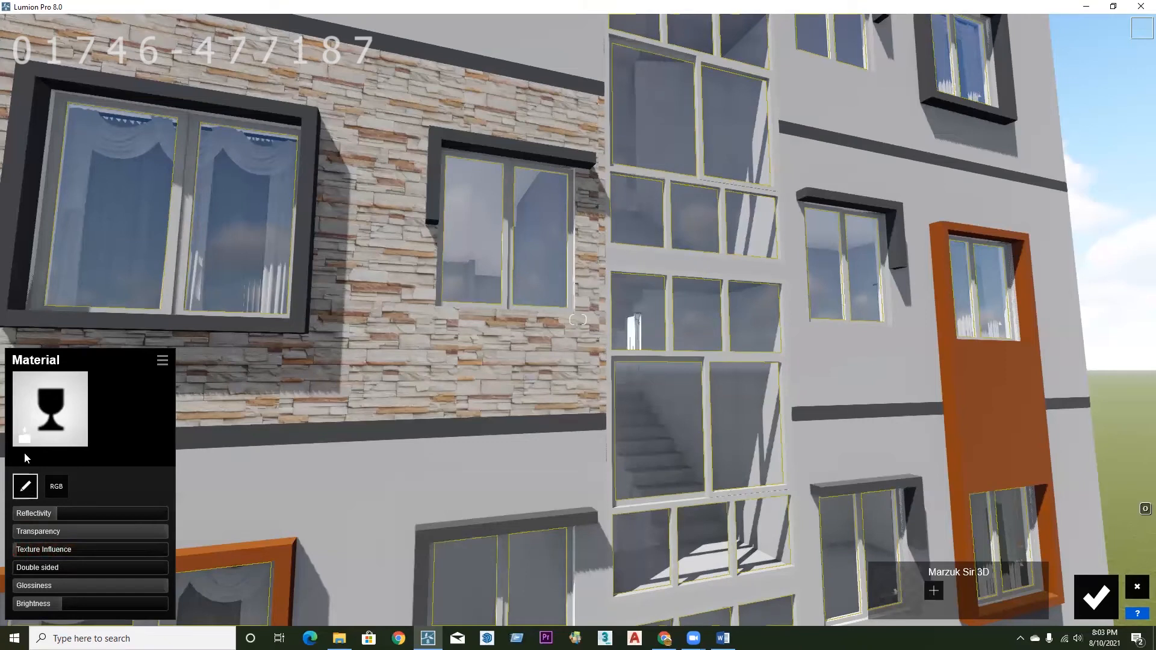
pyautogui.scroll(-1, 53, 484)
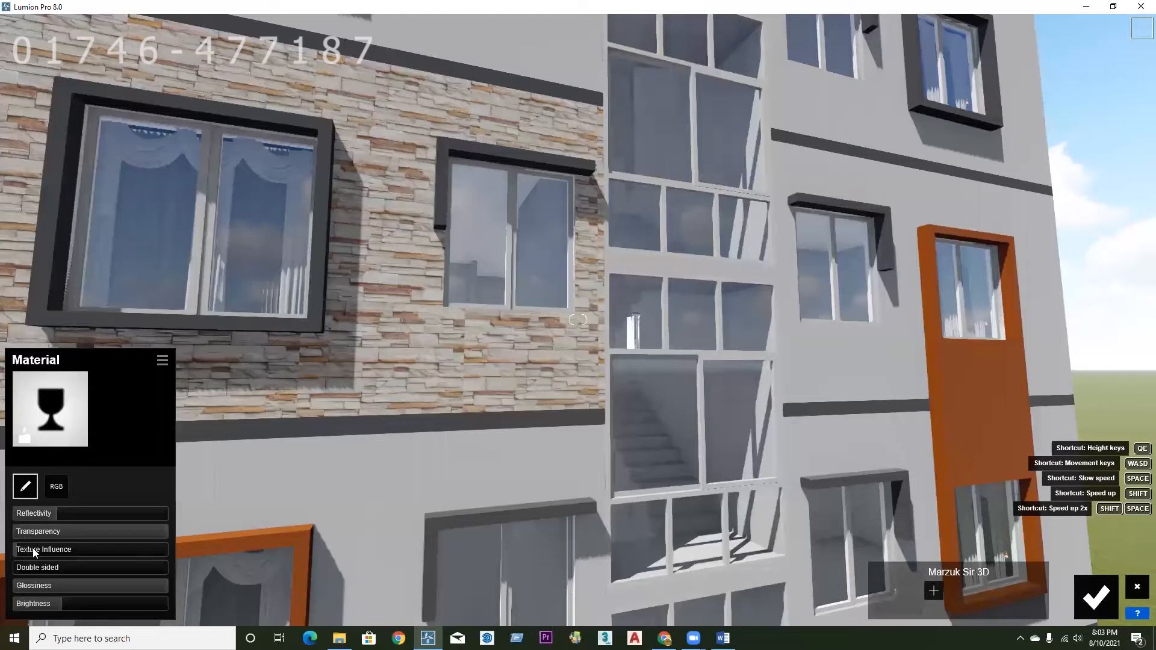
# - Look through the indoor glass presets in the material library for the window glass, and close the library
pyautogui.scroll(-1, 34, 549)
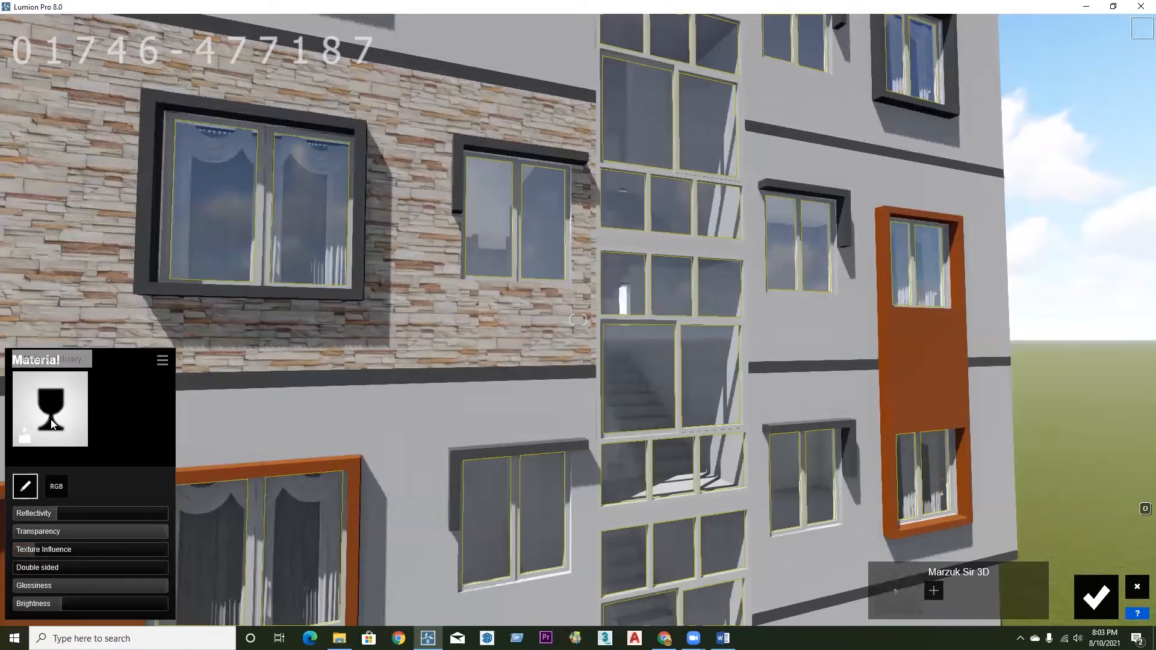
pyautogui.click(52, 424)
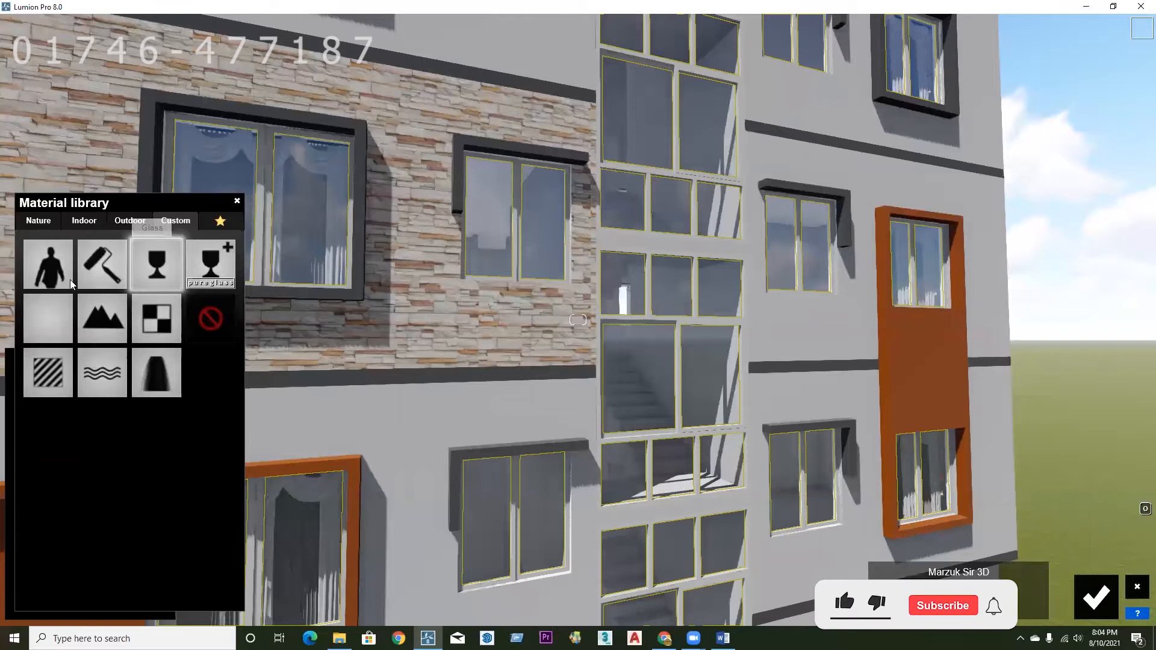
pyautogui.click(84, 220)
pyautogui.click(87, 254)
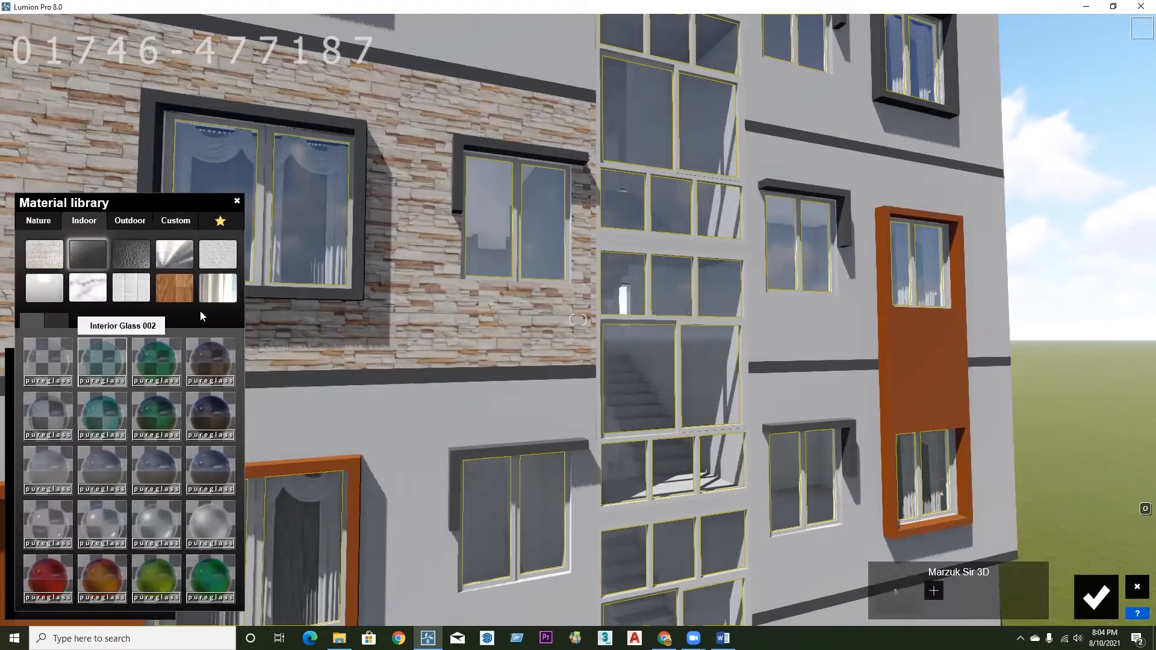
pyautogui.click(103, 359)
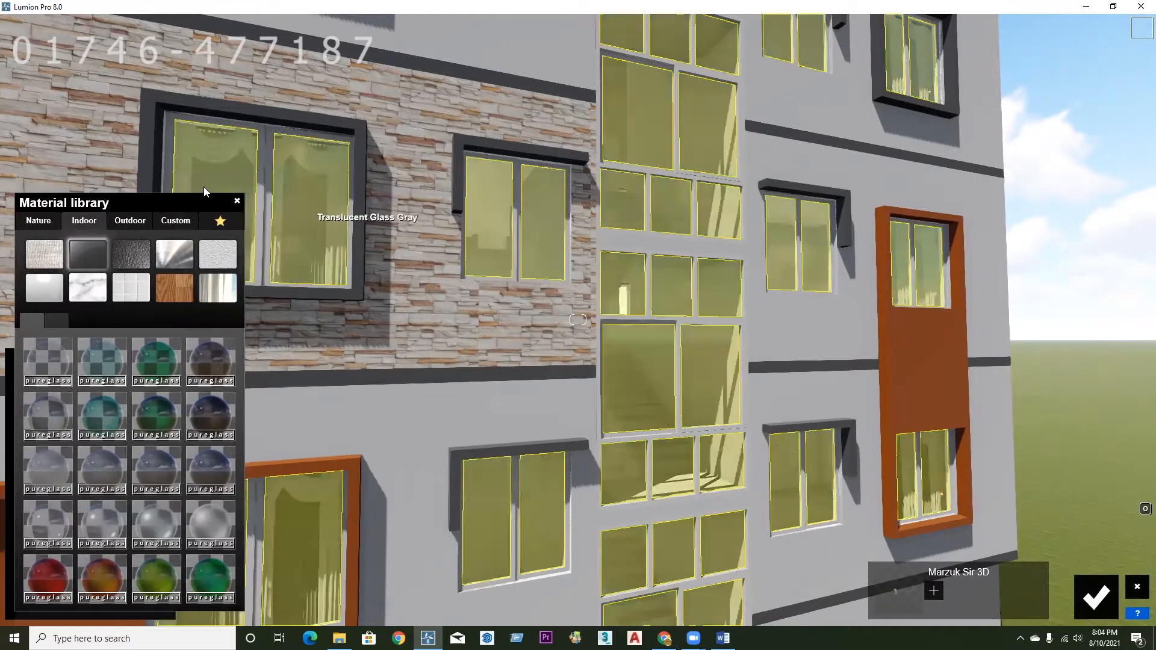
pyautogui.click(238, 201)
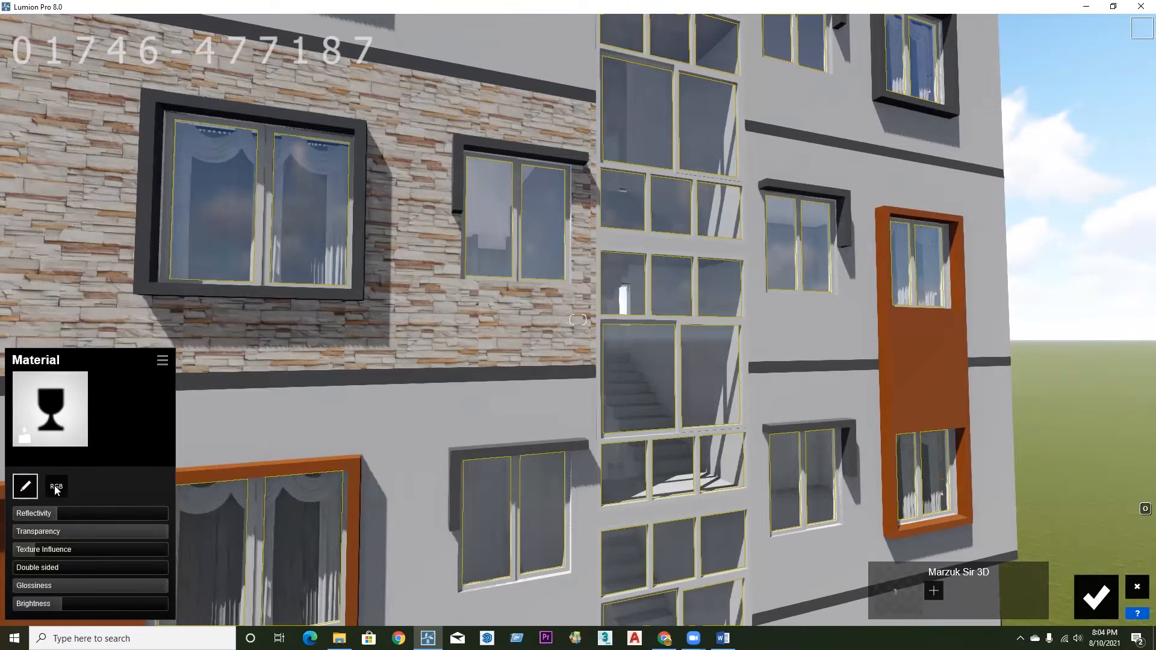
# - Brighten the window glass's green colour slightly, return to its material properties, and save the material changes
pyautogui.click(56, 488)
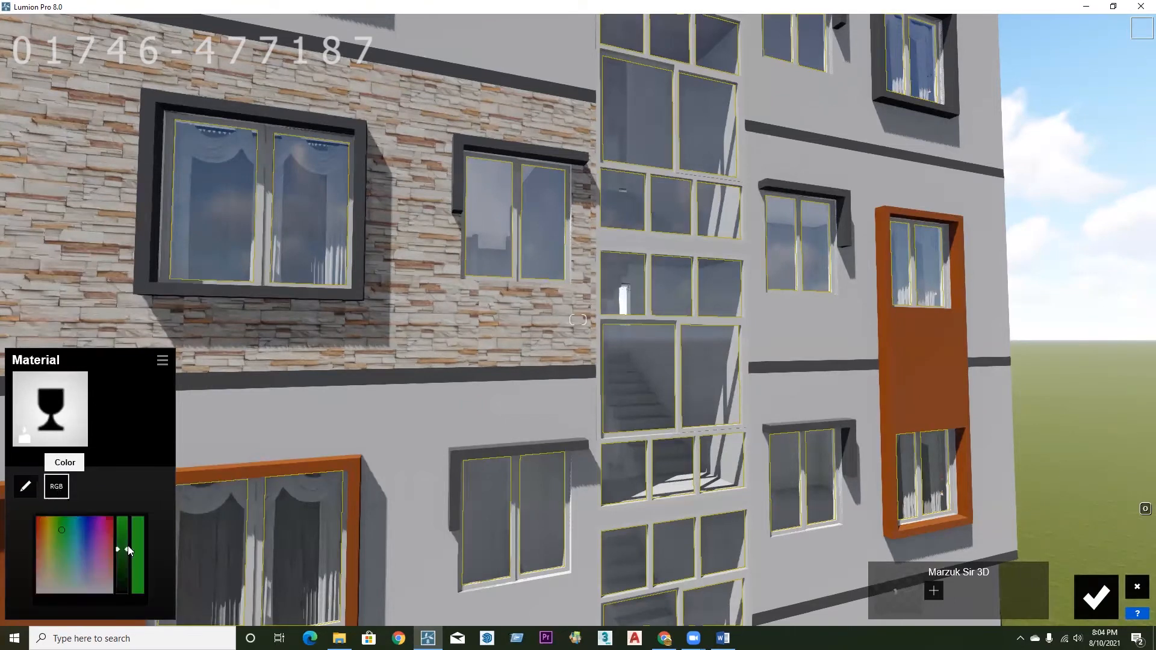
pyautogui.moveTo(125, 550)
pyautogui.mouseDown()
pyautogui.moveTo(132, 518)
pyautogui.moveTo(125, 534)
pyautogui.mouseUp()
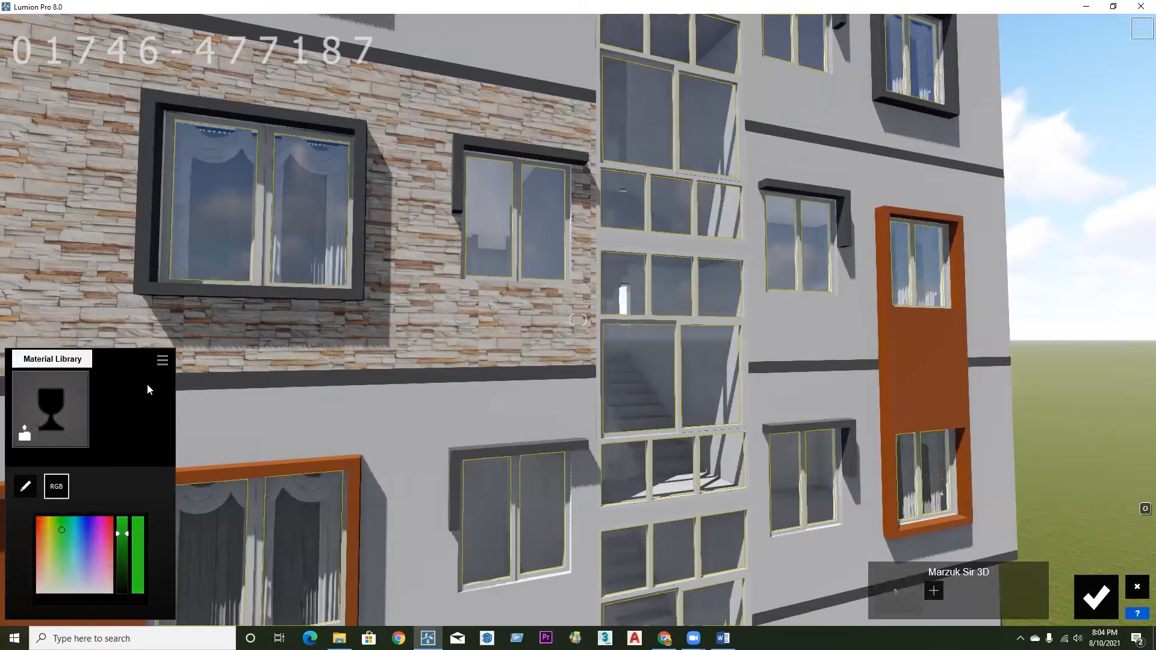
pyautogui.click(26, 487)
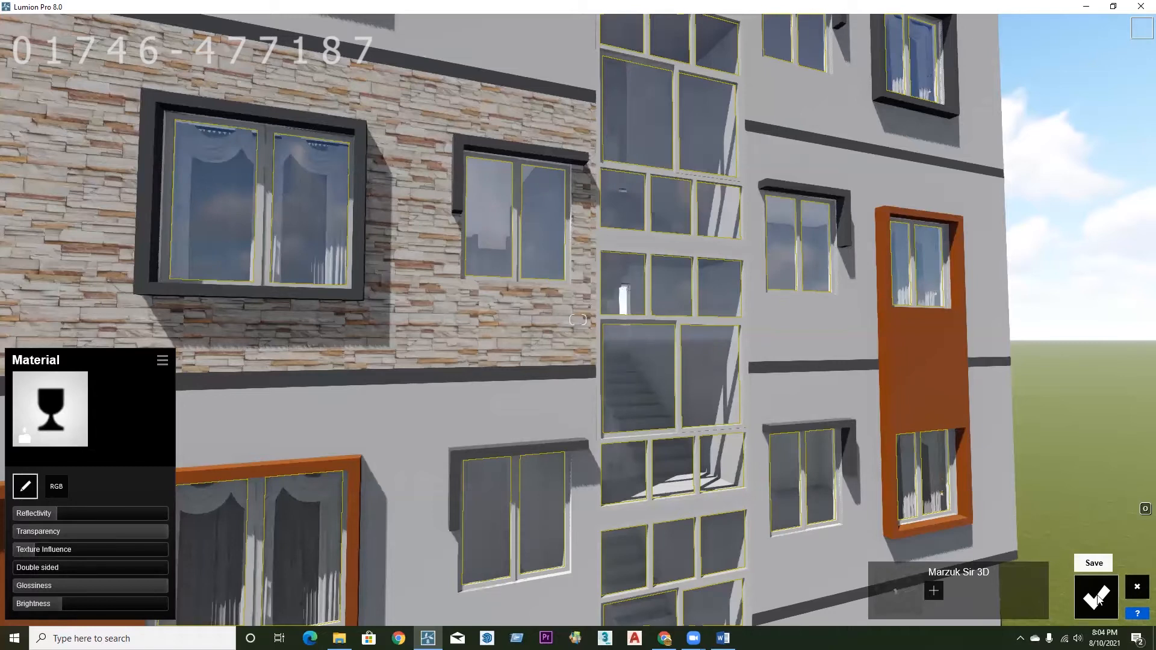
pyautogui.click(1096, 598)
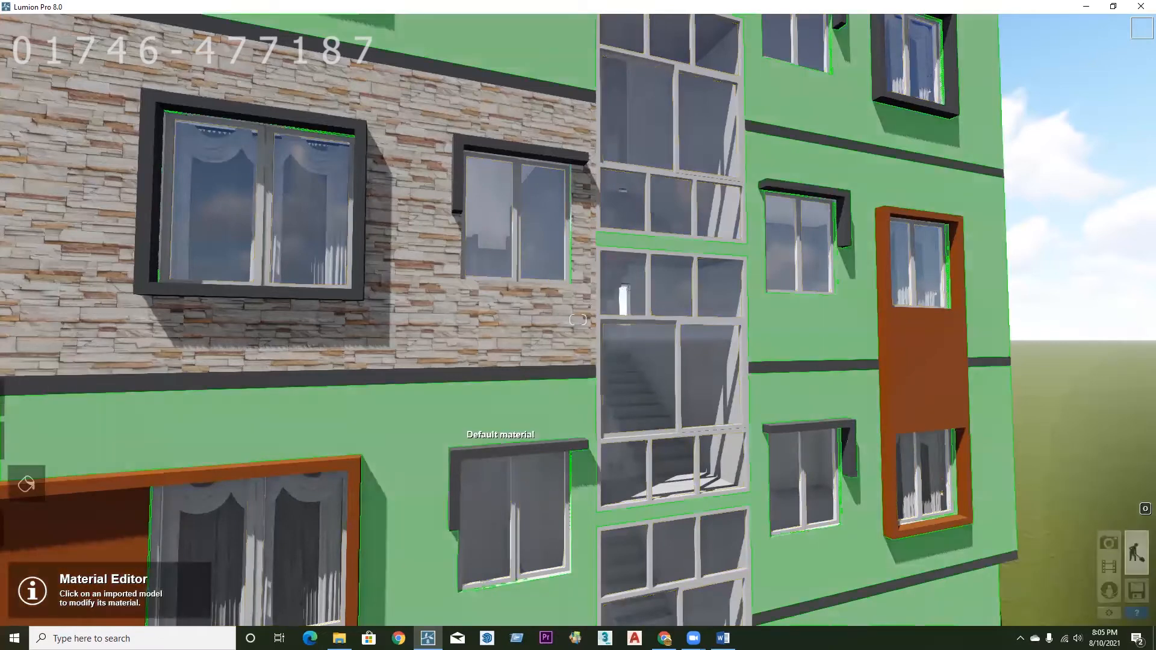
# - Select the stone-clad wall around the framed windows and assign it the Standard custom material
pyautogui.moveTo(500, 449); pyautogui.dragTo(482, 433, button='right')
pyautogui.press('s')
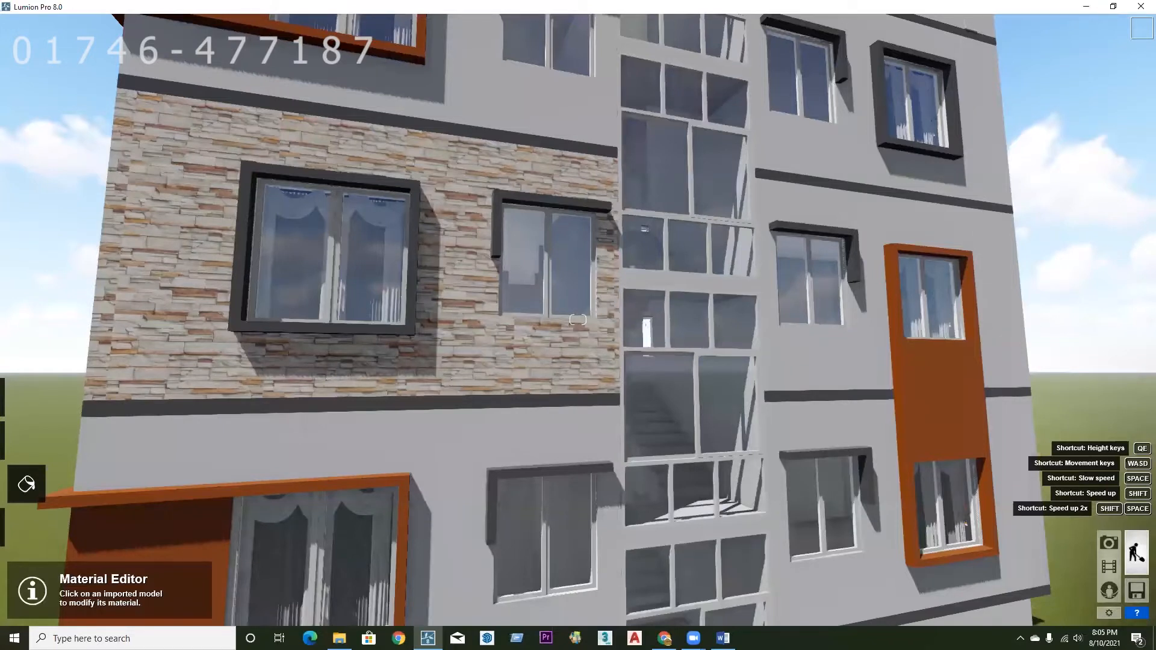
pyautogui.moveTo(507, 348); pyautogui.dragTo(508, 348, button='right')
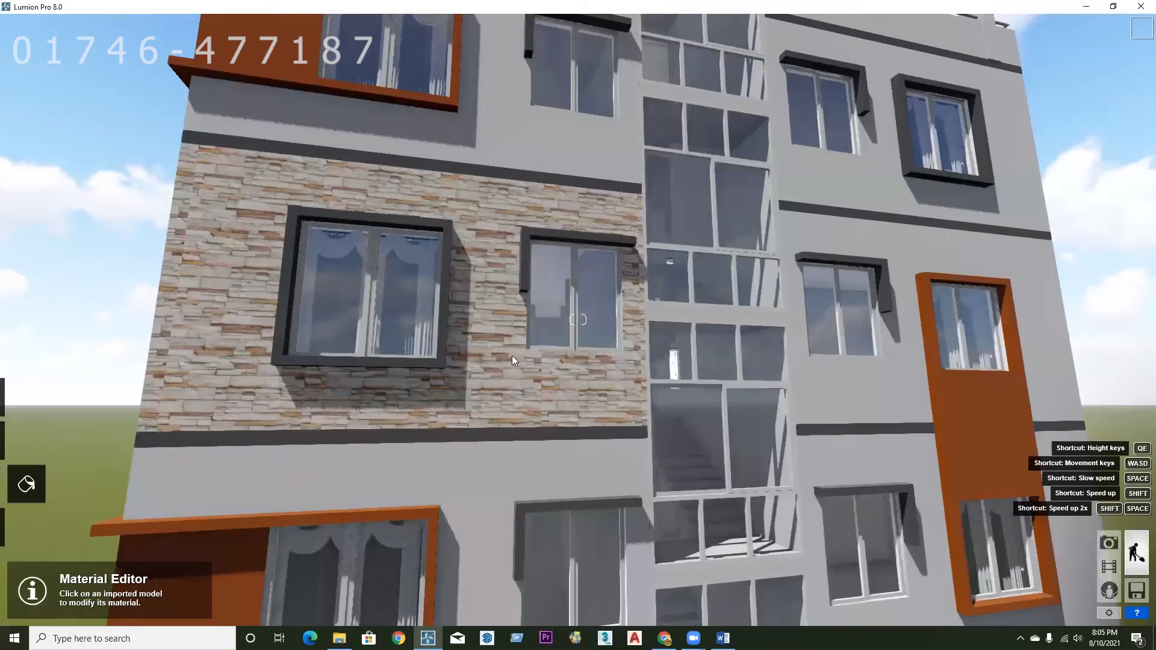
pyautogui.moveTo(512, 356); pyautogui.dragTo(495, 357, button='right')
pyautogui.press('w')
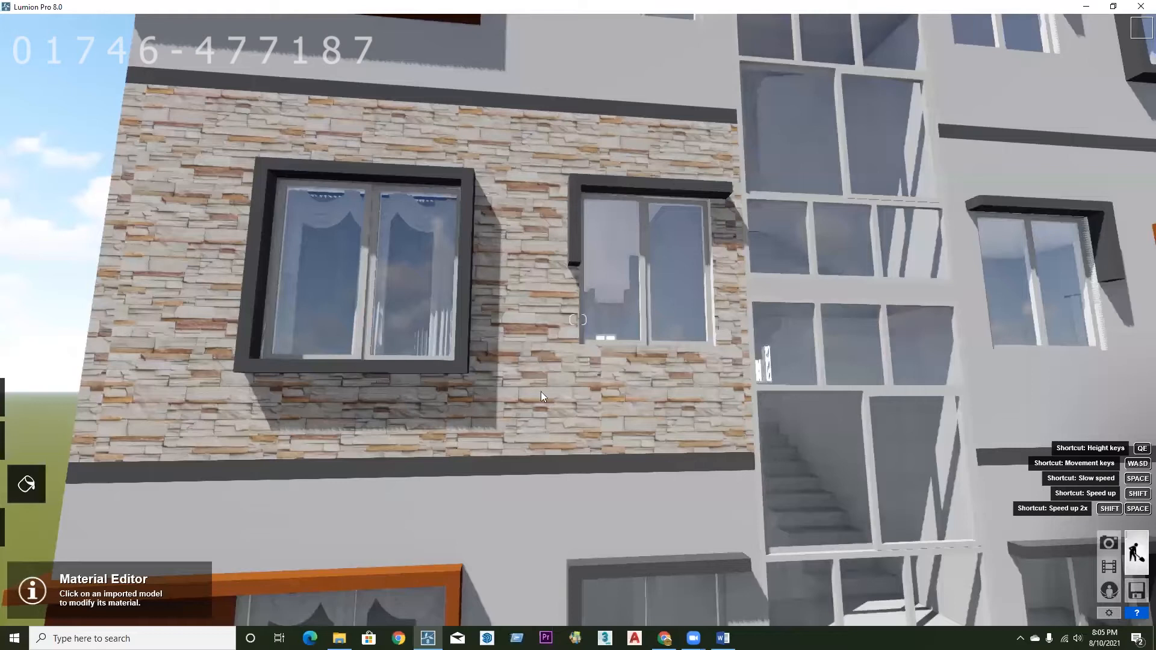
pyautogui.moveTo(547, 379); pyautogui.dragTo(541, 366, button='right')
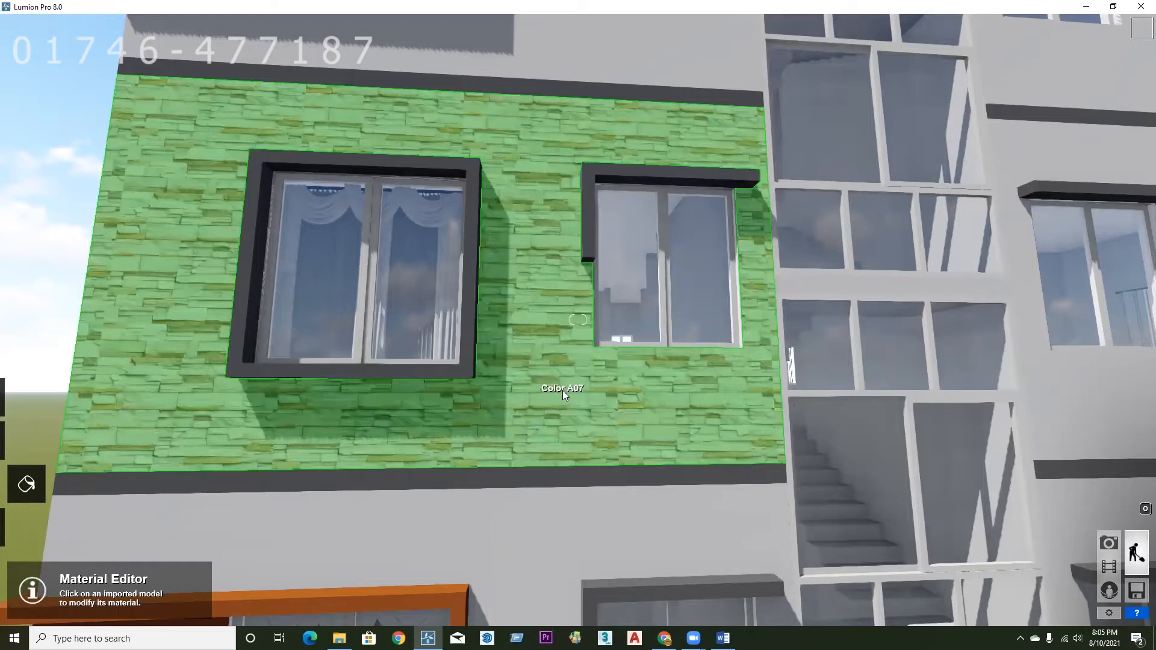
pyautogui.click(517, 386)
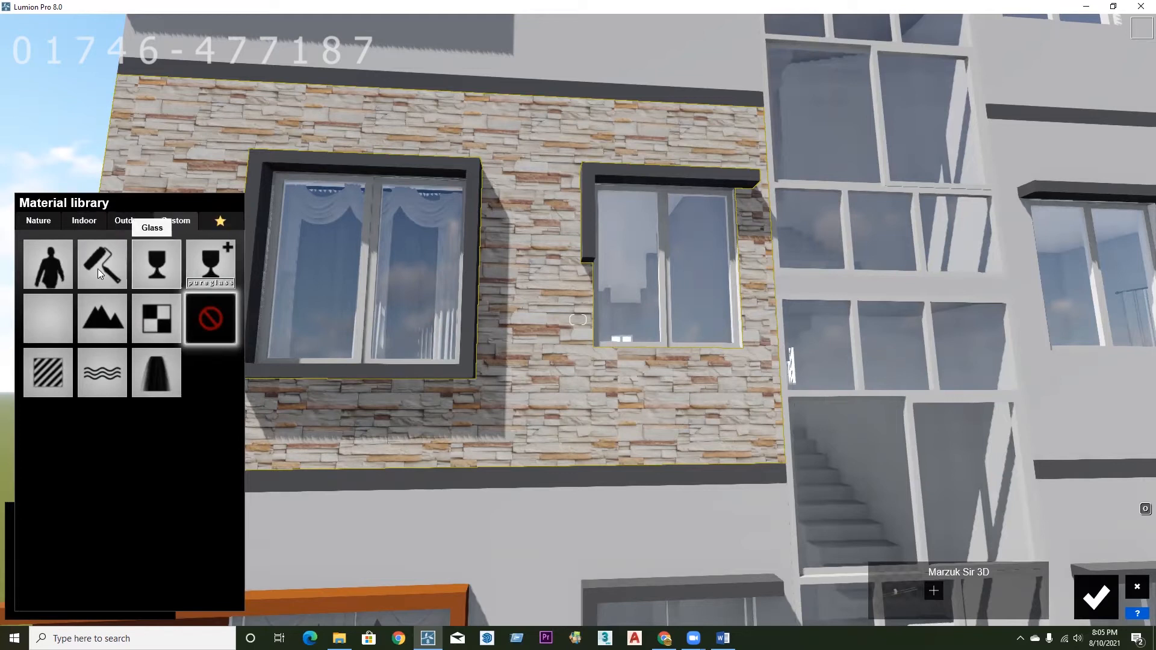
pyautogui.click(48, 373)
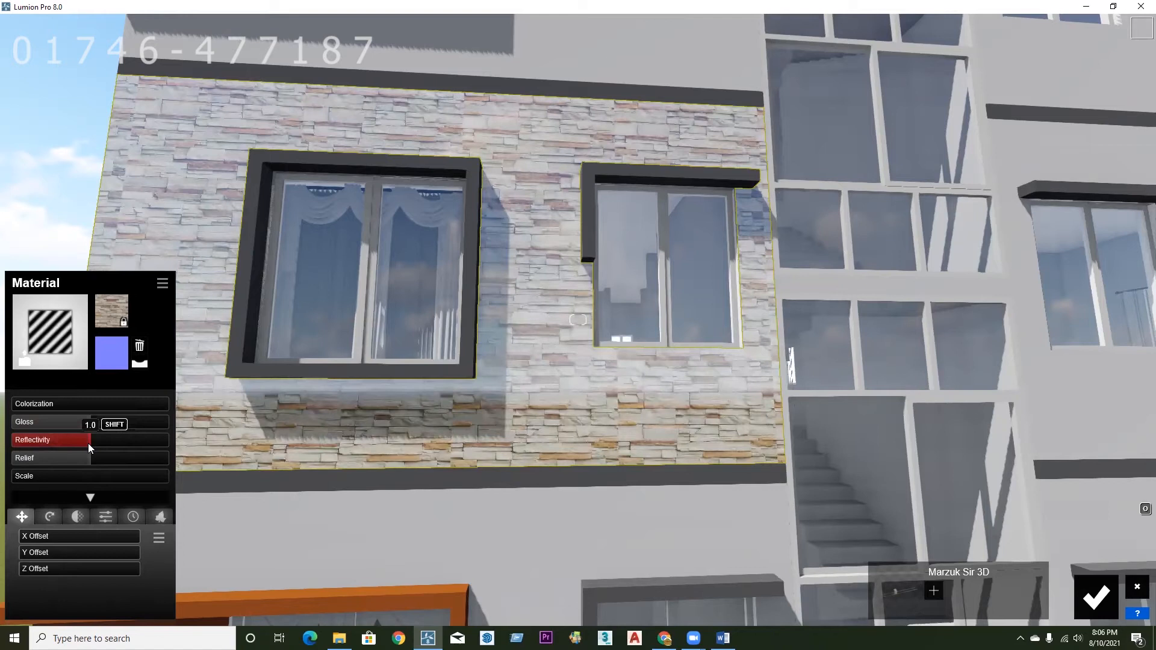
# - Reduce the stone wall's reflectivity from the default to a low level, fine-tuning it slightly
pyautogui.moveTo(88, 443); pyautogui.dragTo(42, 443)
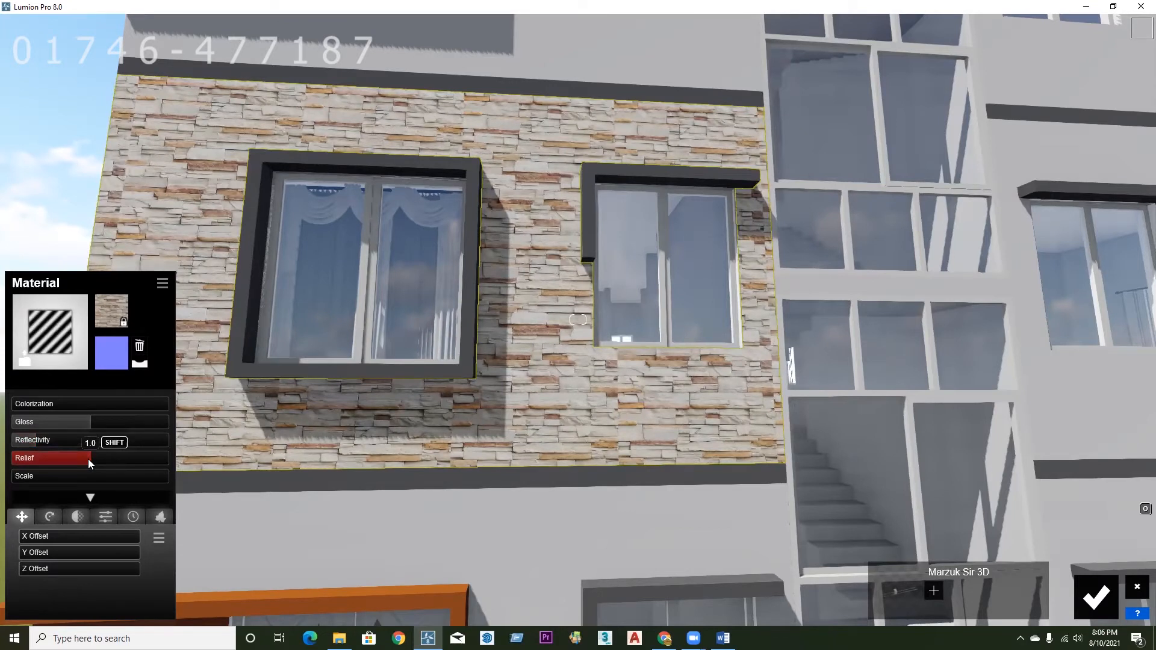
pyautogui.click(43, 439)
pyautogui.moveTo(43, 438); pyautogui.dragTo(48, 436)
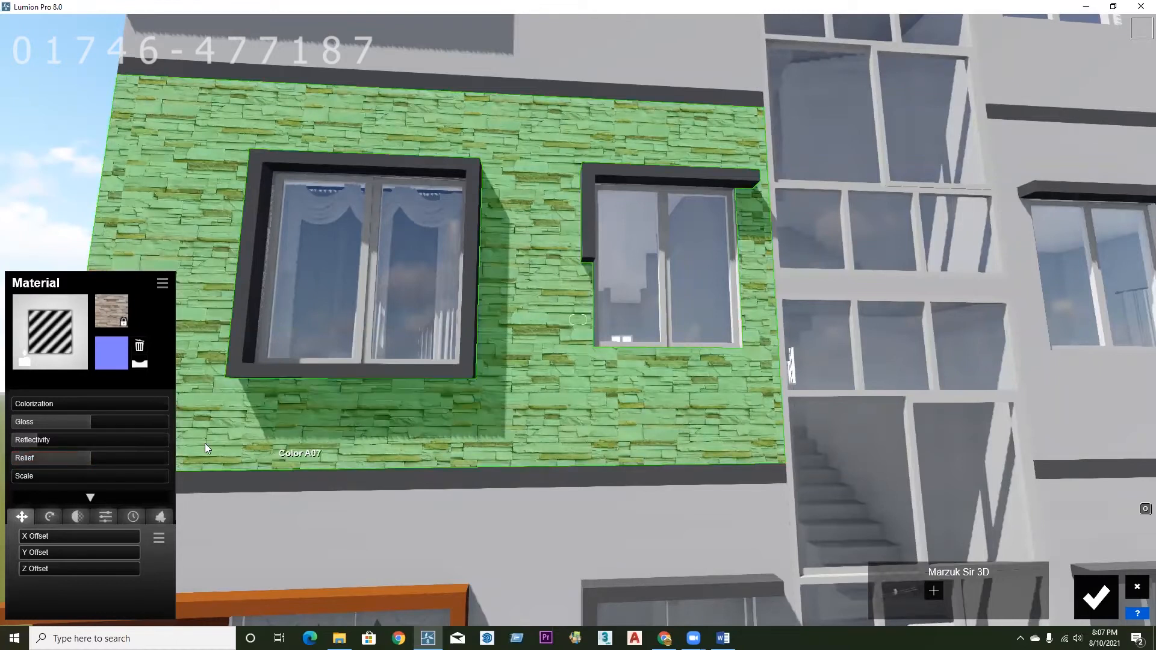
# - Try the stone wall's relief at its minimum and raise it to the maximum of 2.0, checking it at closer range
pyautogui.moveTo(90, 458); pyautogui.dragTo(15, 463)
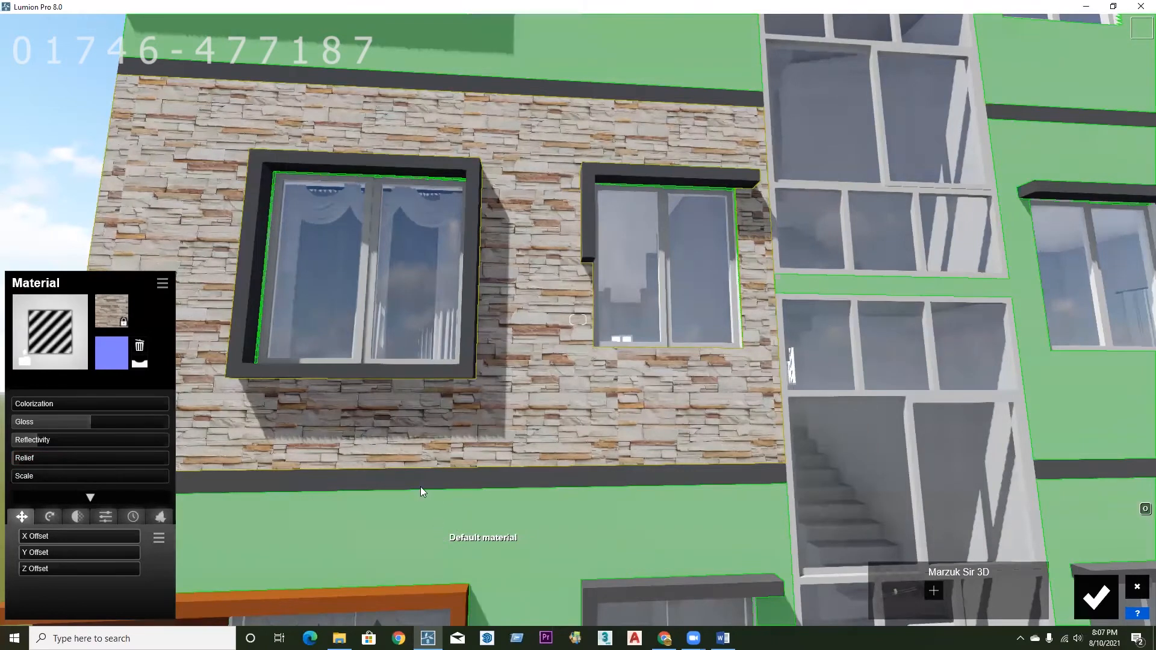
pyautogui.moveTo(24, 458); pyautogui.dragTo(173, 458)
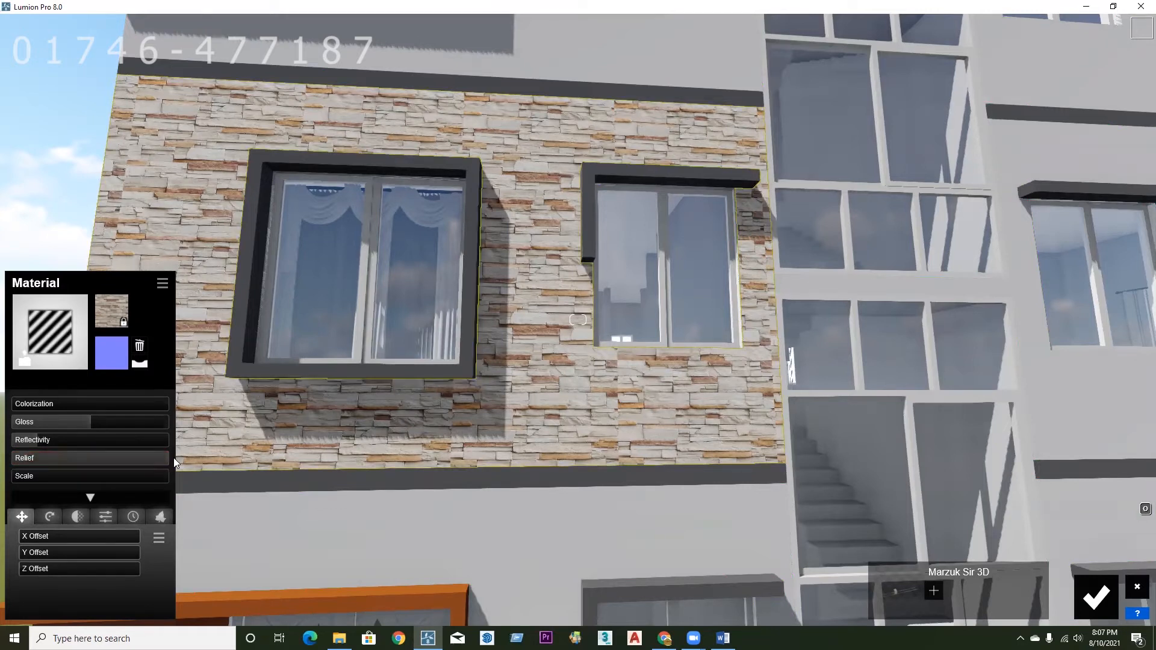
pyautogui.moveTo(374, 419)
pyautogui.mouseDown(button='right')
pyautogui.moveTo(393, 427)
pyautogui.moveTo(375, 424)
pyautogui.mouseUp(button='right')
pyautogui.press('w')
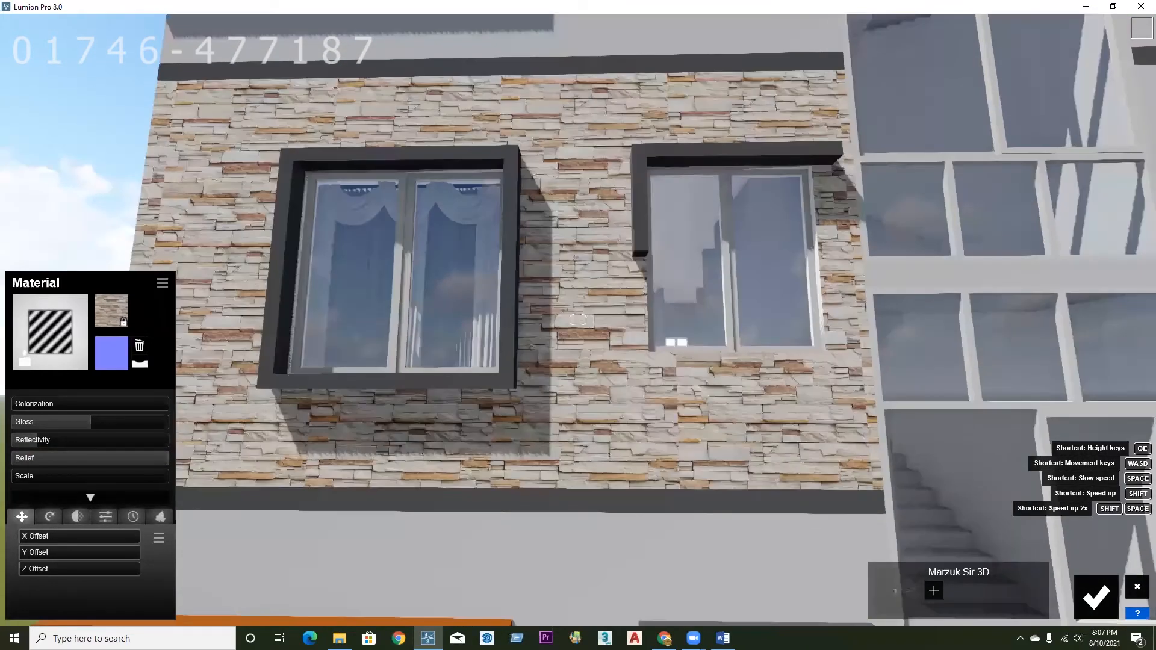
pyautogui.press('w')
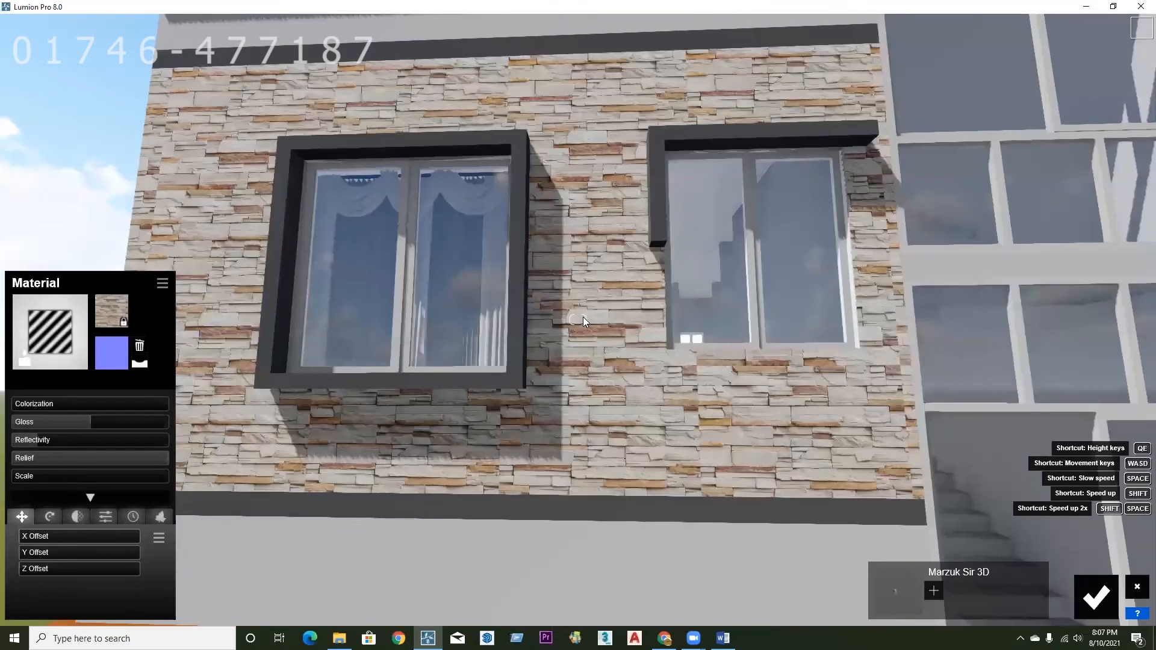
pyautogui.press('w')
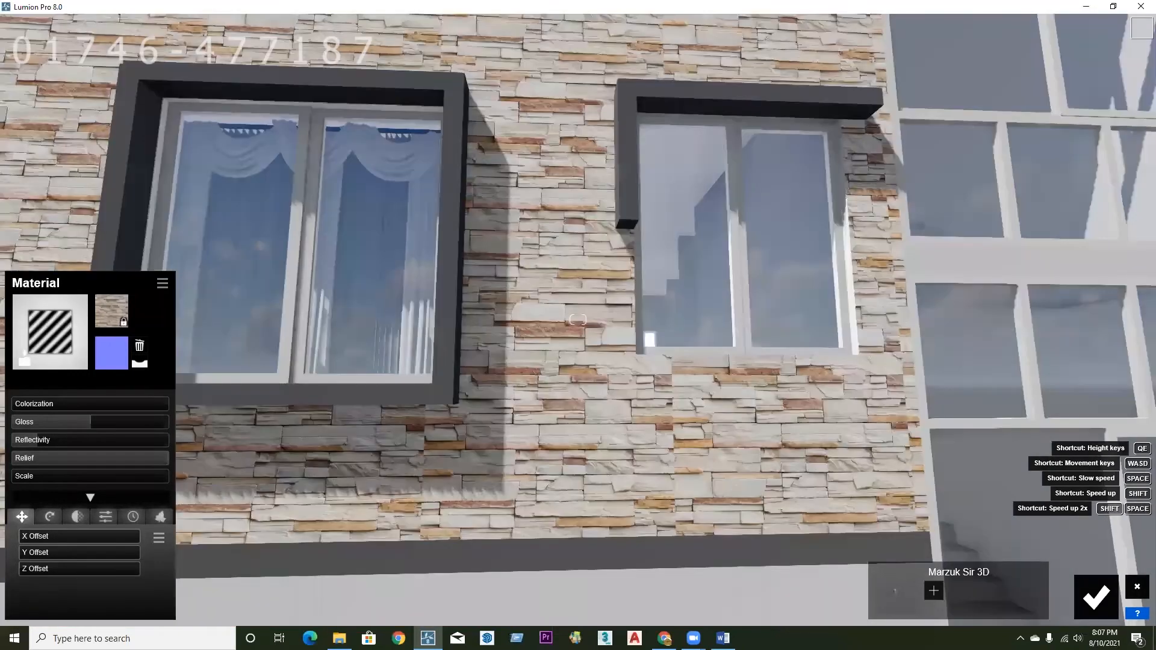
pyautogui.press('w')
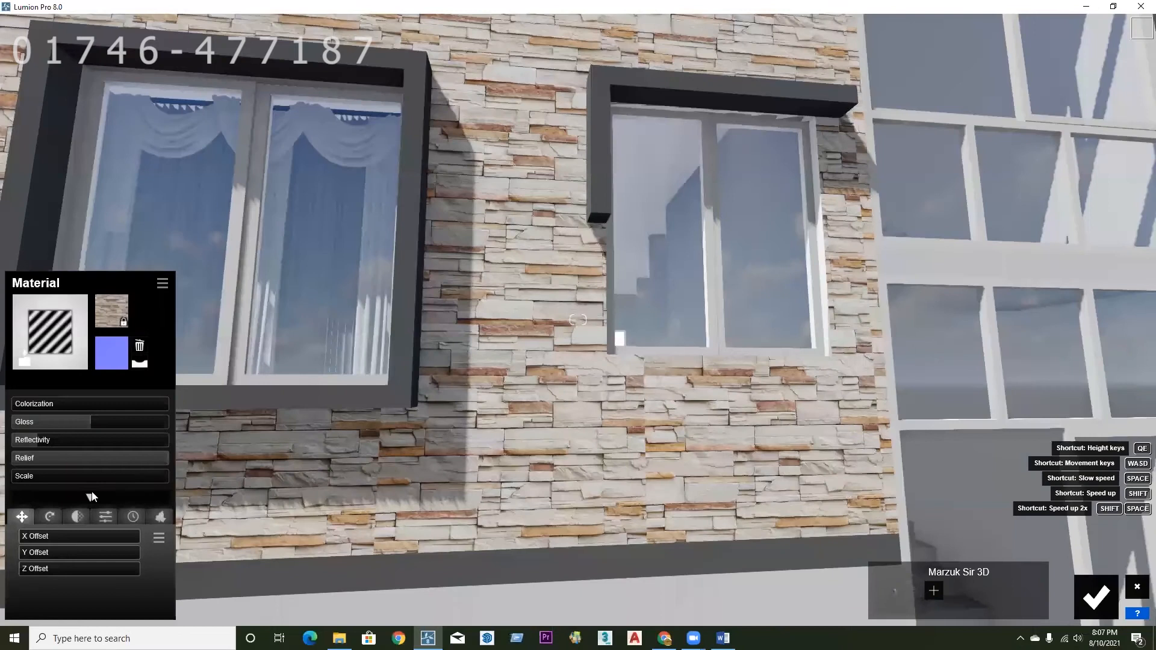
pyautogui.moveTo(112, 454); pyautogui.dragTo(247, 433)
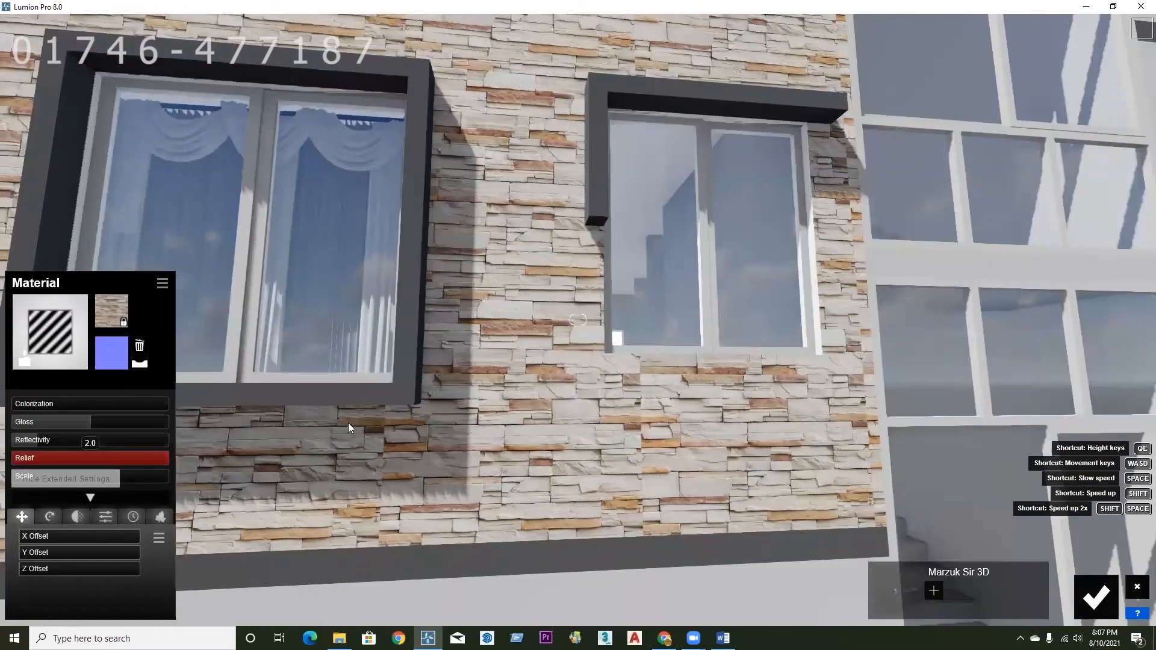
# - Examine the depth of the stone texture up close on the wall between the two windows
pyautogui.moveTo(348, 423); pyautogui.dragTo(341, 441)
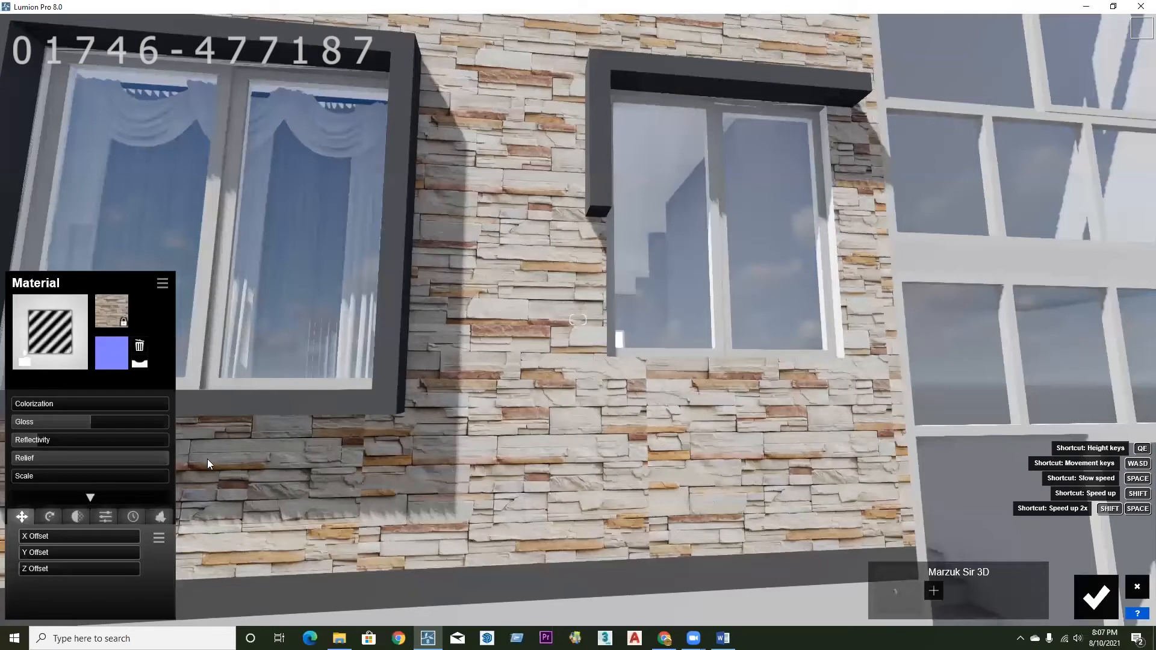
pyautogui.press('w')
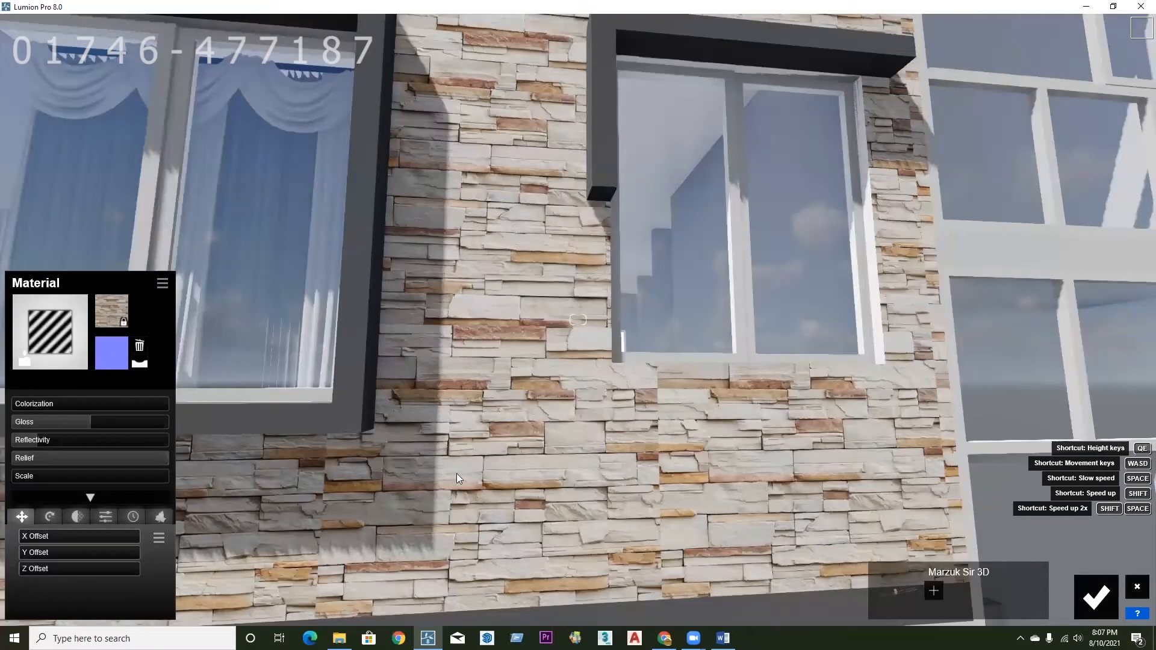
pyautogui.press('w')
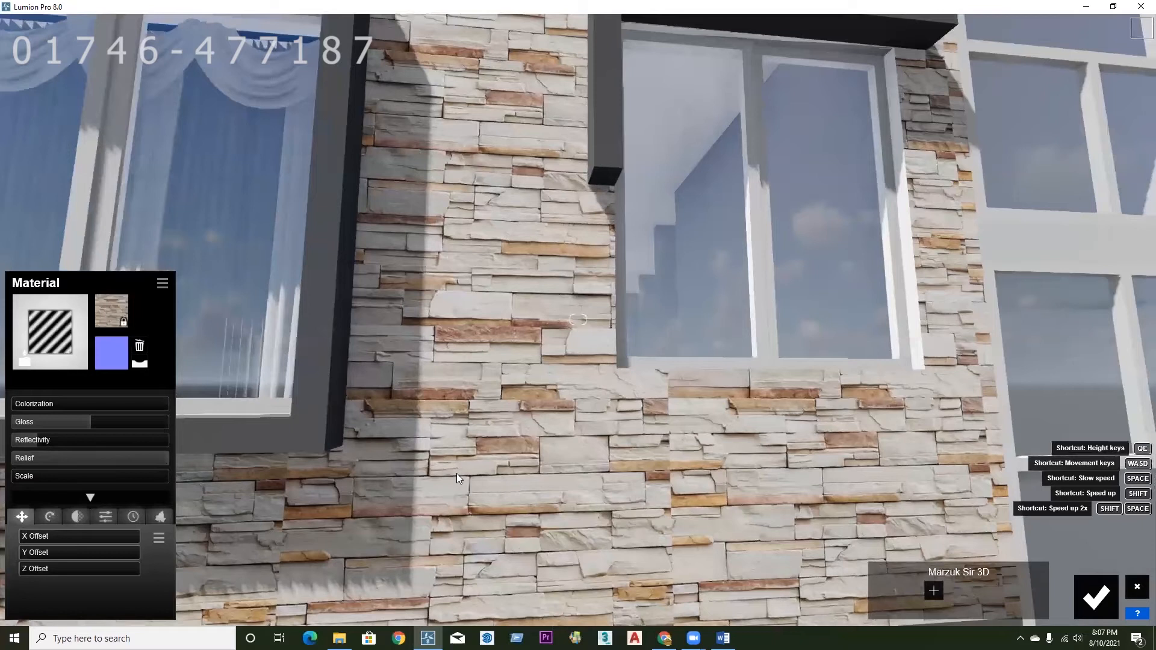
pyautogui.press('w')
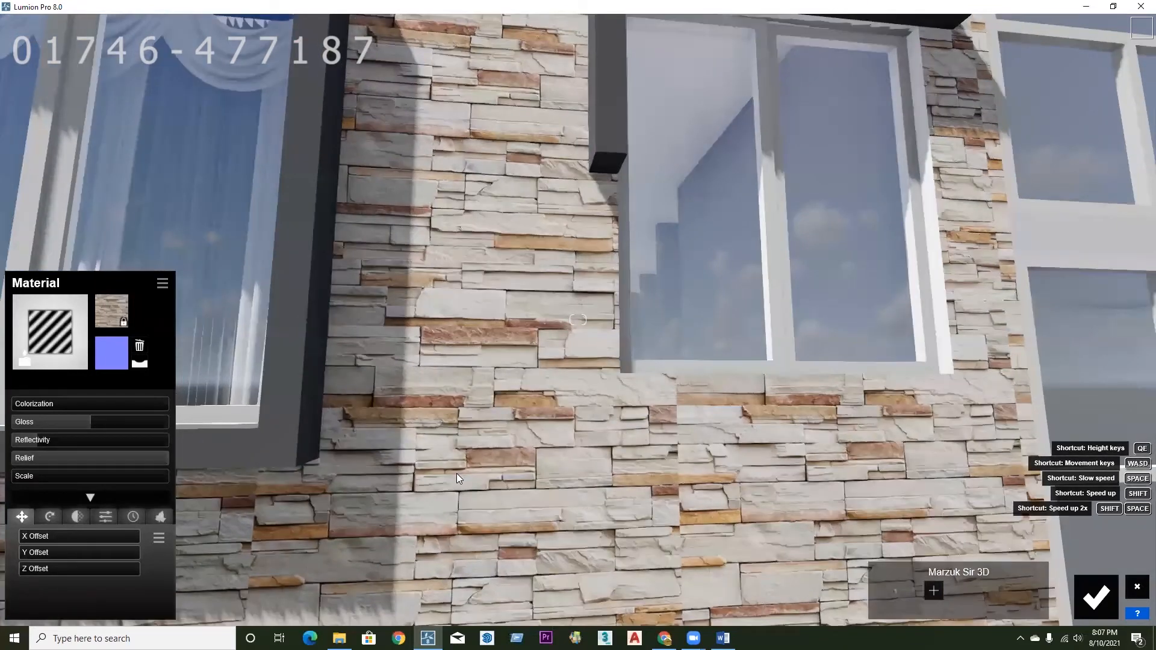
pyautogui.press('w')
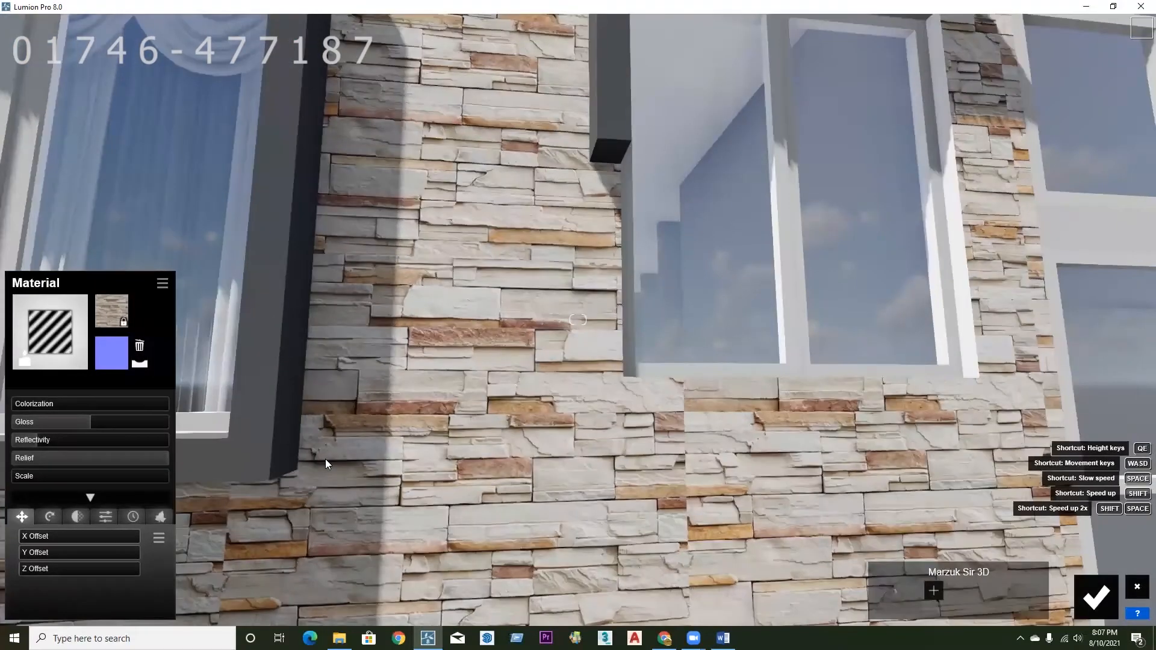
pyautogui.press('w')
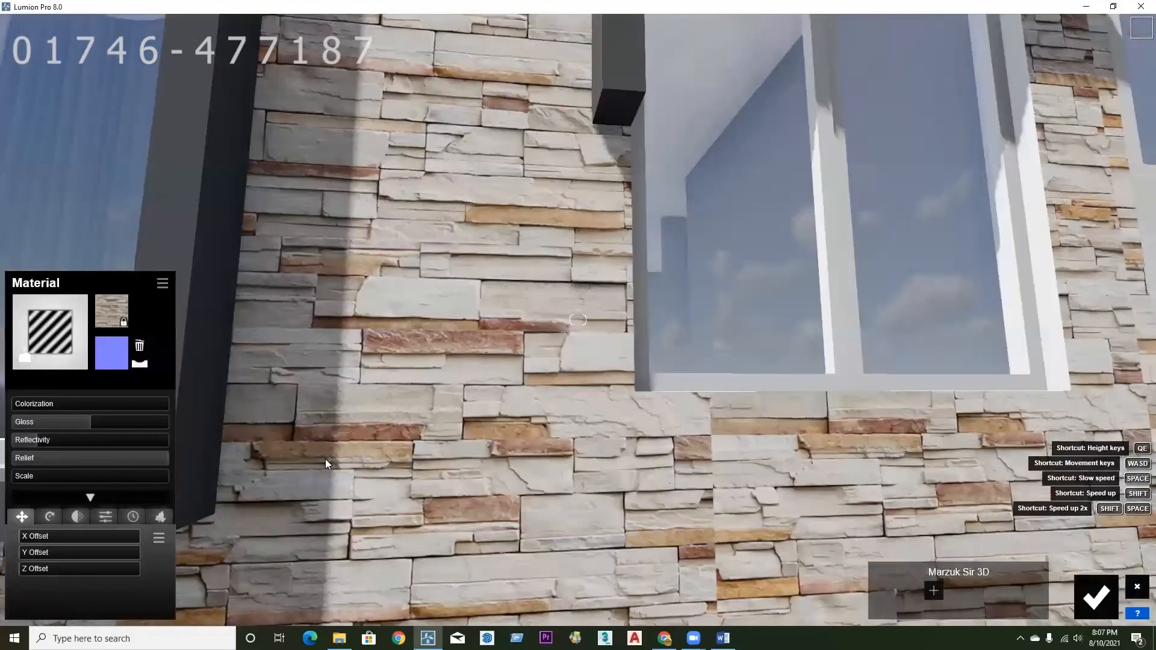
pyautogui.press('w')
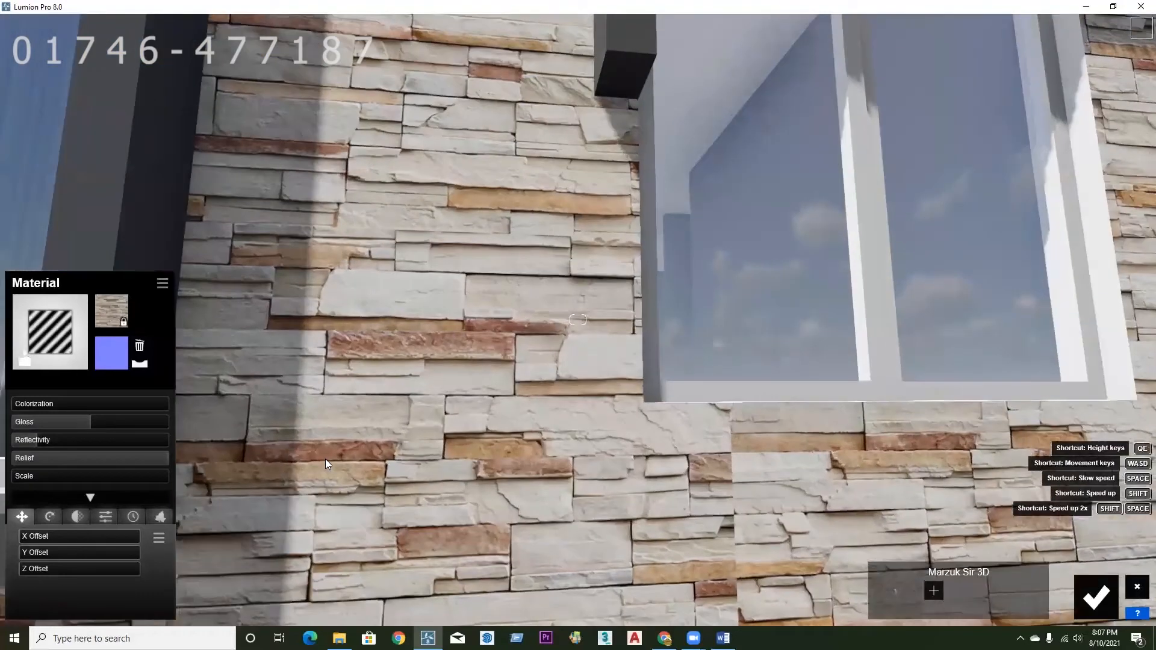
pyautogui.press('w')
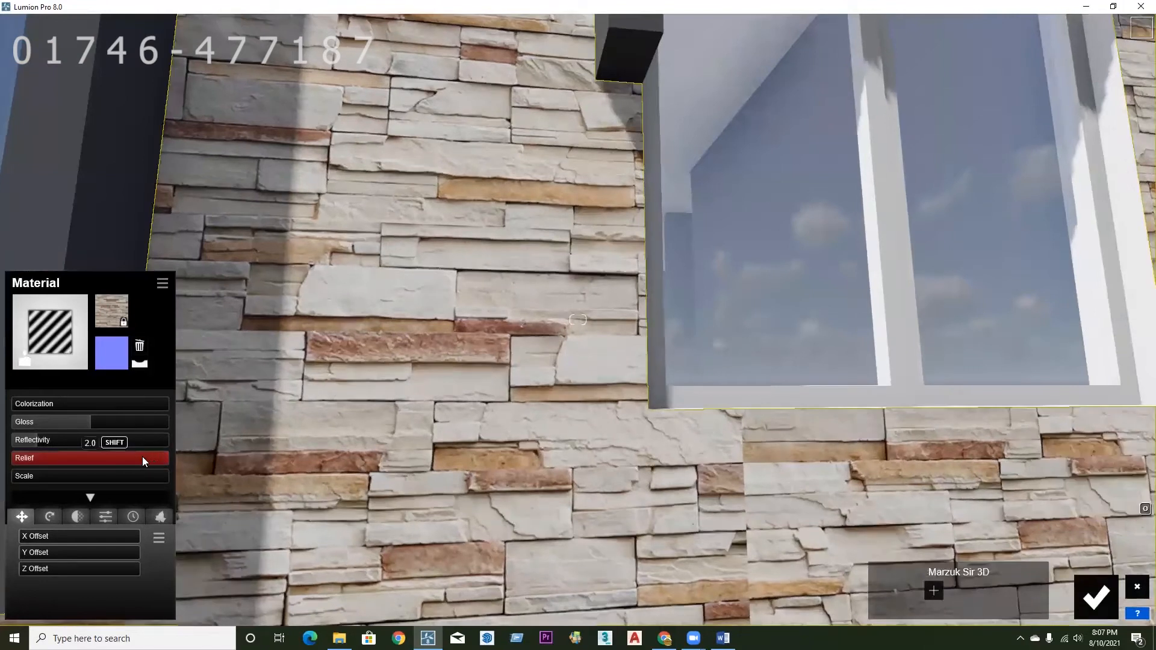
# - Compare relief settings of zero and about 1.4 on the stone wall, and reduce the relief to a low level
pyautogui.moveTo(51, 461); pyautogui.dragTo(7, 461)
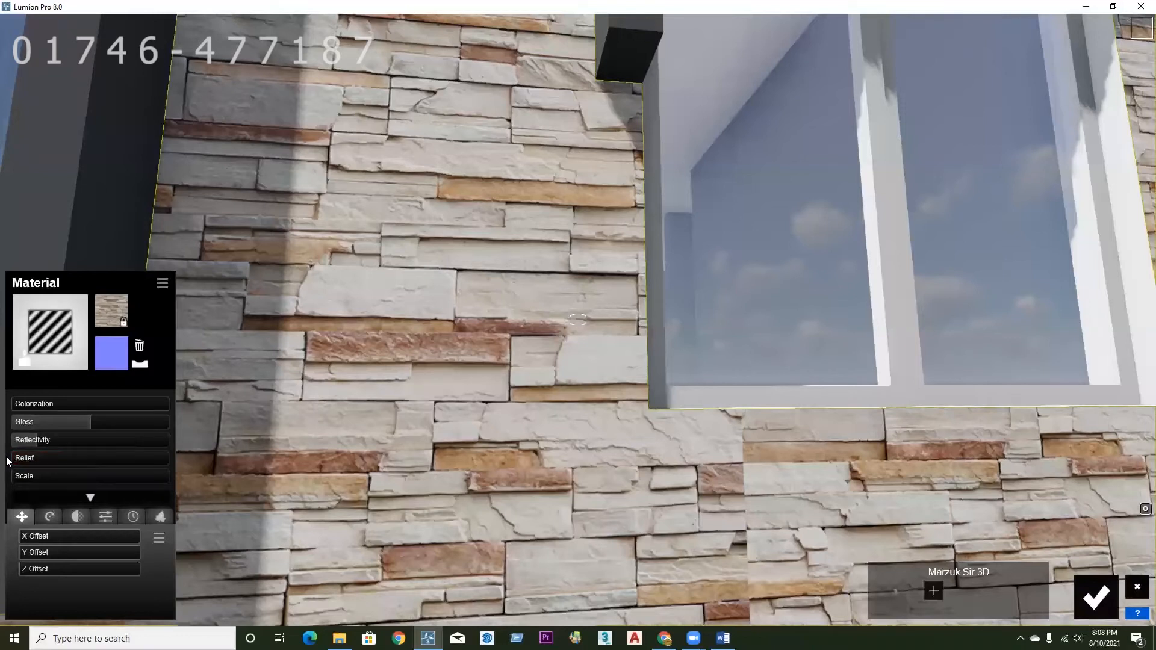
pyautogui.moveTo(20, 462)
pyautogui.moveTo(20, 462); pyautogui.dragTo(124, 459)
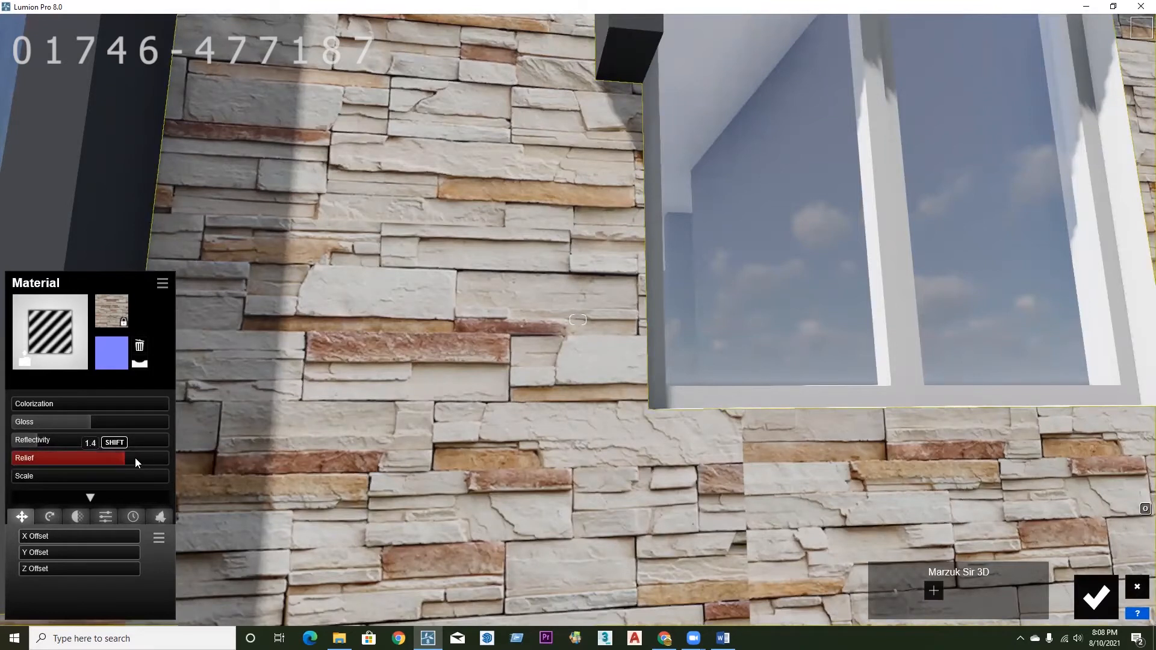
pyautogui.moveTo(142, 459); pyautogui.dragTo(95, 460)
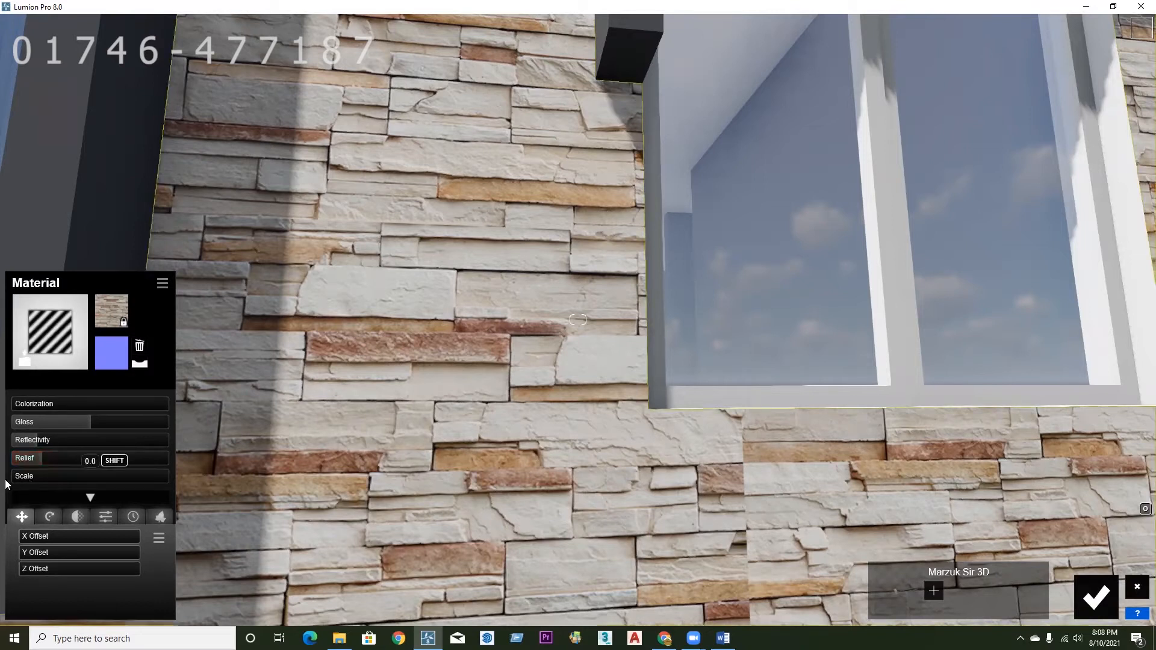
# - Try the stone wall's texture scale from near zero up to about 18.4, and return it to the imported texture coordinates
pyautogui.scroll(-2, 408, 319)
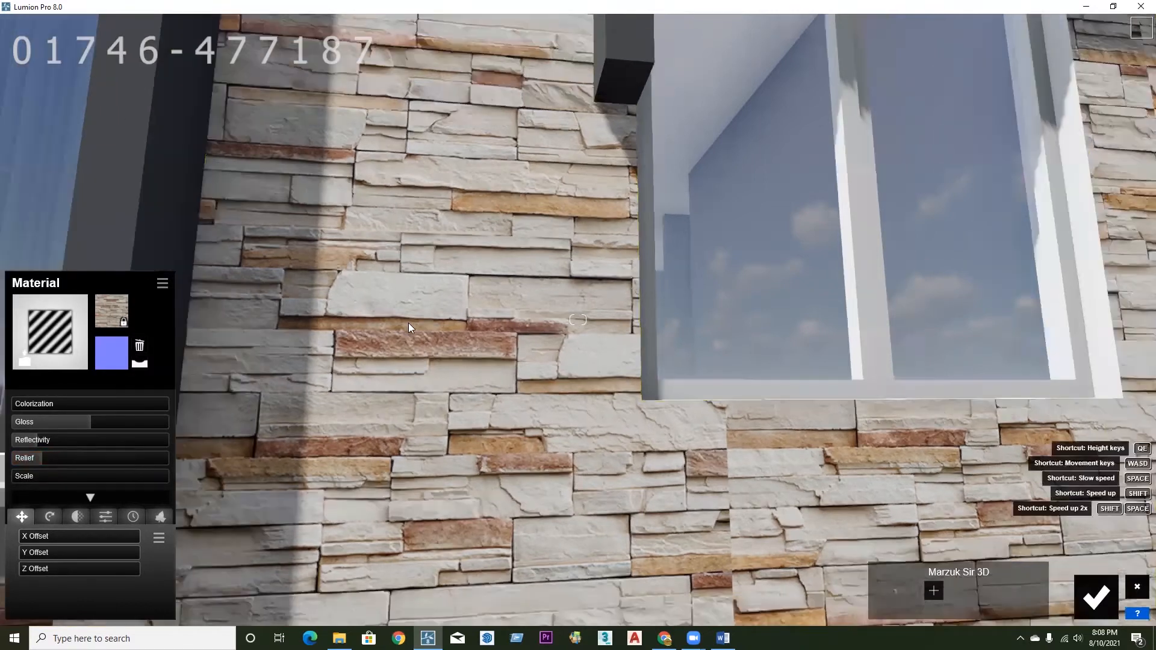
pyautogui.scroll(-1, 395, 345)
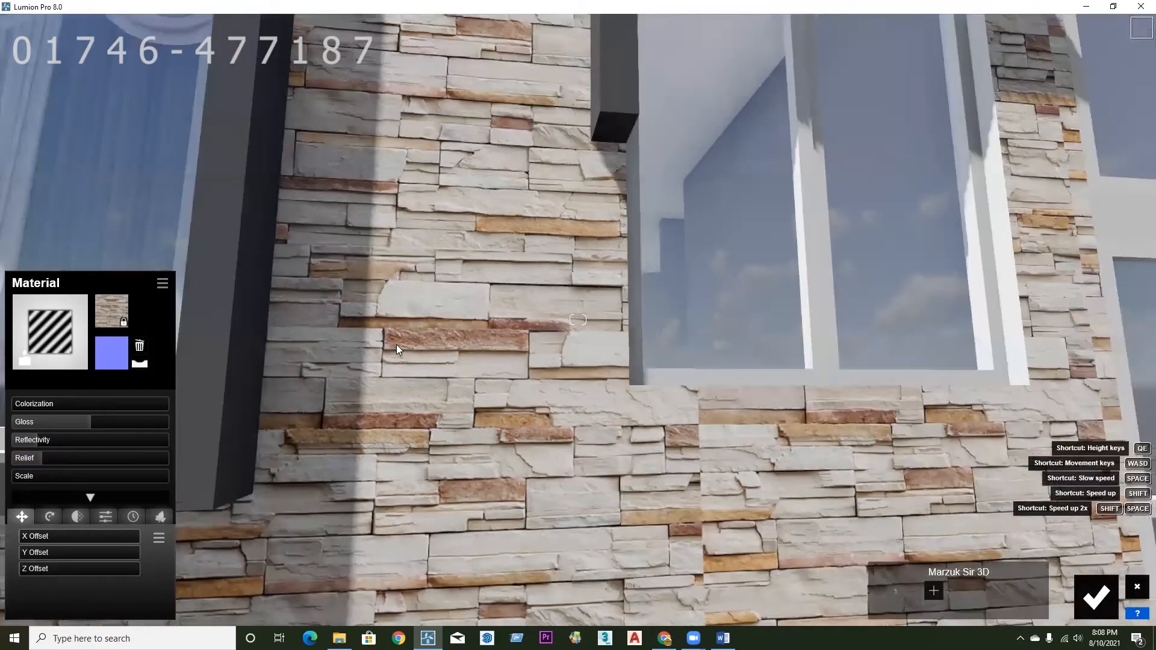
pyautogui.scroll(-2, 396, 345)
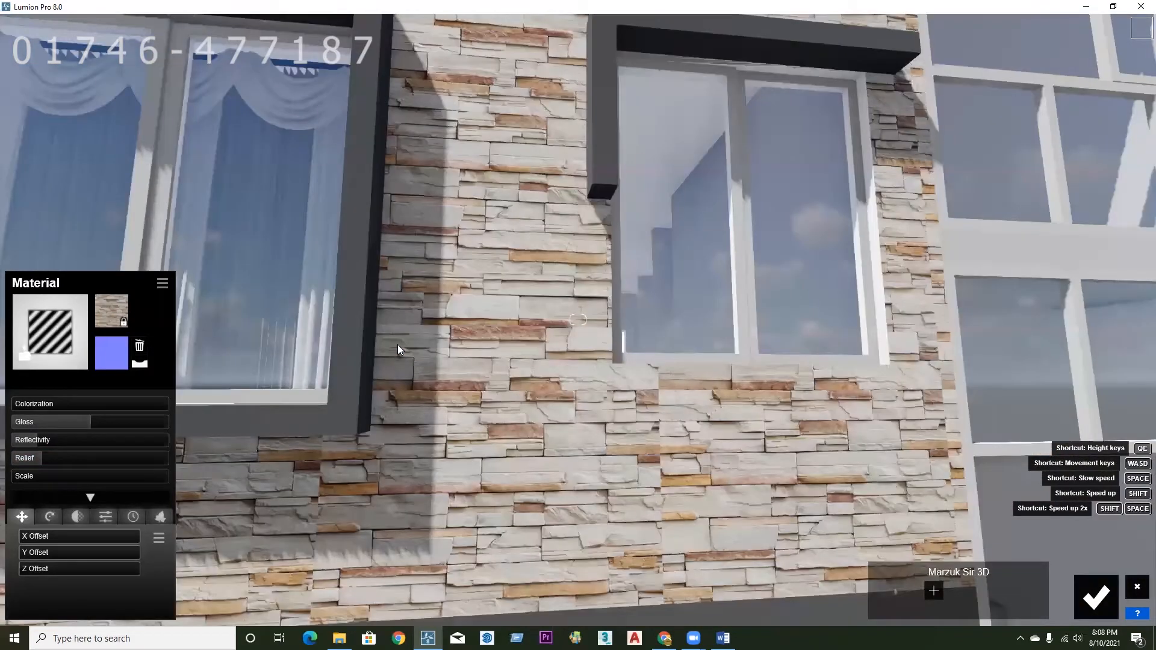
pyautogui.scroll(-3, 396, 344)
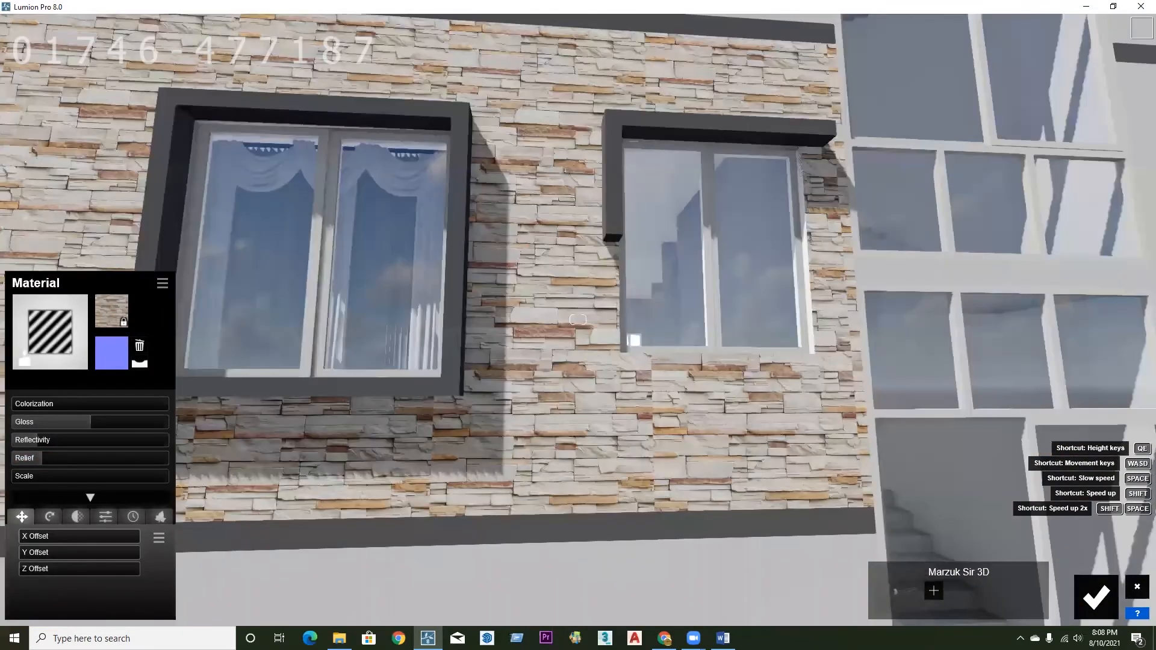
pyautogui.moveTo(396, 344); pyautogui.dragTo(271, 370, button='right')
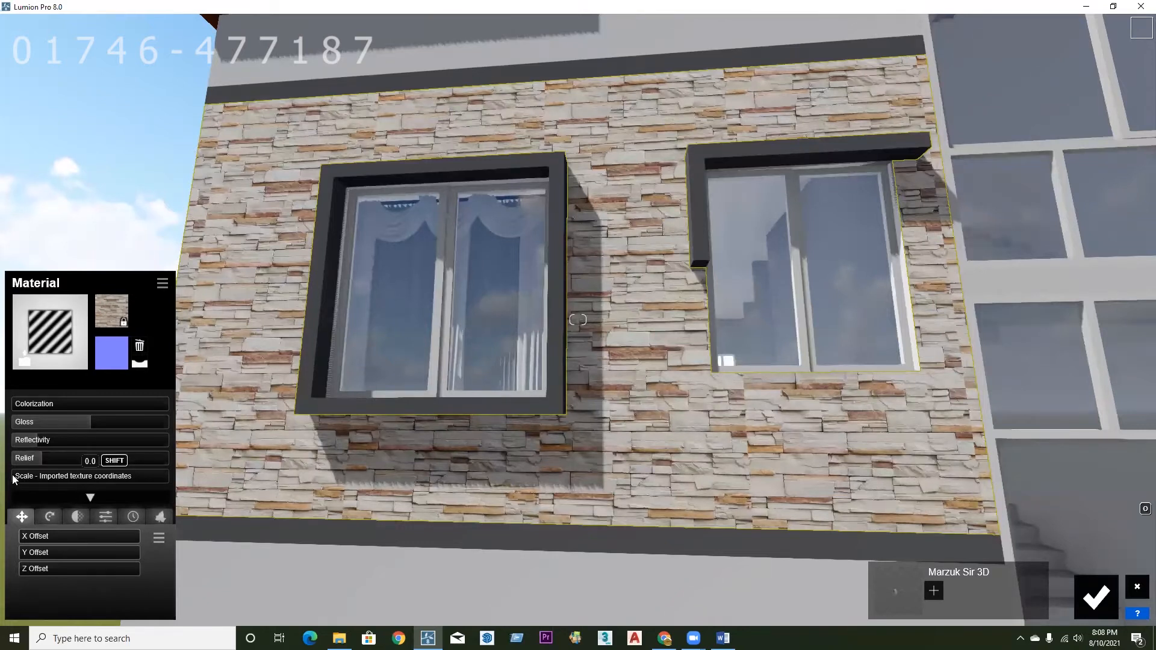
pyautogui.click(27, 479)
pyautogui.moveTo(26, 475); pyautogui.dragTo(30, 476)
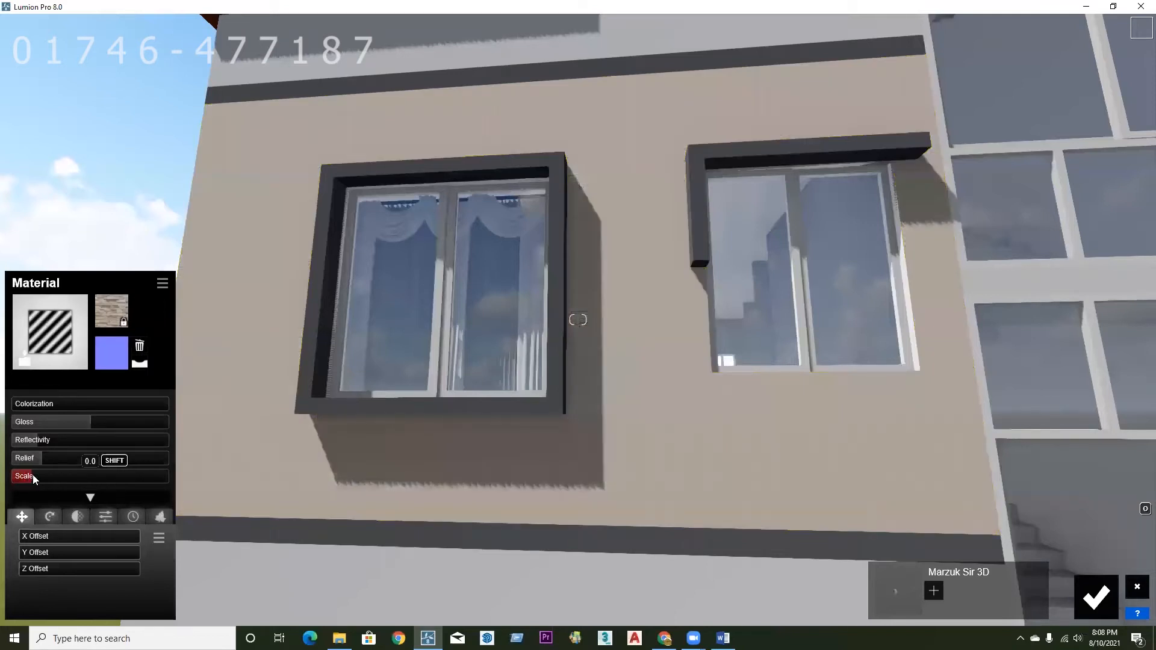
pyautogui.moveTo(41, 476); pyautogui.dragTo(48, 476)
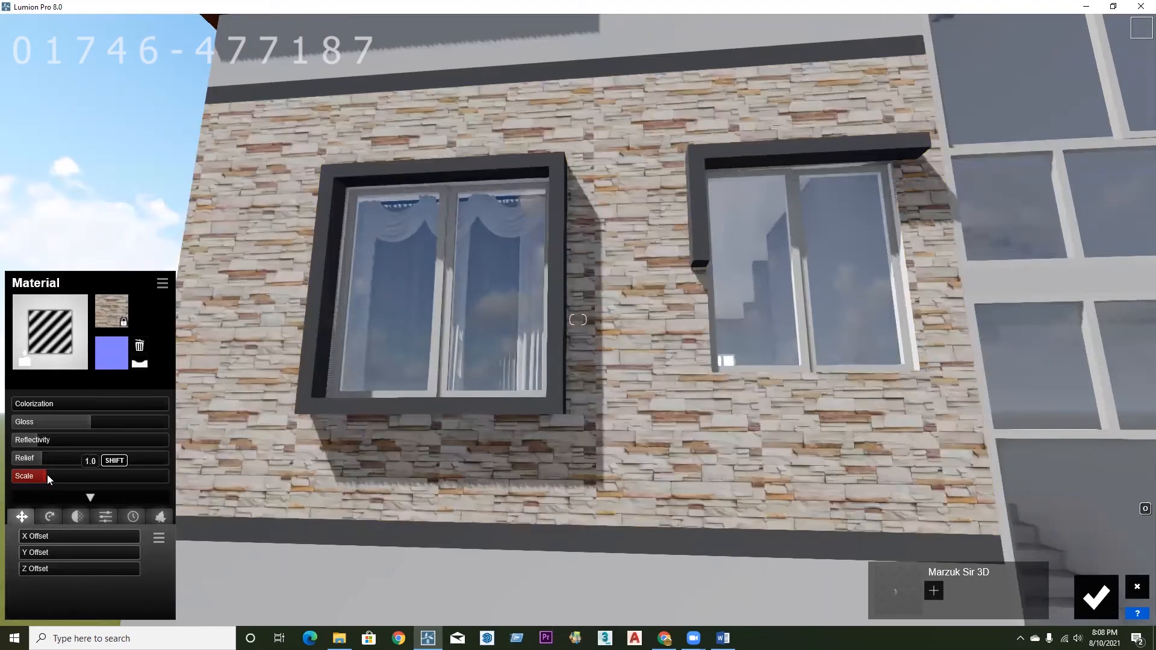
pyautogui.click(50, 476)
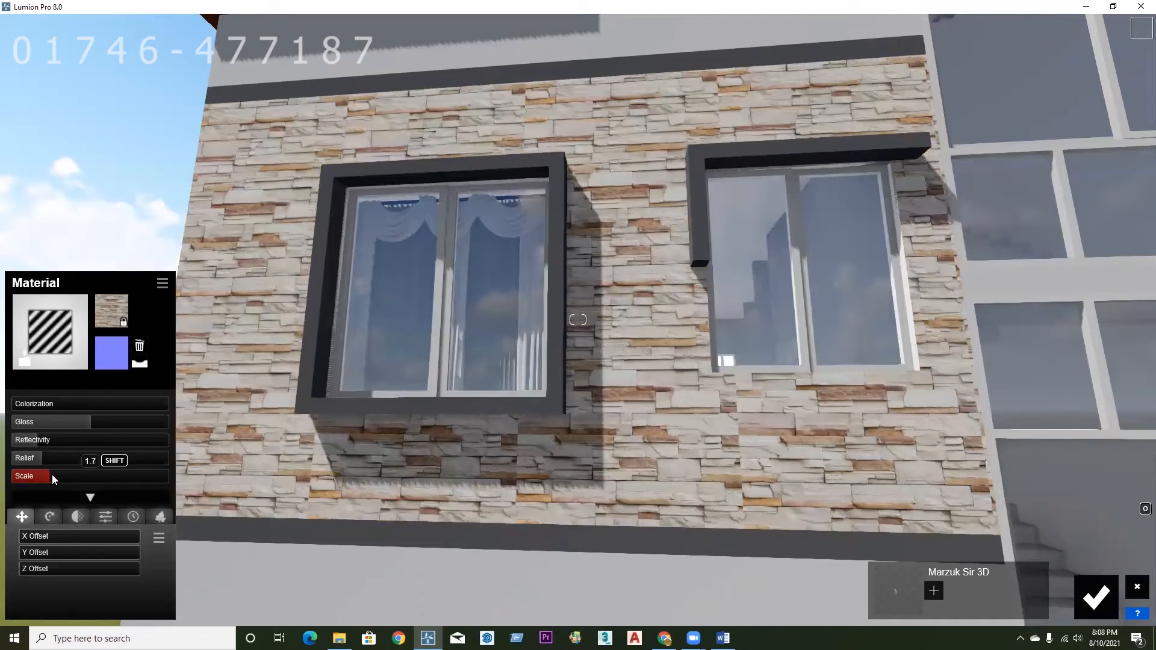
pyautogui.moveTo(54, 476); pyautogui.dragTo(67, 476)
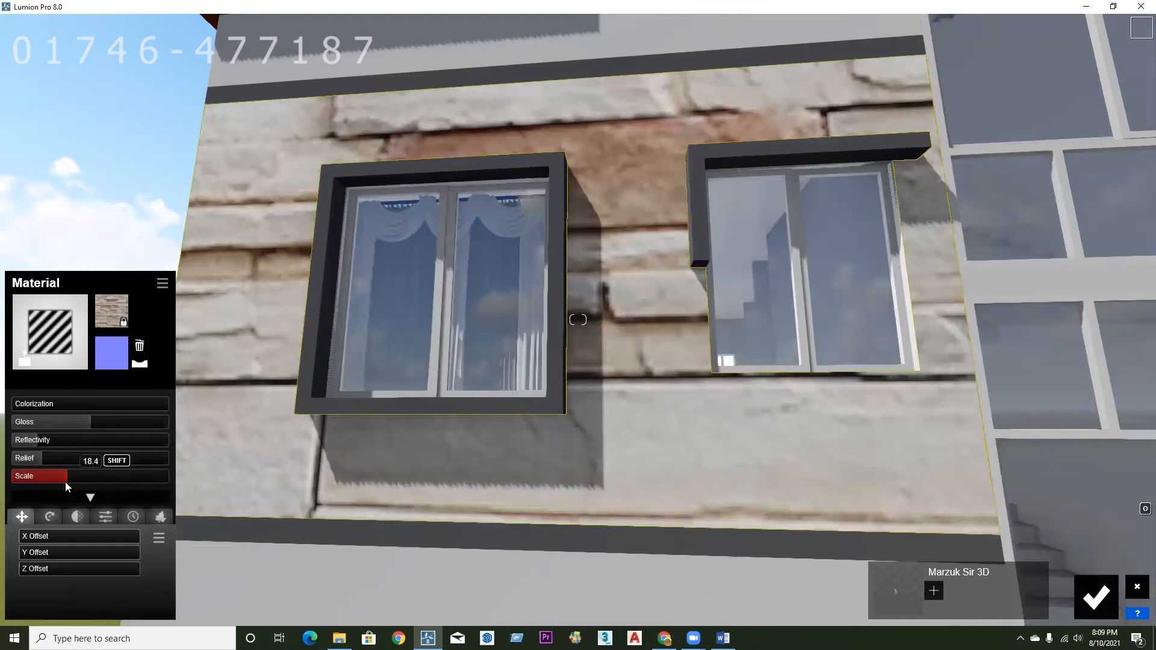
pyautogui.moveTo(66, 475); pyautogui.dragTo(6, 484)
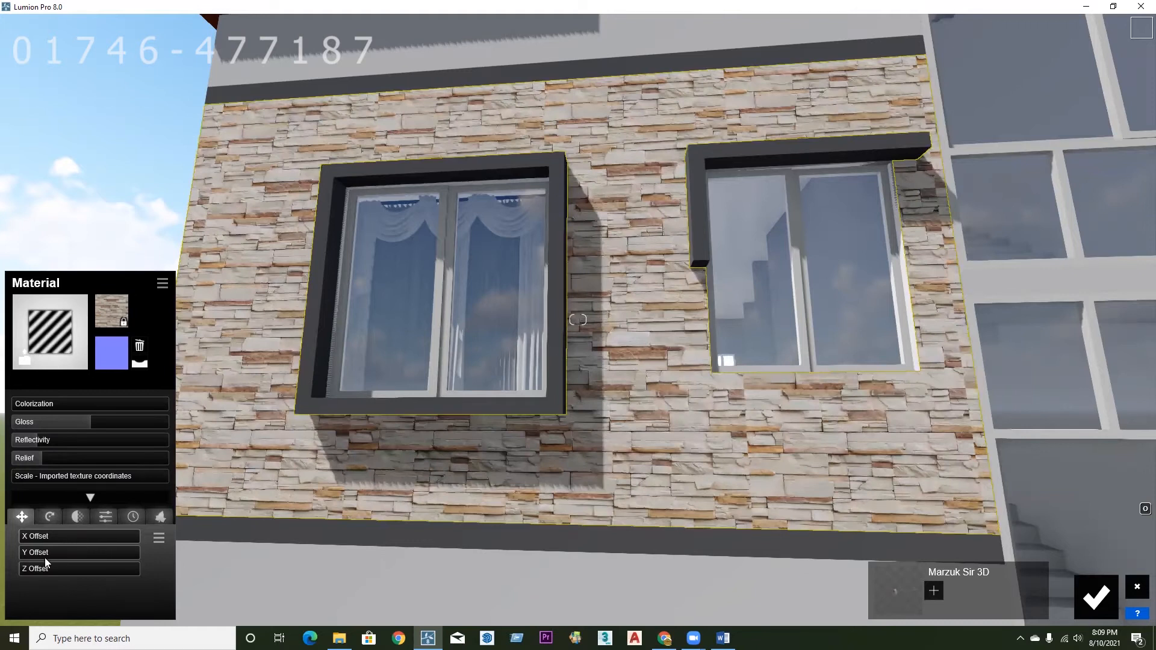
# - Try an X offset of 0.4 on the stone texture and reset it, and try a Z offset of 0.5
pyautogui.moveTo(27, 536)
pyautogui.moveTo(24, 534); pyautogui.dragTo(30, 535)
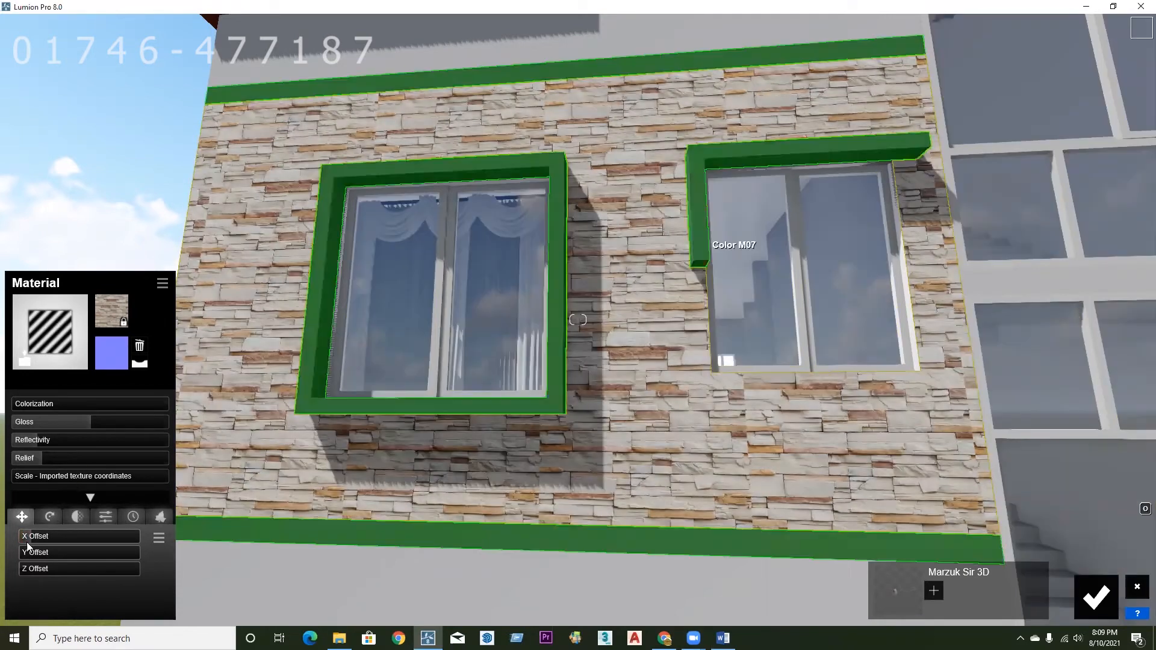
pyautogui.click(30, 536)
pyautogui.moveTo(34, 537); pyautogui.dragTo(45, 538)
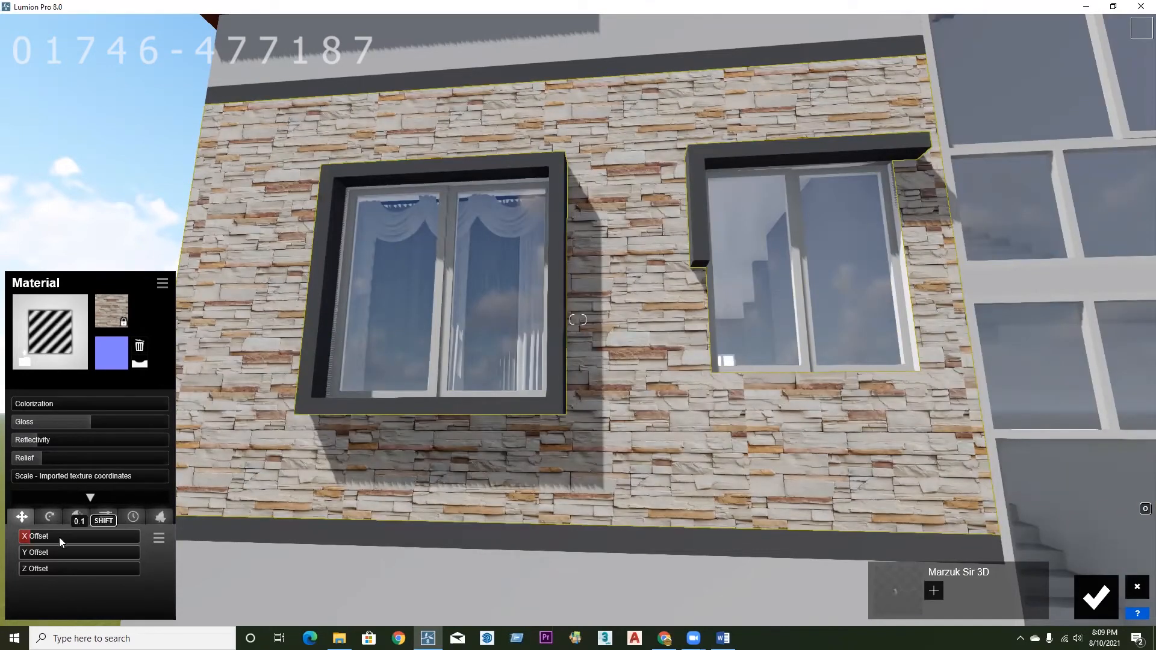
pyautogui.click(71, 538)
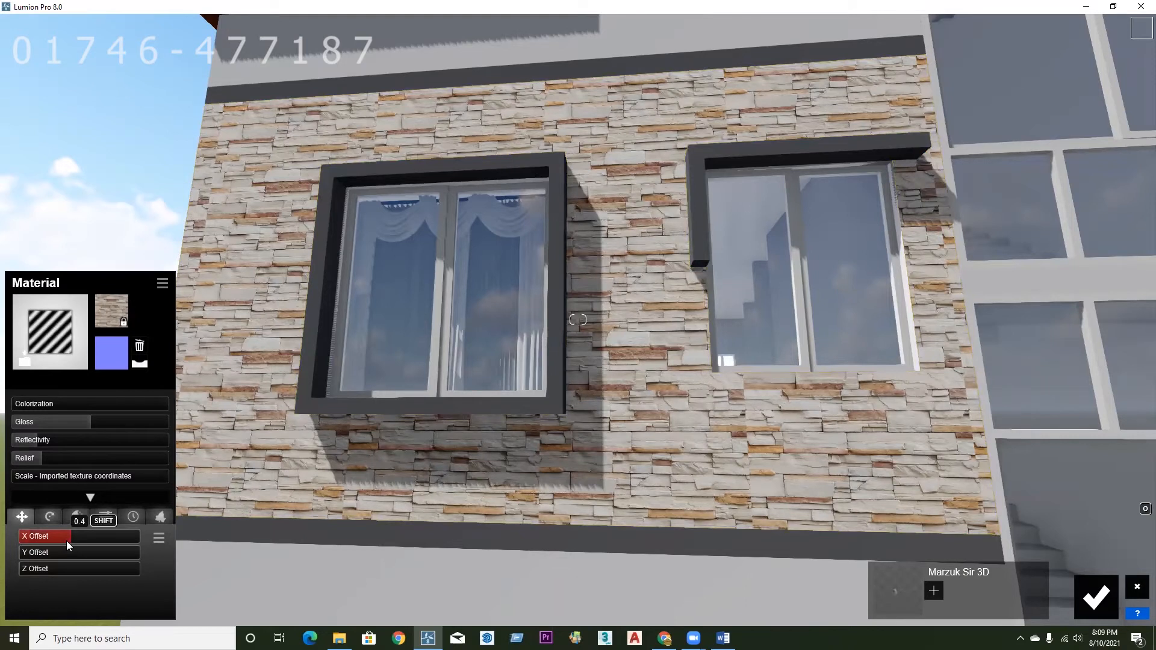
pyautogui.click(28, 536)
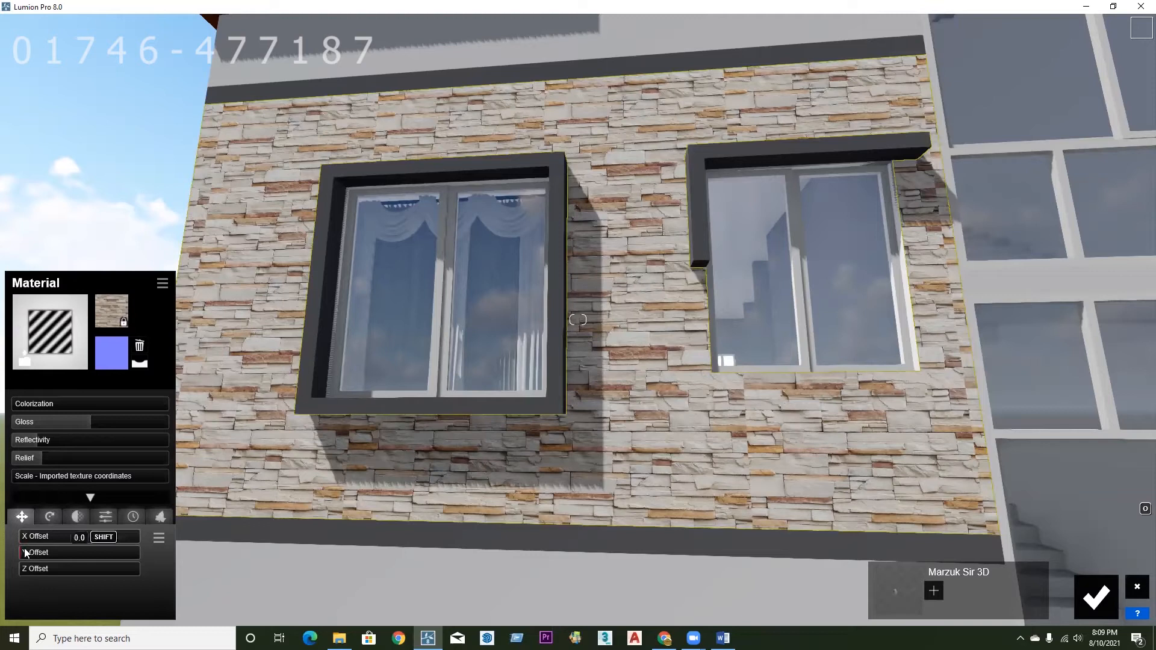
pyautogui.moveTo(47, 551)
pyautogui.mouseDown()
pyautogui.moveTo(19, 561)
pyautogui.moveTo(33, 567)
pyautogui.mouseUp()
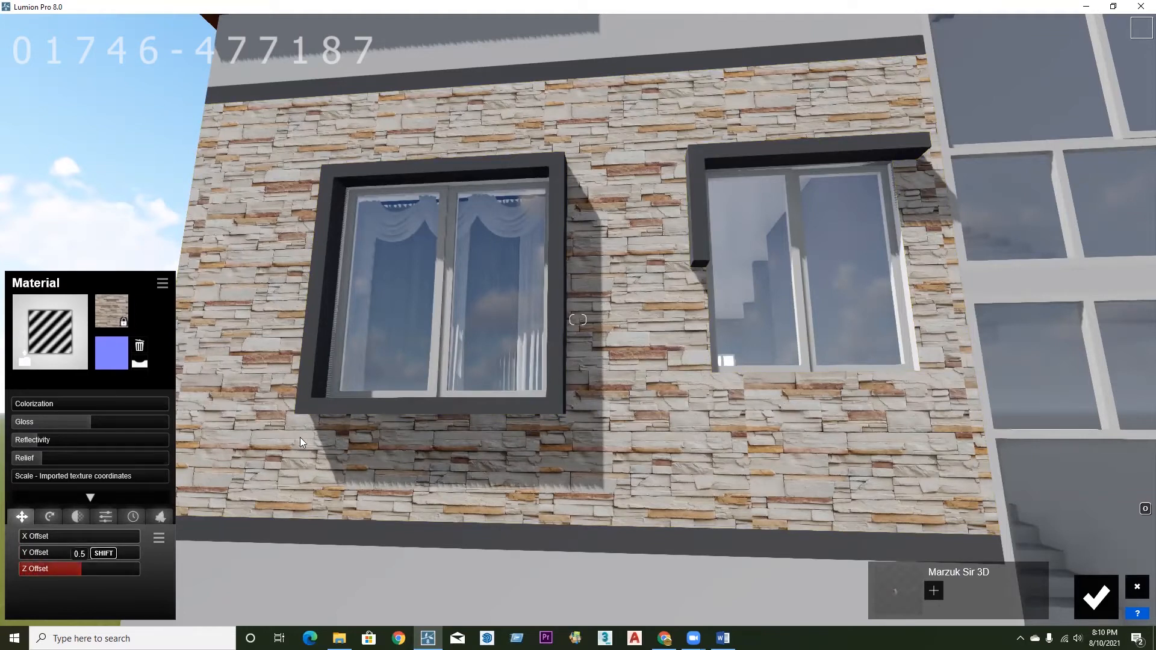
# - Examine how the stone texture aligns across the building's corner, from close range and from farther back
pyautogui.scroll(1, 366, 384)
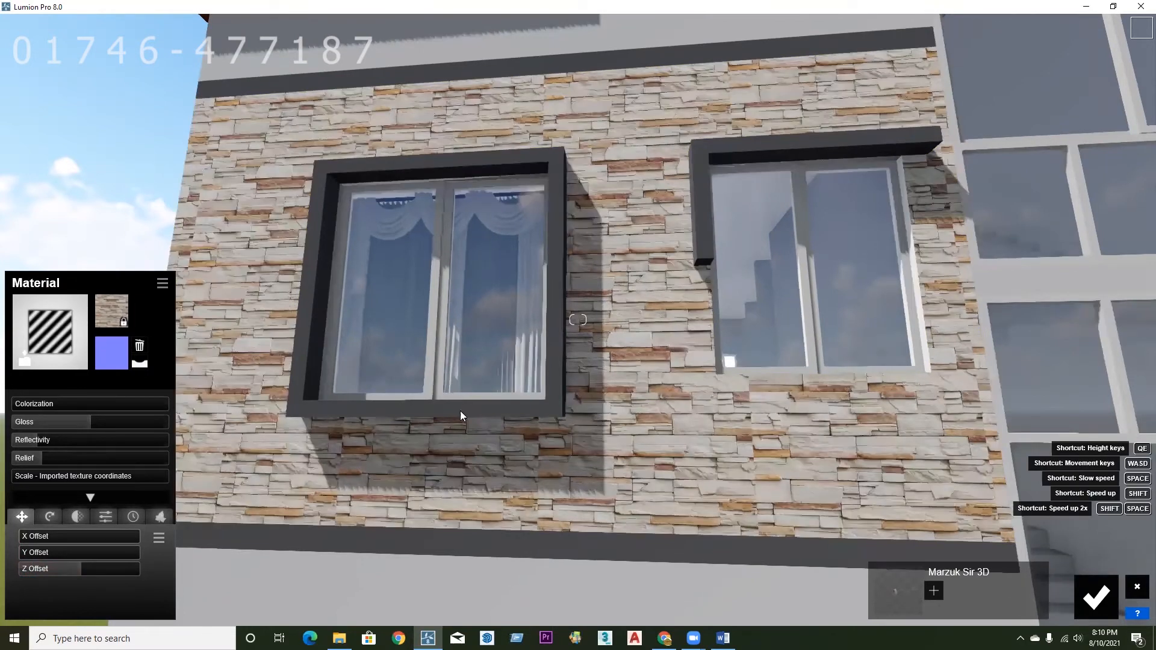
pyautogui.press('s')
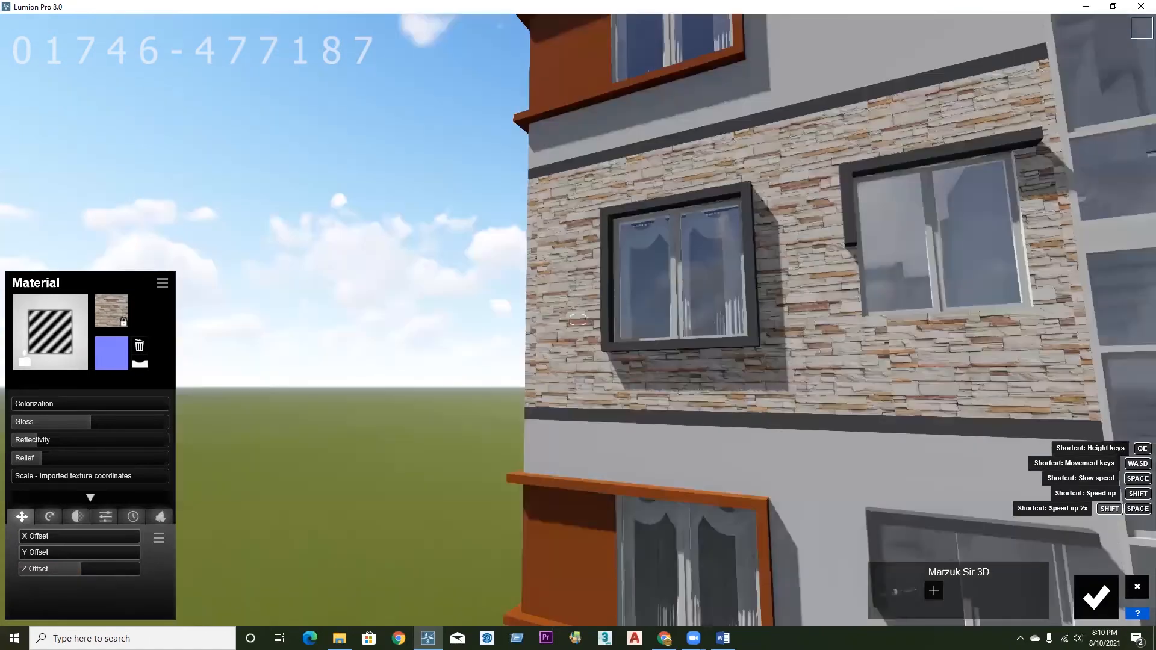
pyautogui.moveTo(455, 406); pyautogui.dragTo(453, 405, button='right')
pyautogui.press('w')
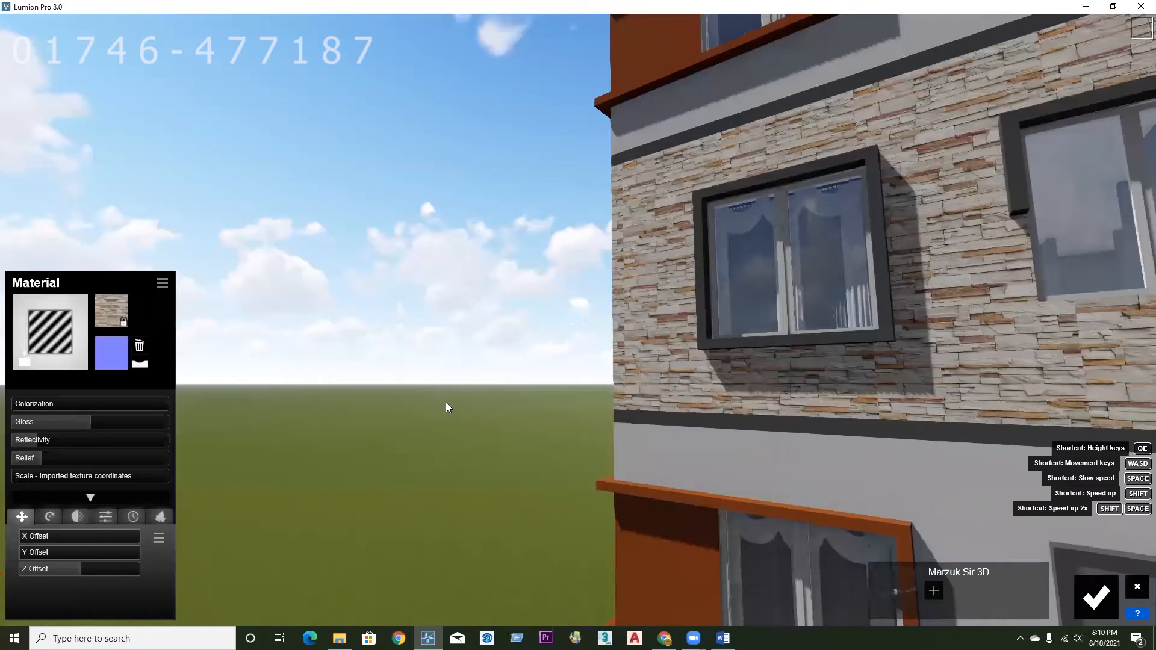
pyautogui.press('w')
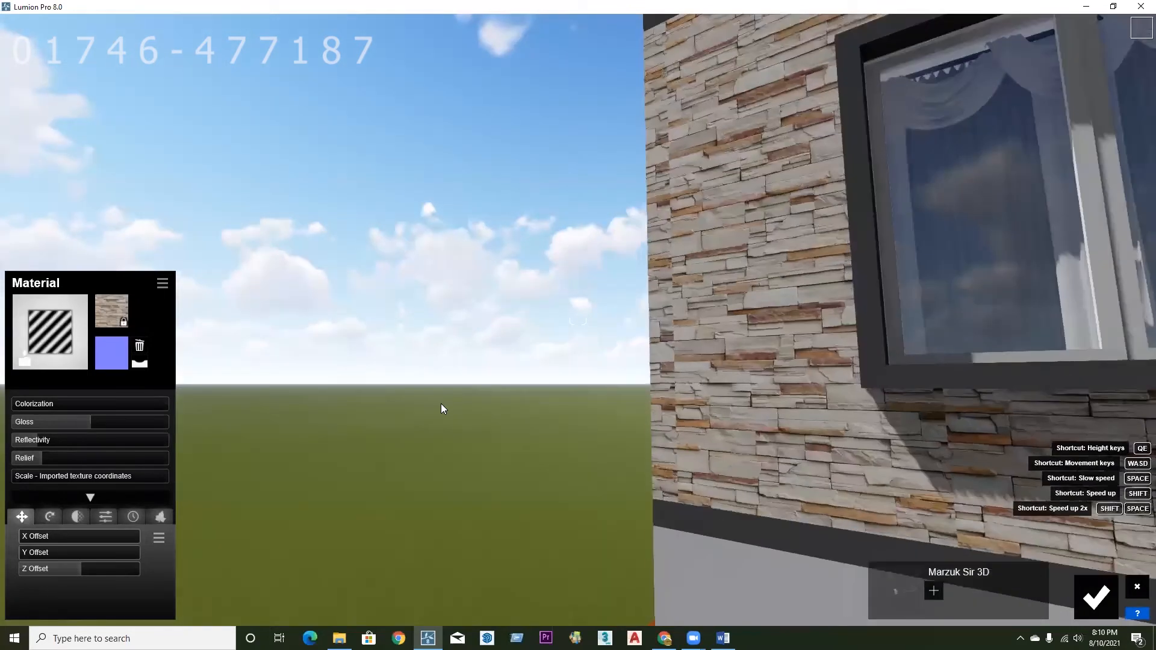
pyautogui.press('w')
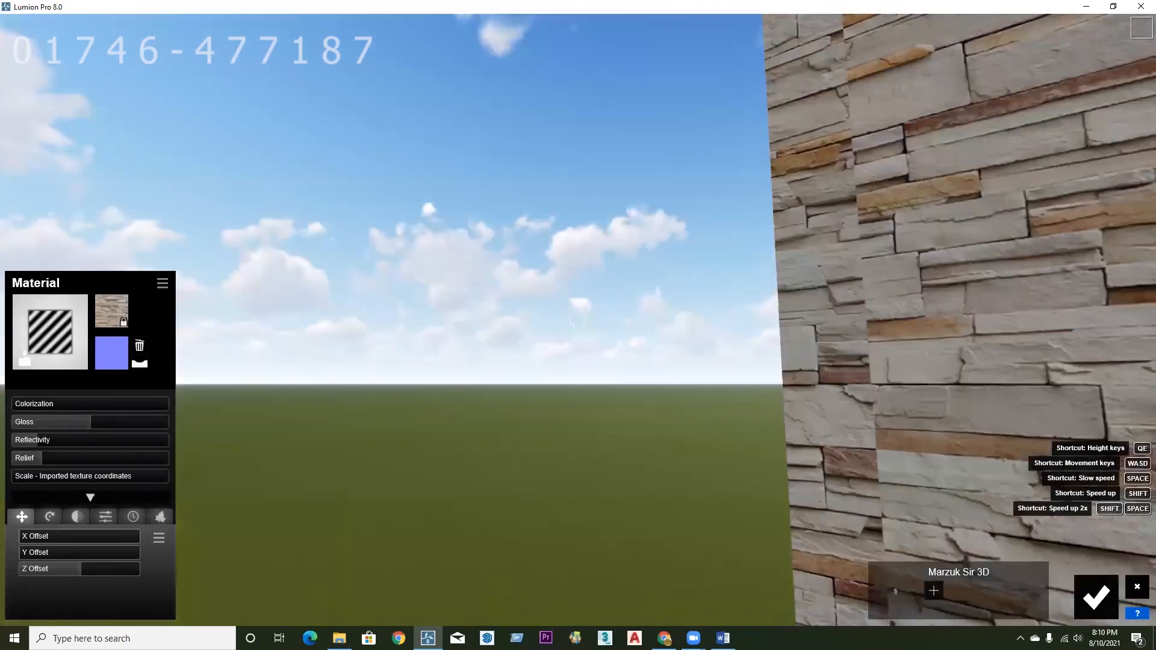
pyautogui.press('s')
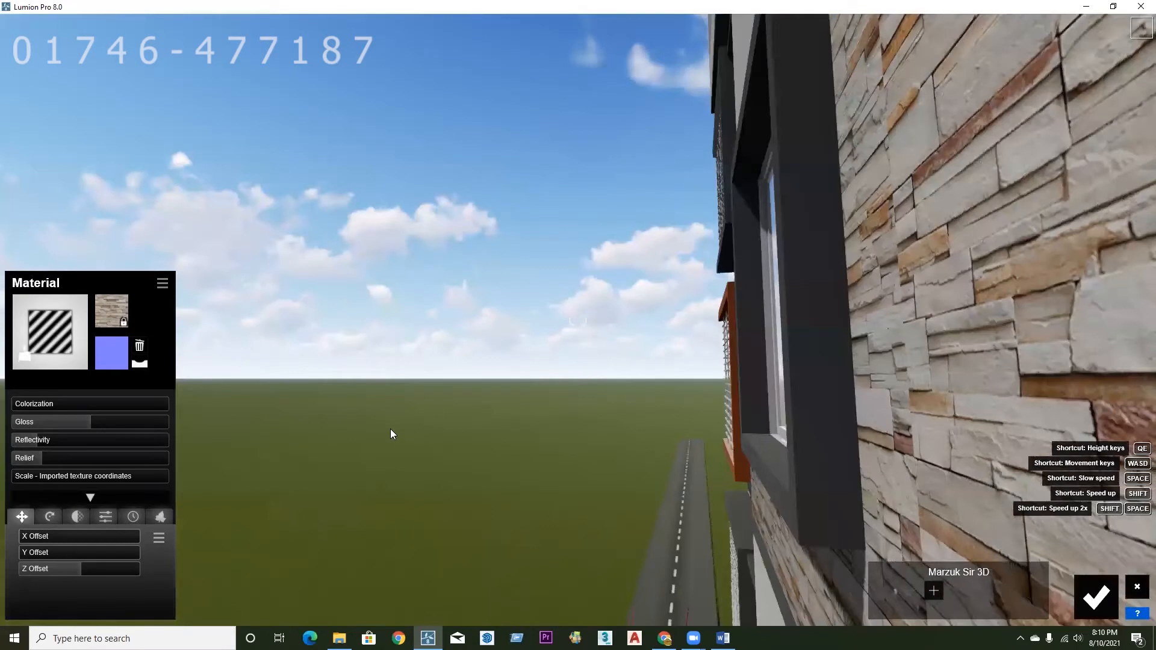
pyautogui.moveTo(386, 435); pyautogui.dragTo(542, 431, button='right')
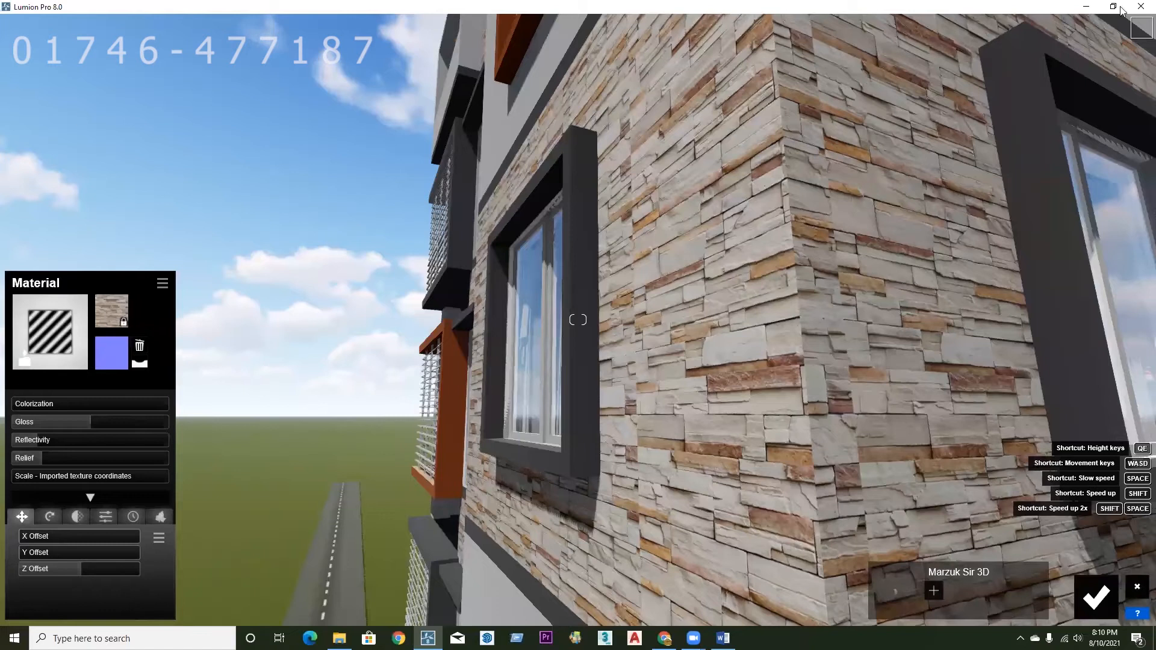
pyautogui.press('s')
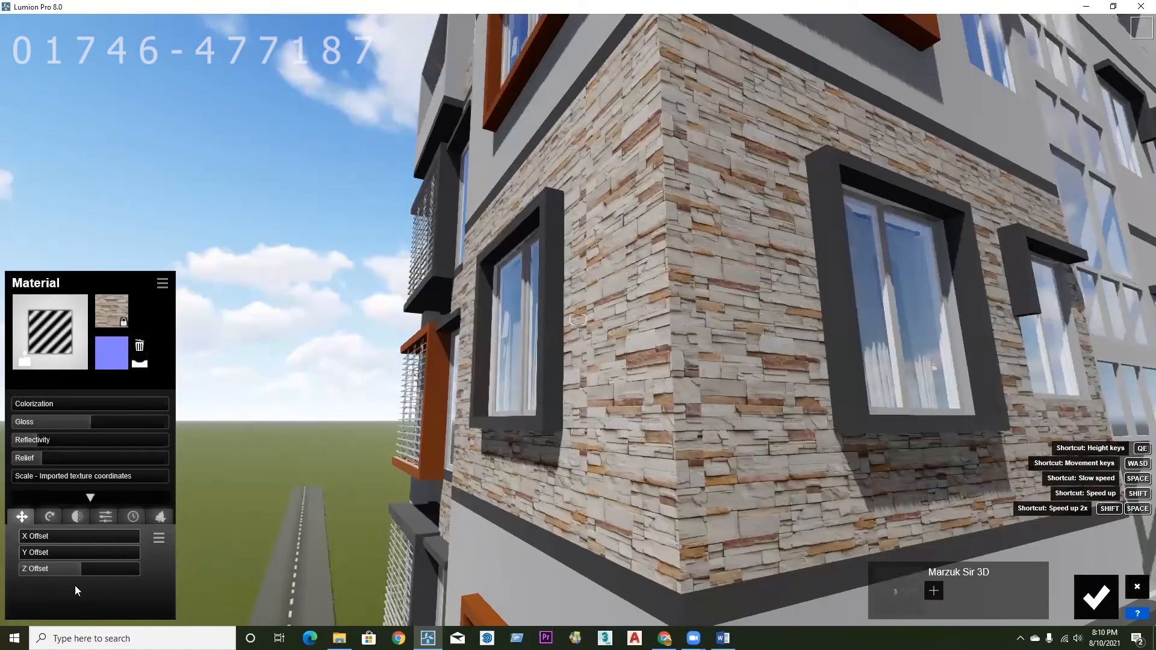
# - Reset the stone texture's Z offset to zero and enlarge the texture scale to about 5.3
pyautogui.moveTo(26, 569); pyautogui.dragTo(15, 571)
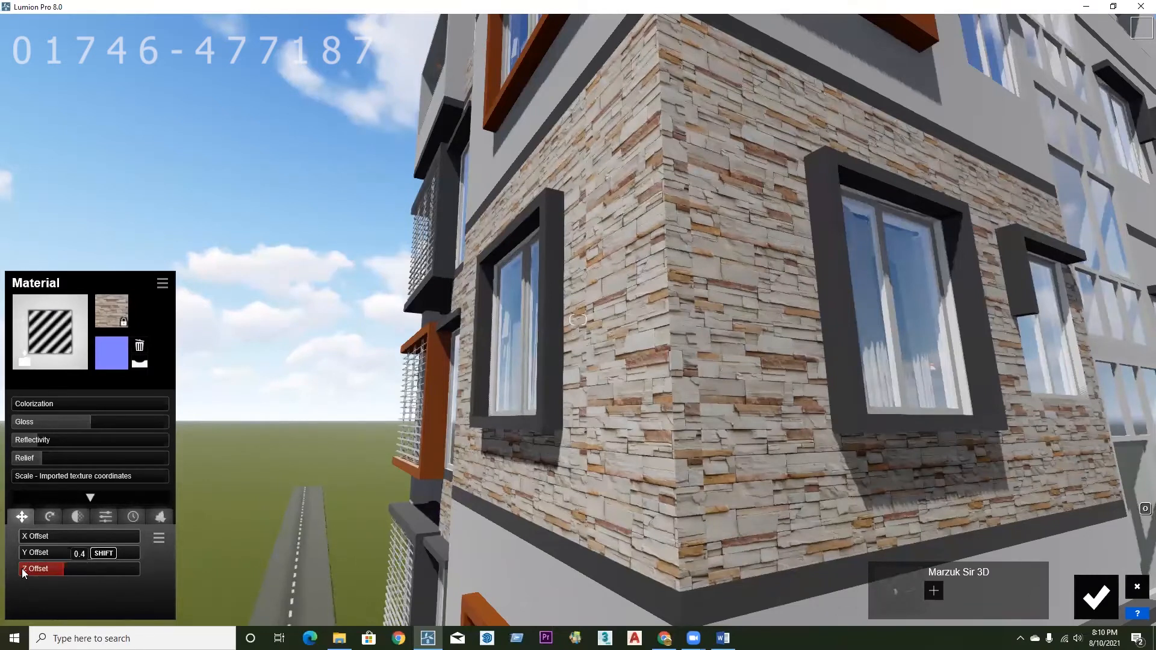
pyautogui.click(33, 475)
pyautogui.moveTo(38, 472); pyautogui.dragTo(48, 472)
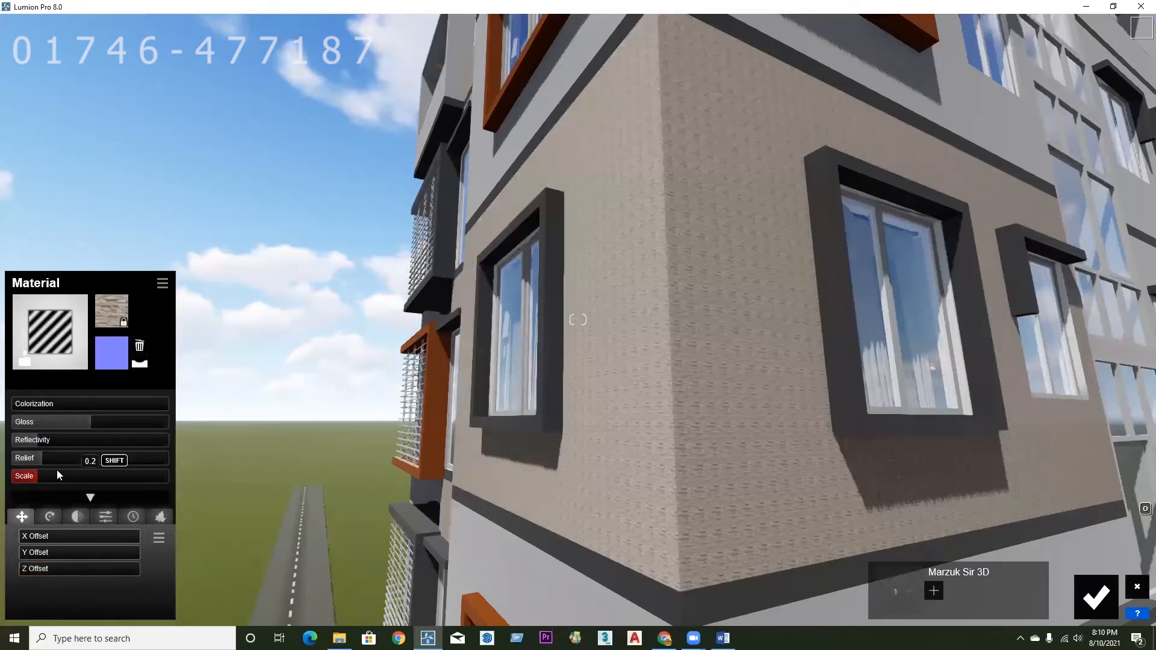
pyautogui.click(58, 475)
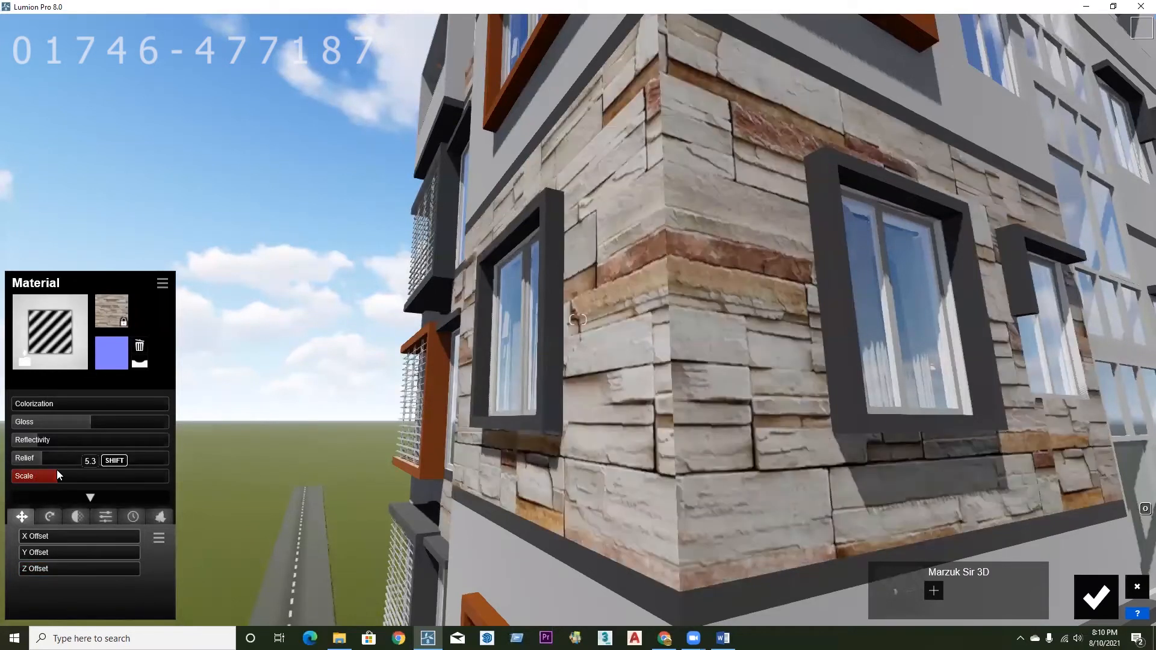
# - Try shifting the enlarged stone texture with Z offsets of 0.2, 0.3 and 0.4
pyautogui.click(45, 566)
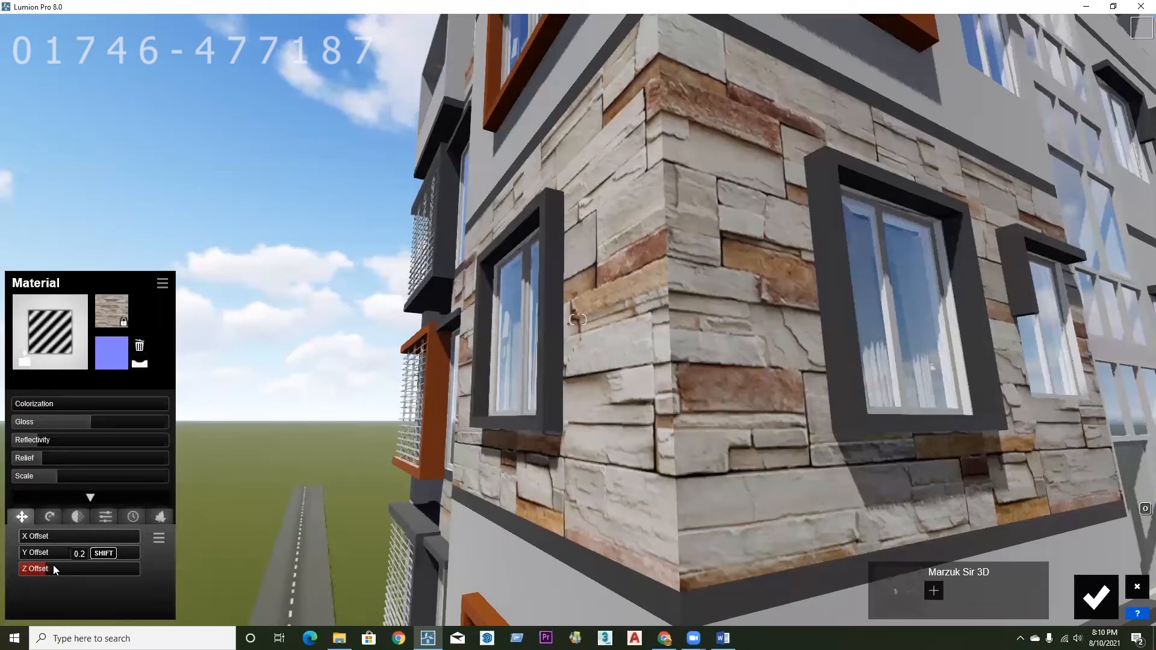
pyautogui.click(55, 566)
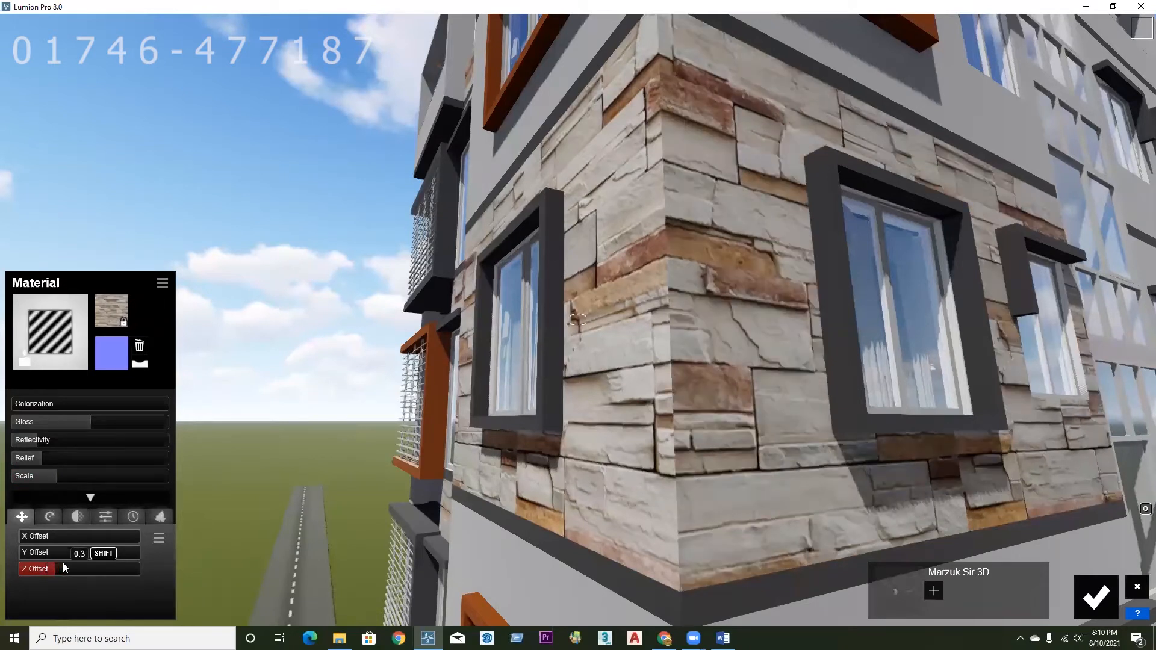
pyautogui.click(62, 564)
pyautogui.click(67, 566)
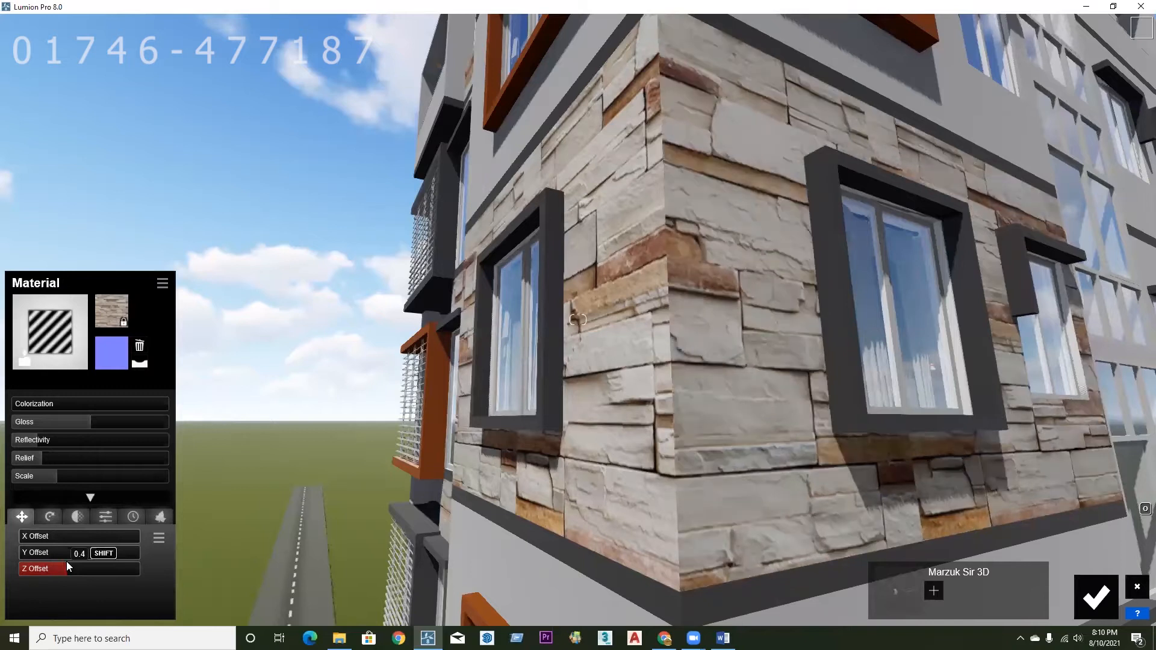
# - Try shifting the enlarged stone texture with the Y offset, starting at 0.1, and with the X offset
pyautogui.click(36, 552)
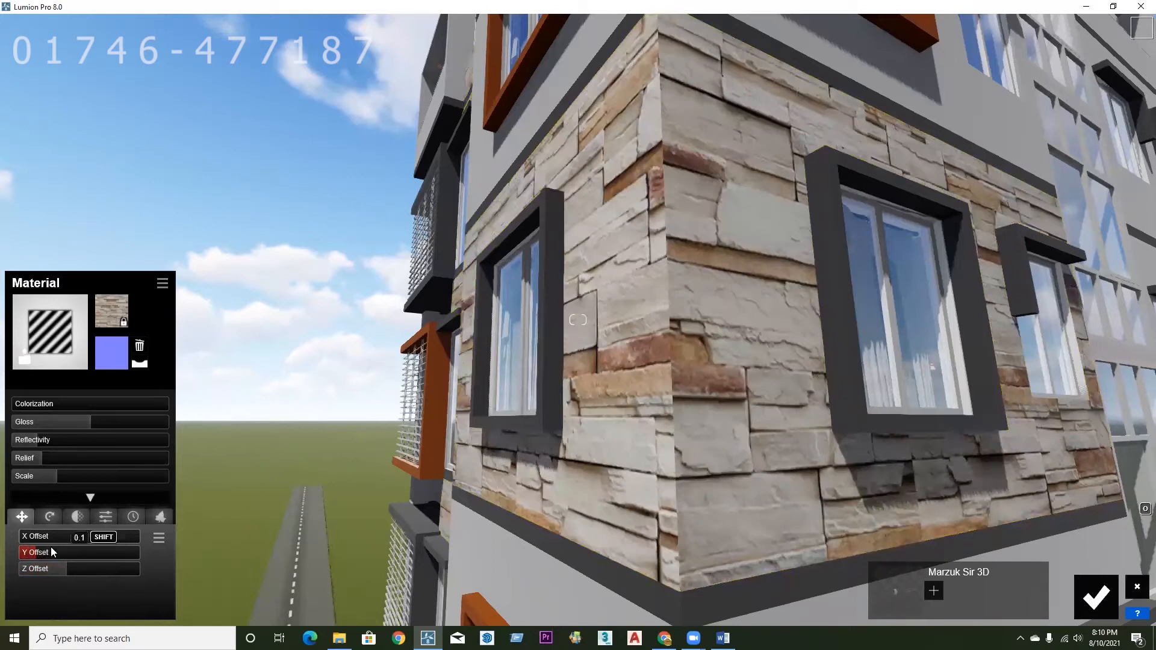
pyautogui.click(53, 548)
pyautogui.moveTo(25, 540); pyautogui.dragTo(92, 549)
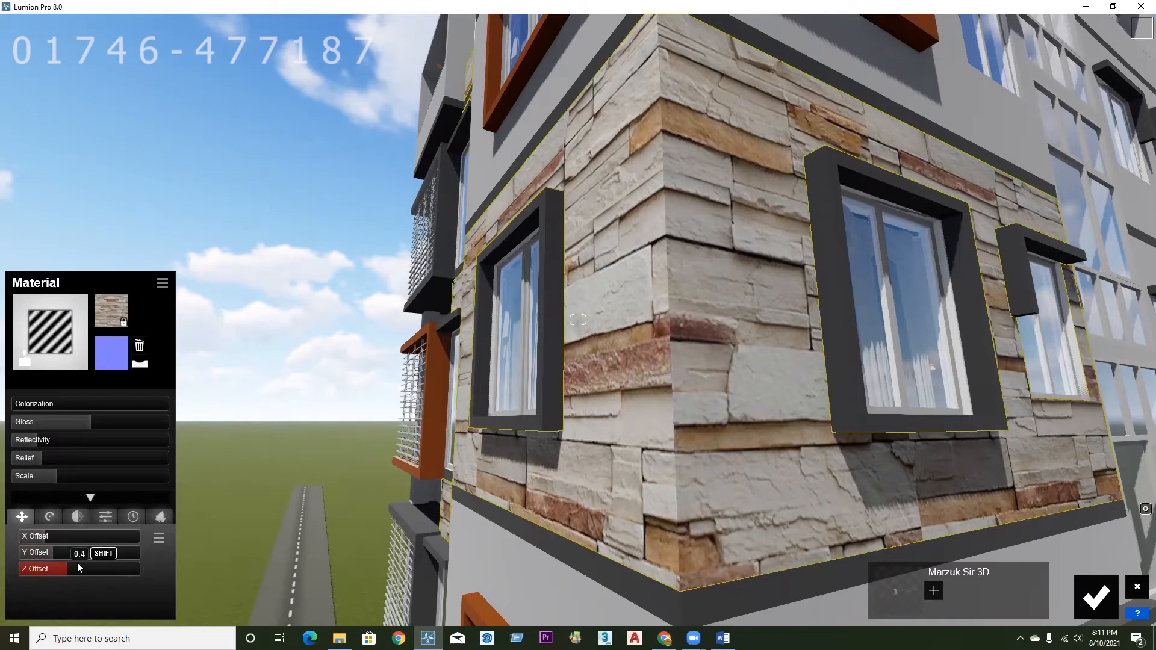
# - Reset the stone texture's X, Y and Z offsets to zero and return its scale to the imported texture coordinates
pyautogui.moveTo(32, 566); pyautogui.dragTo(11, 555)
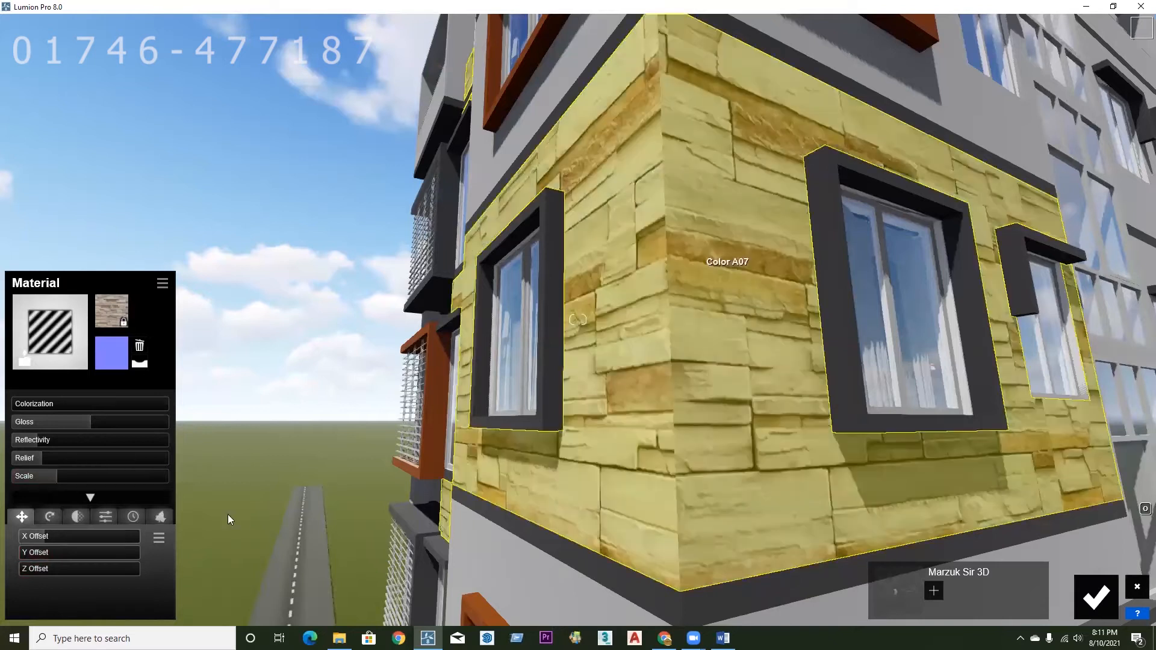
pyautogui.moveTo(38, 538); pyautogui.dragTo(9, 543)
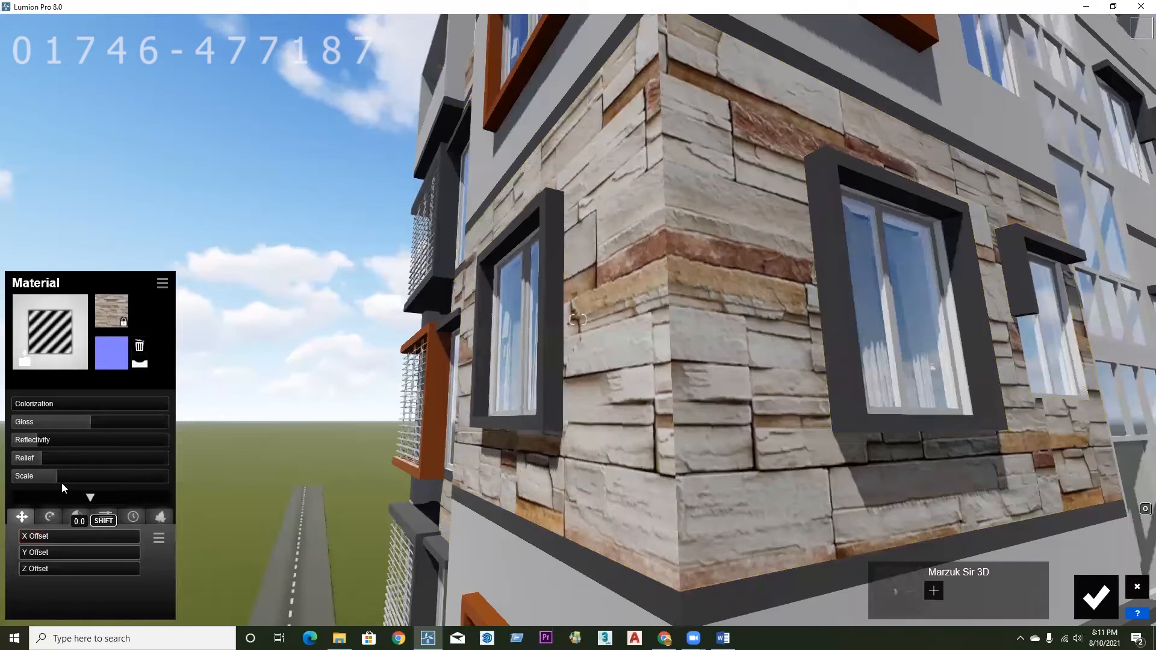
pyautogui.moveTo(51, 477); pyautogui.dragTo(5, 480)
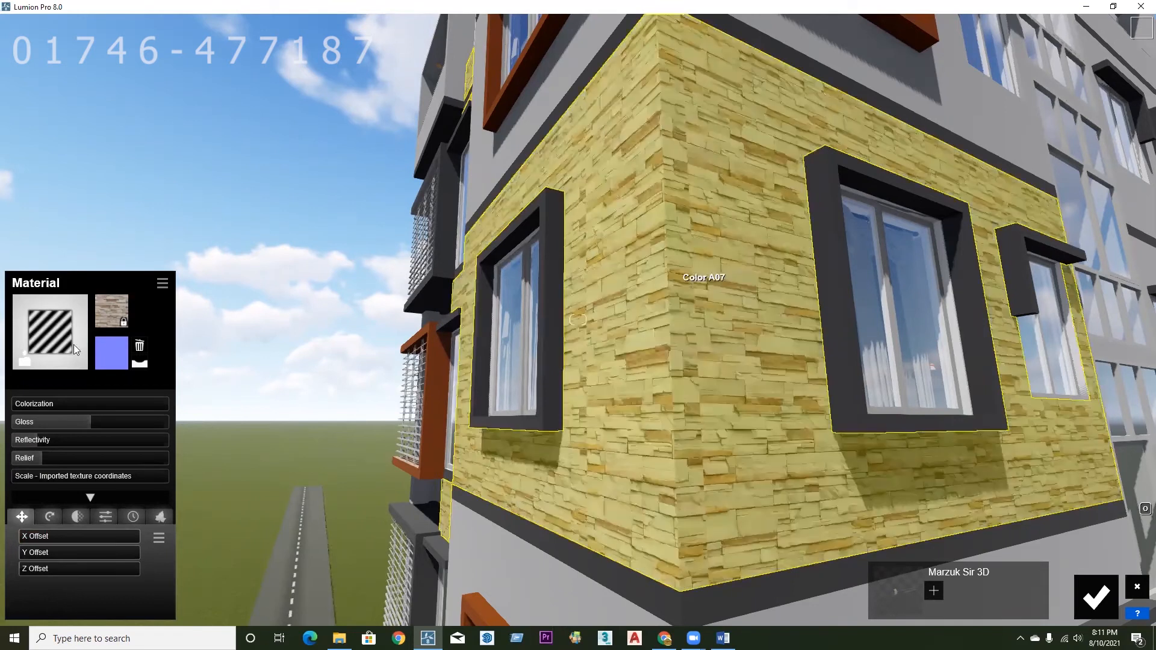
pyautogui.moveTo(133, 464)
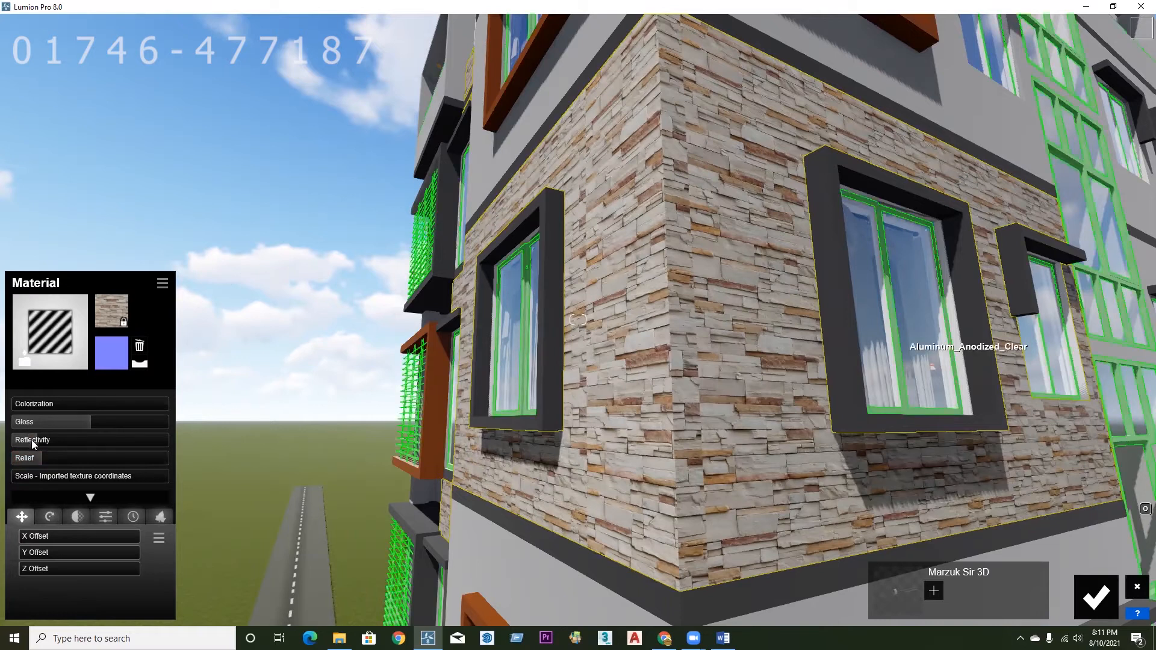
# - Raise the stone wall material's reflectivity to 0.3 and reduce its gloss
pyautogui.moveTo(32, 442)
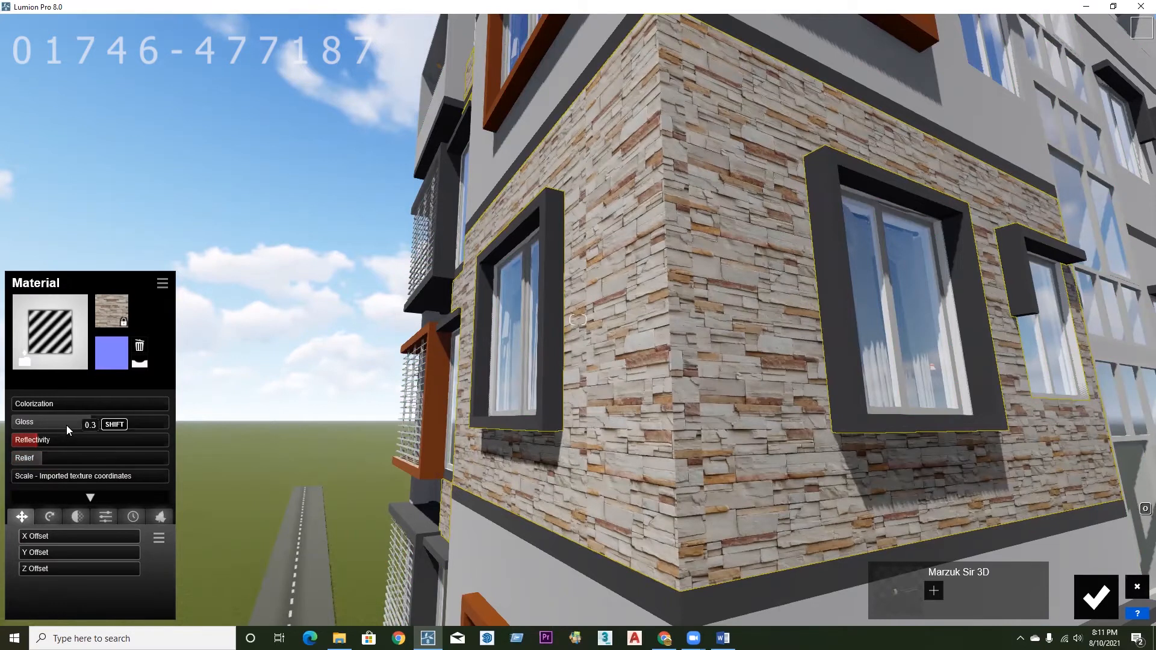
pyautogui.moveTo(84, 426)
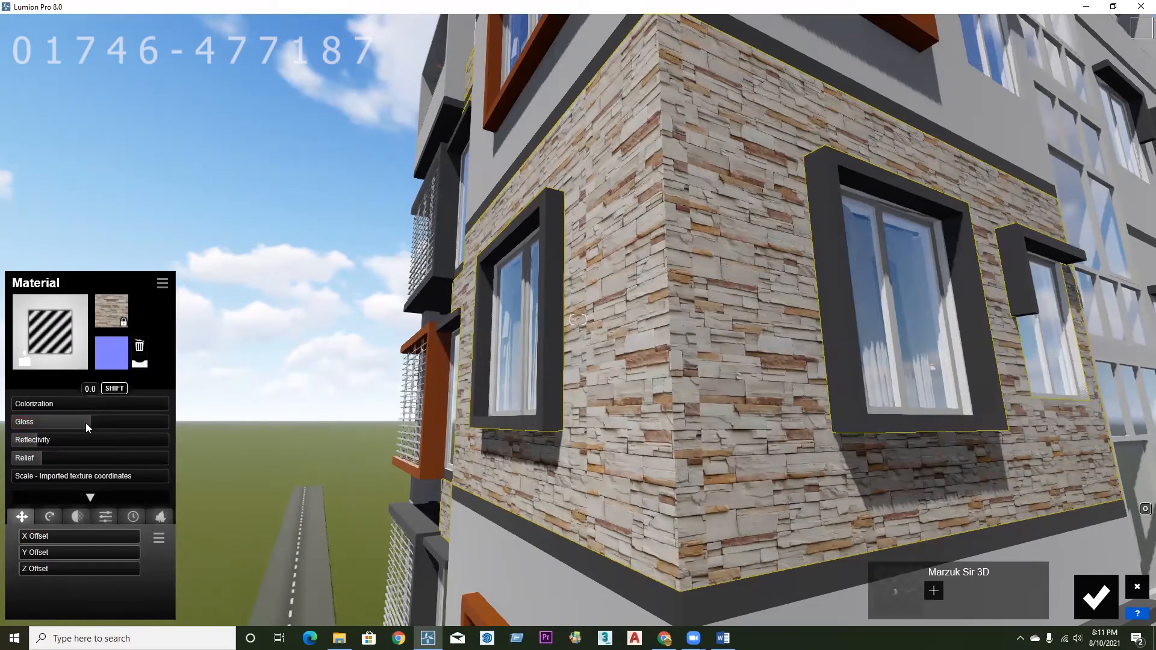
pyautogui.moveTo(63, 423); pyautogui.dragTo(22, 421)
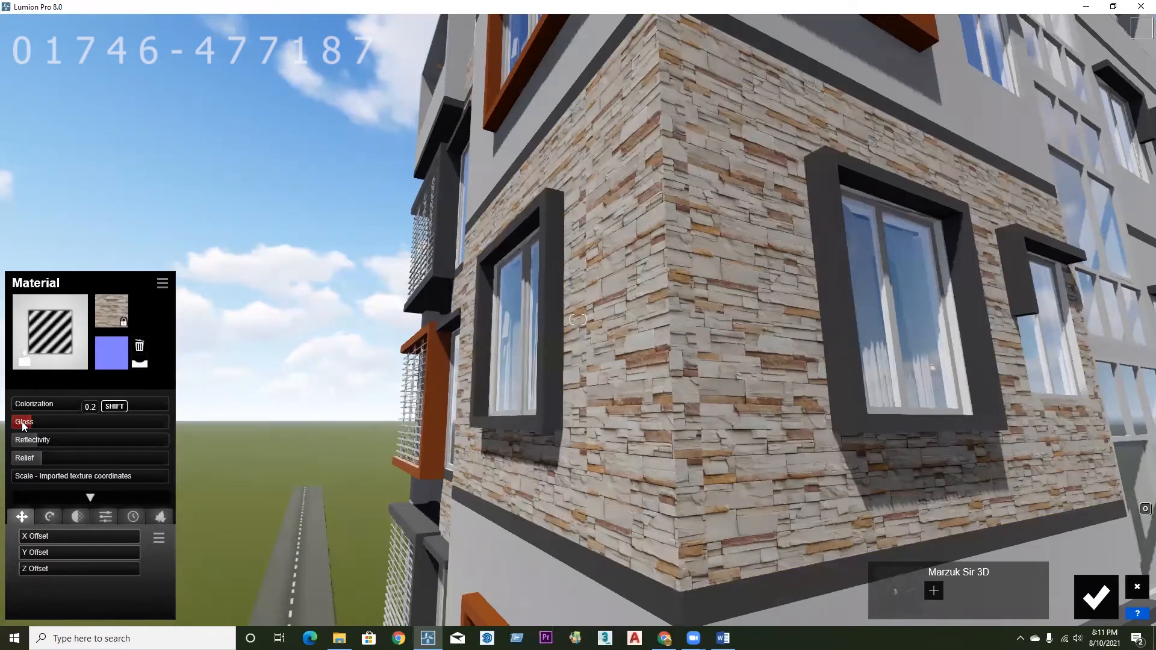
pyautogui.click(157, 427)
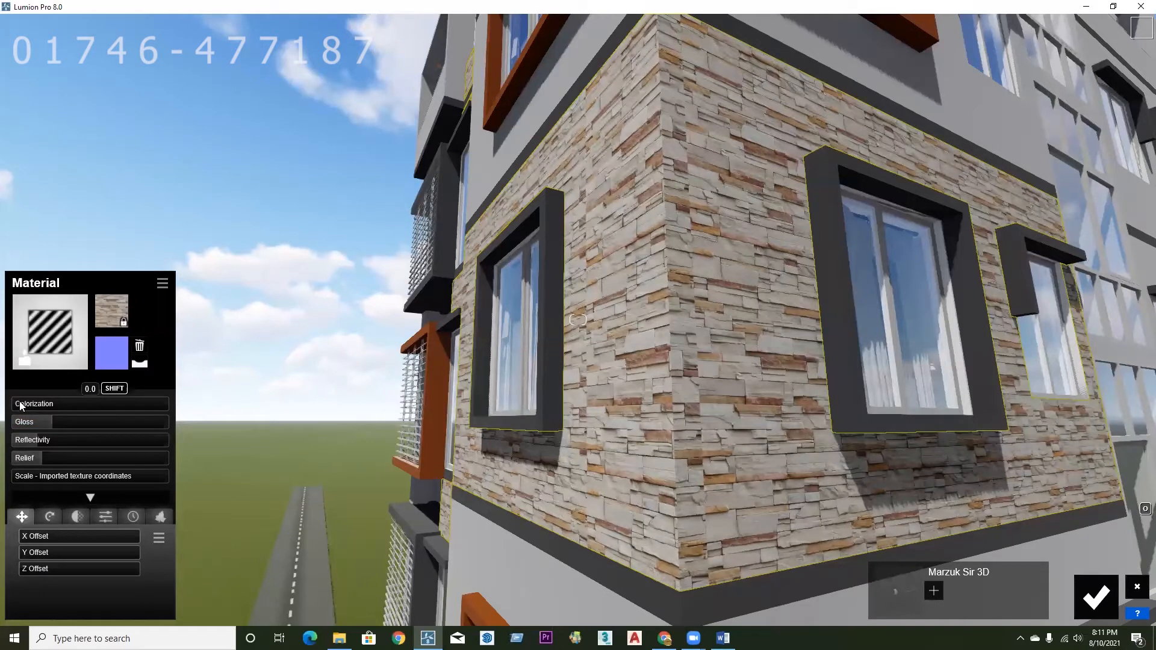
# - Try tinting the stone texture green with colorization values of 0.3 and 0.7, and return the colorization to zero
pyautogui.click(35, 406)
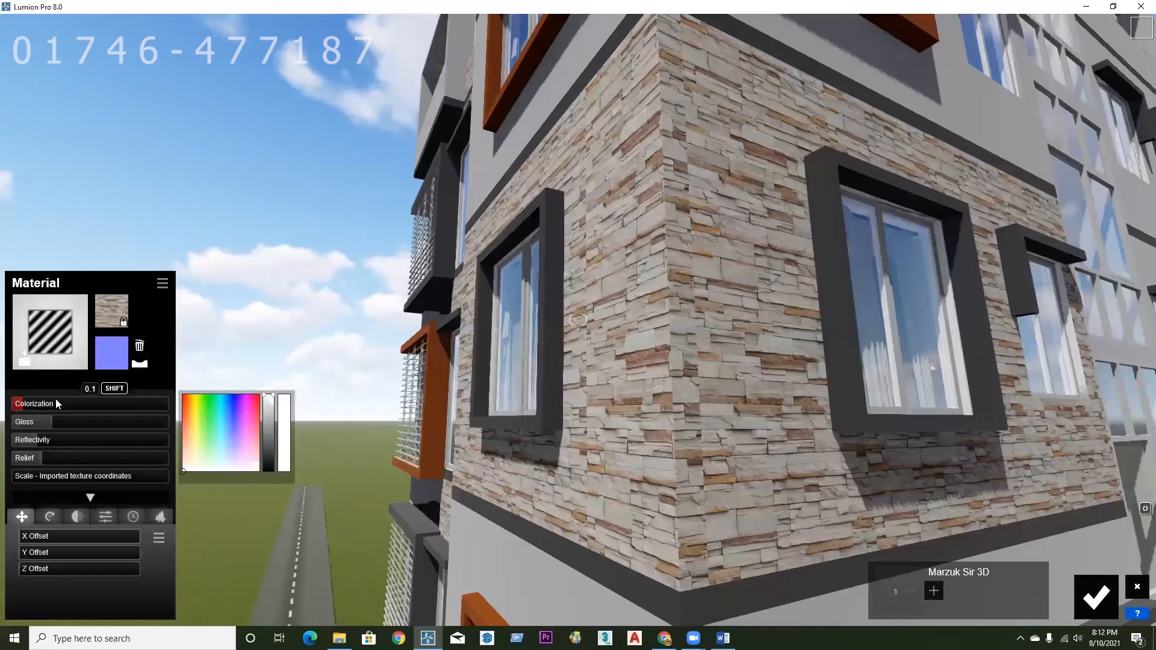
pyautogui.click(63, 400)
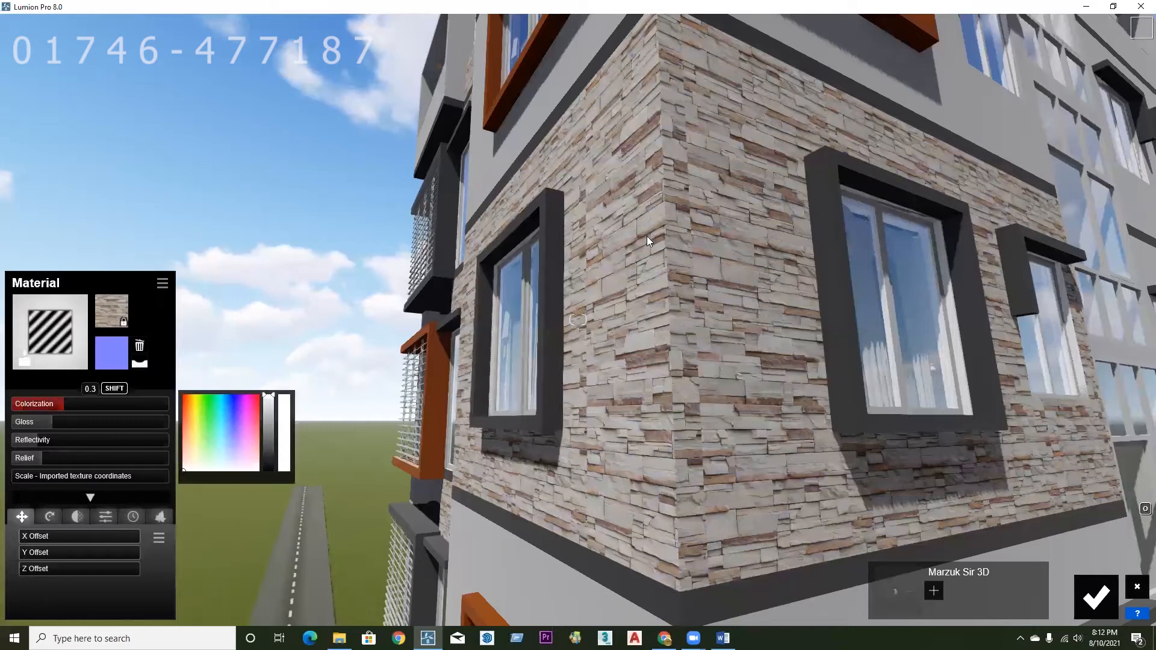
pyautogui.click(271, 409)
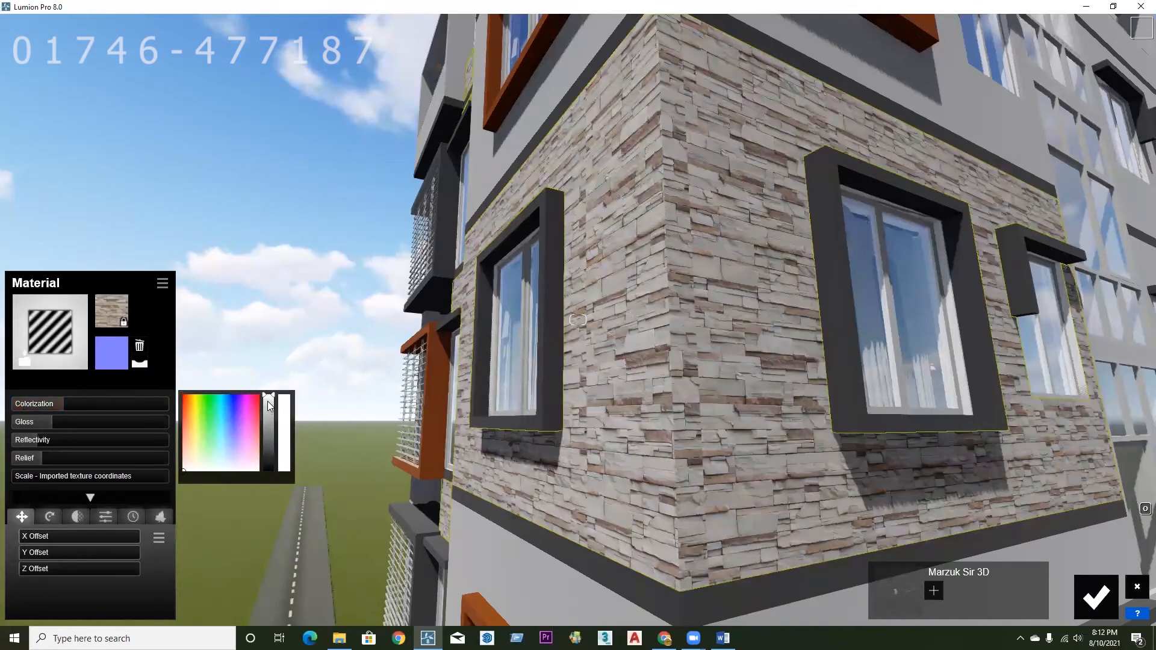
pyautogui.click(207, 405)
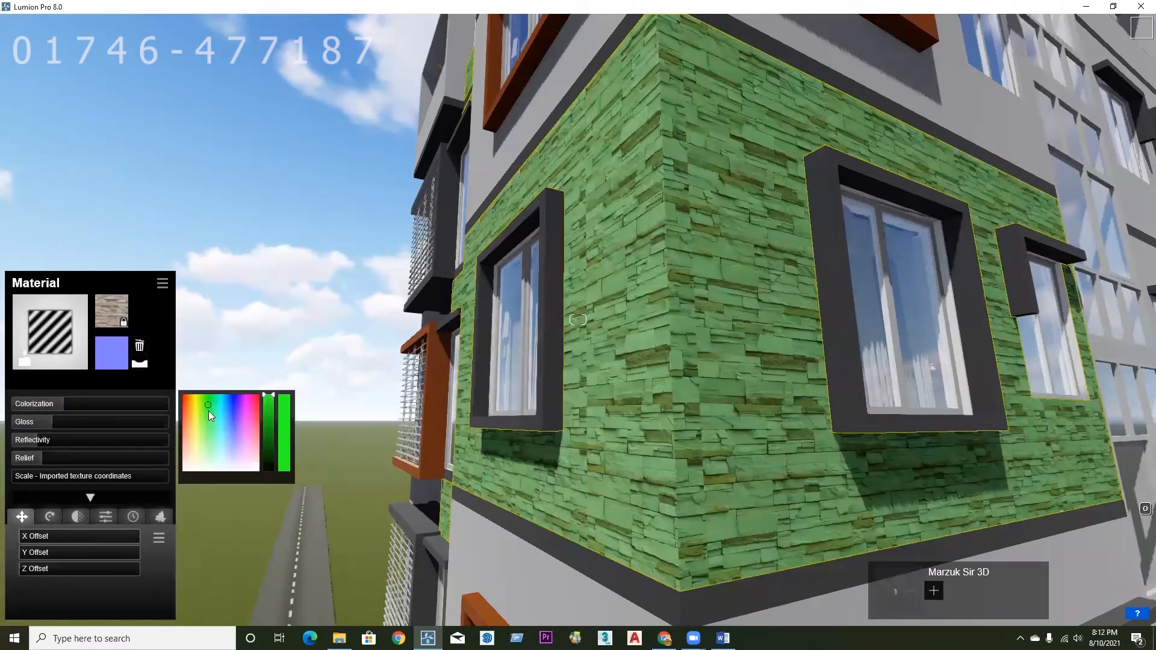
pyautogui.click(63, 404)
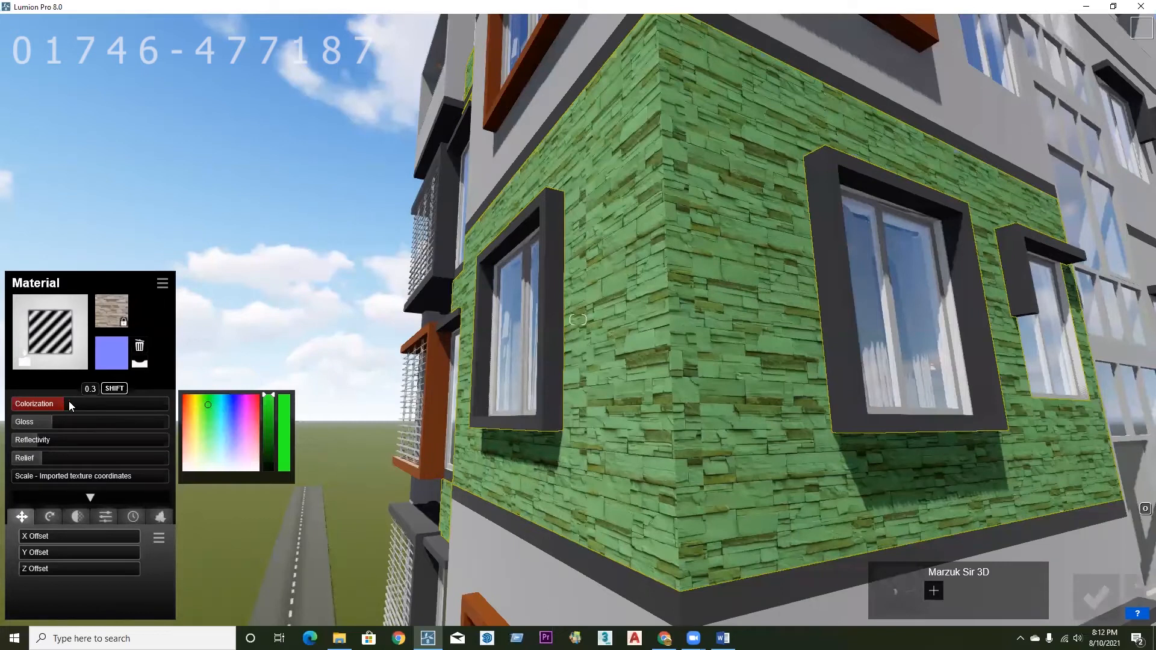
pyautogui.moveTo(83, 407); pyautogui.dragTo(127, 404)
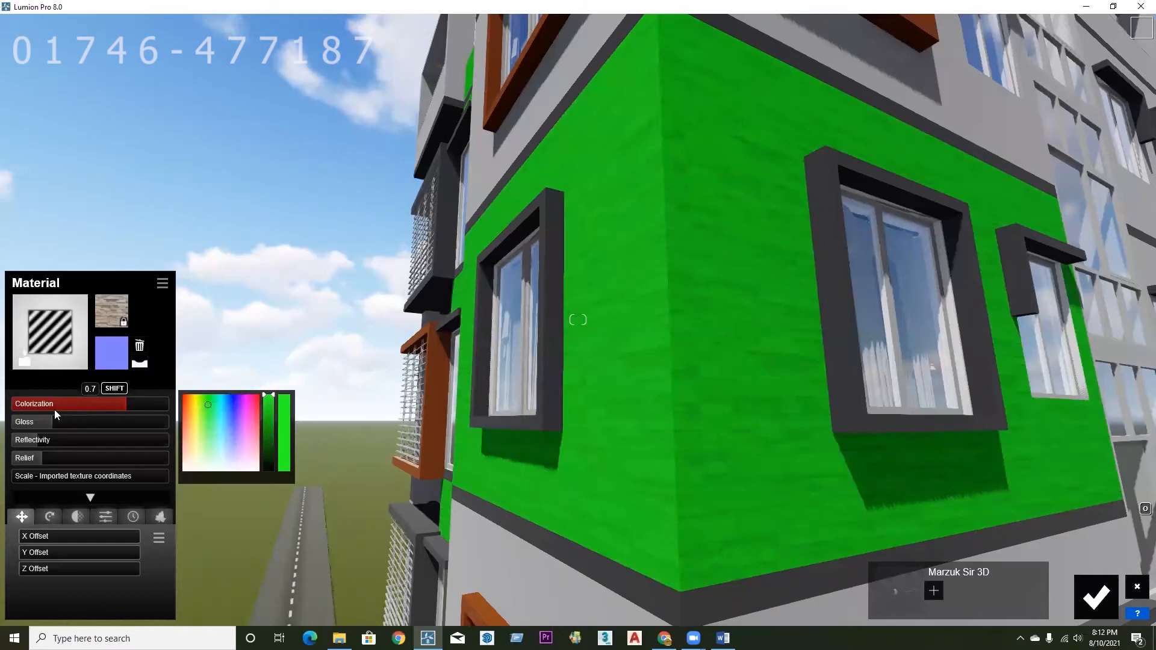
pyautogui.moveTo(36, 411); pyautogui.dragTo(28, 411)
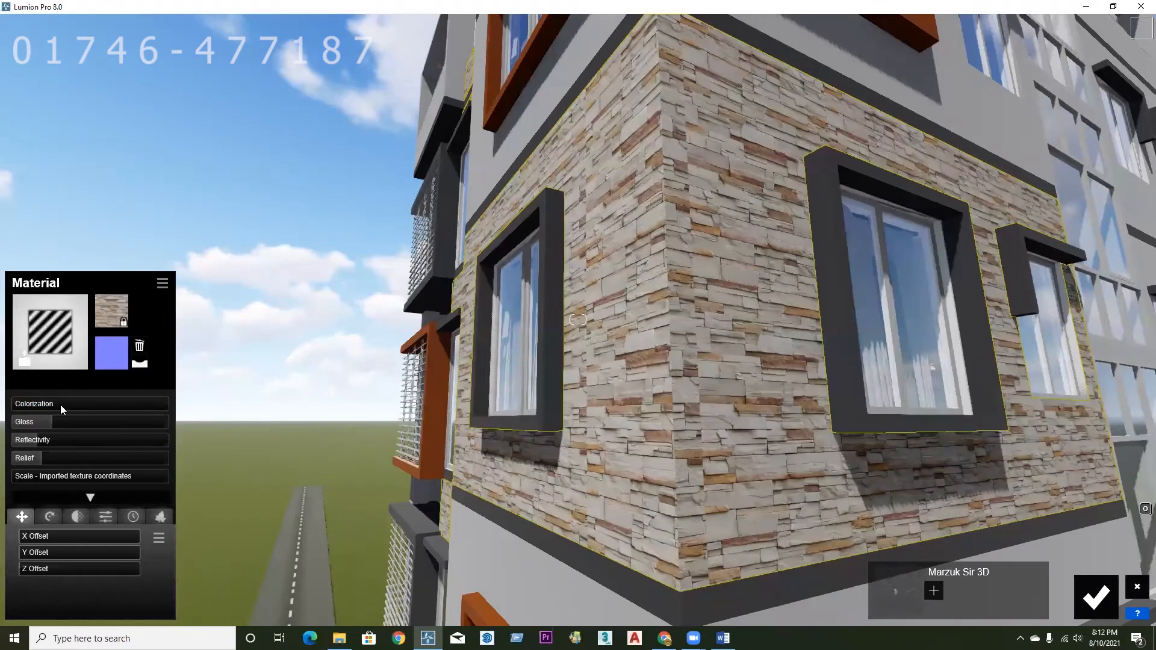
pyautogui.moveTo(25, 406)
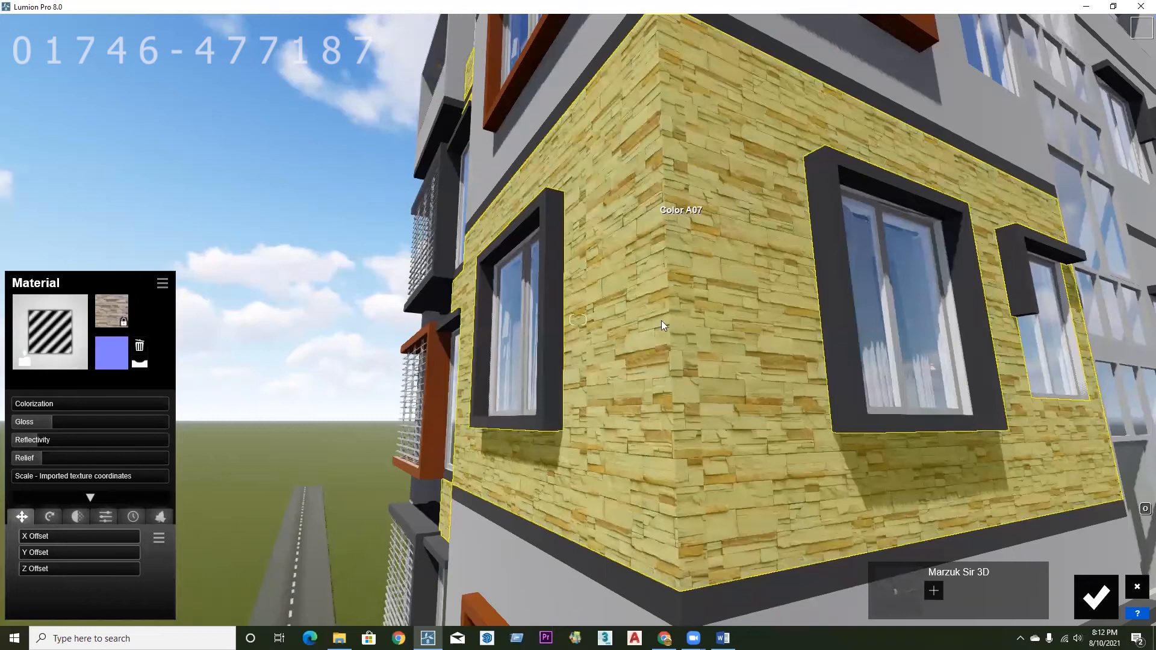
# - Examine the stone cladding across the whole building from farther away
pyautogui.scroll(-1, 452, 305)
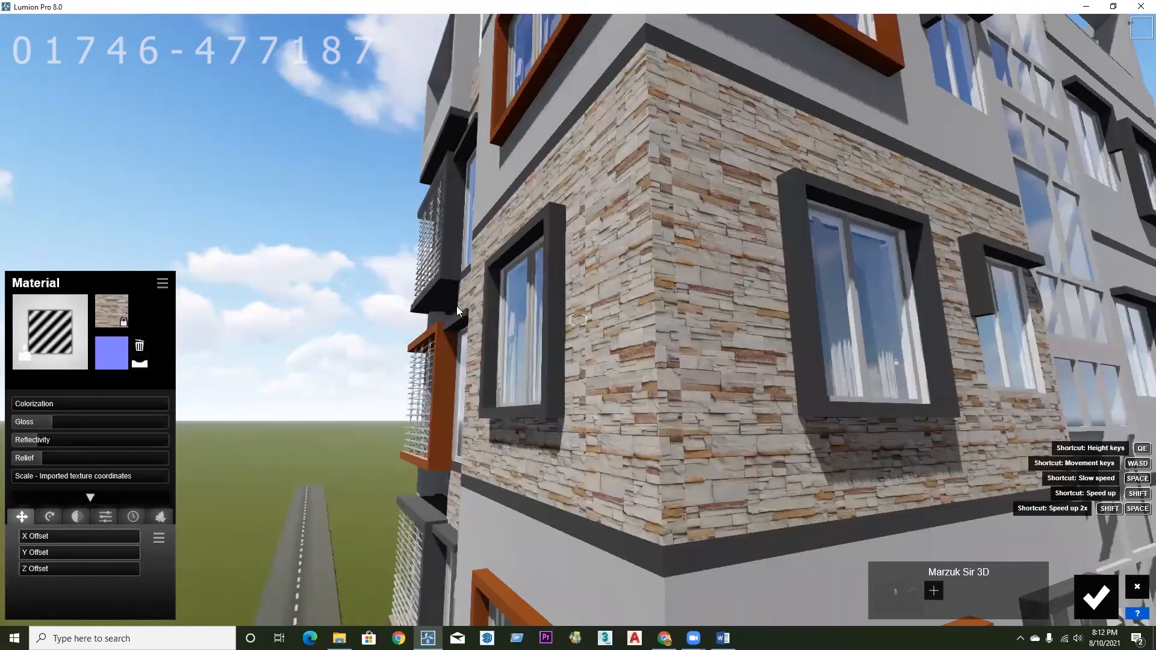
pyautogui.scroll(-2, 465, 315)
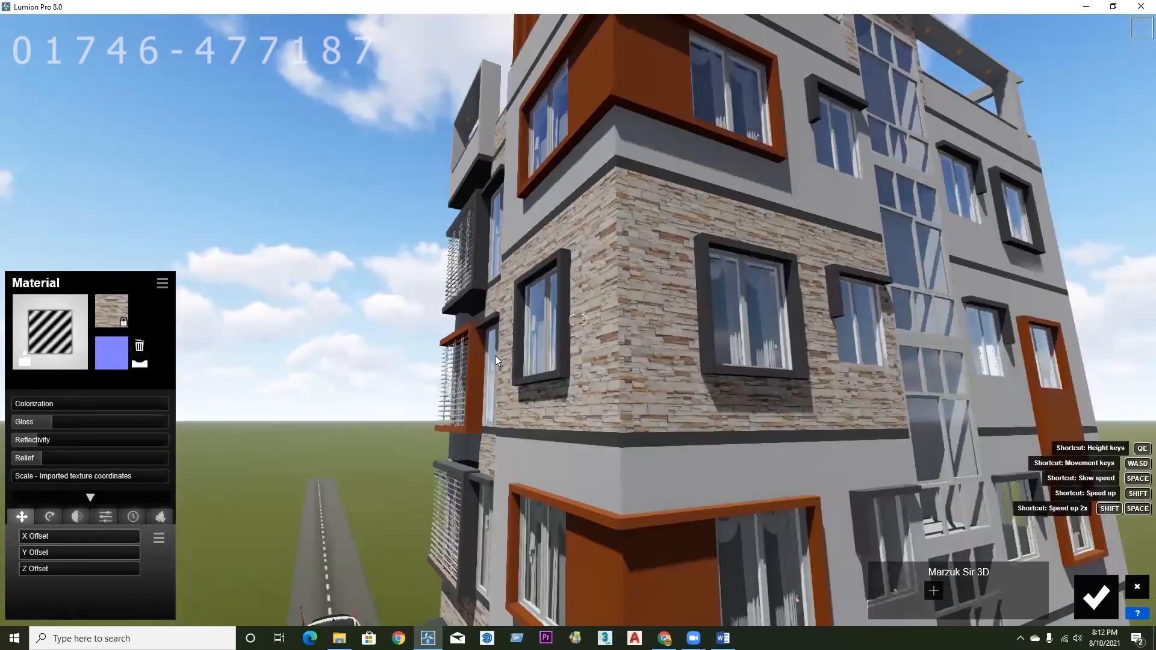
pyautogui.scroll(-2, 497, 364)
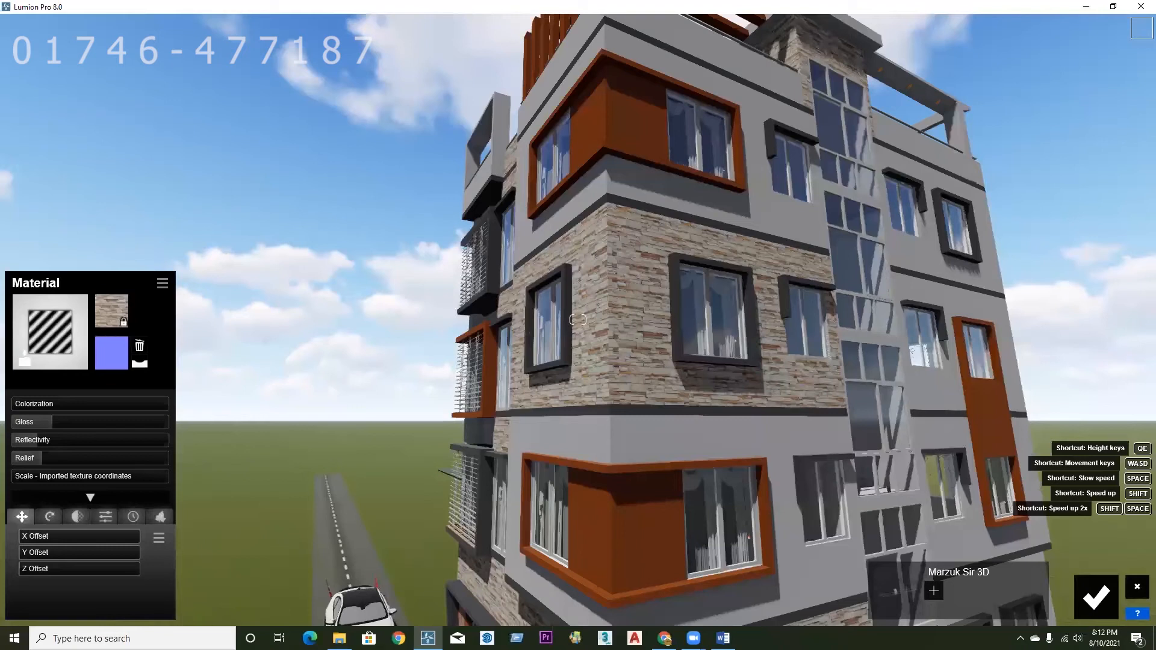
pyautogui.scroll(-2, 531, 360)
pyautogui.moveTo(531, 359); pyautogui.dragTo(531, 359, button='right')
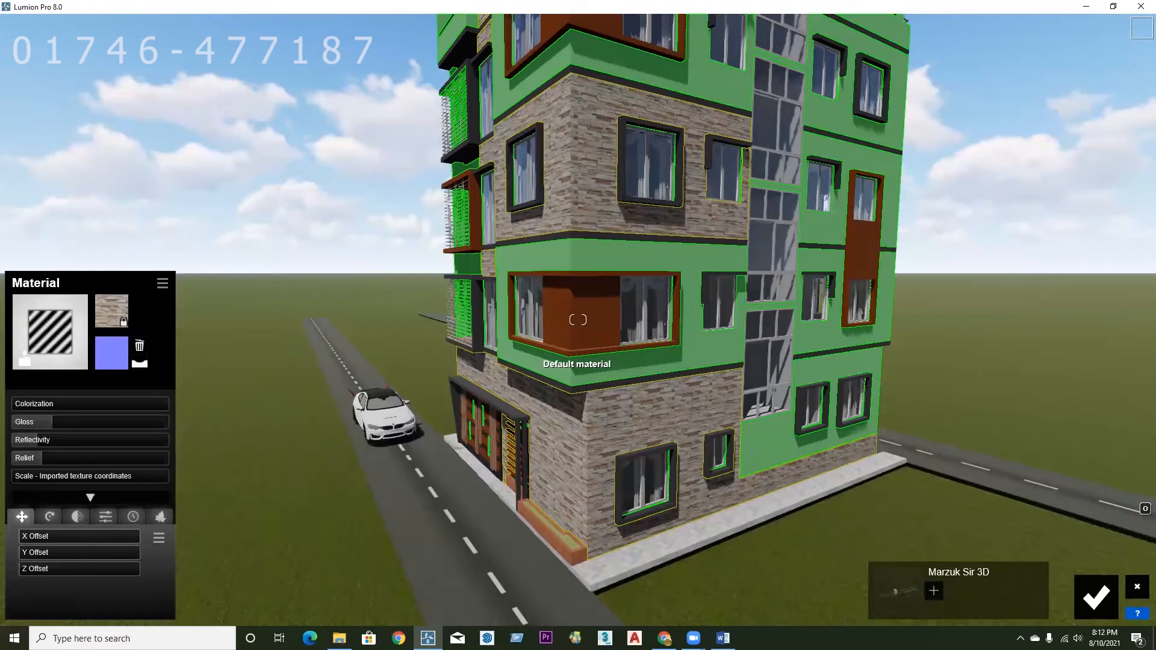
pyautogui.moveTo(627, 332); pyautogui.dragTo(632, 284, button='right')
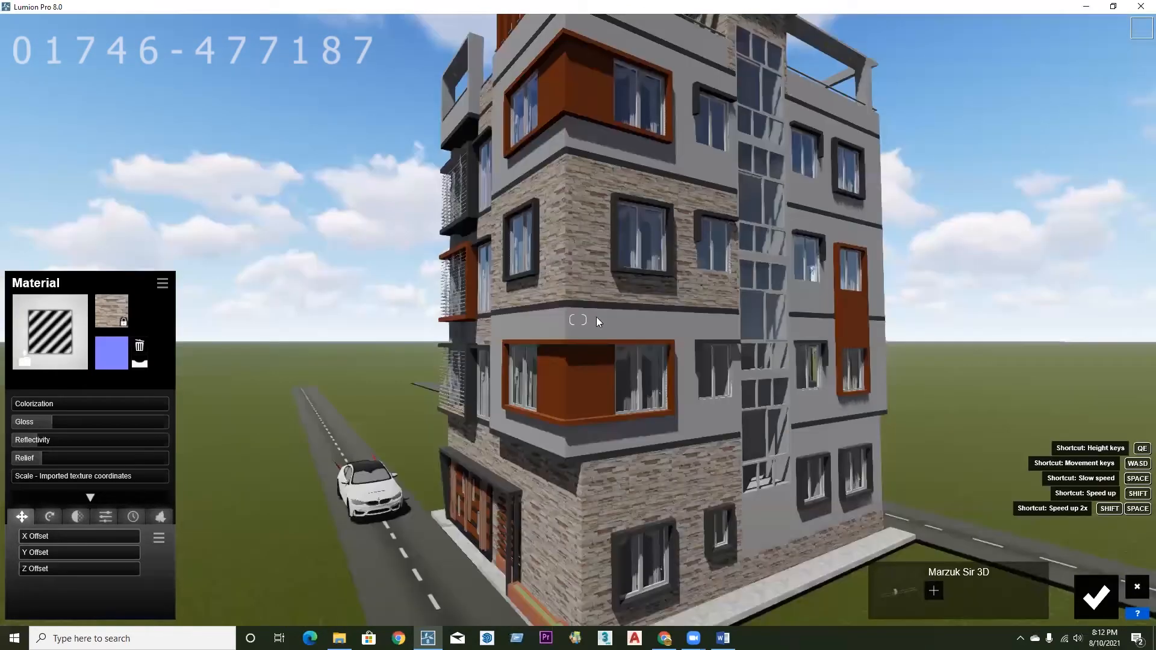
pyautogui.moveTo(583, 326); pyautogui.dragTo(582, 328, button='right')
# - Accept the stone material and assign the custom Standard material to the orange corner window surround (Color C07)
pyautogui.press('w')
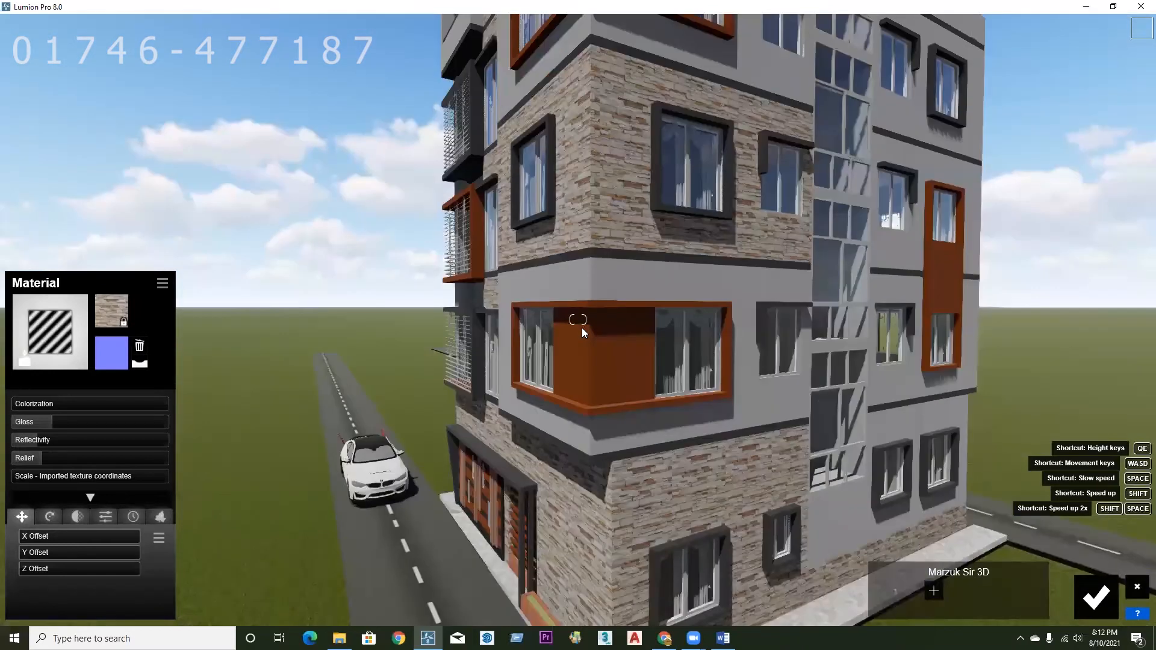
pyautogui.press('w')
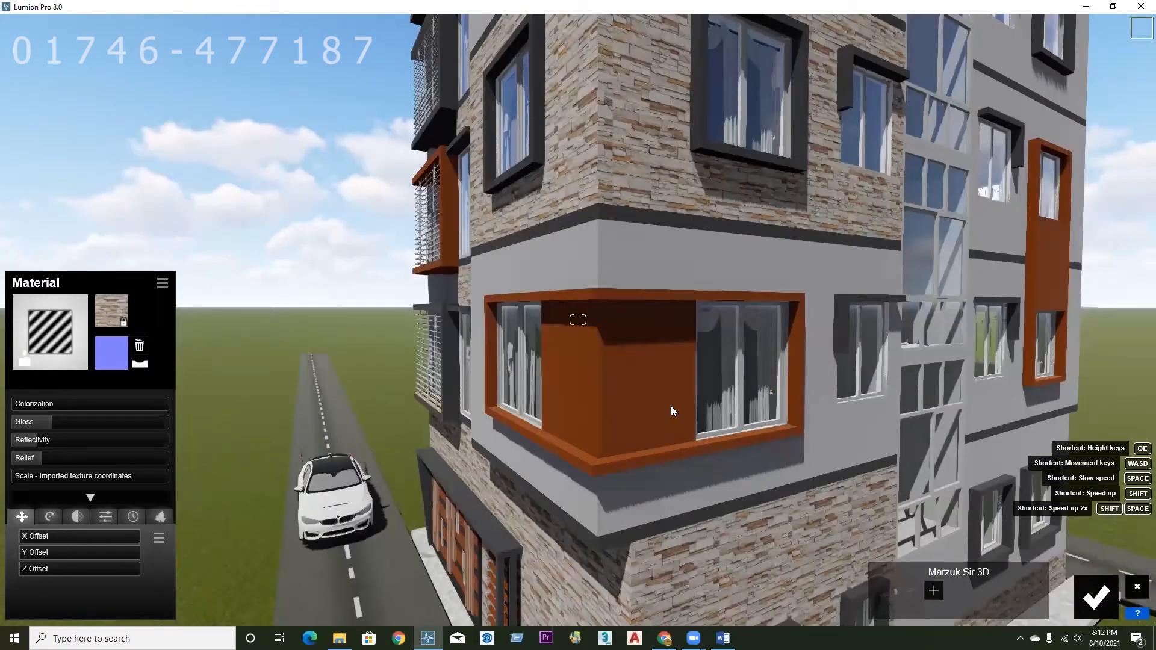
pyautogui.moveTo(533, 370); pyautogui.dragTo(560, 387, button='right')
pyautogui.press('w')
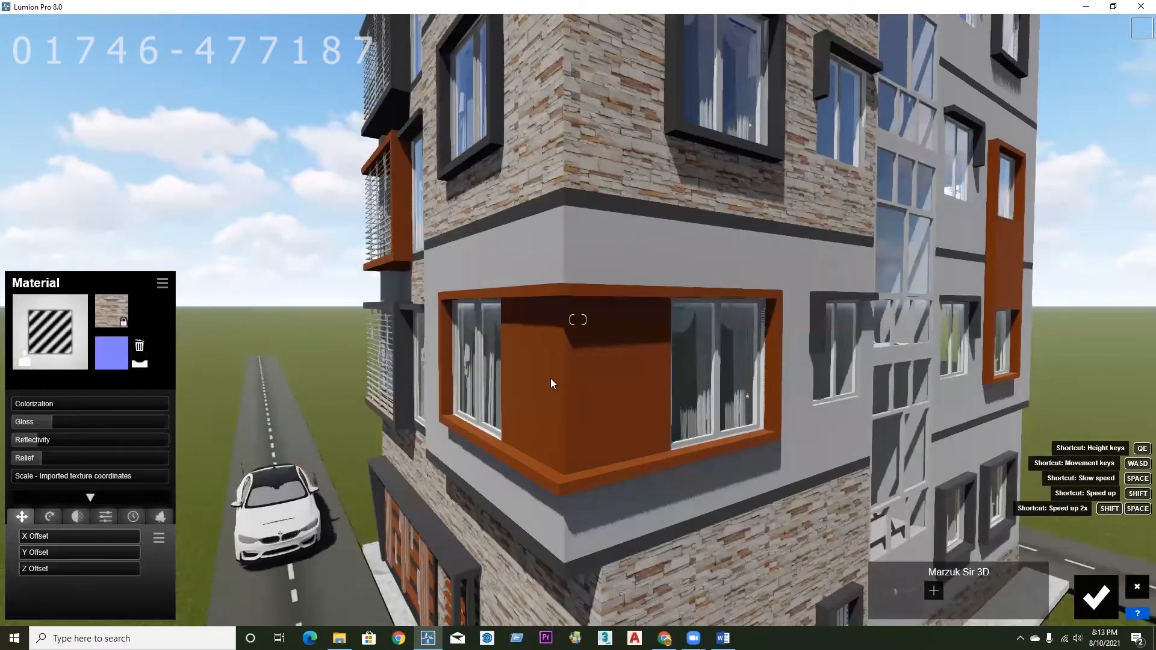
pyautogui.click(550, 379)
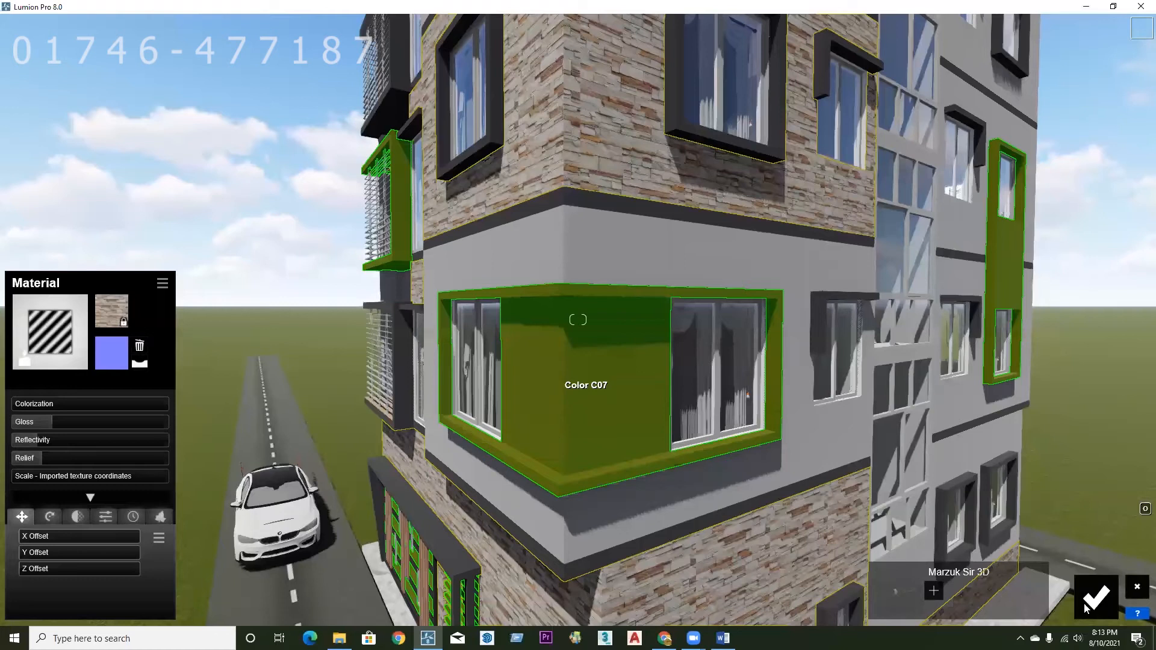
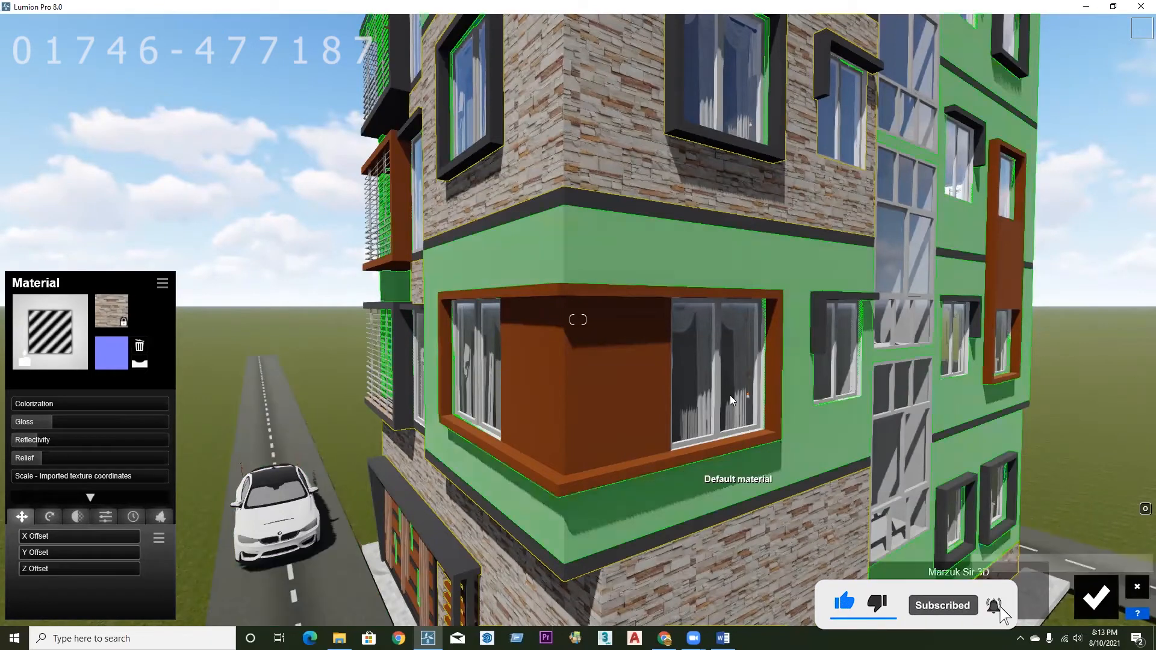
pyautogui.click(1104, 599)
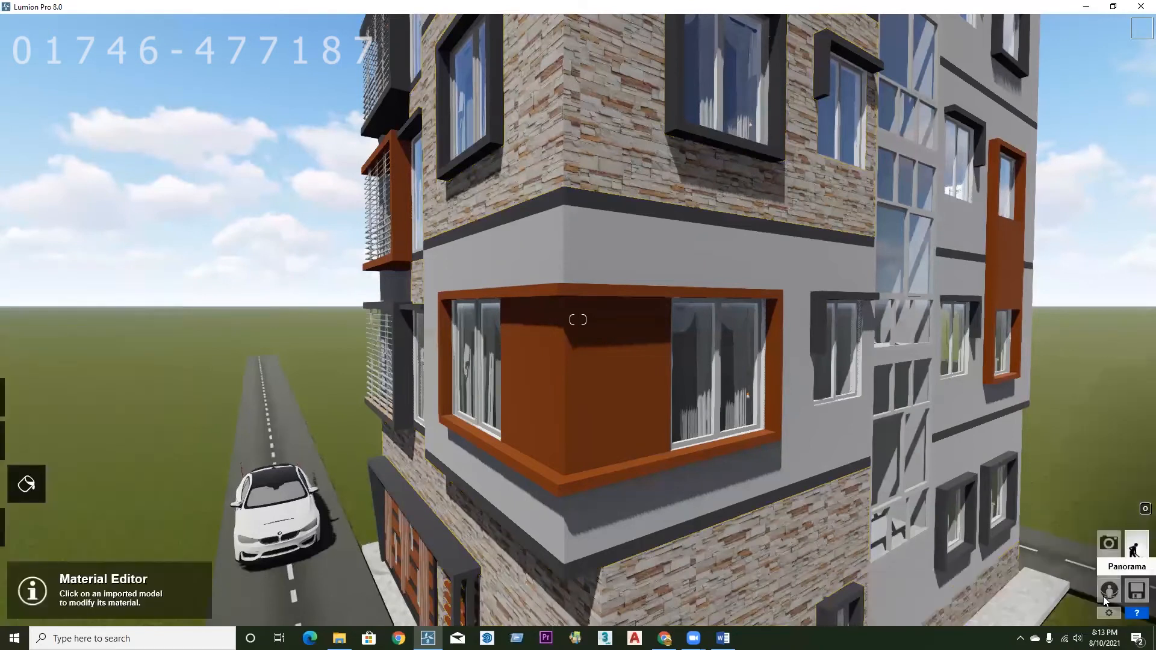
pyautogui.click(575, 376)
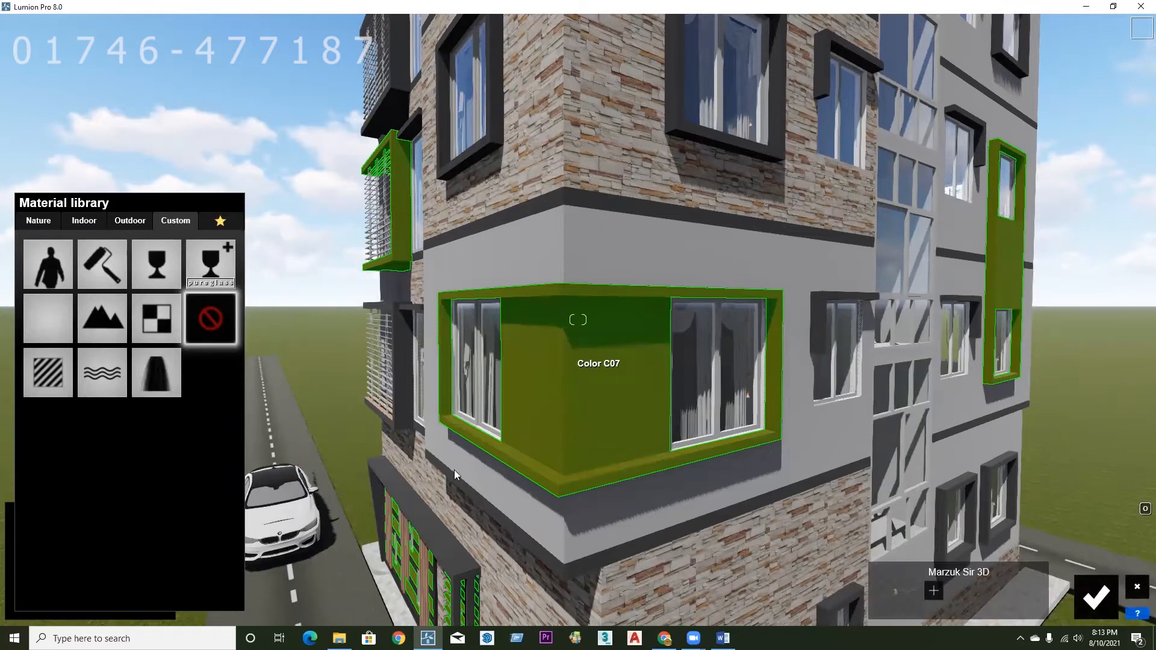
pyautogui.click(37, 374)
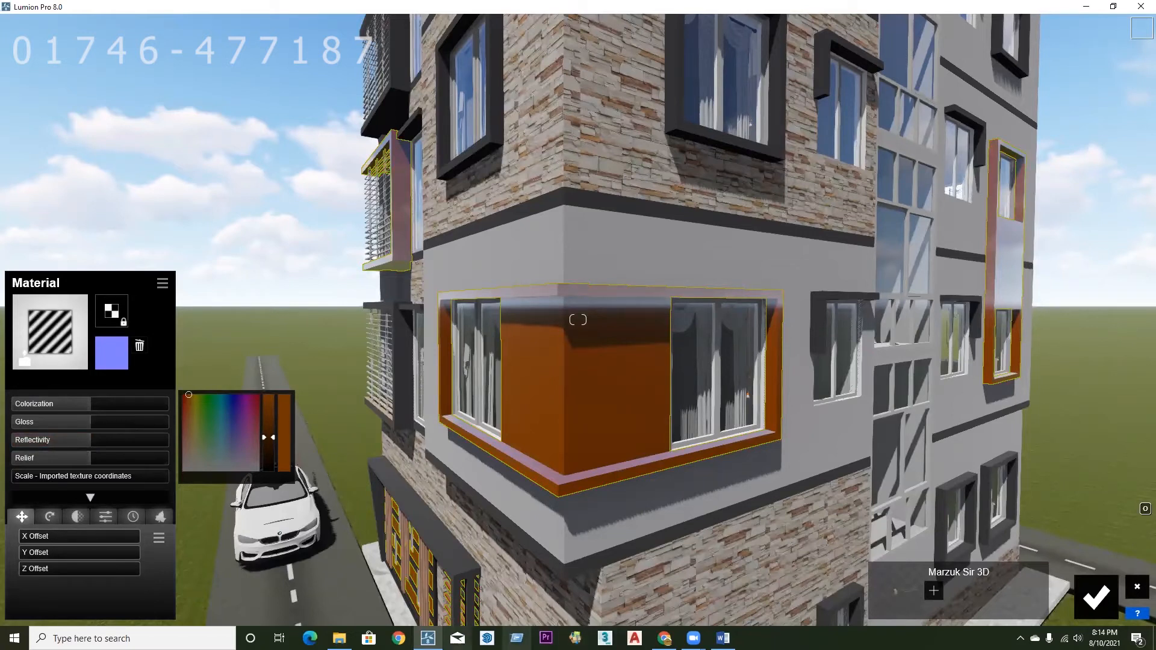
pyautogui.moveTo(665, 638)
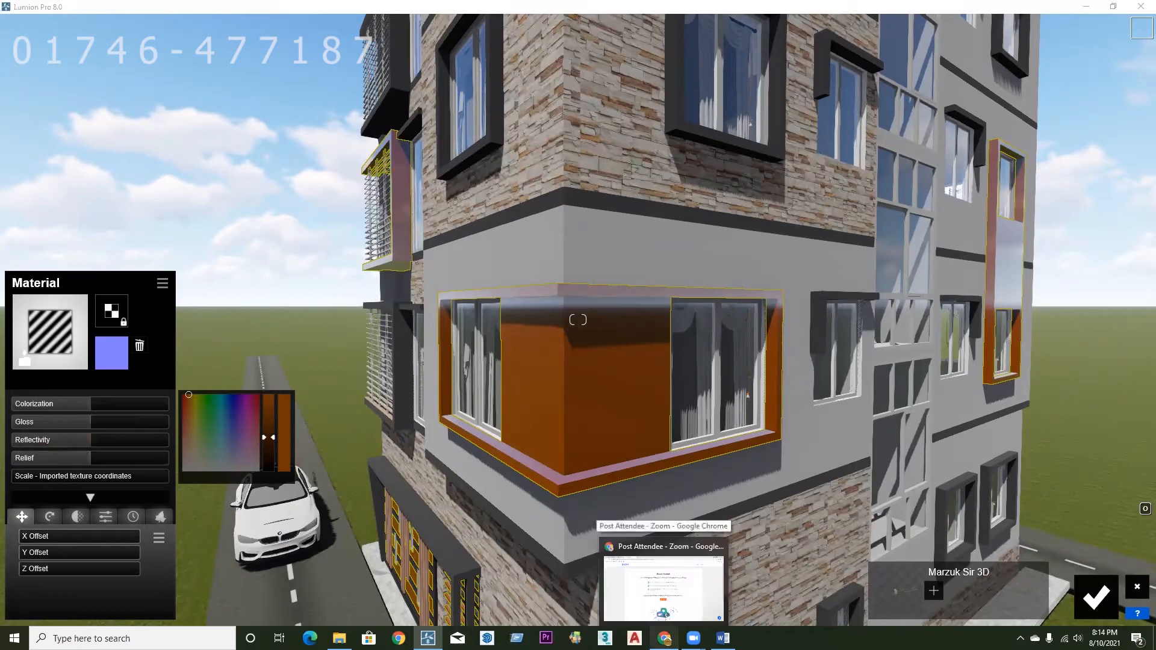
pyautogui.click(665, 587)
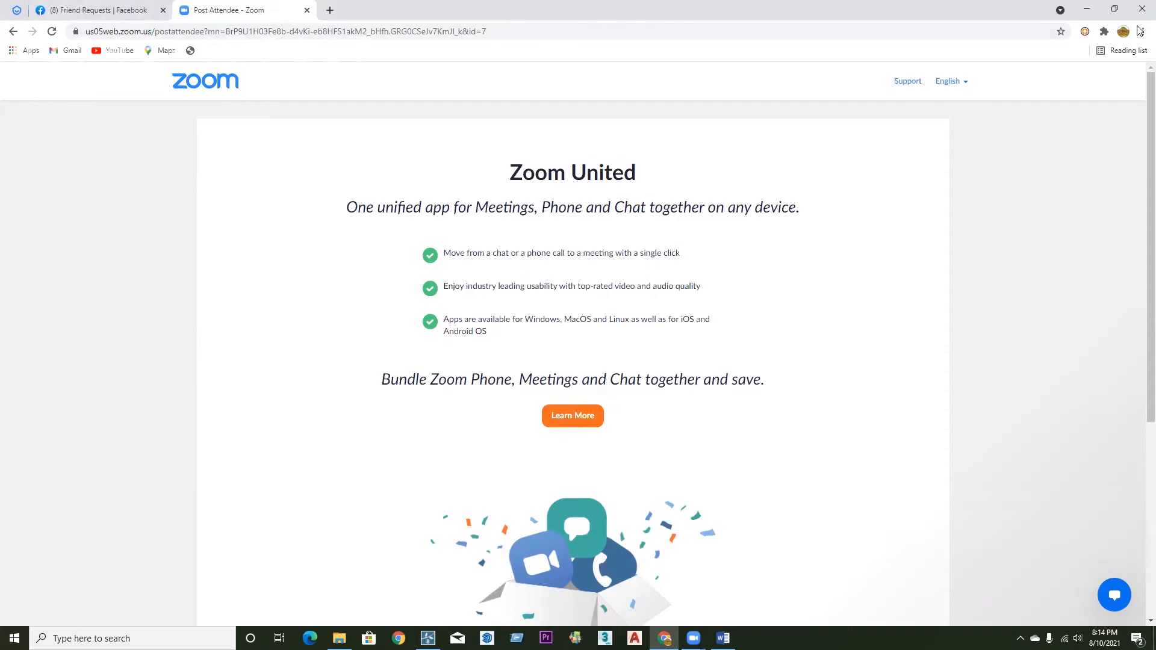
pyautogui.click(1089, 8)
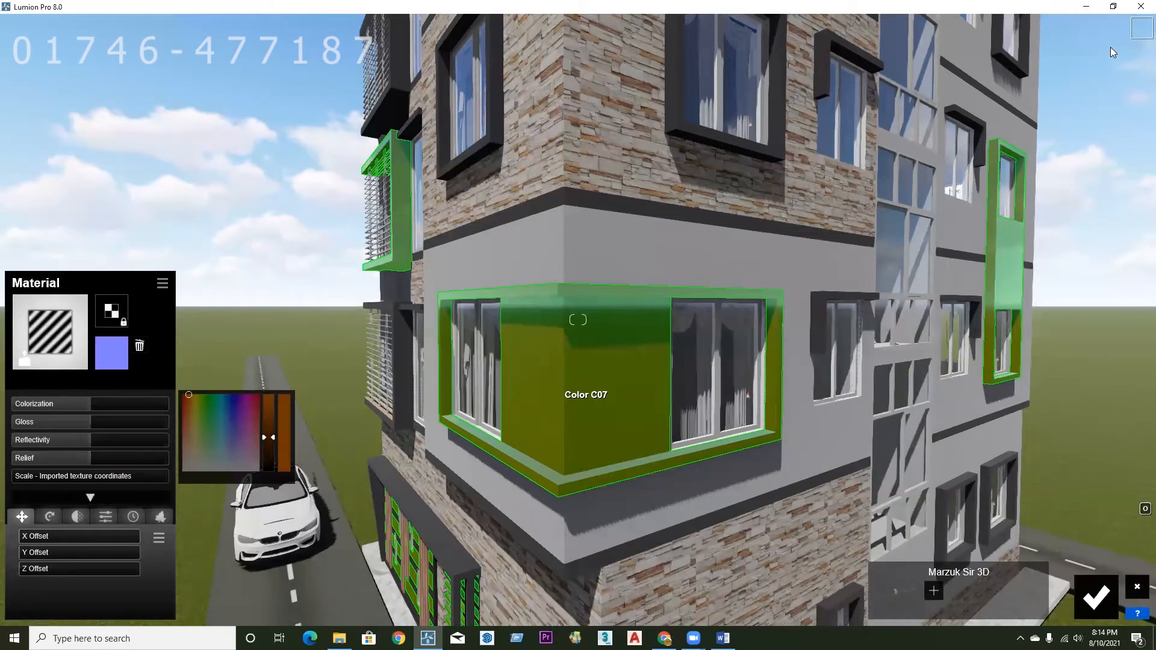
# - Lower the reflectivity of the orange window surround's material to almost zero
pyautogui.moveTo(93, 422)
pyautogui.click(532, 337)
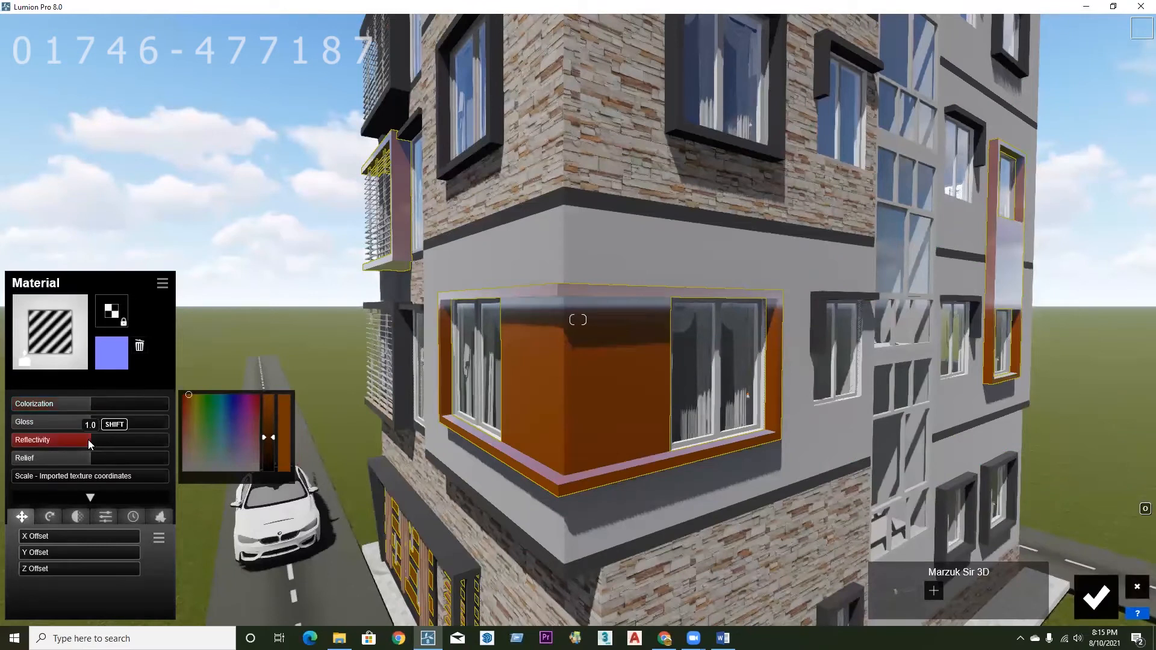
pyautogui.moveTo(88, 440); pyautogui.dragTo(17, 440)
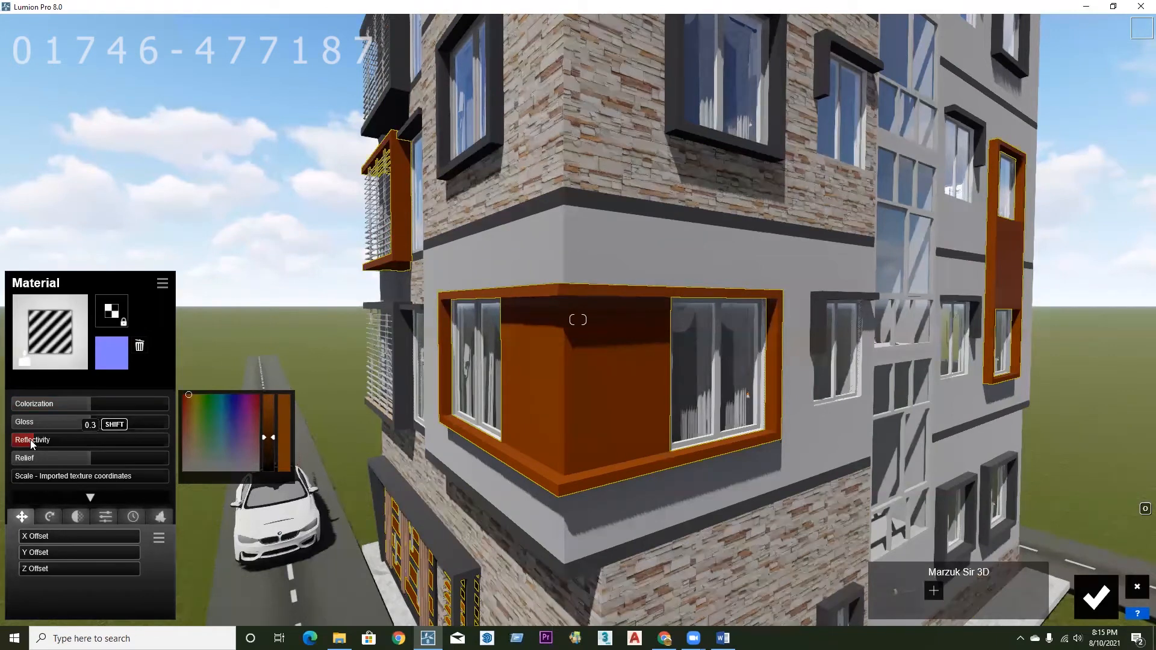
pyautogui.moveTo(17, 445); pyautogui.dragTo(11, 446)
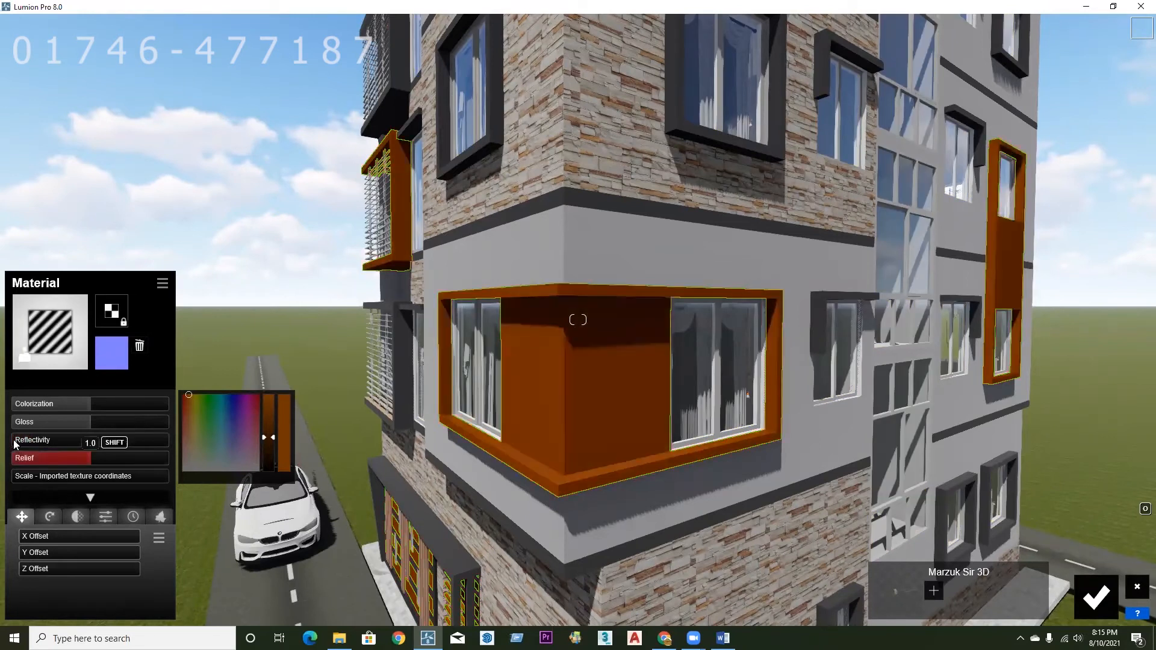
pyautogui.moveTo(15, 440); pyautogui.dragTo(23, 439)
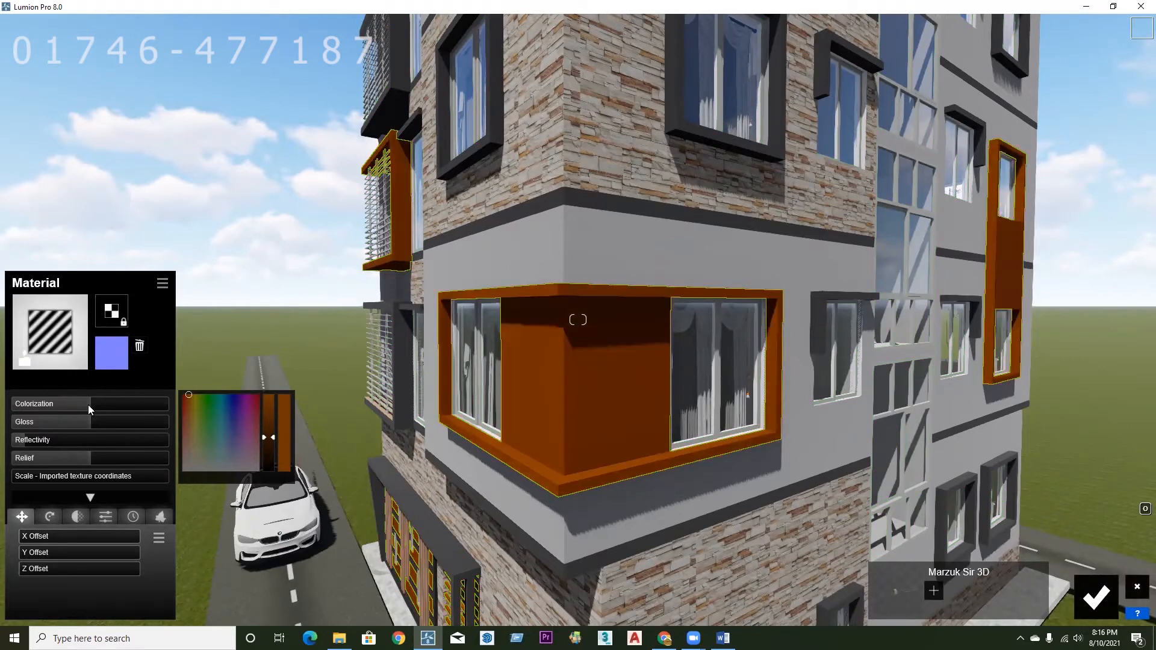
# - Fine-tune the colorization of the orange window surround's material to 0.5
pyautogui.moveTo(88, 405)
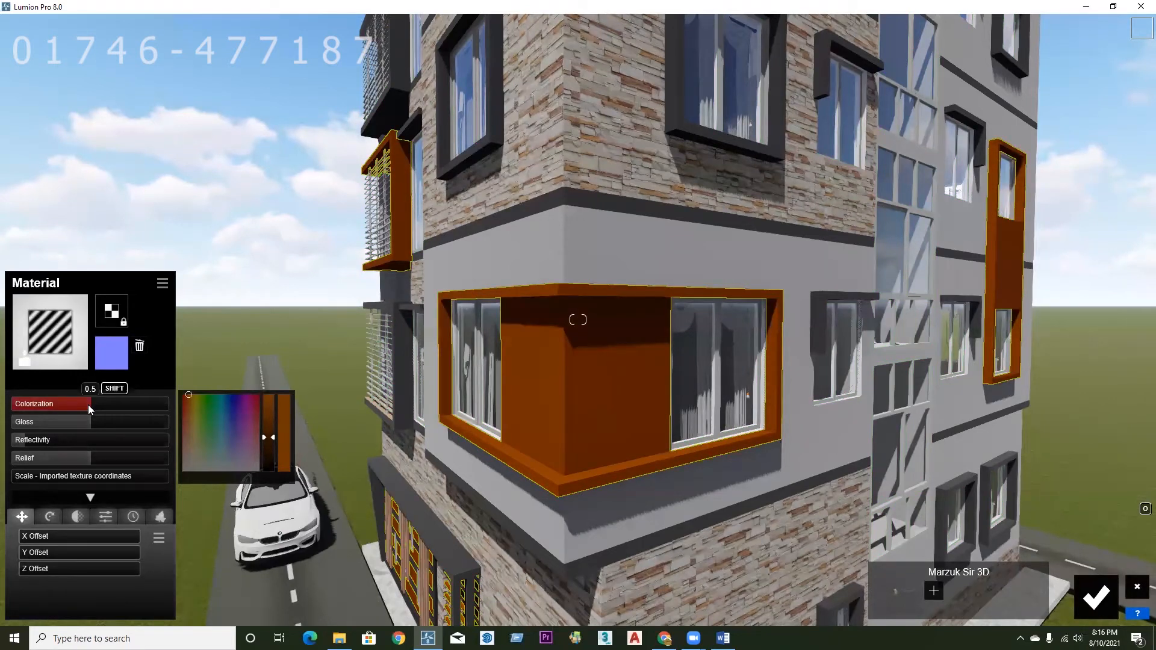
pyautogui.moveTo(86, 405); pyautogui.dragTo(89, 404)
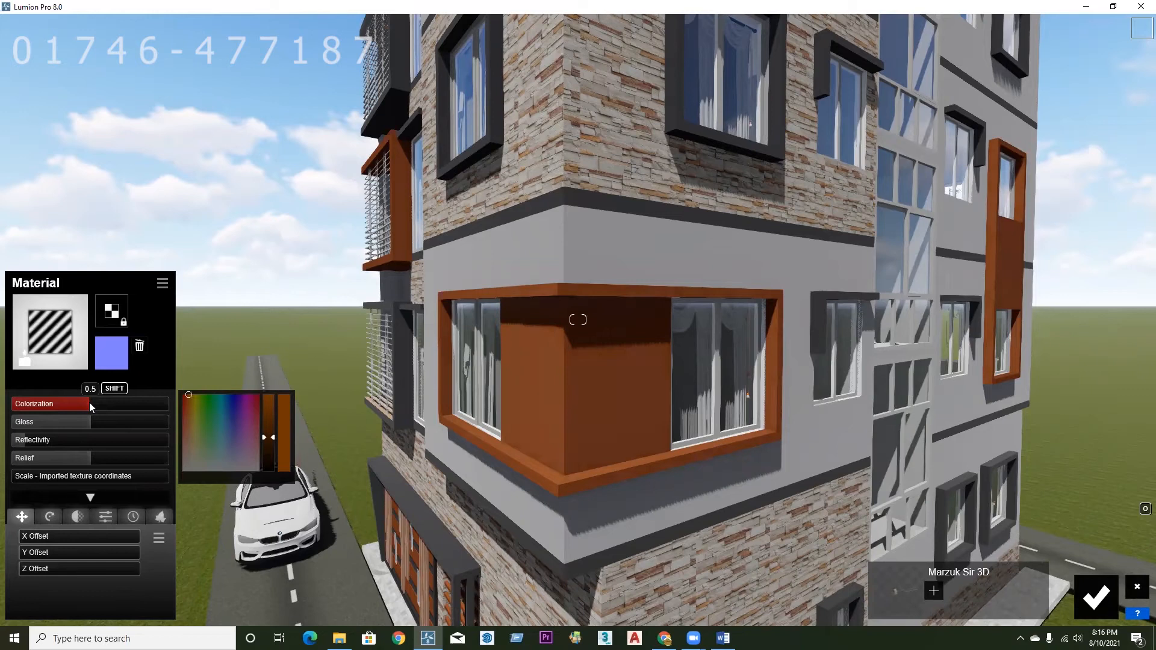
pyautogui.scroll(-2, 480, 498)
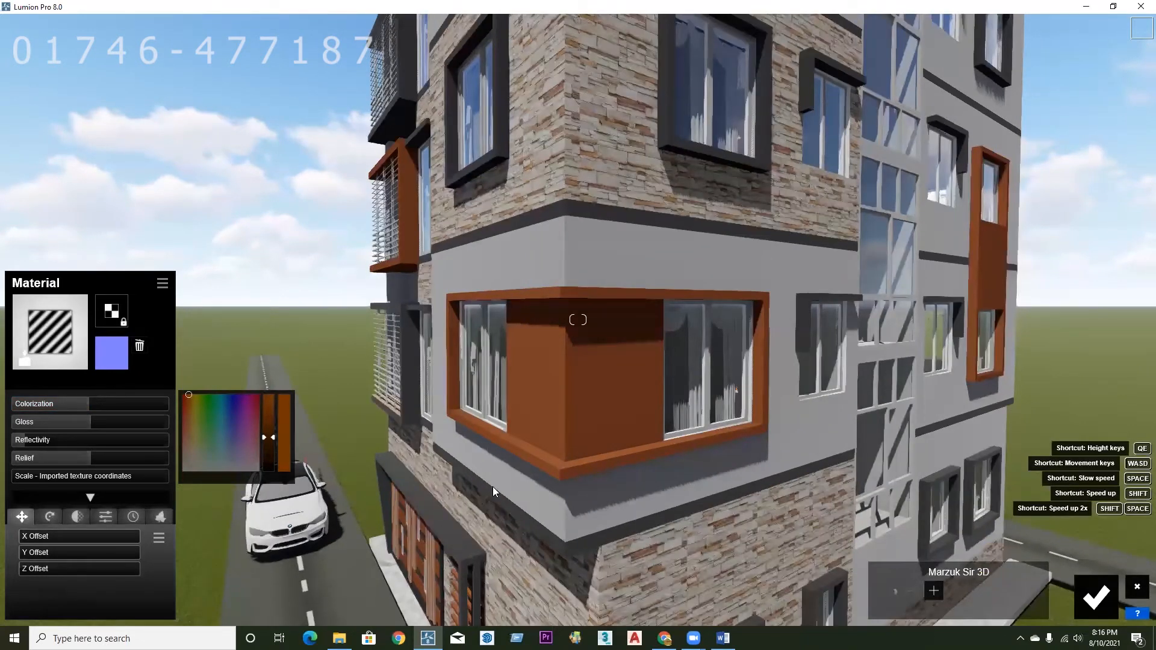
# - Assign the custom Standard material to the building's light gray walls (Default material)
pyautogui.scroll(-2, 597, 297)
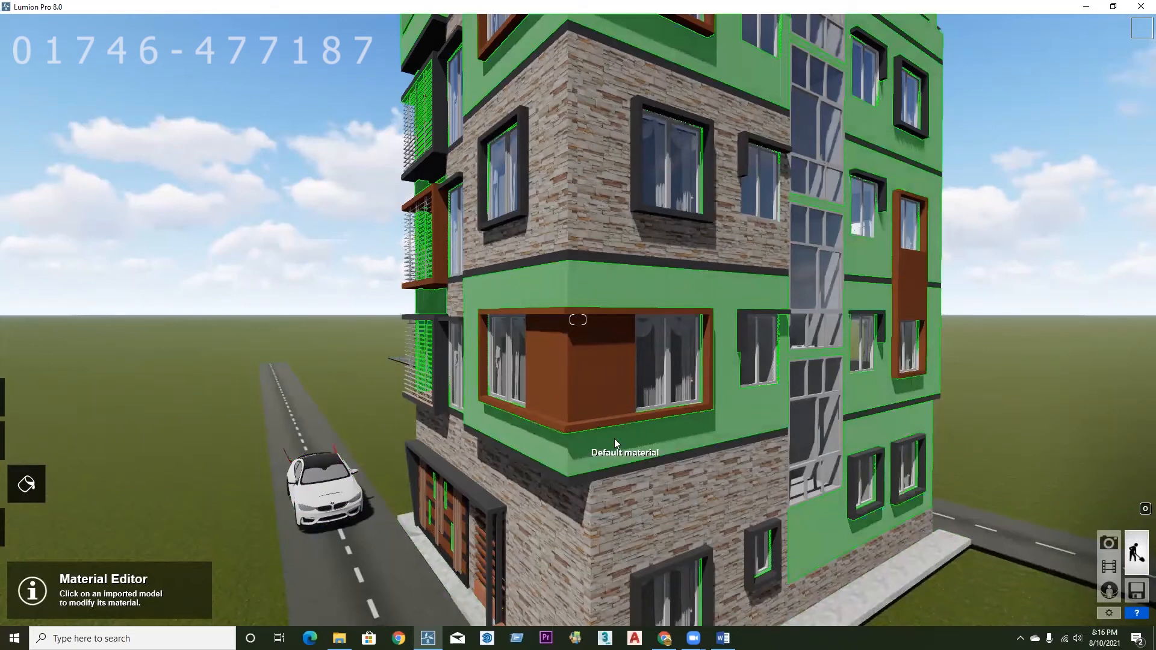
pyautogui.click(581, 450)
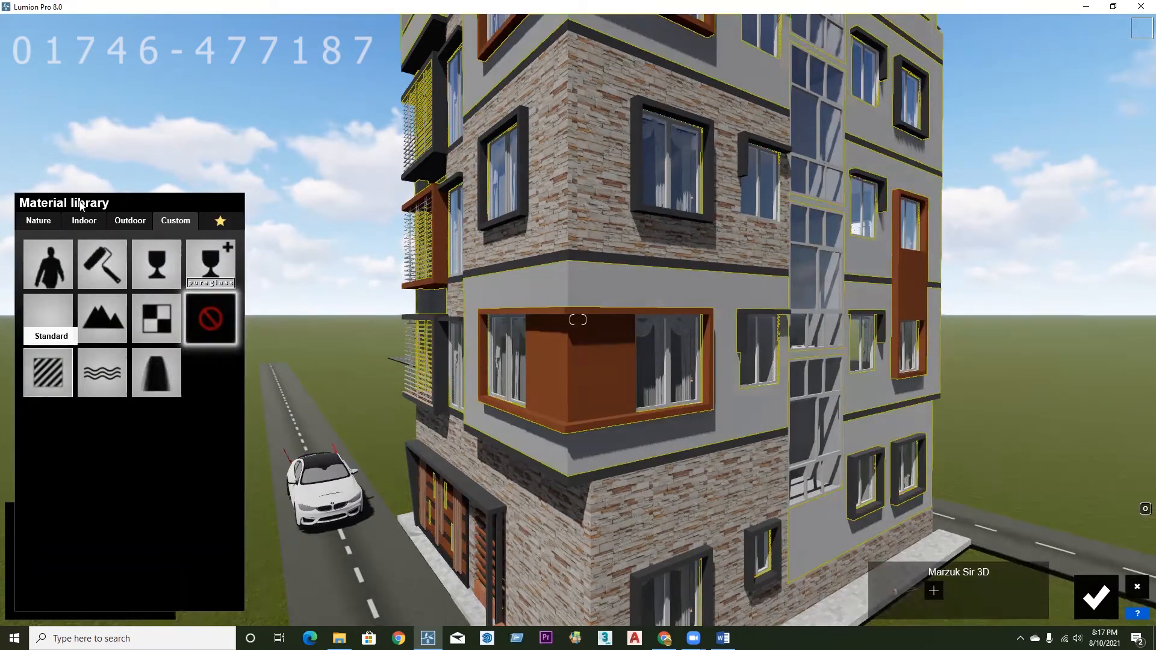
pyautogui.click(85, 220)
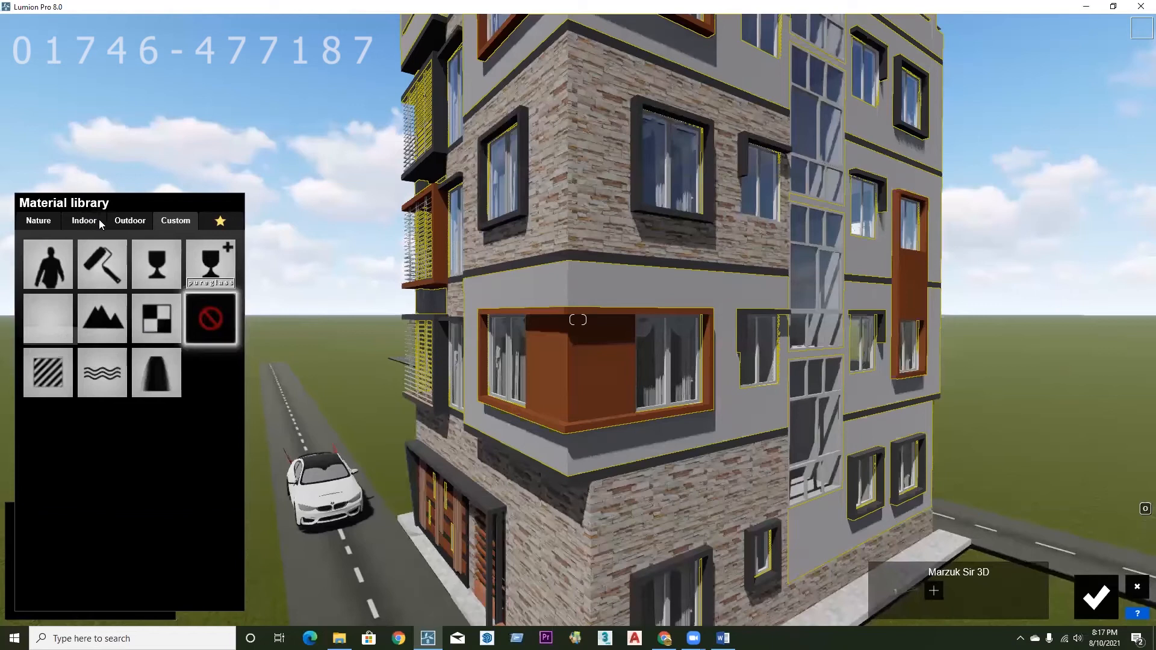
pyautogui.click(131, 222)
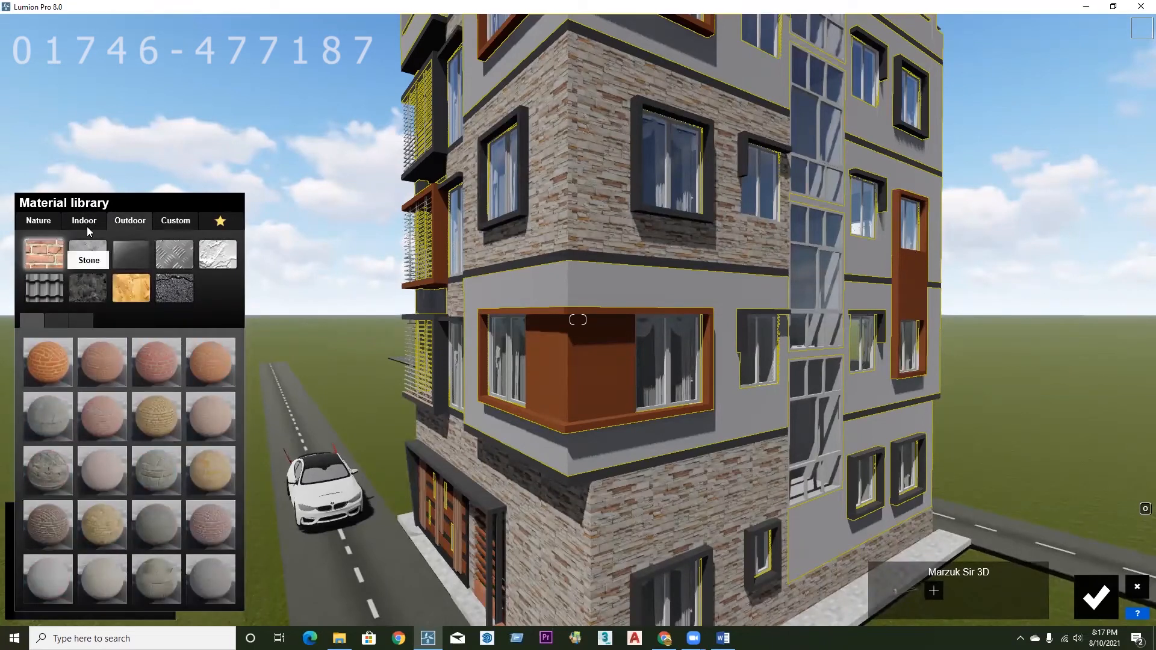
pyautogui.click(171, 222)
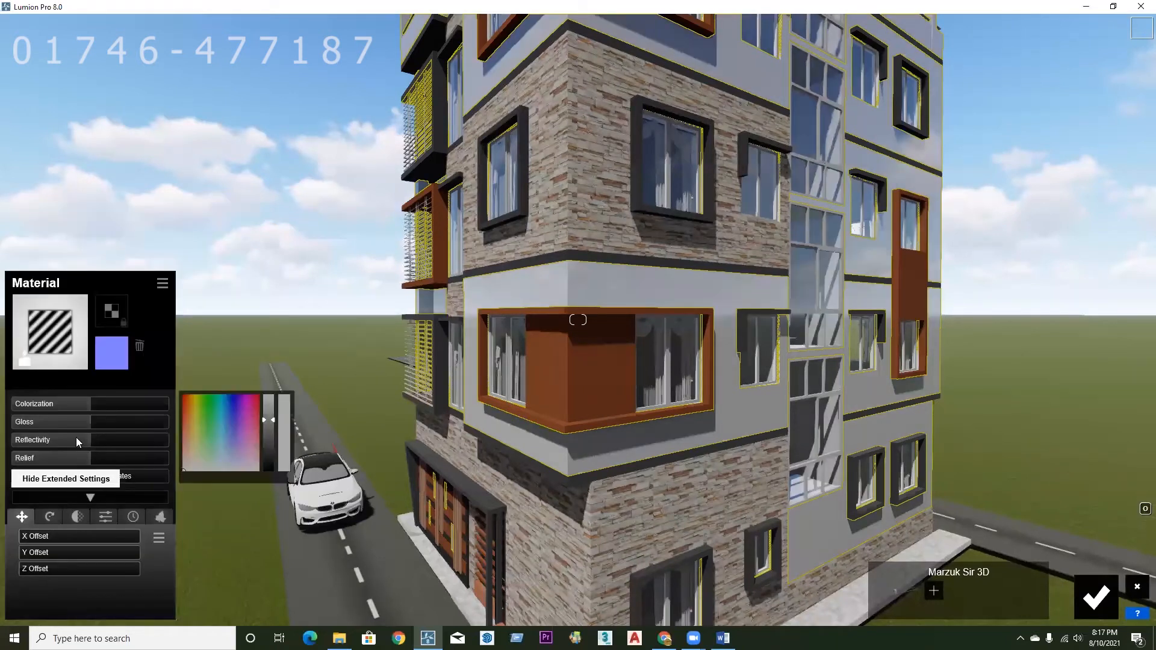
# - Lower the gray wall material's reflectivity to about 0.2, bring its relief almost to zero, and reduce its gloss
pyautogui.moveTo(85, 440); pyautogui.dragTo(29, 439)
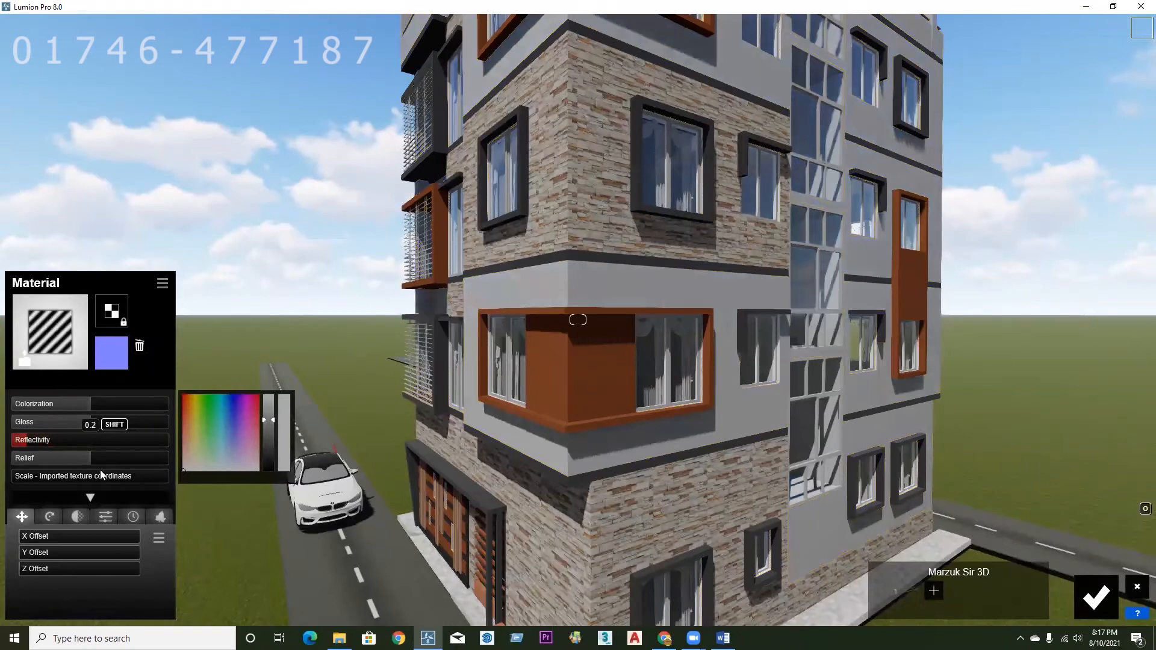
pyautogui.moveTo(33, 457); pyautogui.dragTo(15, 460)
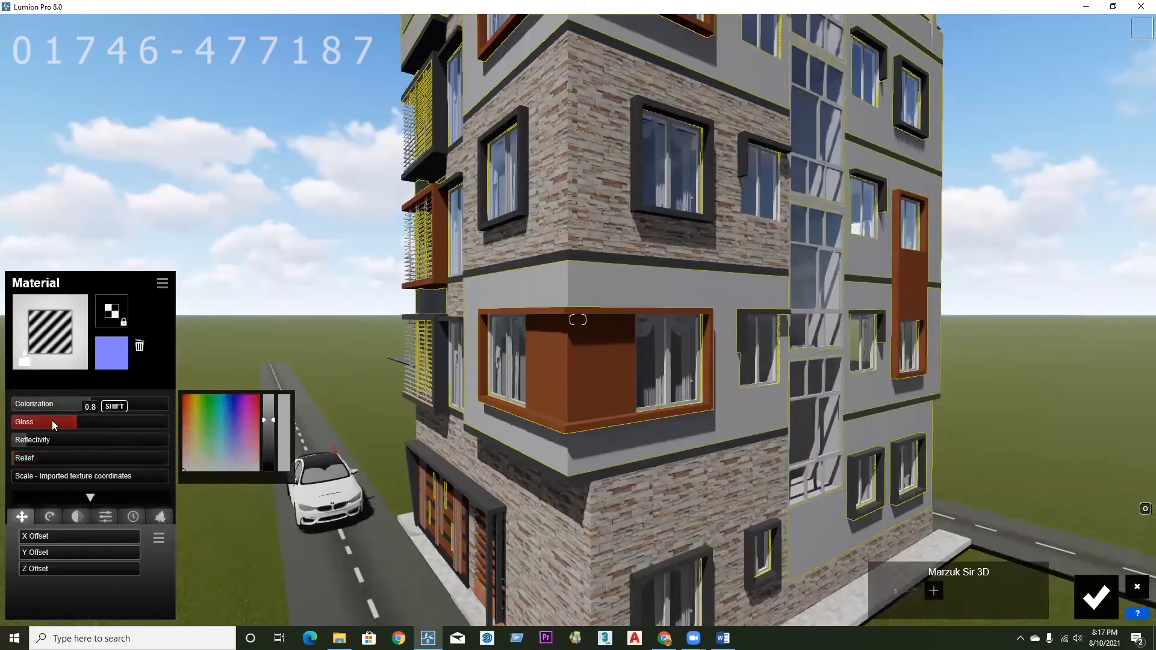
pyautogui.moveTo(53, 422); pyautogui.dragTo(50, 422)
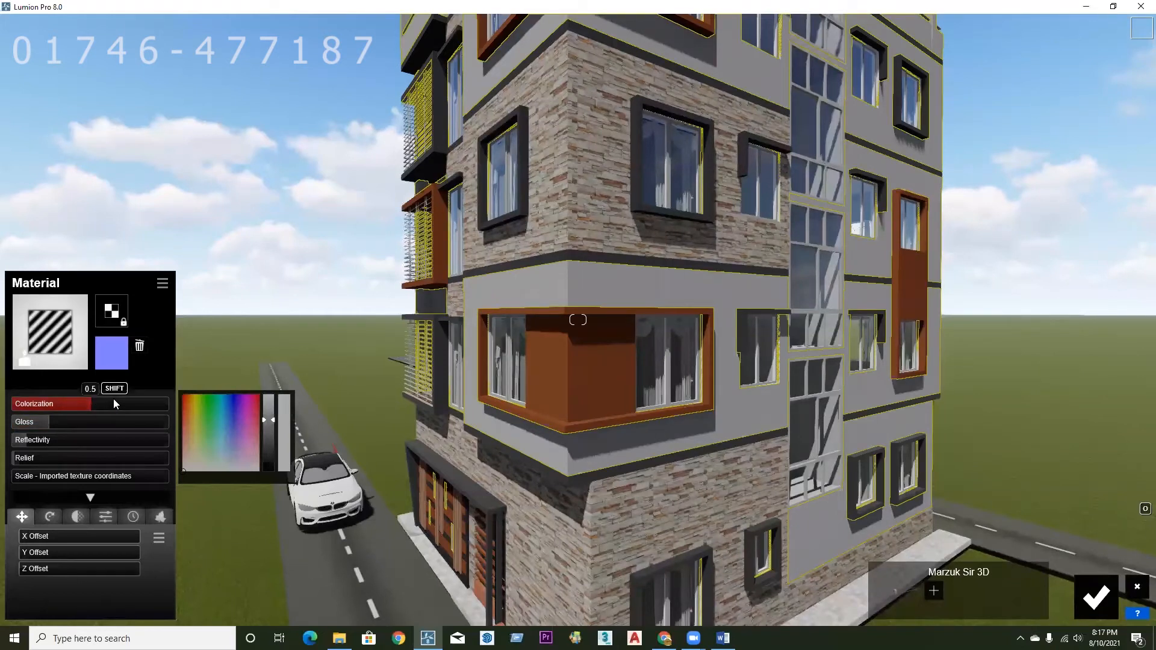
# - Raise the gray wall material's colorization slightly above half, darken its color to a medium gray, and accept the material
pyautogui.moveTo(114, 400); pyautogui.dragTo(106, 401)
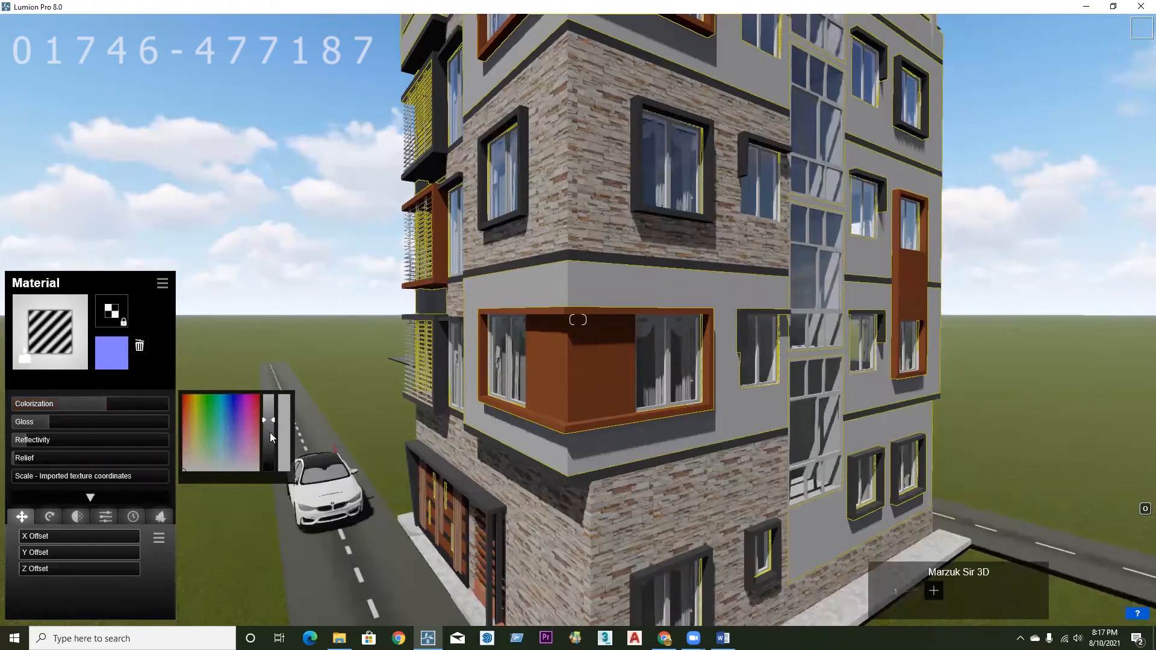
pyautogui.click(271, 436)
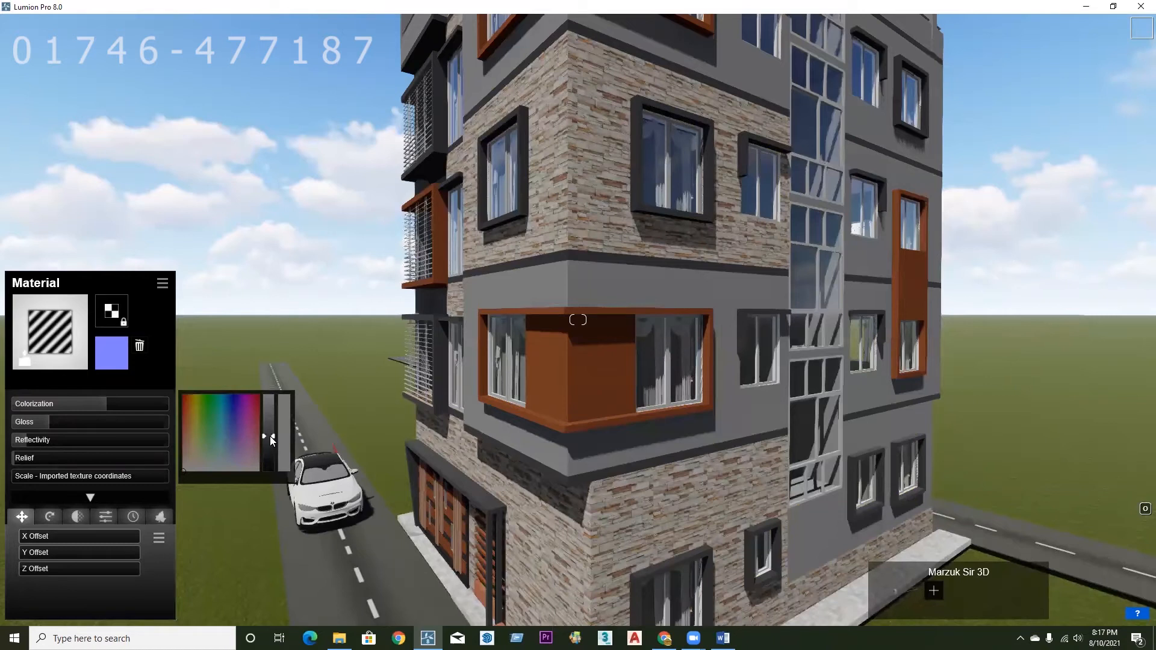
pyautogui.click(270, 436)
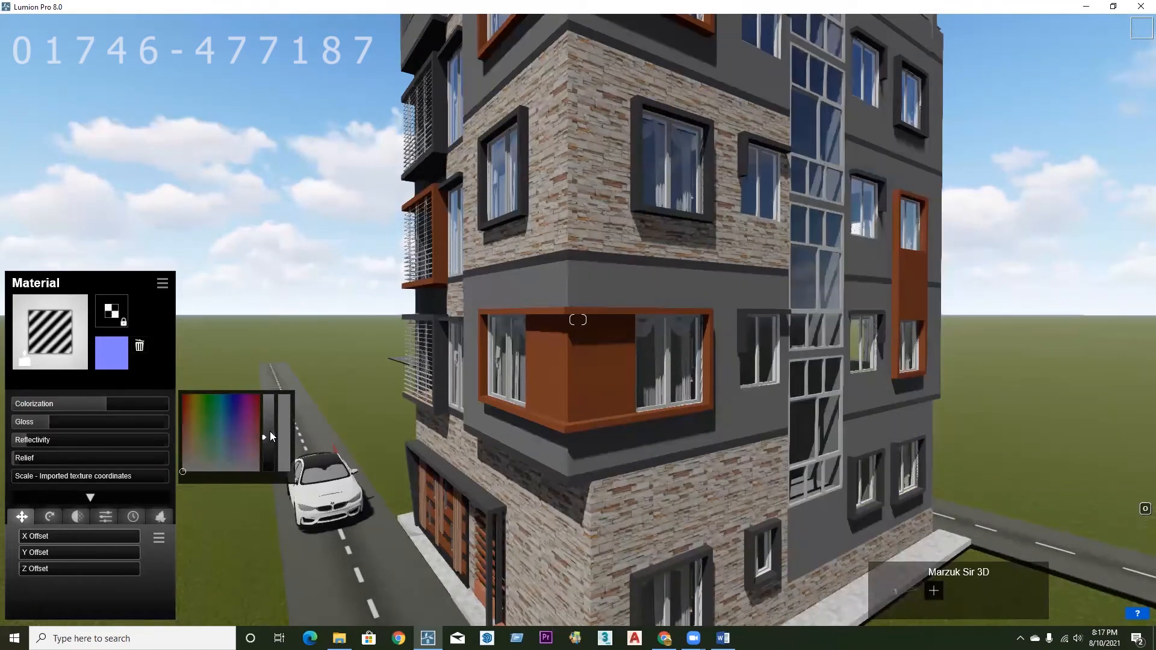
pyautogui.click(272, 432)
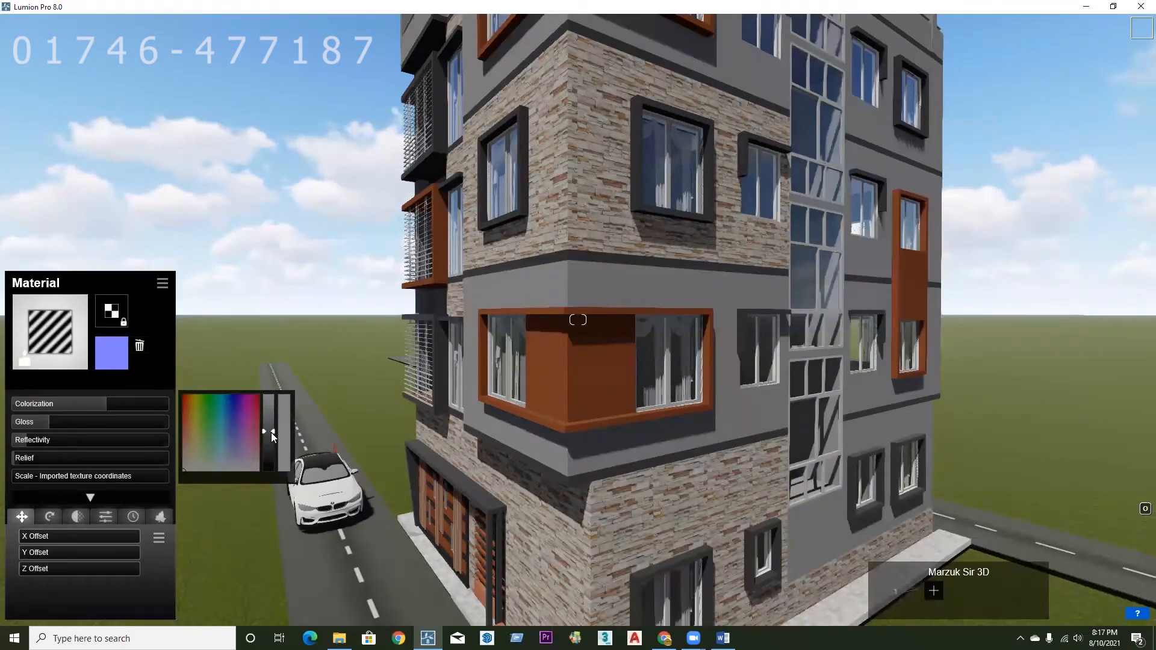
pyautogui.scroll(-2, 575, 449)
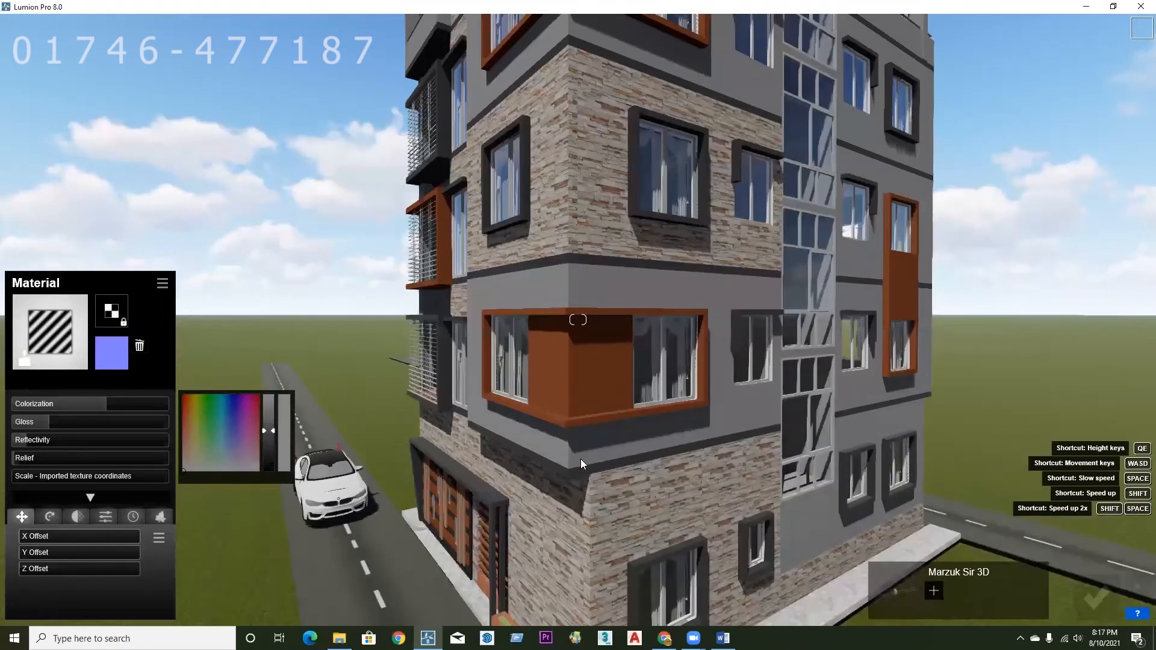
pyautogui.scroll(-2, 583, 461)
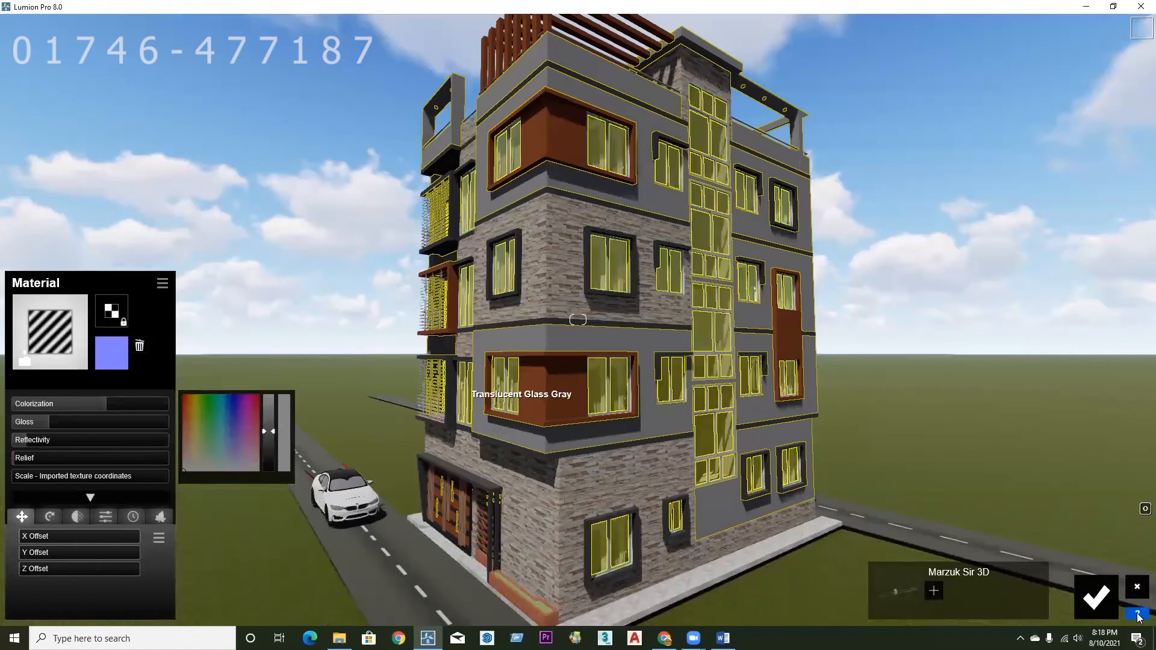
pyautogui.click(1097, 598)
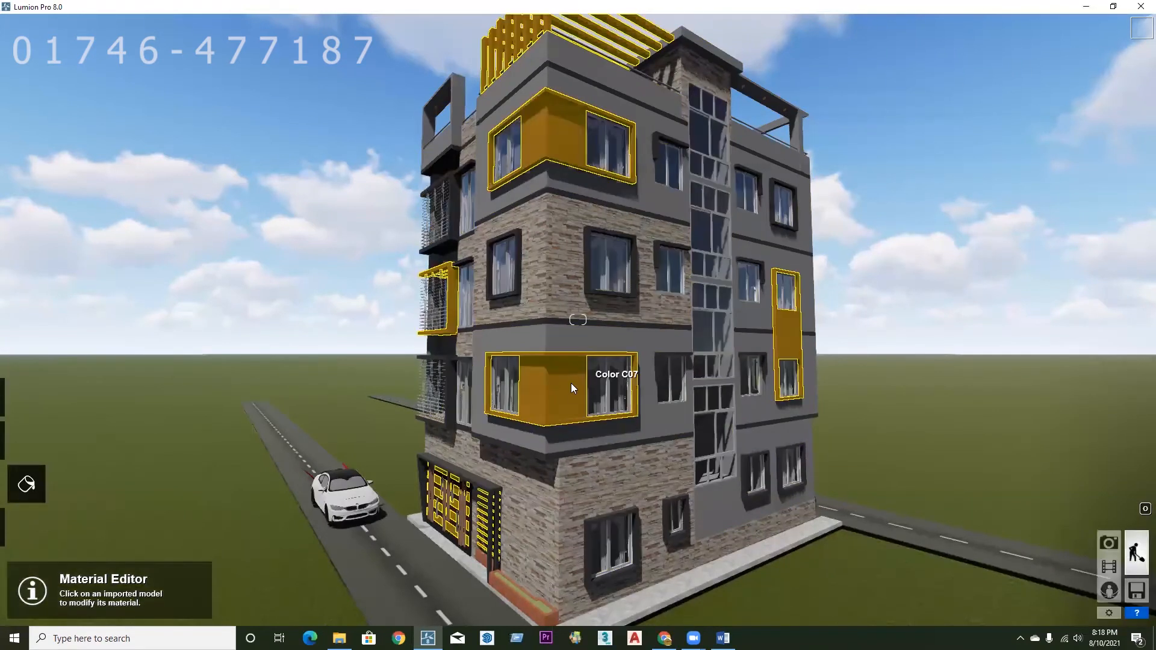
# - Assign the custom Standard material to the round orange ceiling lights on the underside of the rooftop frame
pyautogui.moveTo(575, 395); pyautogui.dragTo(551, 371, button='right')
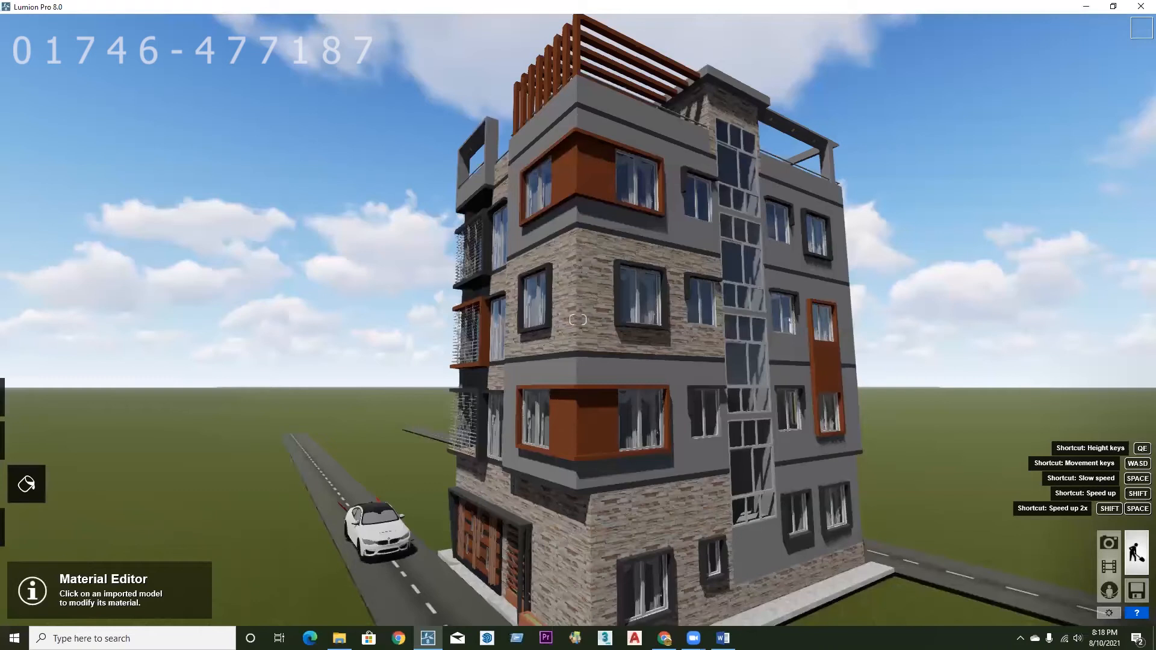
pyautogui.moveTo(578, 320); pyautogui.dragTo(578, 320, button='right')
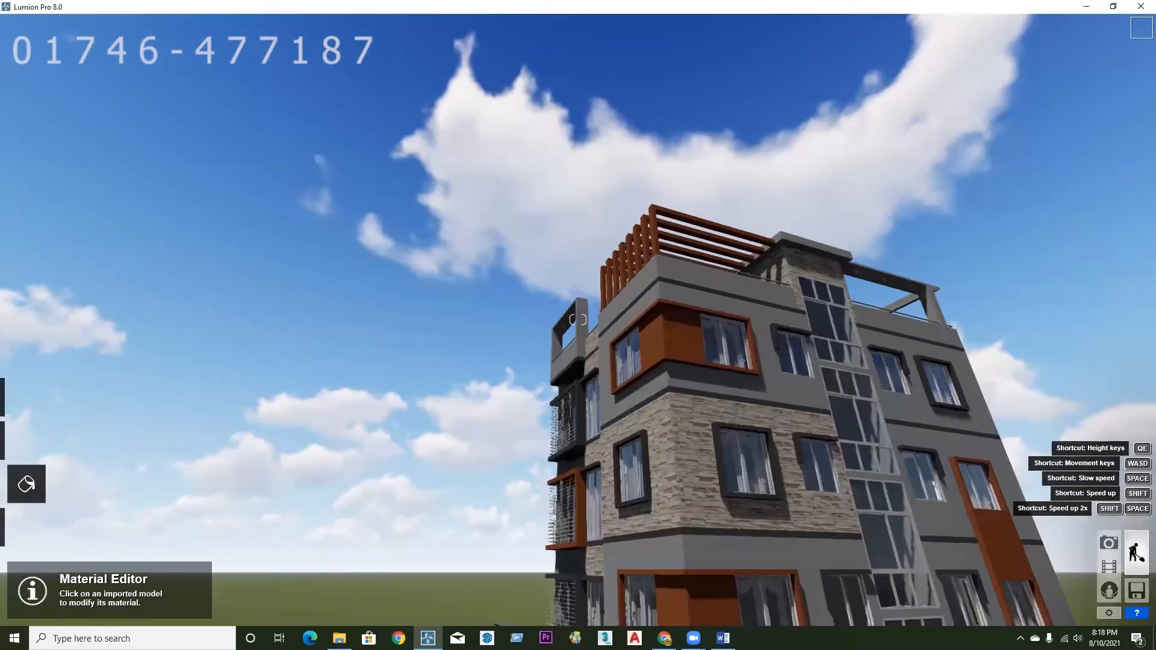
pyautogui.scroll(3, 575, 325)
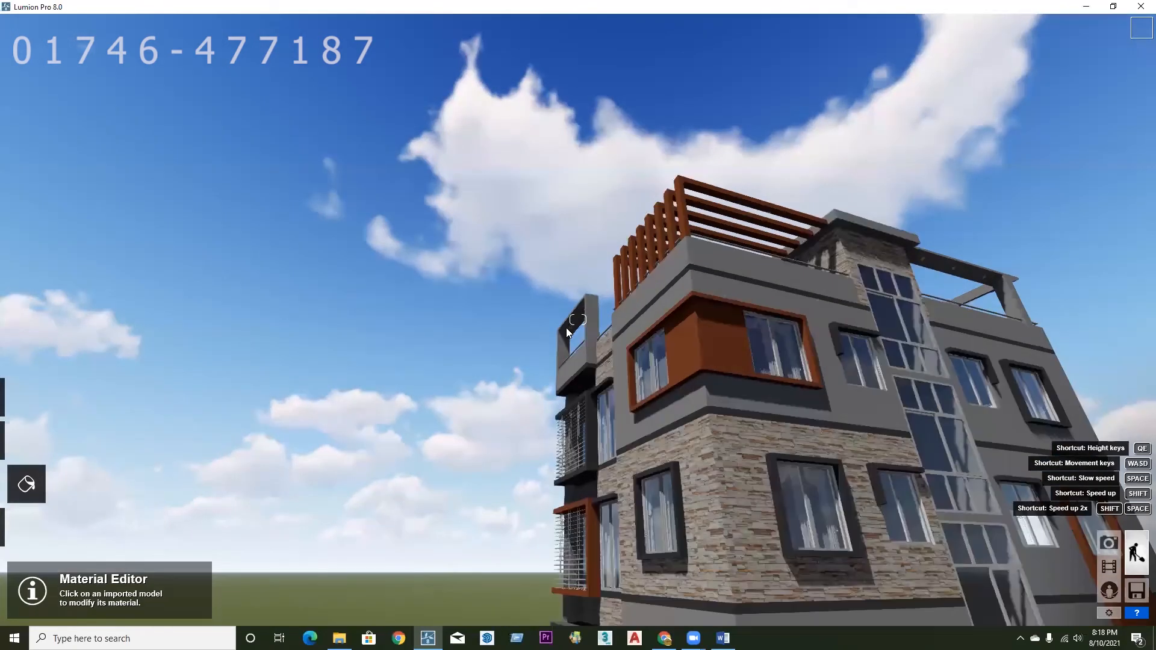
pyautogui.scroll(3, 565, 326)
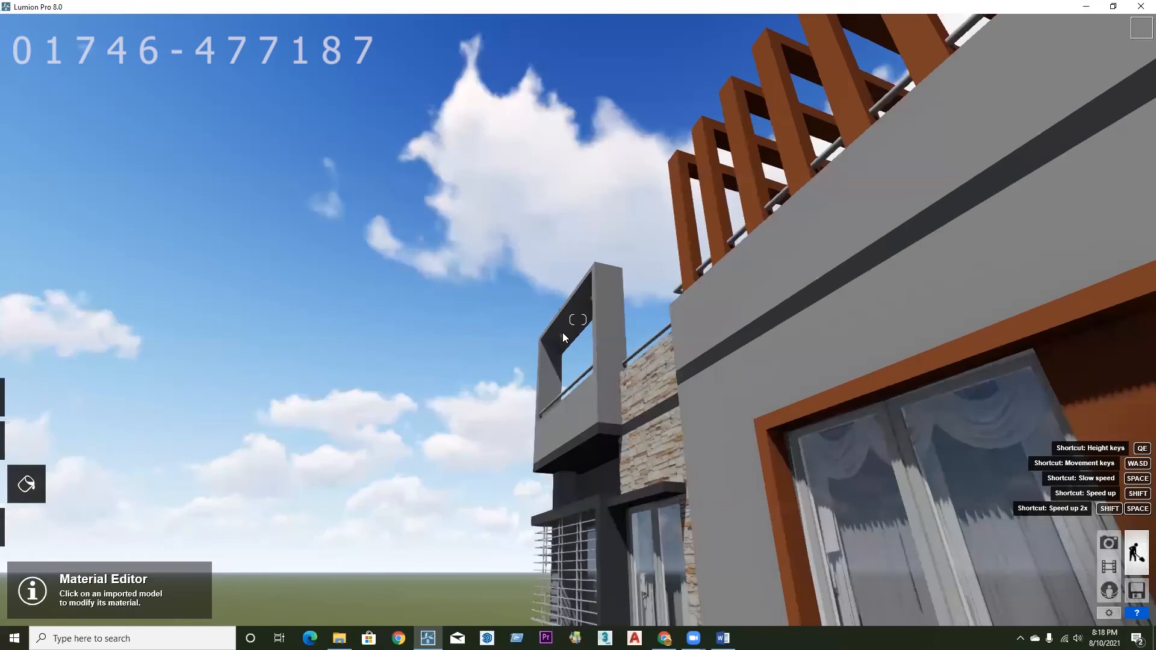
pyautogui.scroll(3, 564, 335)
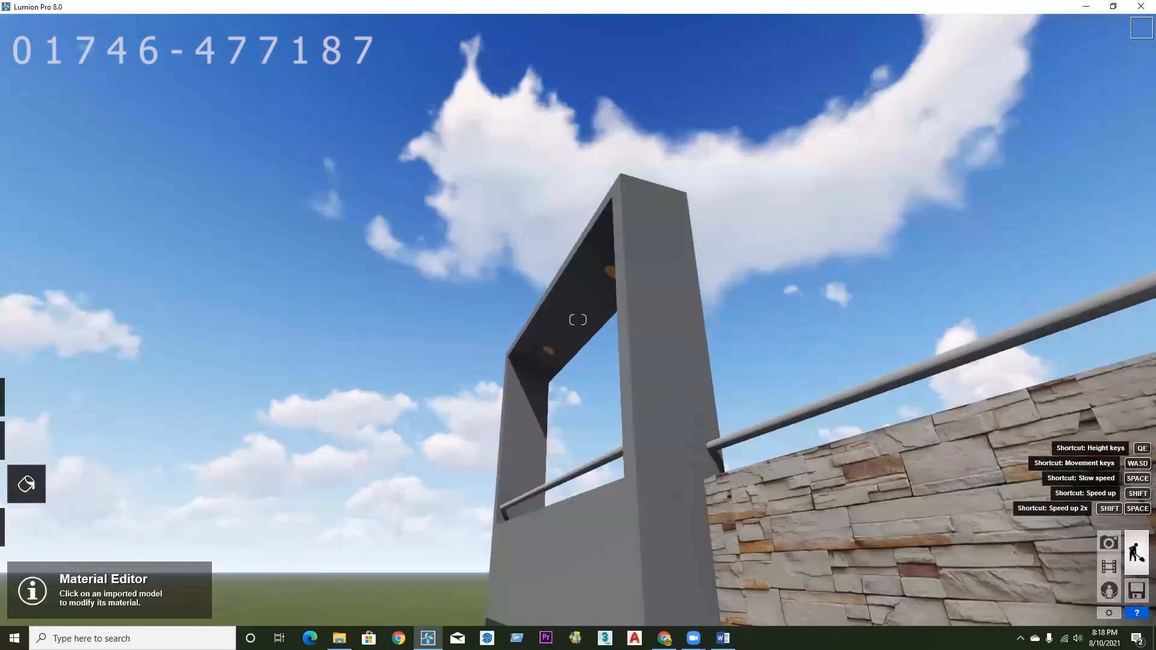
pyautogui.scroll(3, 564, 335)
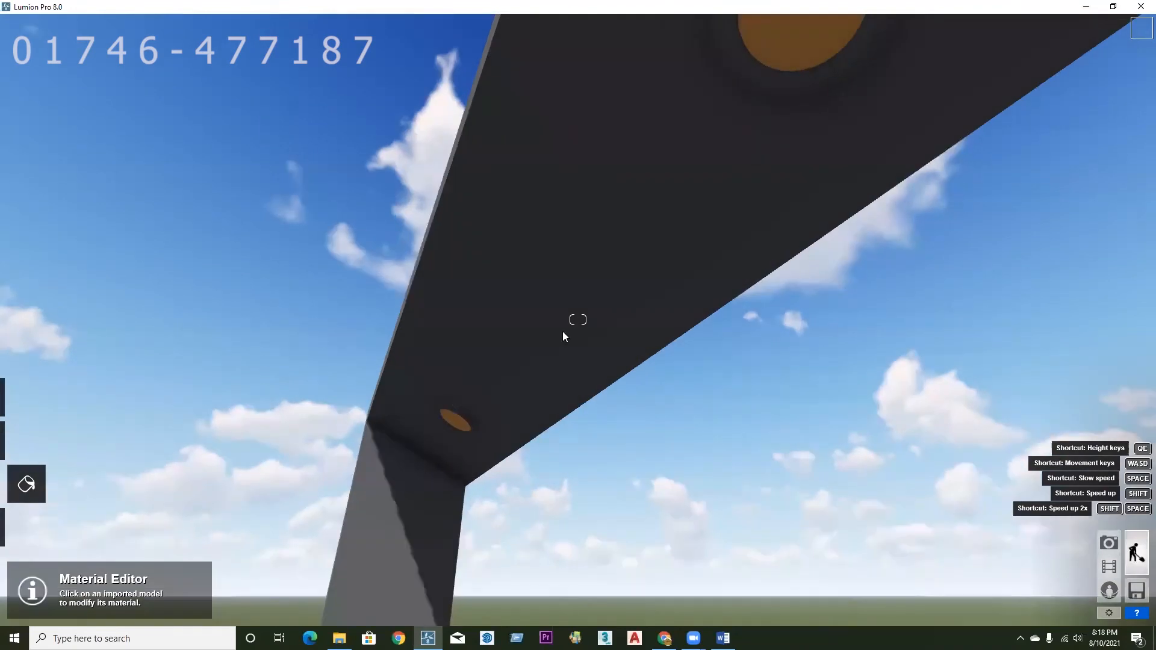
pyautogui.scroll(-2, 564, 331)
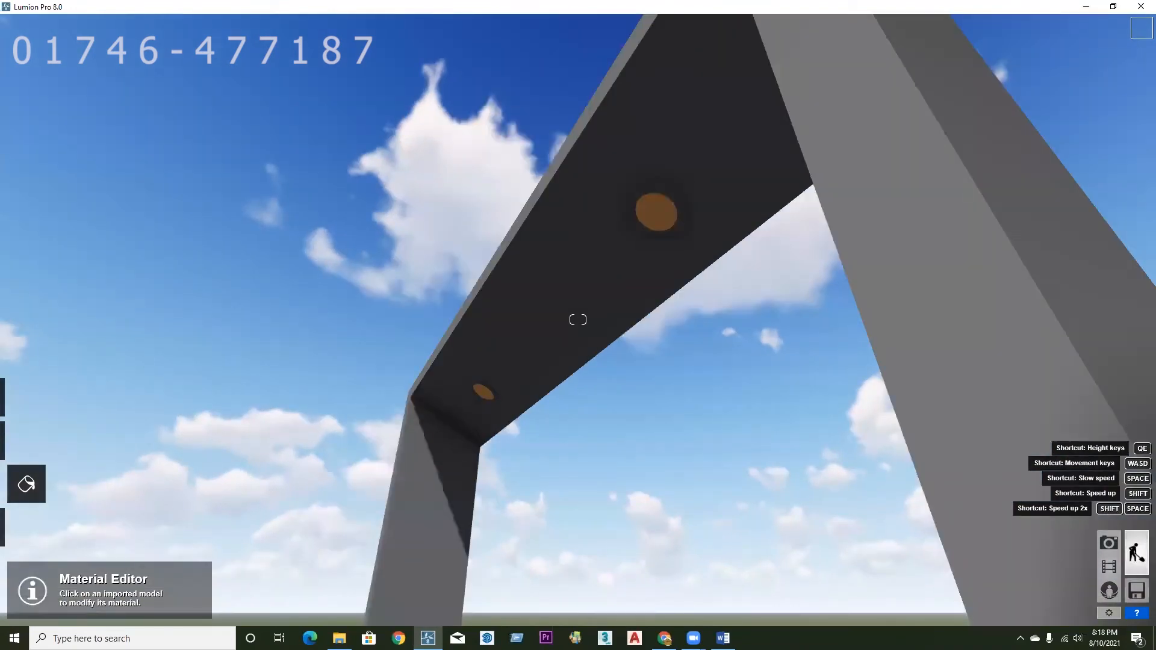
pyautogui.scroll(-2, 564, 330)
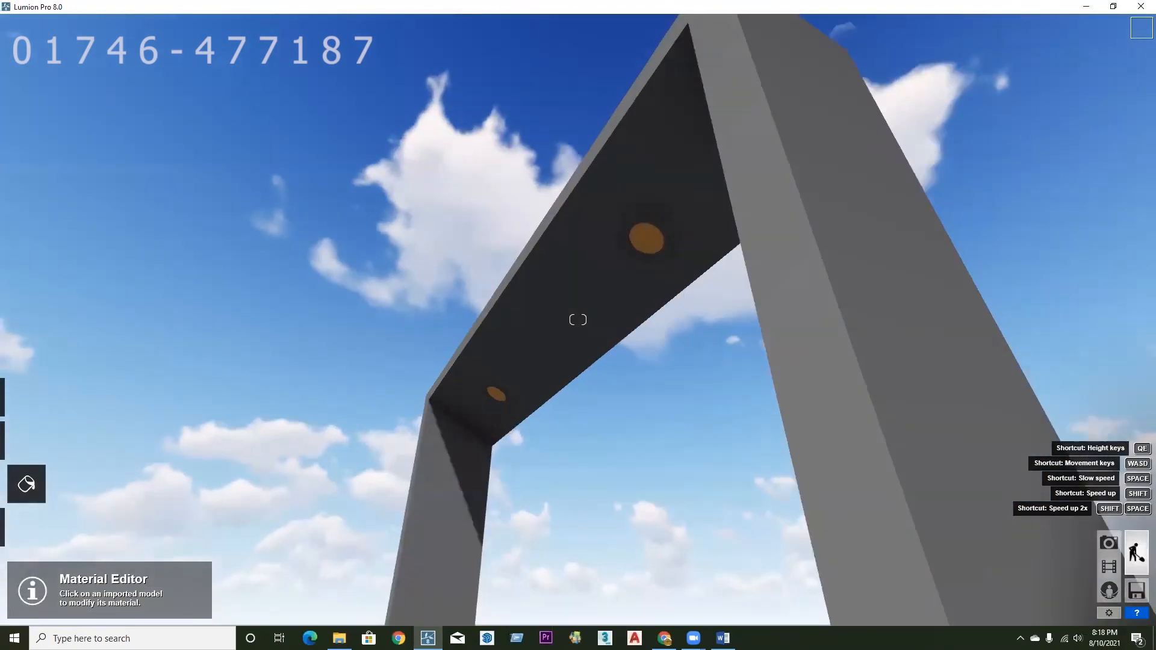
pyautogui.scroll(2, 563, 330)
pyautogui.scroll(2, 563, 333)
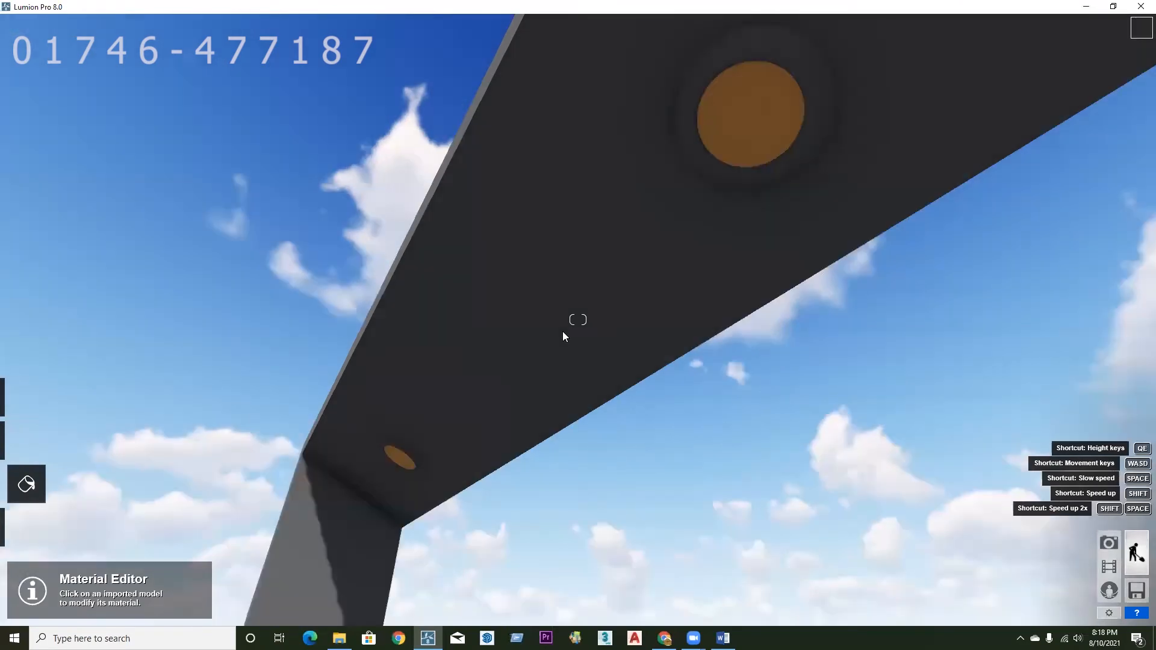
pyautogui.scroll(-2, 564, 333)
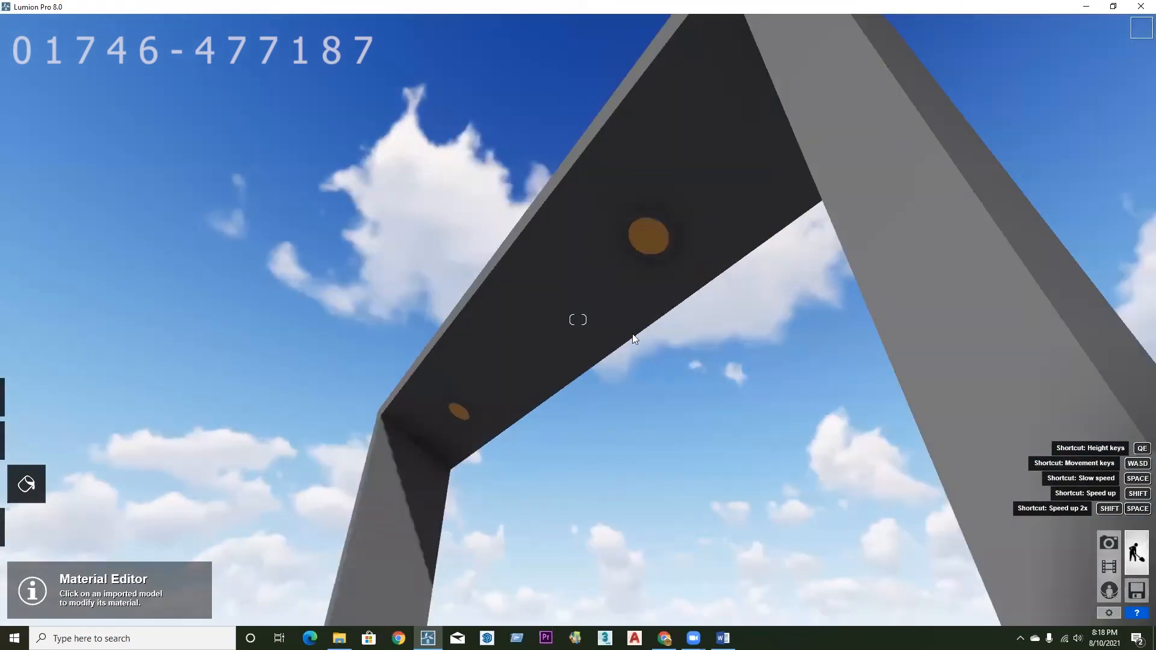
pyautogui.scroll(-1, 561, 343)
pyautogui.moveTo(561, 343); pyautogui.dragTo(568, 297, button='right')
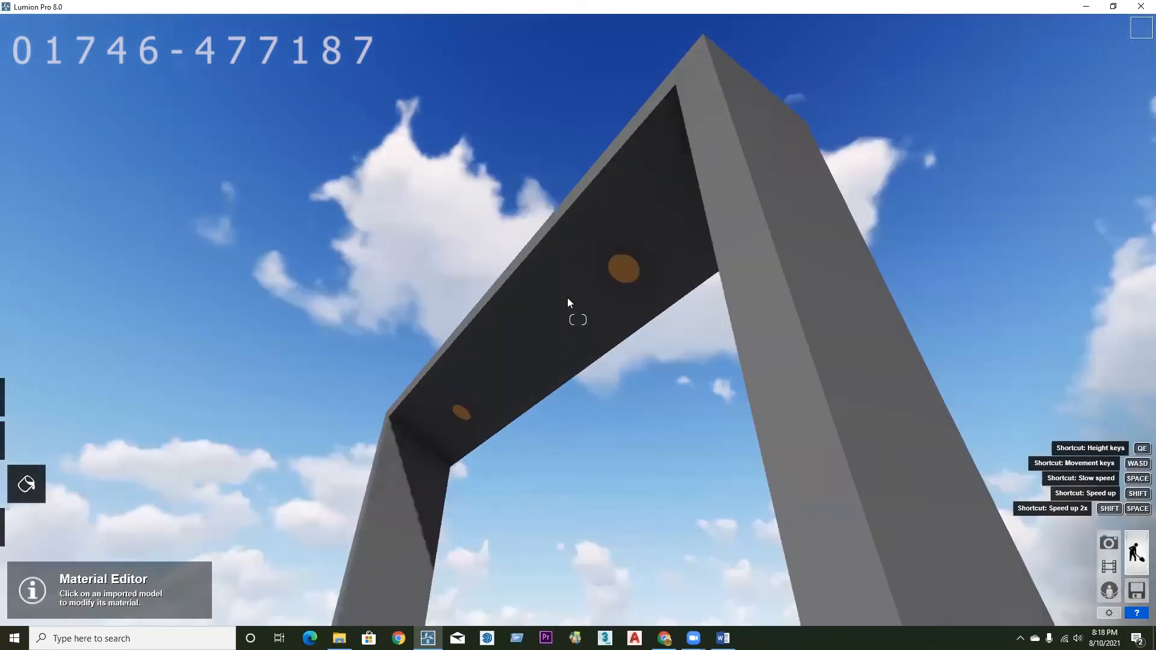
pyautogui.click(628, 274)
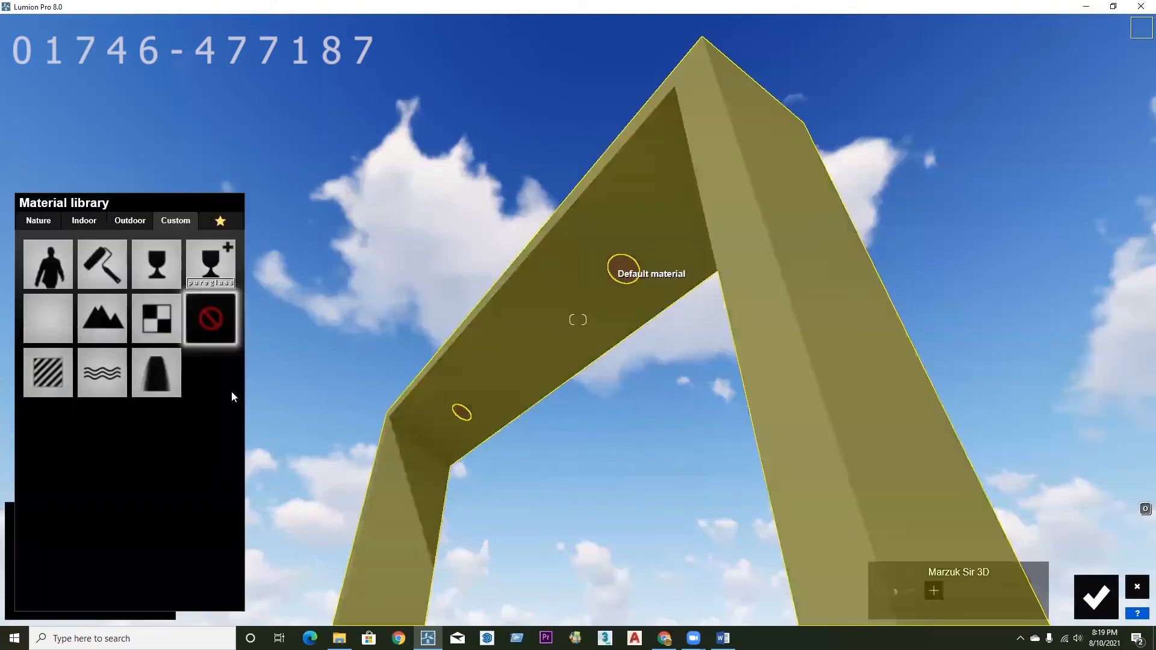
pyautogui.click(53, 376)
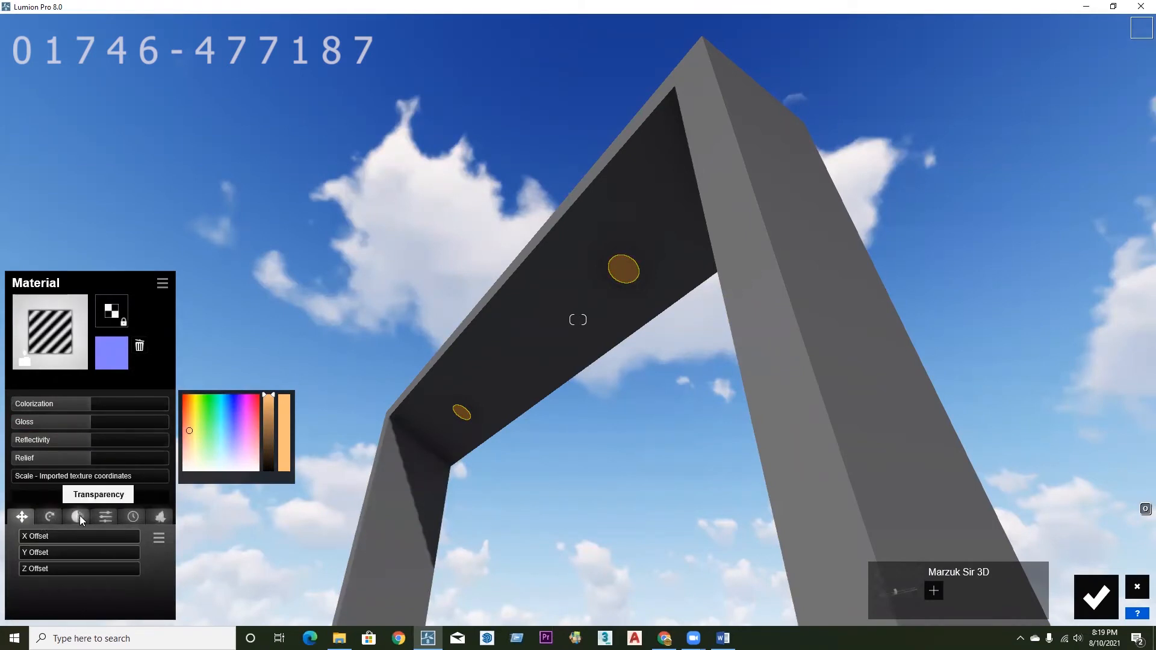
# - Examine the position, orientation, transparency and general extended settings of the ceiling lights' material
pyautogui.click(52, 516)
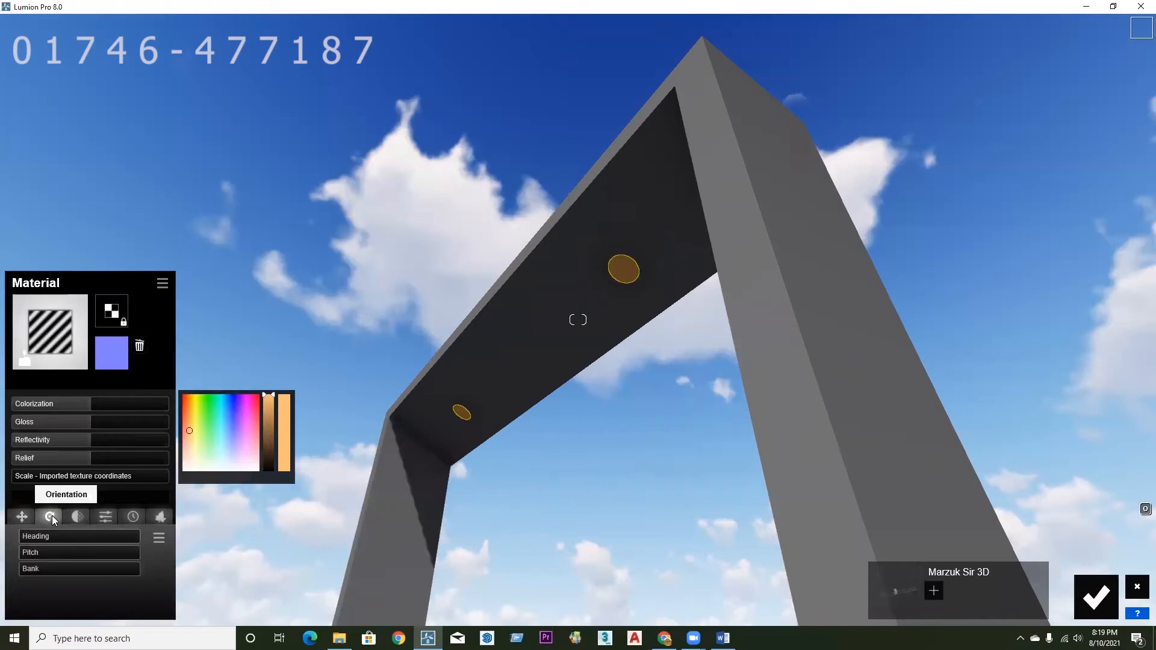
pyautogui.click(110, 517)
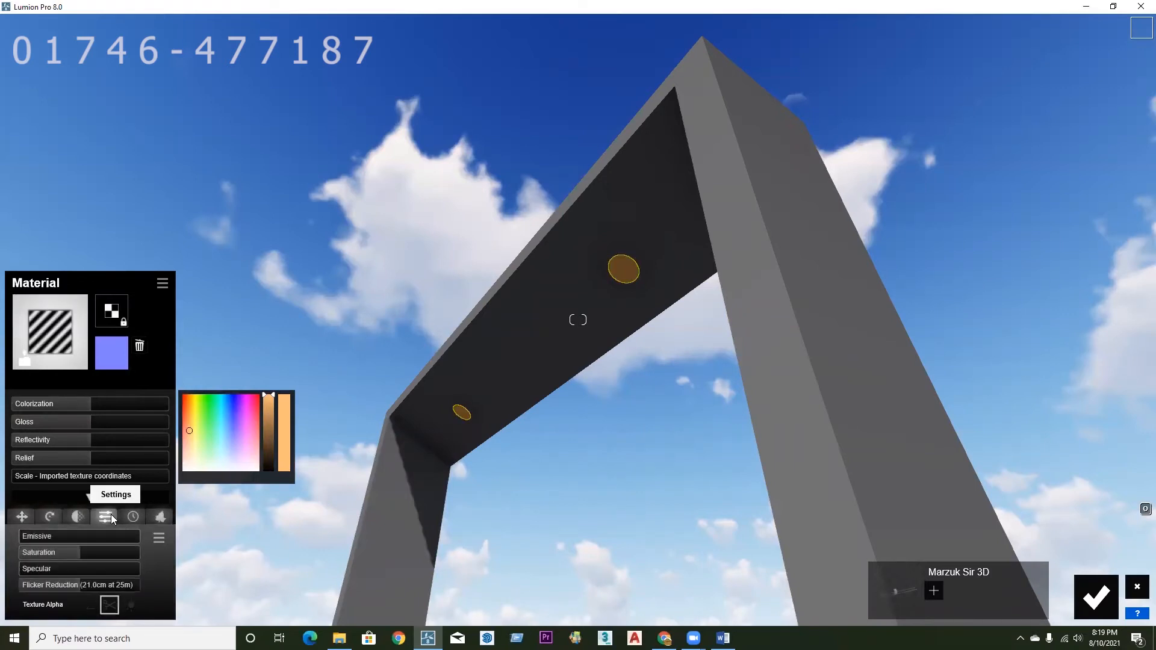
pyautogui.click(52, 518)
pyautogui.click(22, 516)
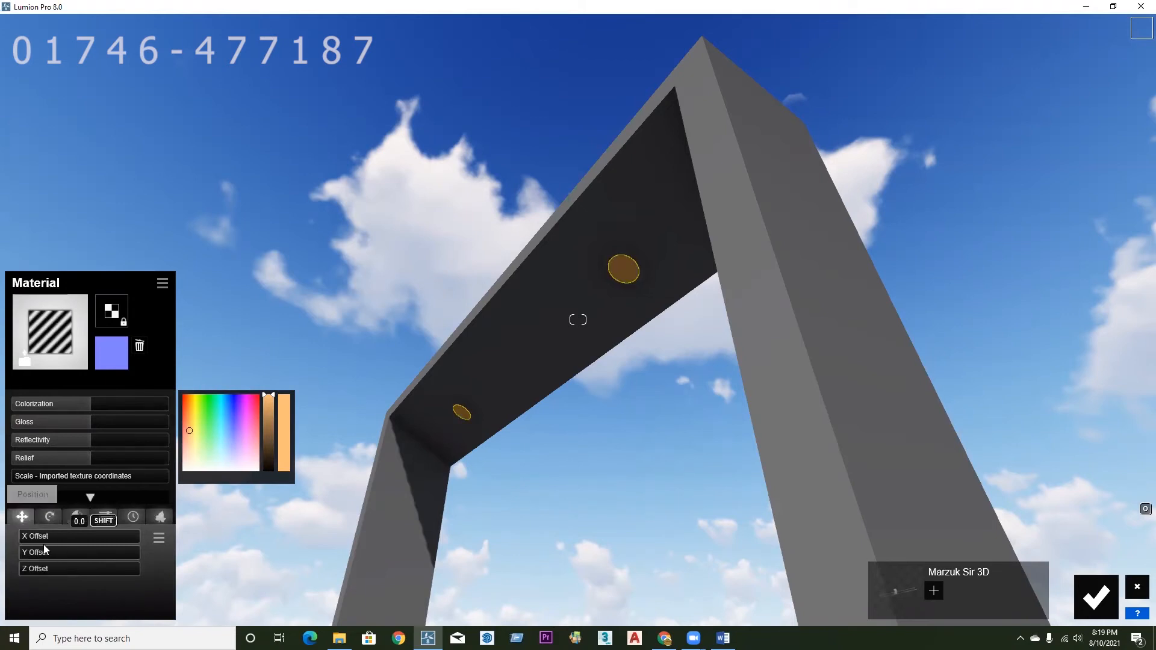
pyautogui.click(50, 517)
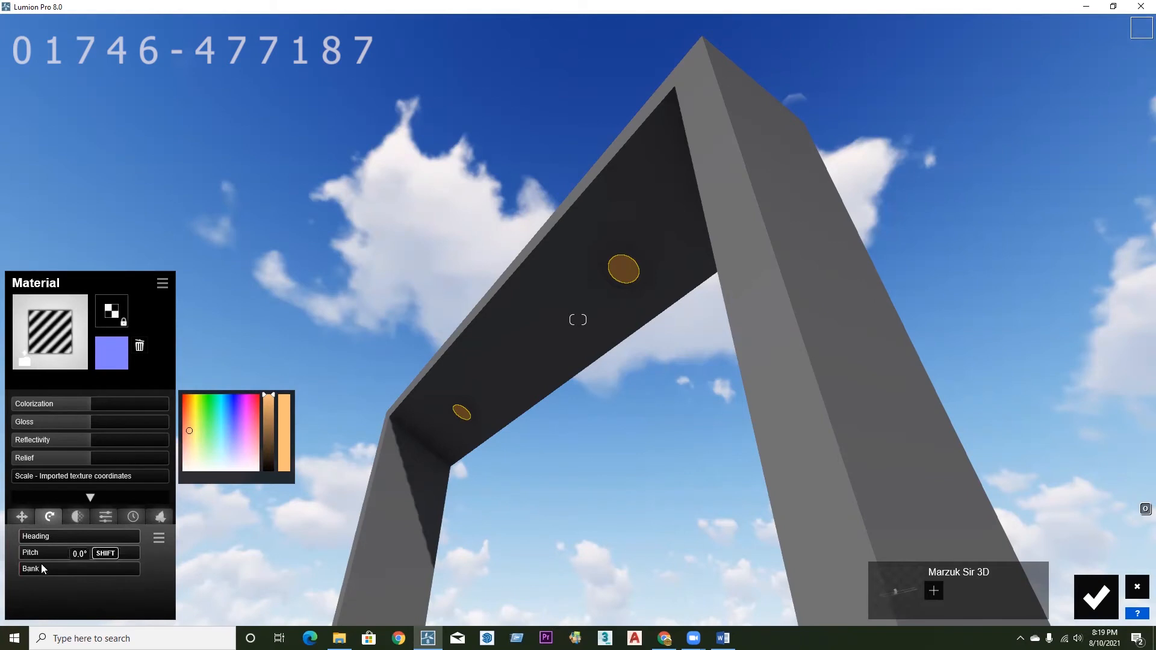
pyautogui.click(75, 518)
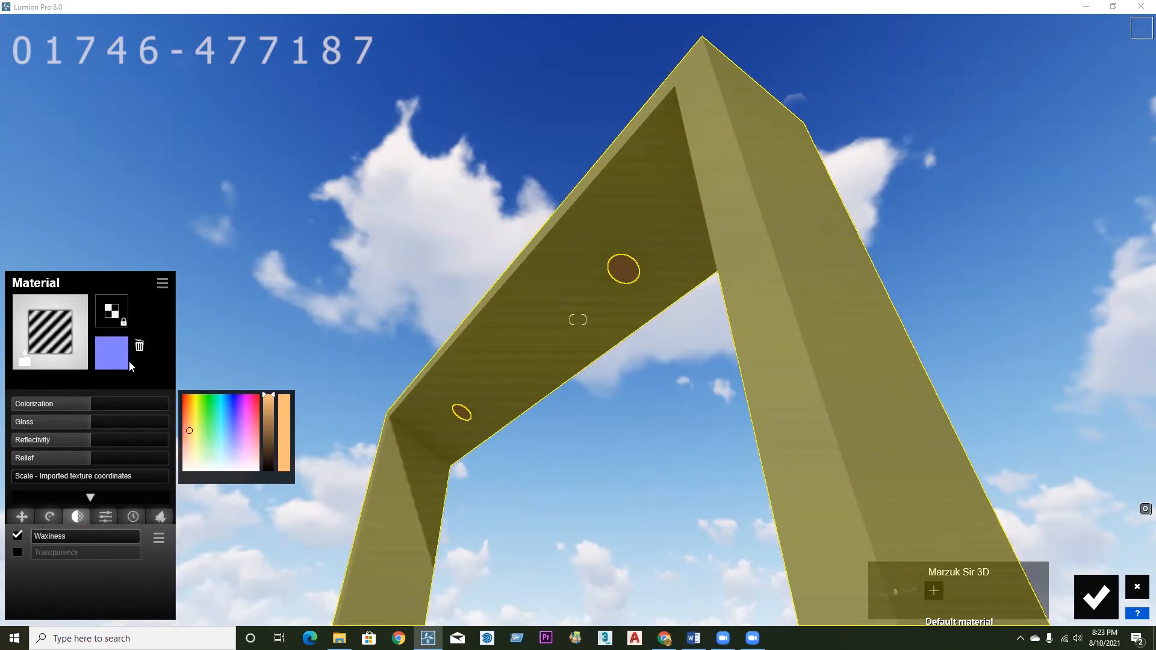
pyautogui.moveTo(542, 362); pyautogui.dragTo(41, 389, button='right')
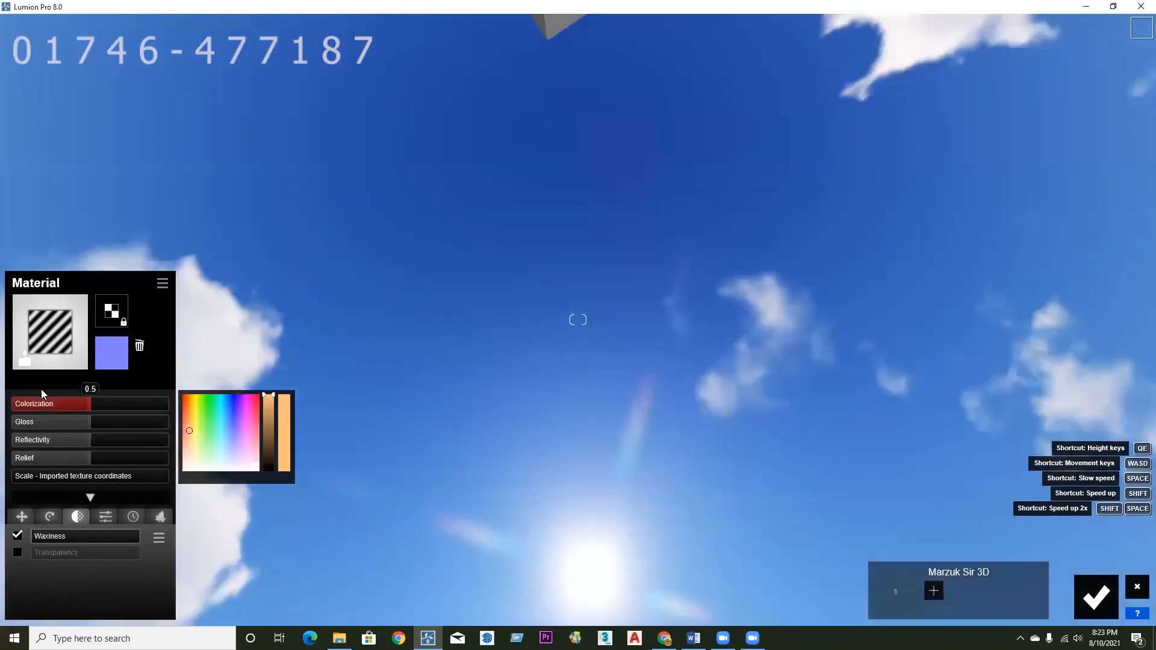
pyautogui.moveTo(578, 320); pyautogui.dragTo(1140, 6, button='right')
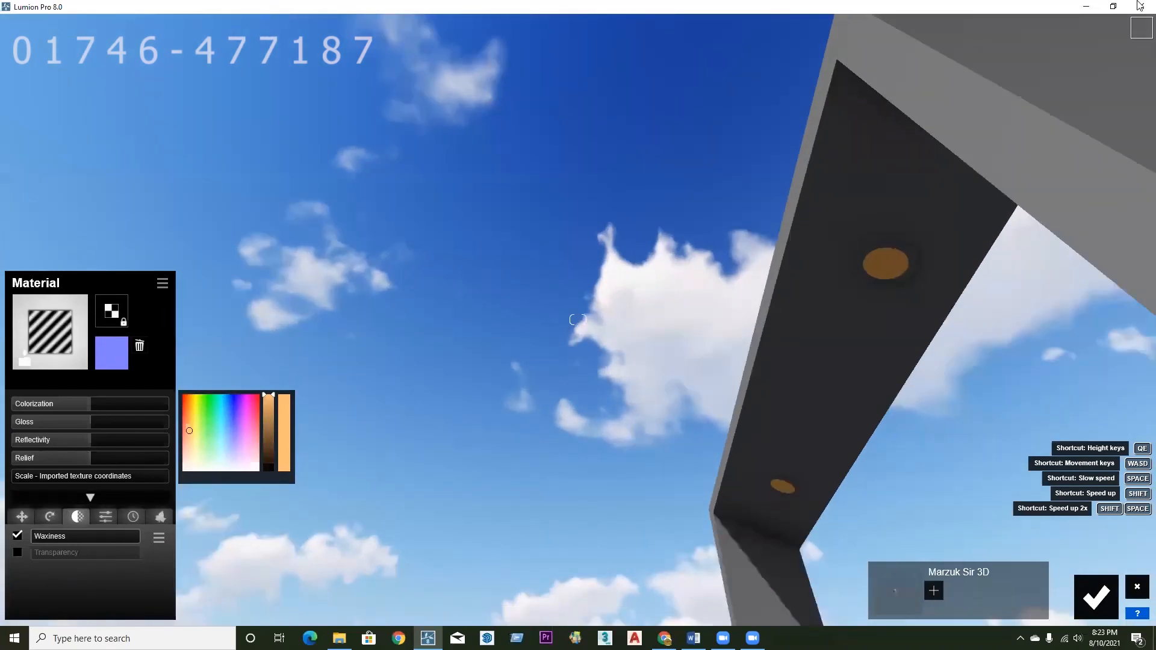
# - Make the rooftop frame's ceiling lights glow, testing Emissive up to 1000 and settling at roughly a fifth of its range
pyautogui.moveTo(368, 410); pyautogui.dragTo(433, 422, button='right')
pyautogui.moveTo(558, 372); pyautogui.dragTo(686, 439, button='right')
pyautogui.moveTo(578, 319); pyautogui.dragTo(605, 292, button='right')
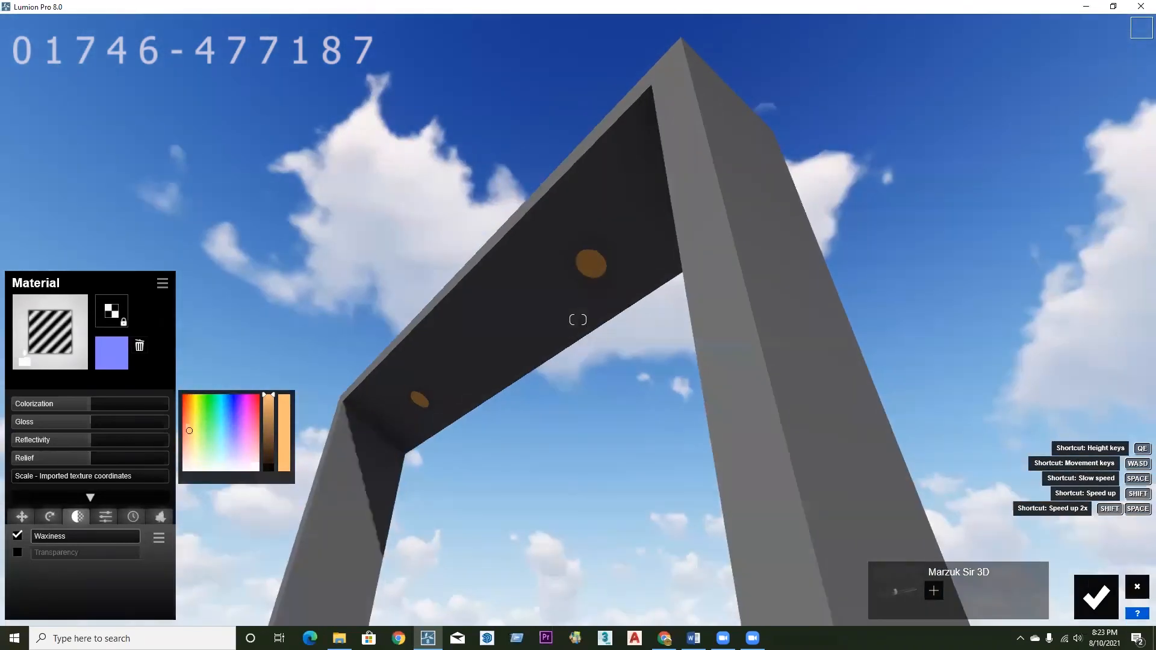
pyautogui.moveTo(593, 365); pyautogui.dragTo(562, 371, button='right')
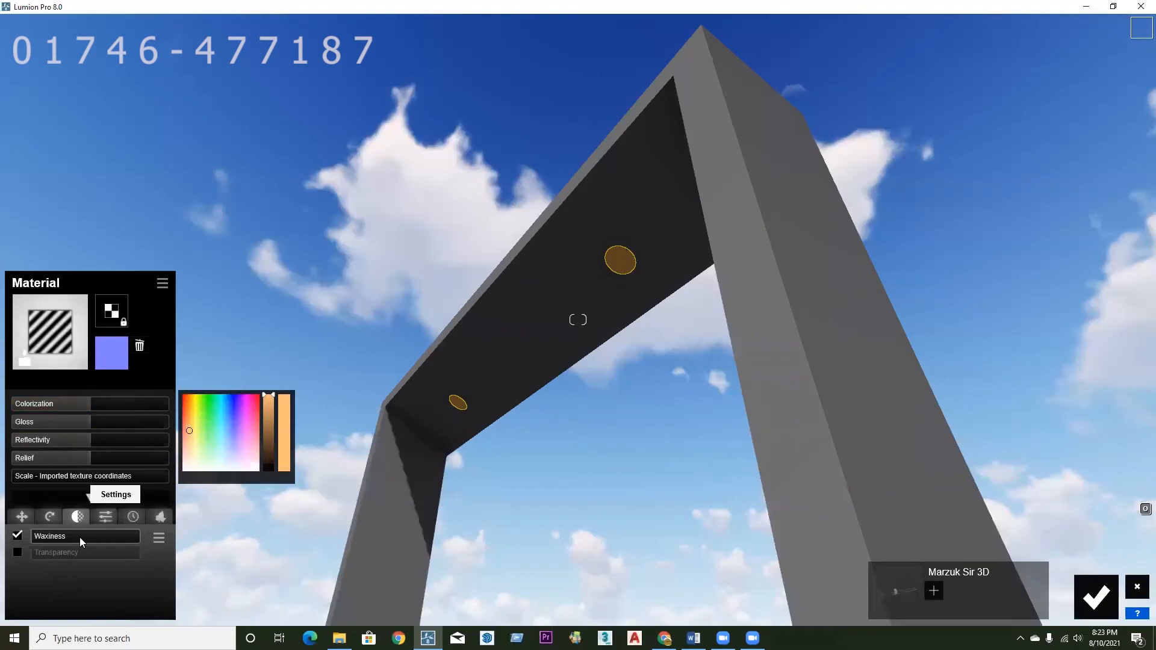
pyautogui.click(104, 517)
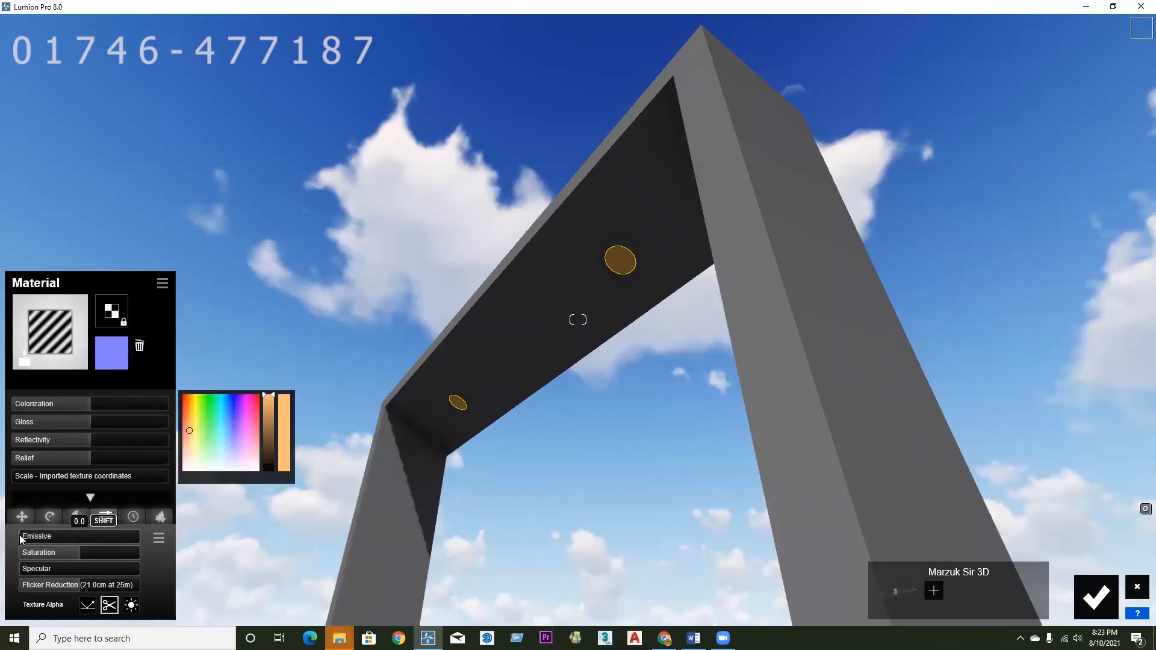
pyautogui.moveTo(20, 535); pyautogui.dragTo(141, 535)
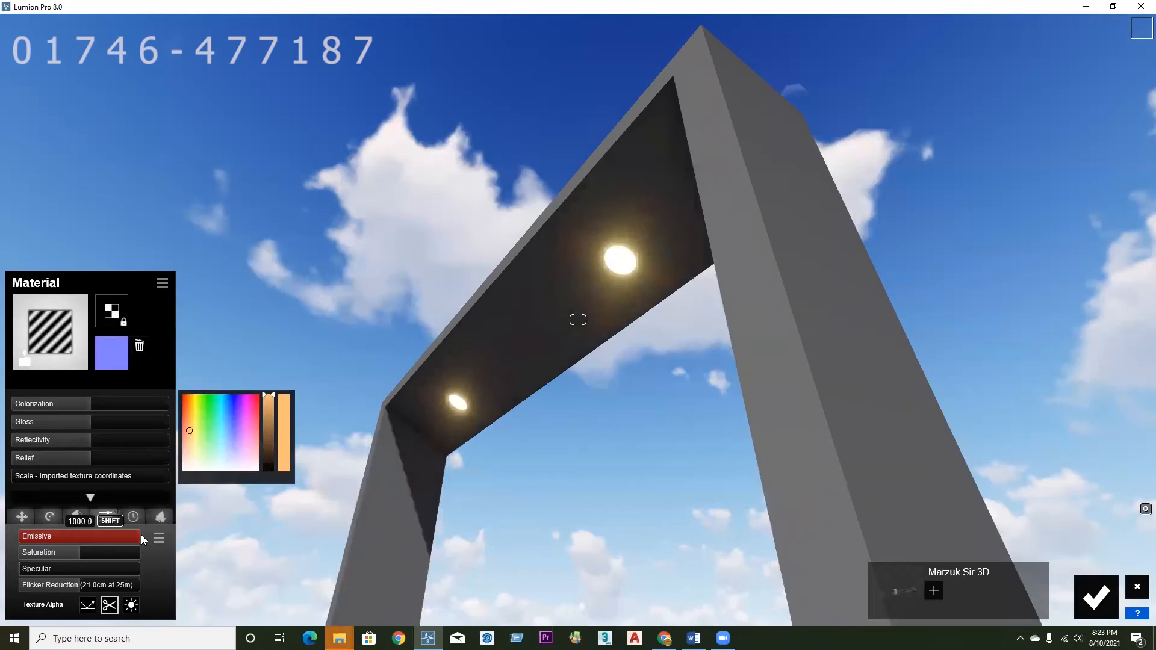
pyautogui.moveTo(141, 535); pyautogui.dragTo(96, 539)
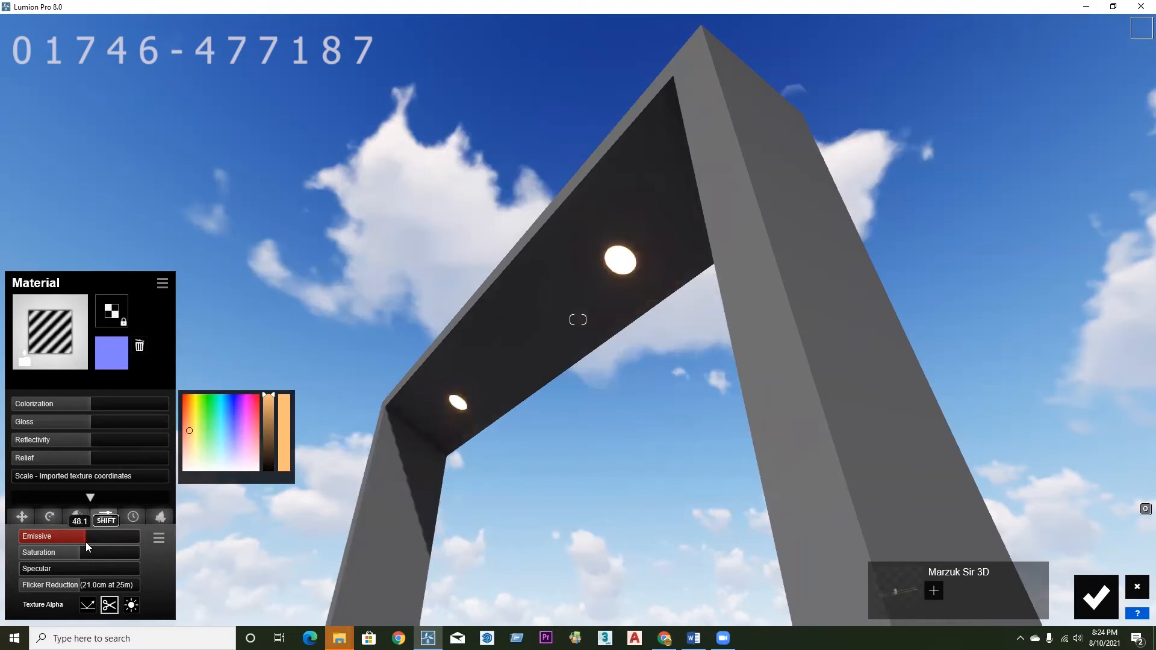
pyautogui.moveTo(82, 544); pyautogui.dragTo(51, 543)
pyautogui.moveTo(63, 540); pyautogui.dragTo(42, 538)
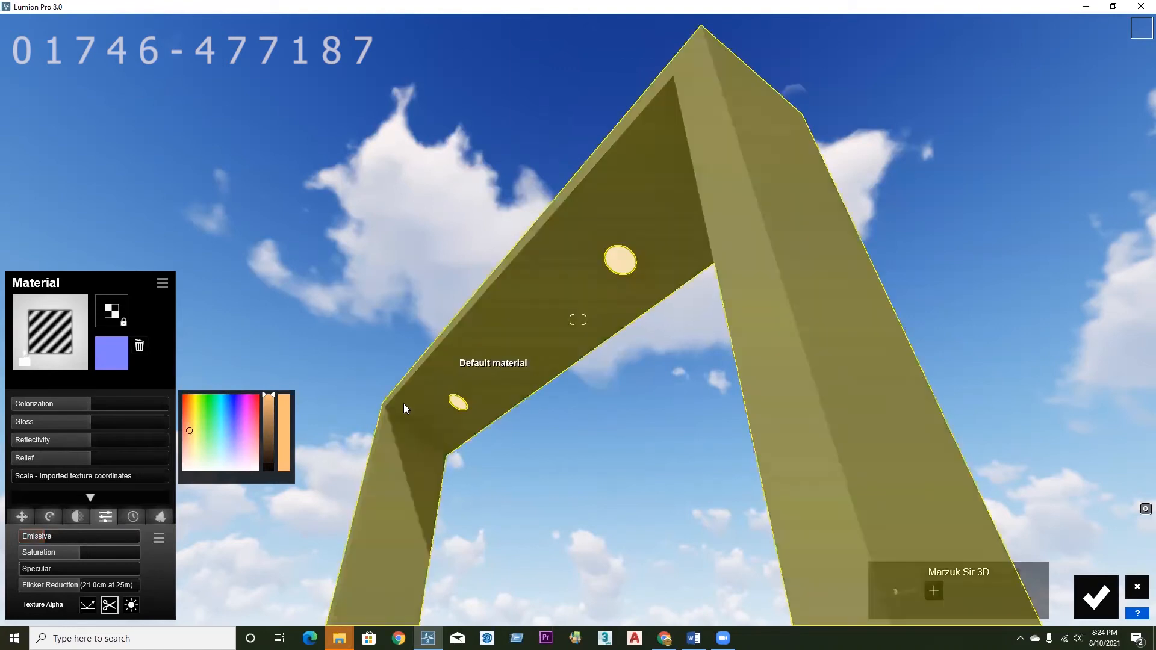
# - Examine the glowing ceiling lights in the rooftop frame from close up and from in front of the facade
pyautogui.moveTo(437, 371); pyautogui.dragTo(396, 347, button='right')
pyautogui.press('s')
pyautogui.press('w')
pyautogui.press('w')
pyautogui.press('w')
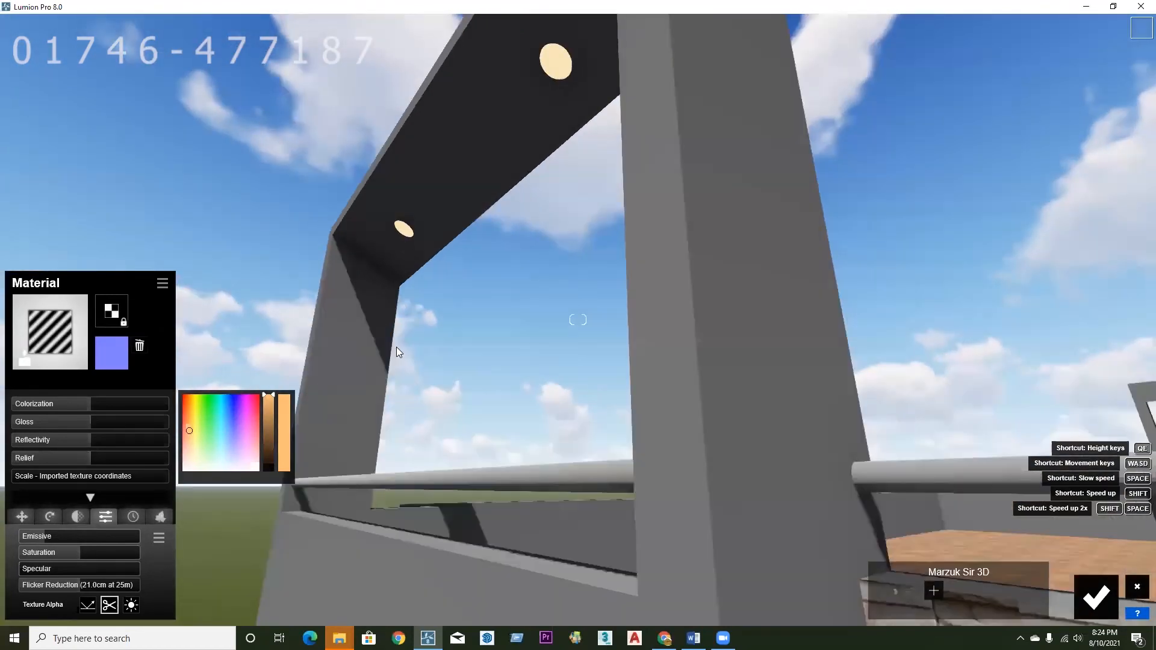
pyautogui.press('w')
pyautogui.moveTo(389, 346); pyautogui.dragTo(394, 346, button='right')
pyautogui.press('s')
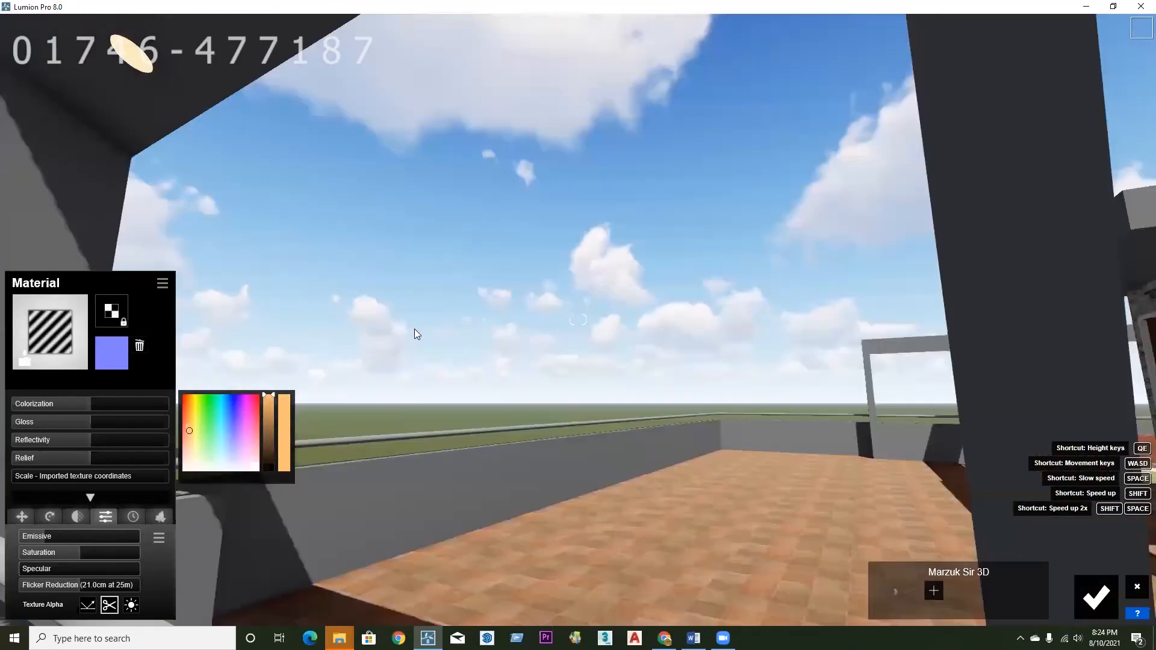
pyautogui.press('s')
pyautogui.press('s')
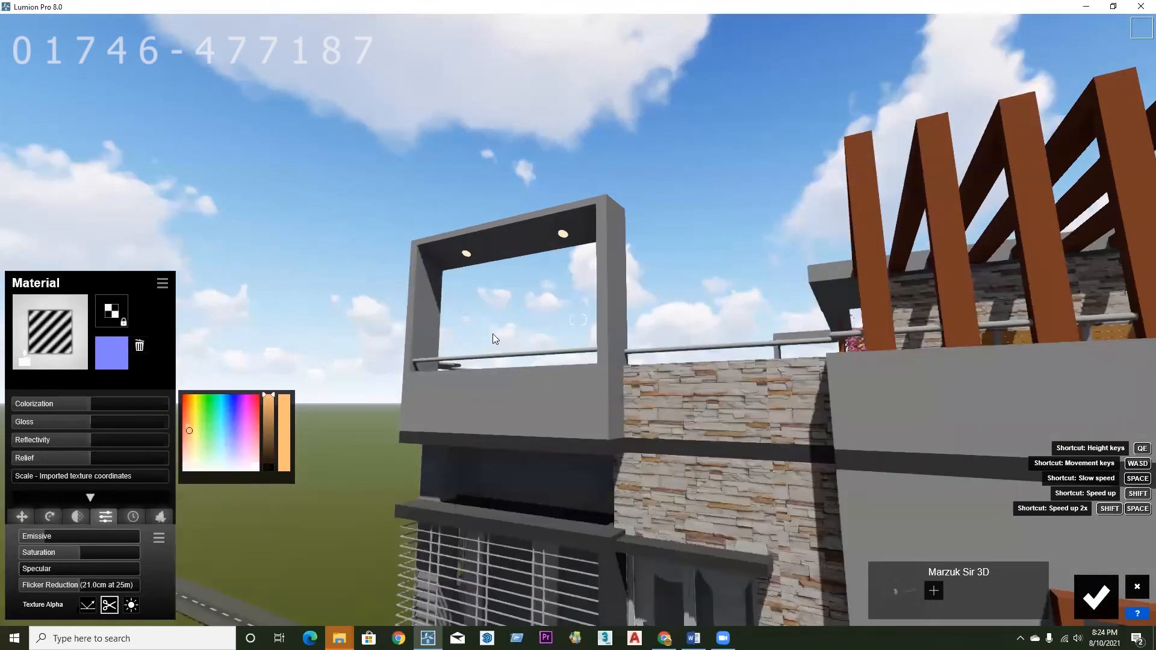
pyautogui.press('s')
pyautogui.press('s')
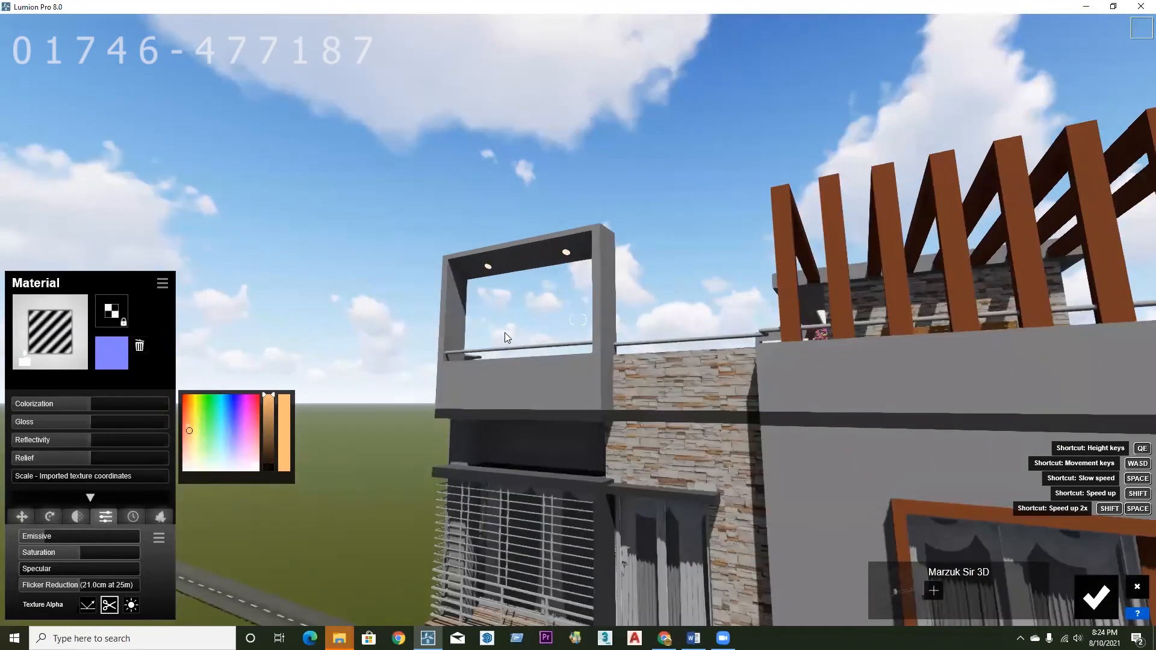
pyautogui.press('w')
pyautogui.press('w')
pyautogui.moveTo(578, 320); pyautogui.dragTo(591, 404, button='right')
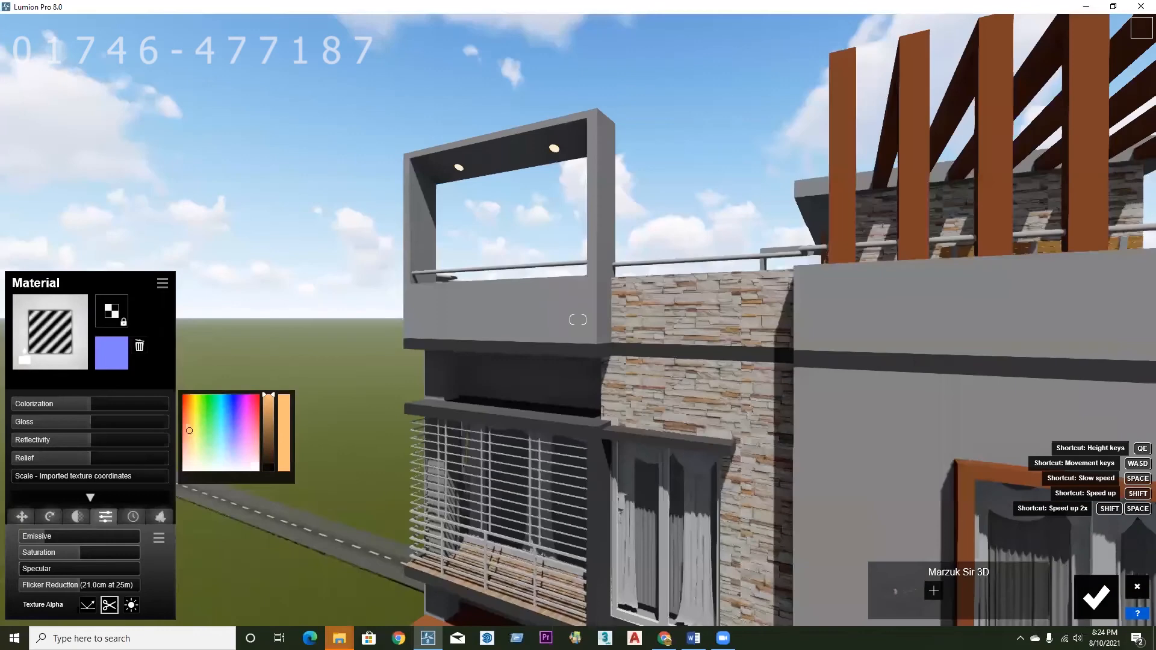
pyautogui.press('w')
pyautogui.moveTo(462, 242); pyautogui.dragTo(480, 239, button='right')
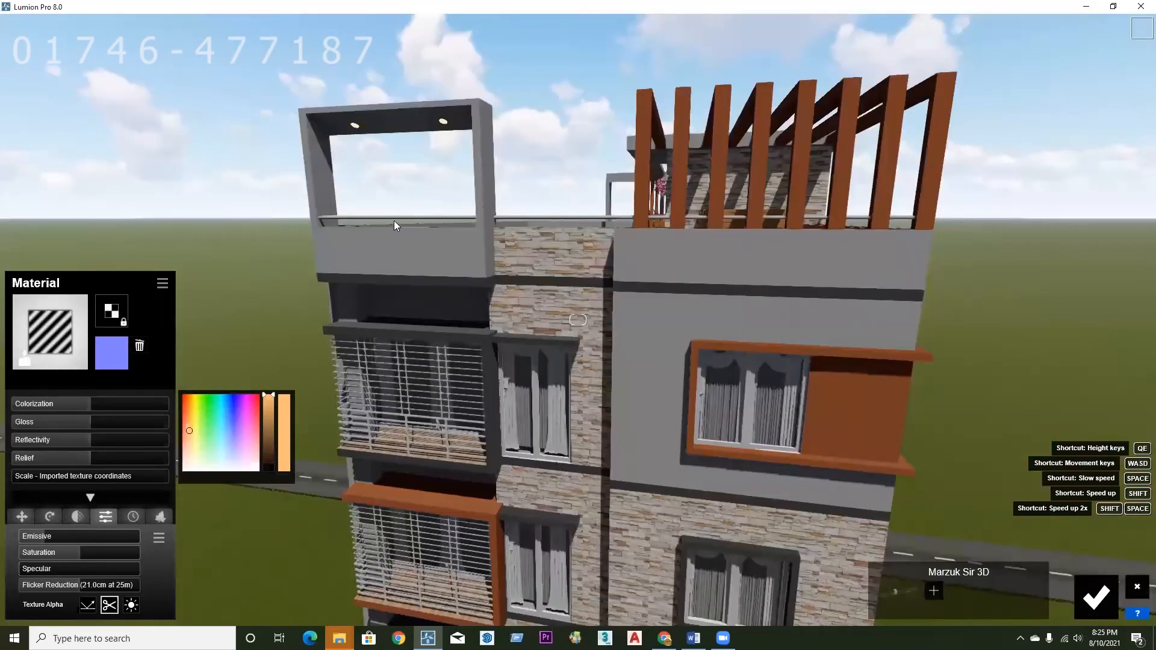
# - Open the material choices for the Aluminum_Anodized_Clear rooftop railing beside the brown pergola posts
pyautogui.scroll(-1, 394, 220)
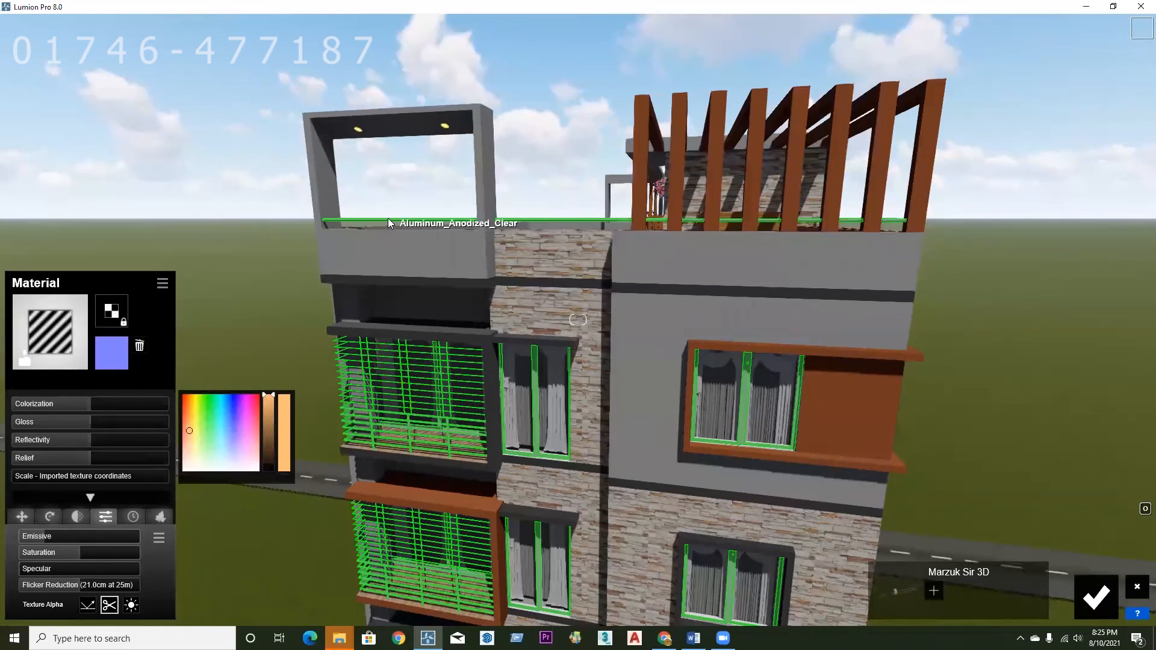
pyautogui.press('w')
pyautogui.press('w')
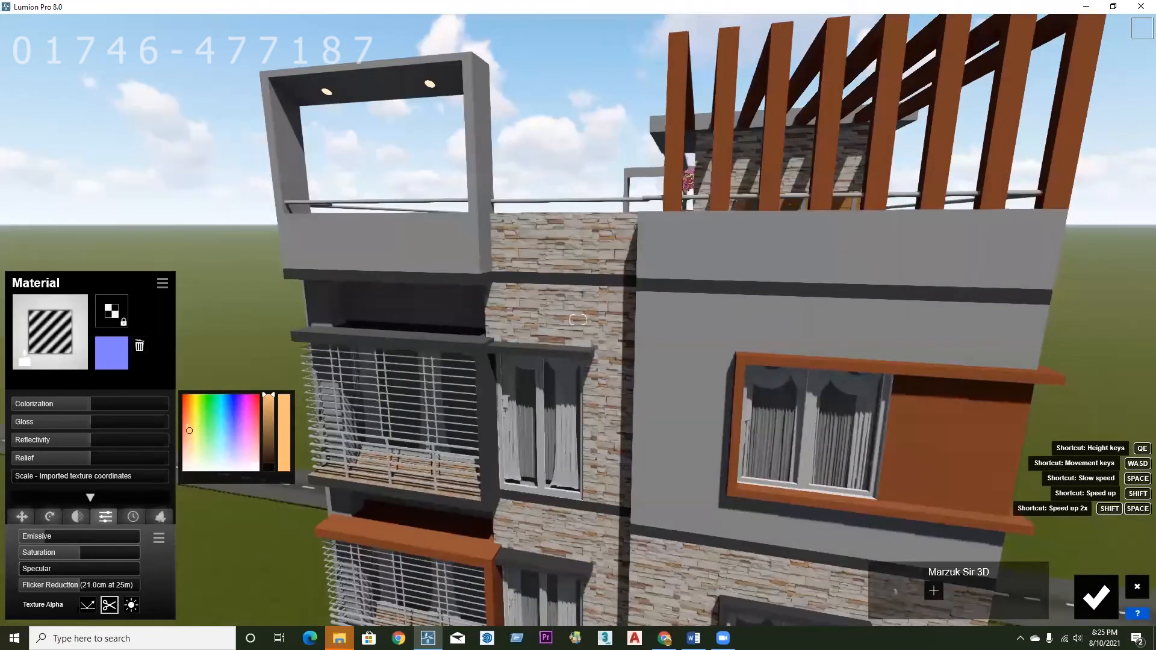
pyautogui.moveTo(579, 320); pyautogui.dragTo(602, 241, button='right')
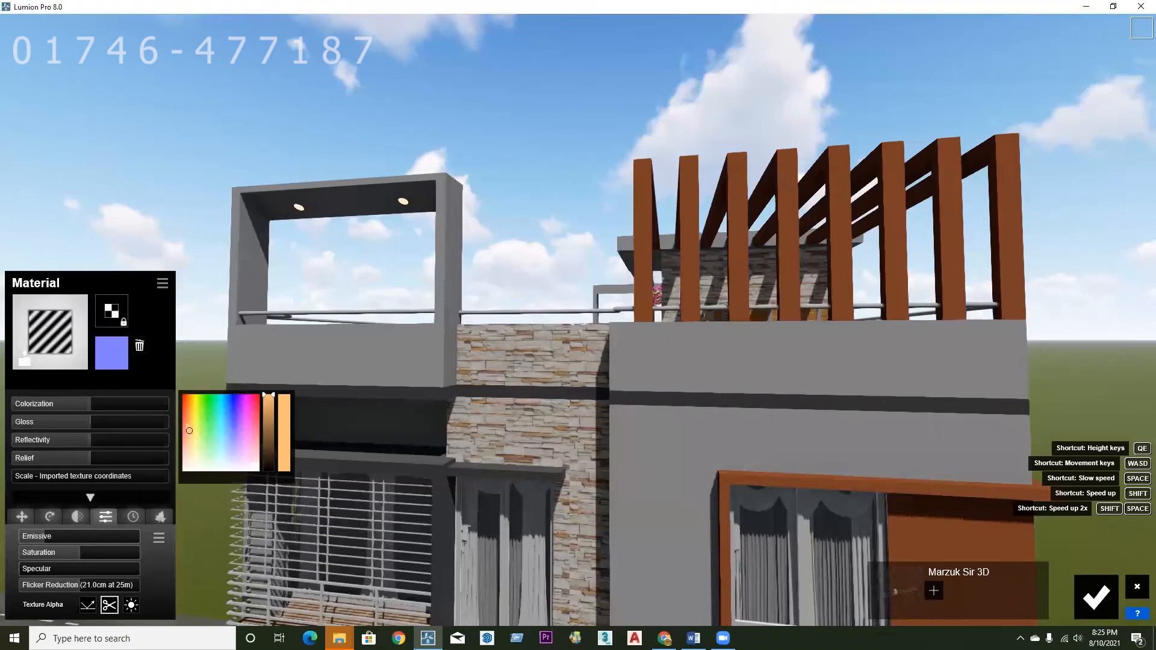
pyautogui.moveTo(391, 242); pyautogui.dragTo(416, 218, button='right')
pyautogui.press('w')
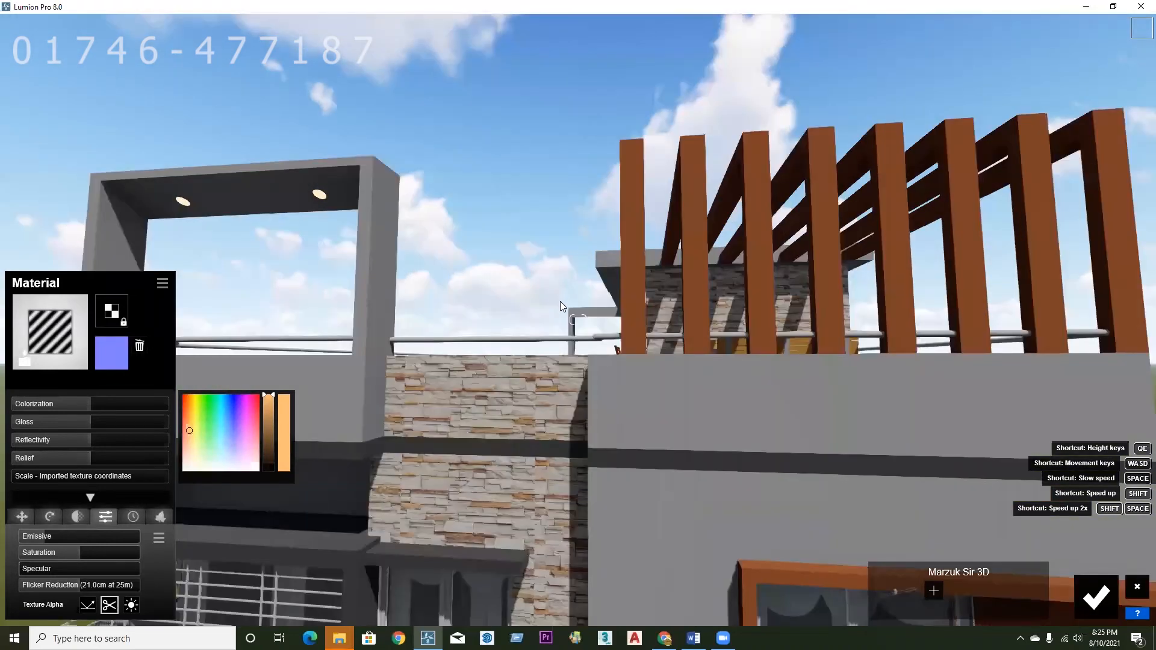
pyautogui.press('w')
pyautogui.press('w')
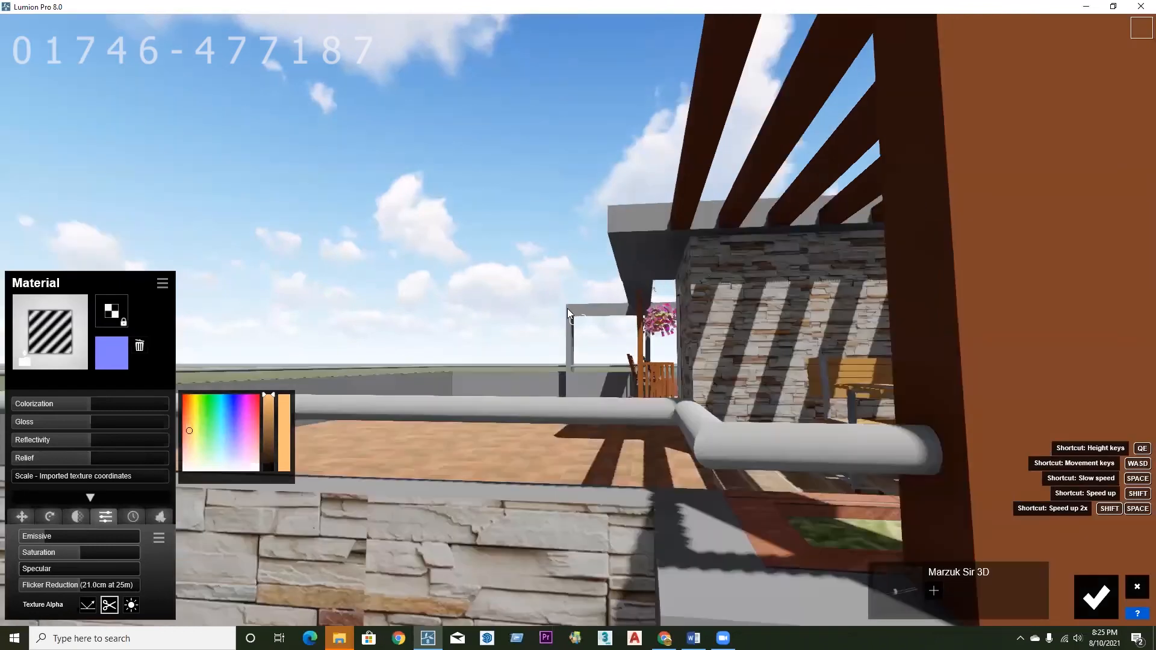
pyautogui.press('w')
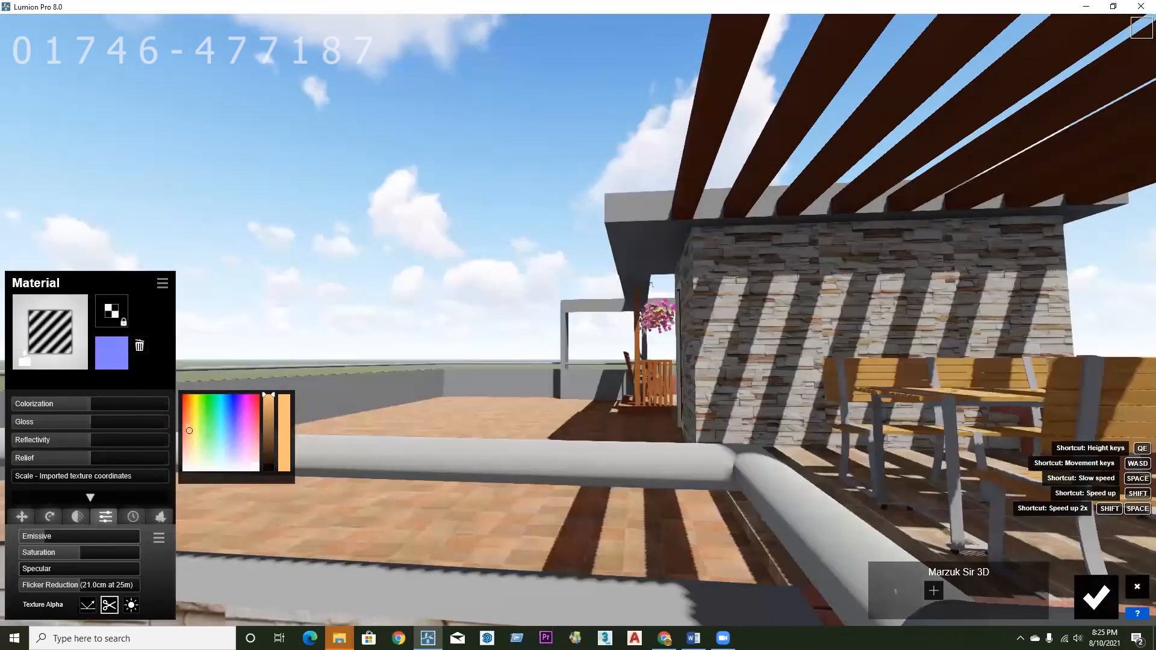
pyautogui.moveTo(579, 320); pyautogui.dragTo(698, 421, button='right')
pyautogui.moveTo(579, 320); pyautogui.dragTo(698, 422, button='right')
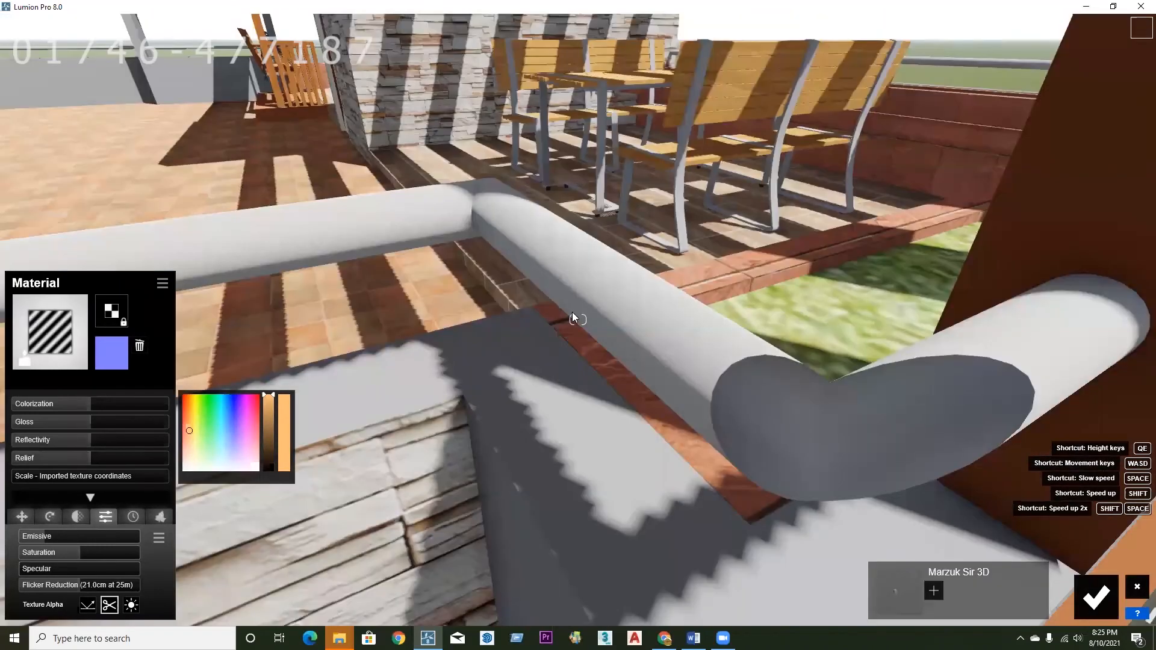
pyautogui.press('s')
pyautogui.moveTo(573, 313); pyautogui.dragTo(518, 253, button='right')
pyautogui.press('s')
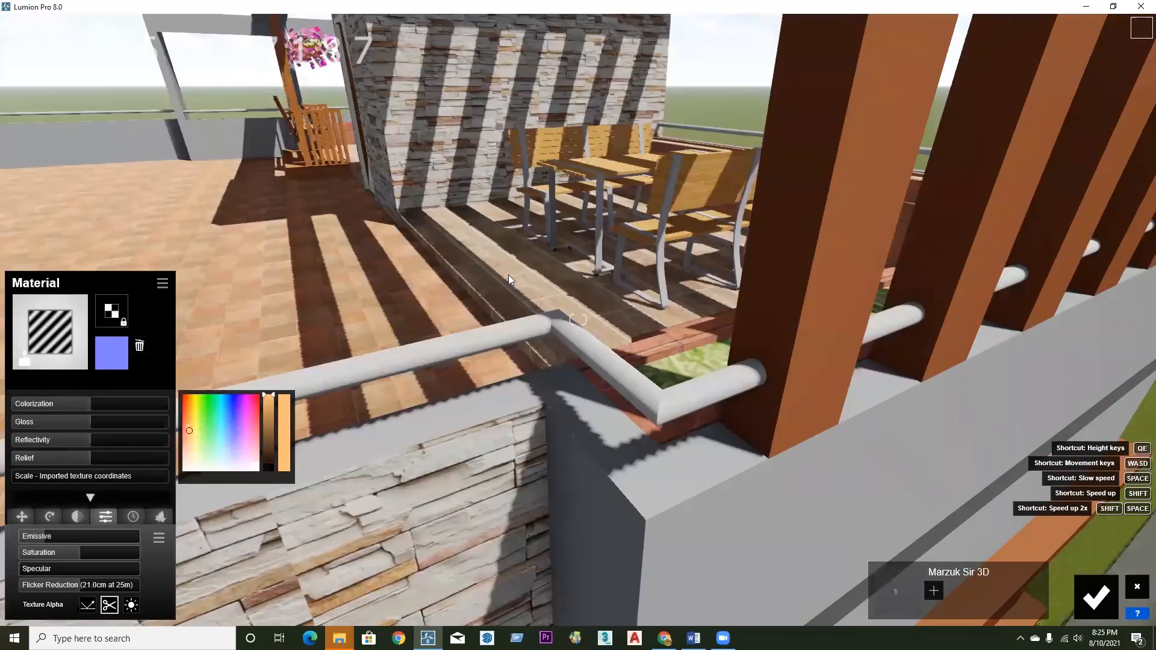
pyautogui.press('s')
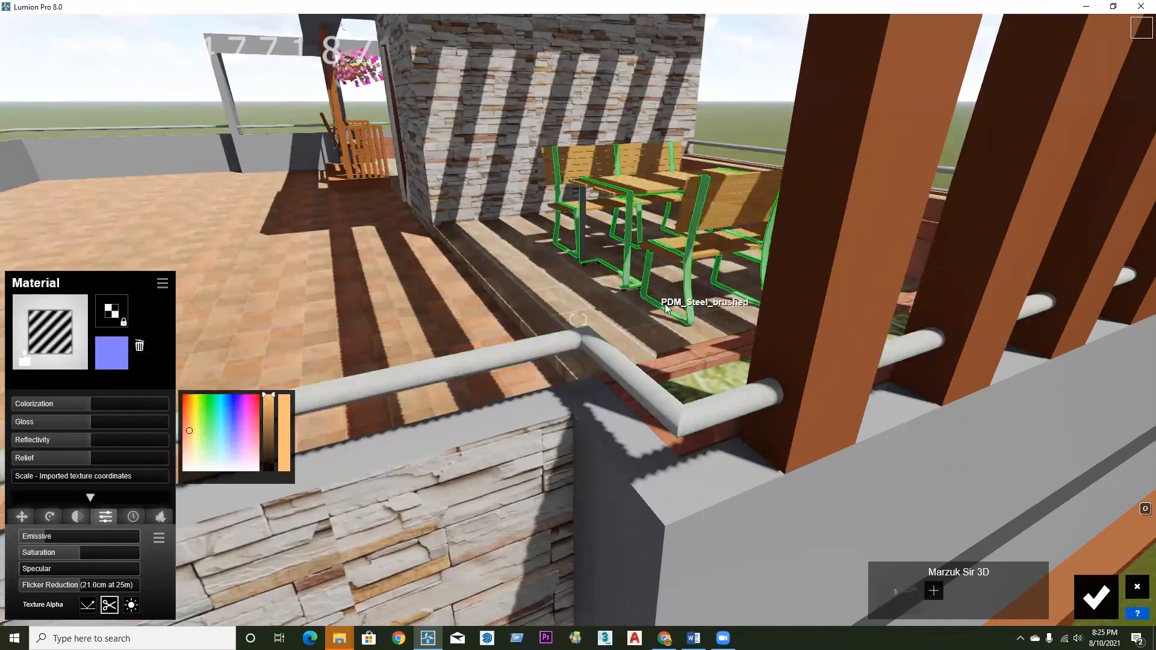
pyautogui.click(533, 351)
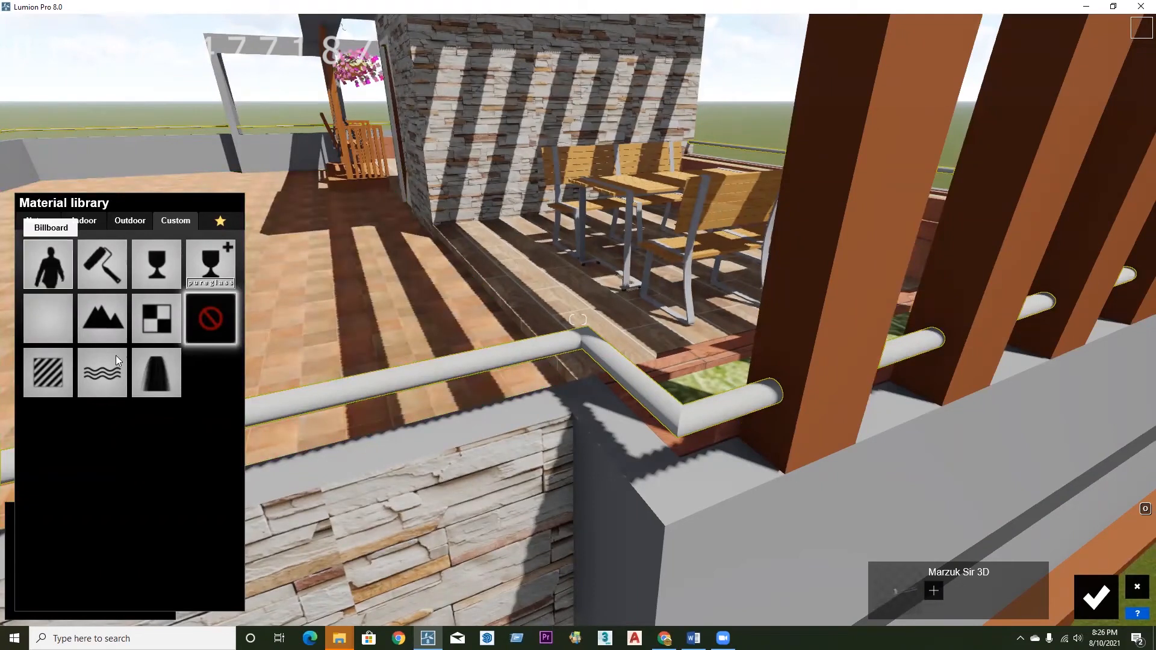
pyautogui.click(405, 376)
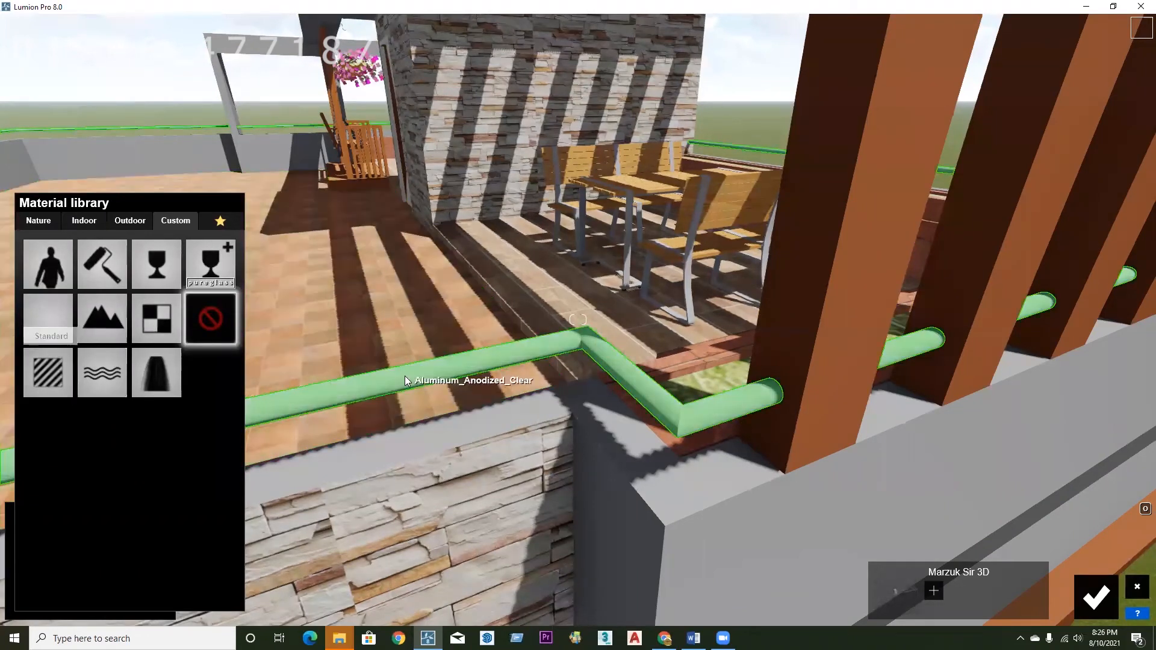
# - Browse the indoor metal materials and assign the first one, a polished silver metal, to the rooftop railing
pyautogui.click(86, 223)
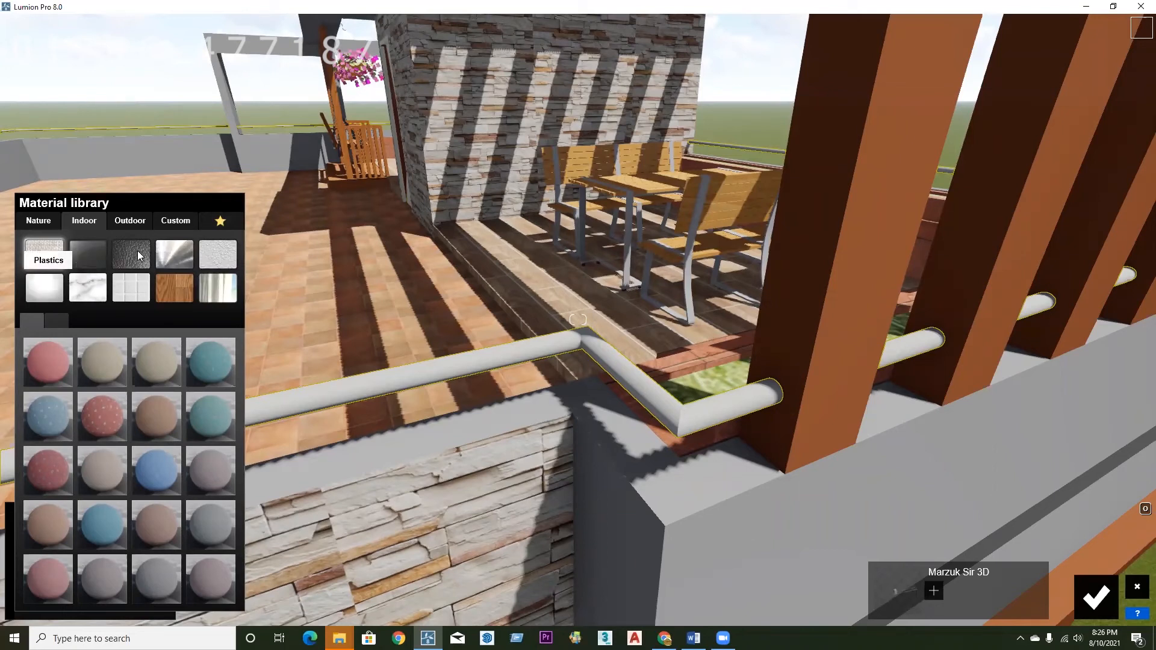
pyautogui.click(176, 253)
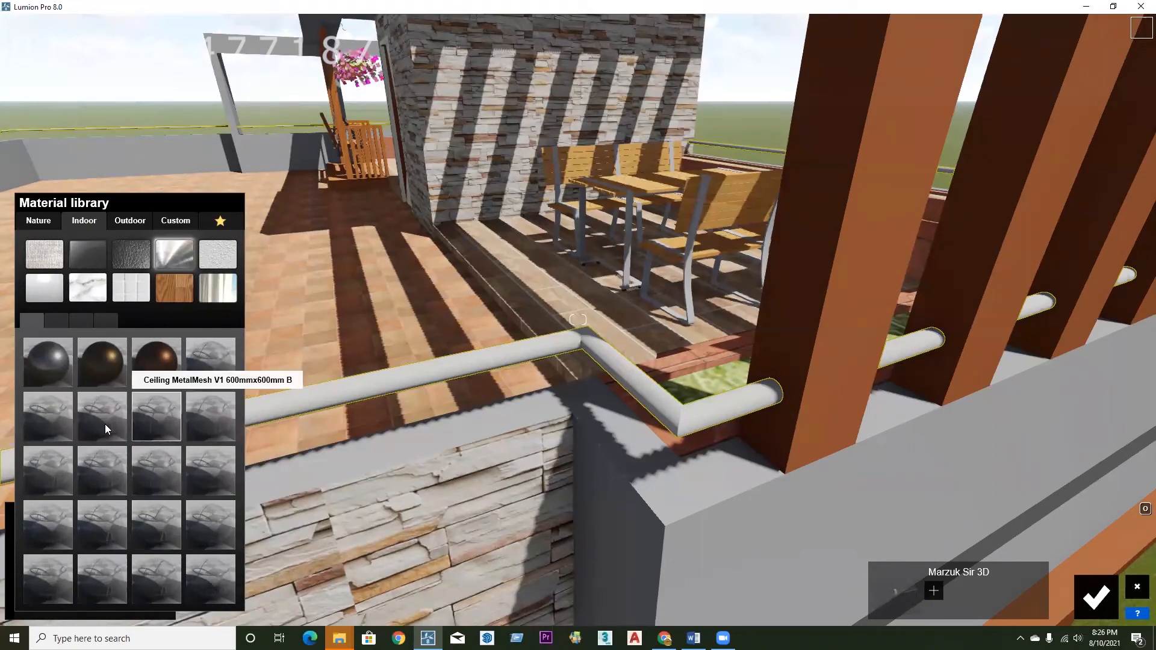
pyautogui.click(59, 319)
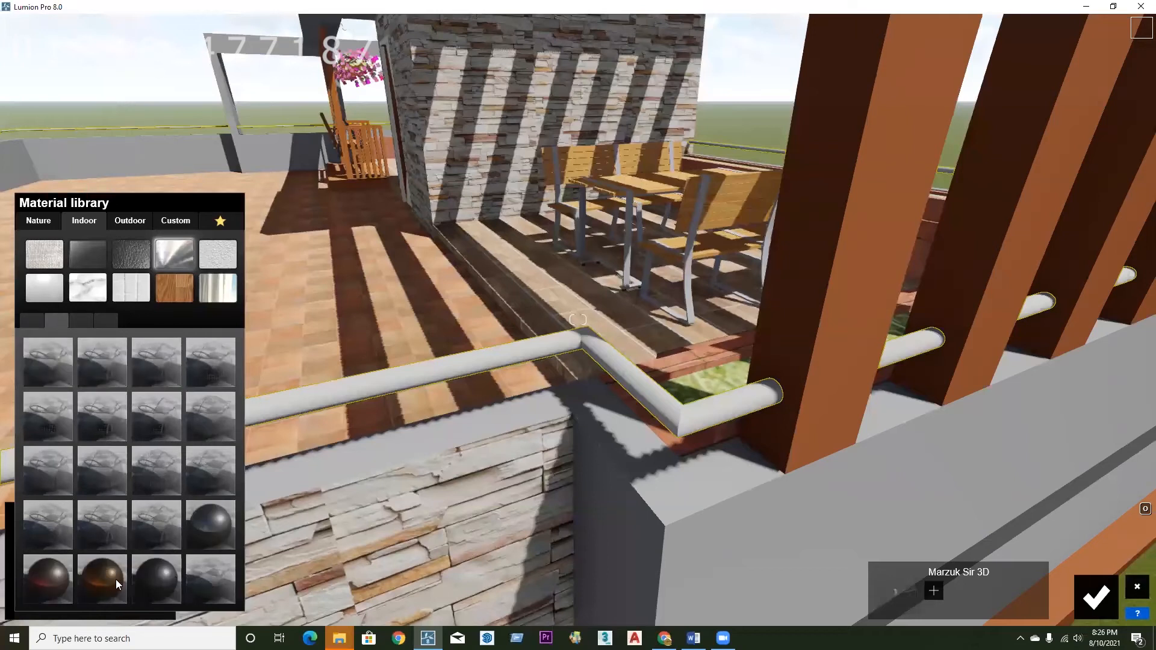
pyautogui.click(76, 321)
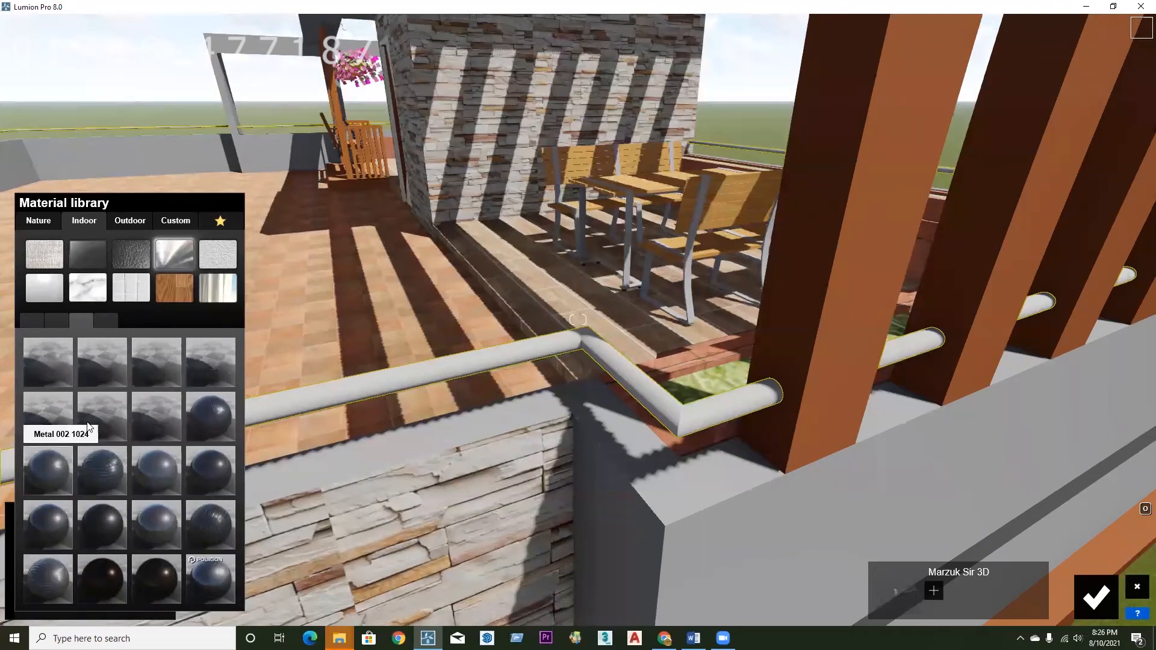
pyautogui.click(107, 321)
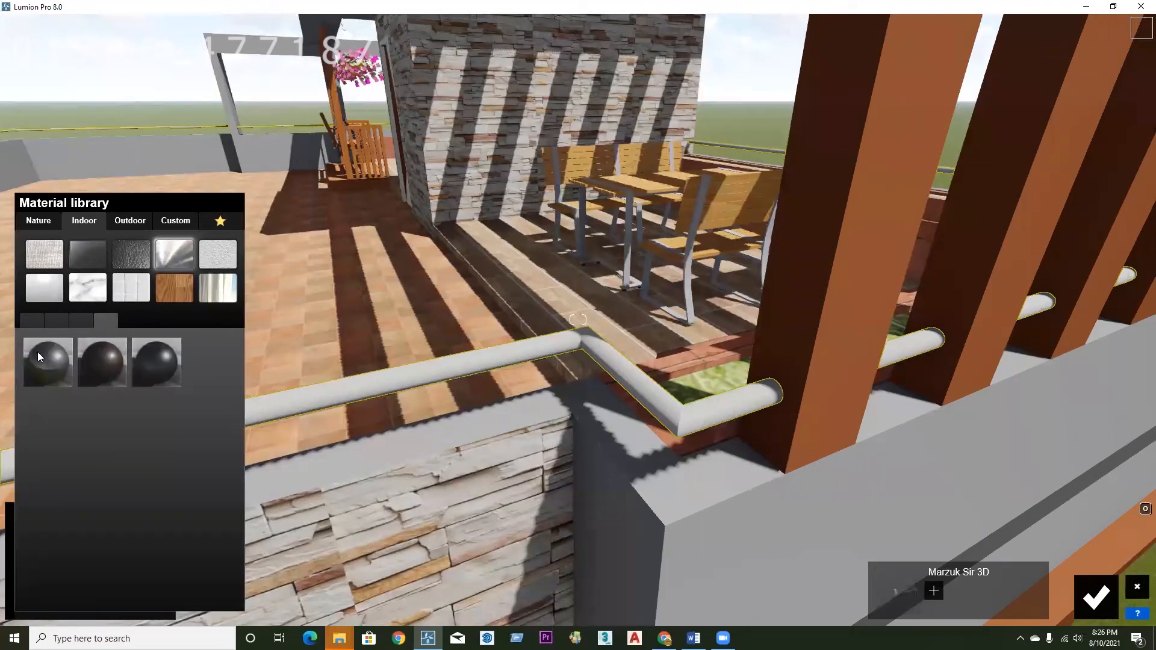
pyautogui.click(38, 319)
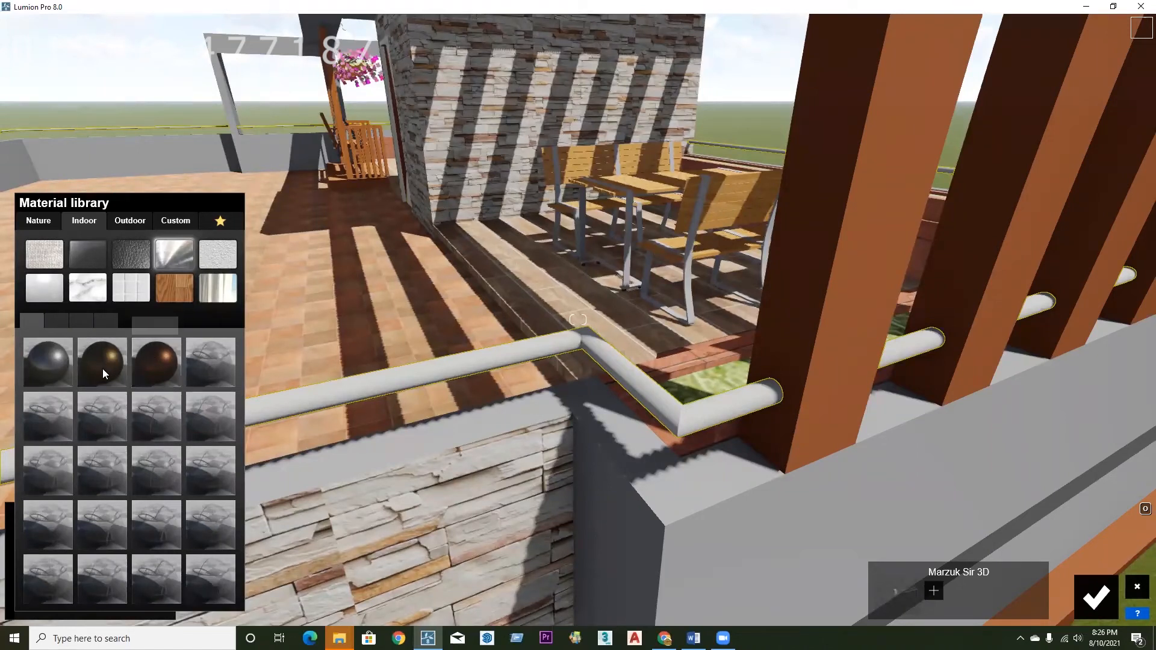
pyautogui.click(61, 320)
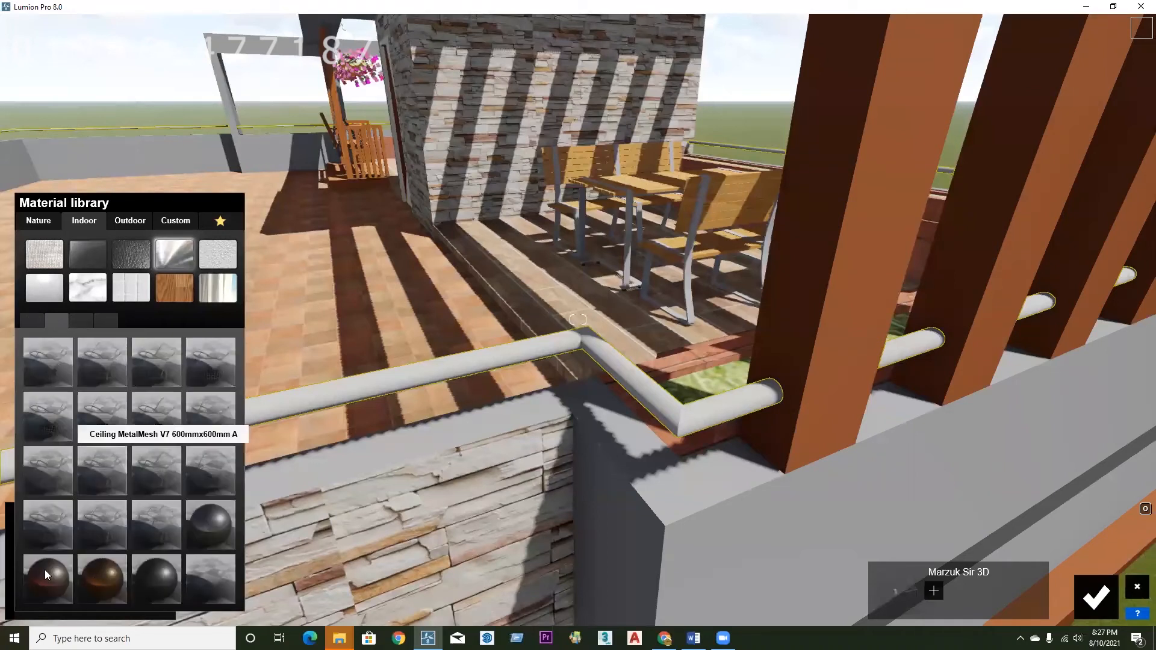
pyautogui.click(37, 322)
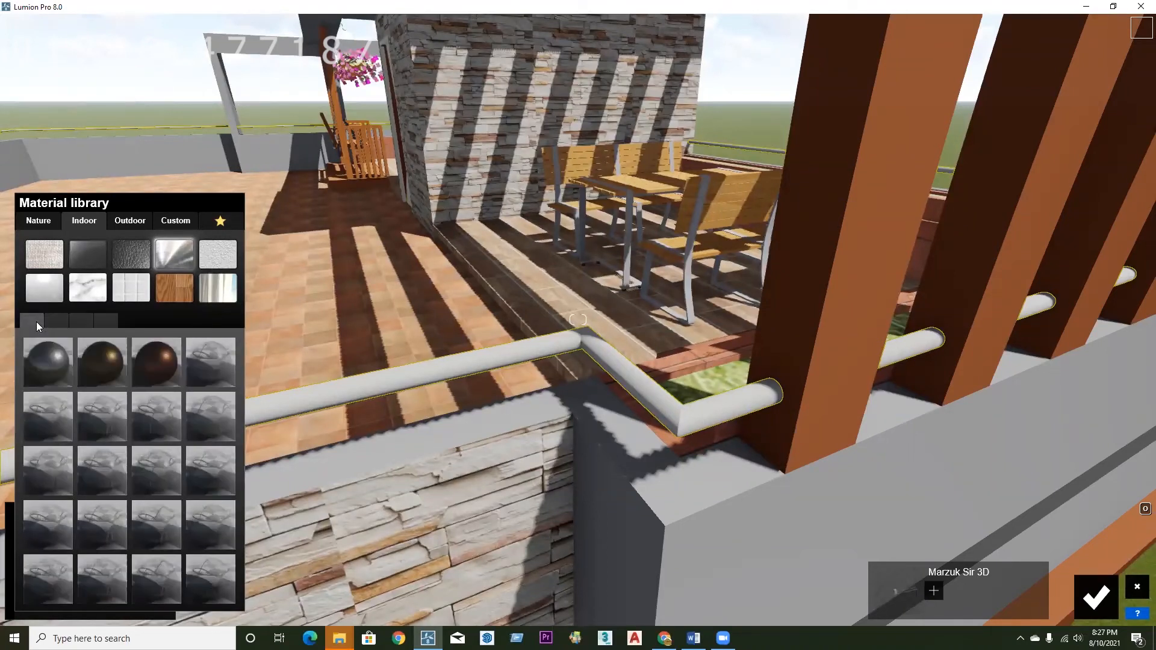
pyautogui.click(48, 363)
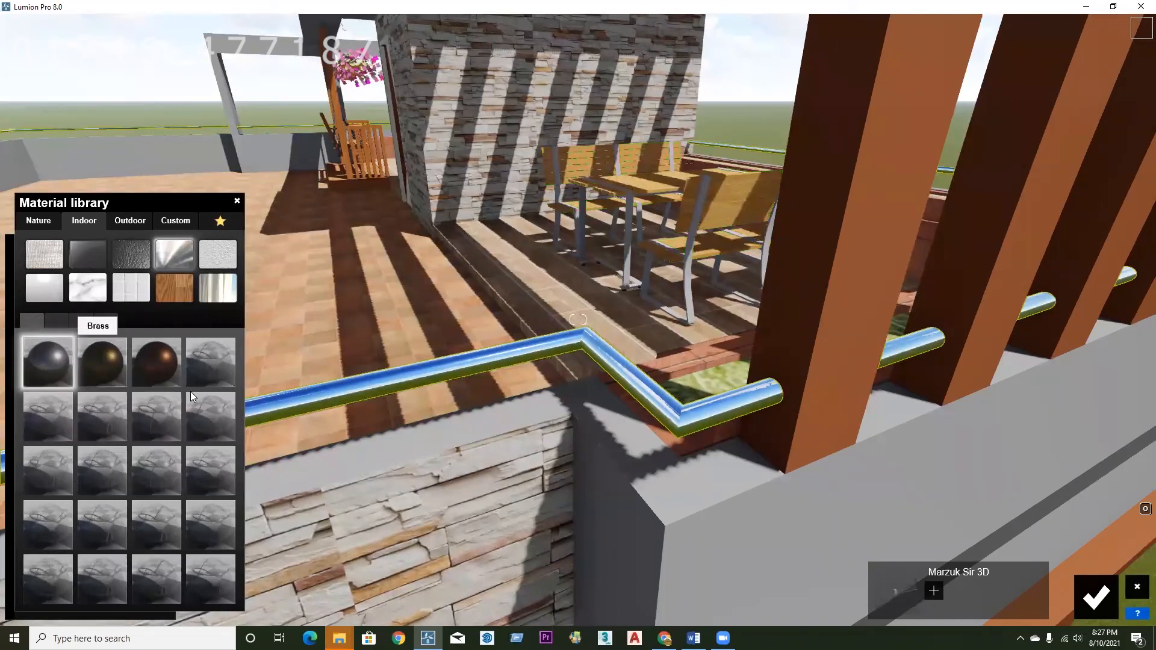
# - Tune the rooftop railing's metal material to a gloss of 0.7 and a reflectivity of 1.6
pyautogui.click(236, 203)
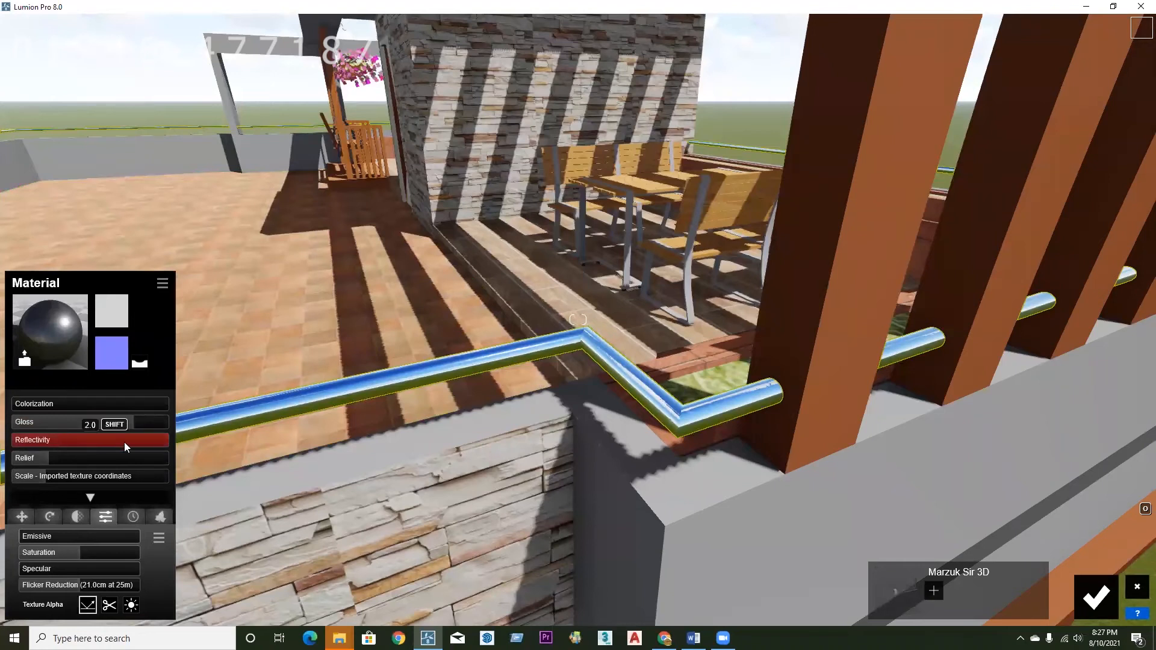
pyautogui.moveTo(159, 438); pyautogui.dragTo(124, 445)
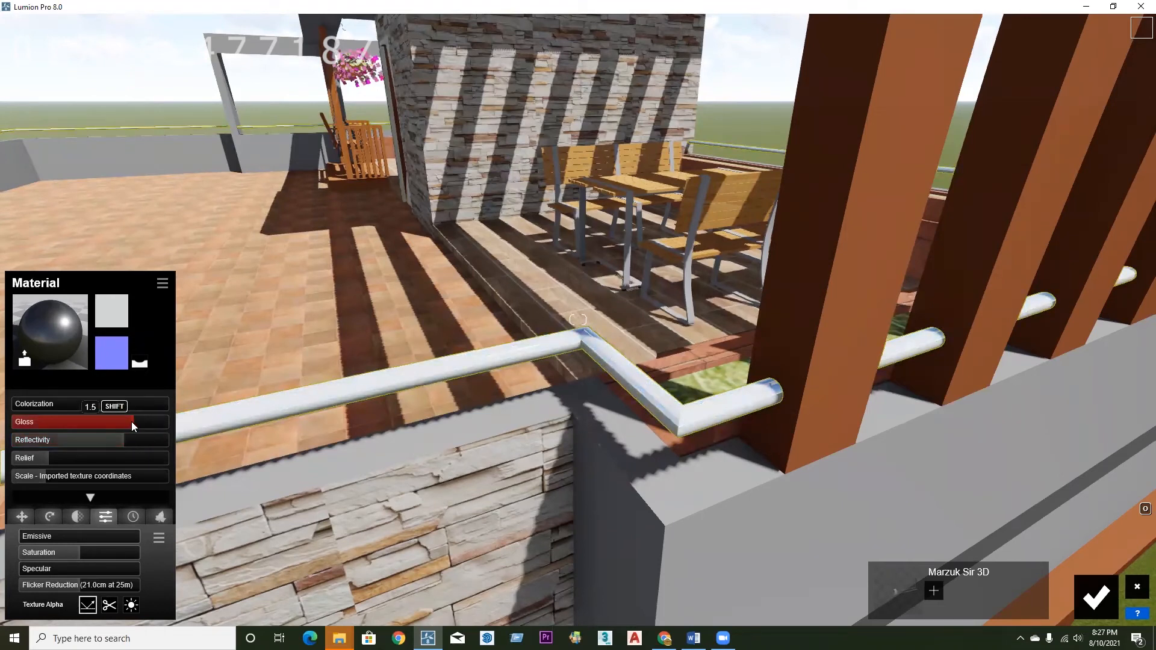
pyautogui.moveTo(135, 422); pyautogui.dragTo(146, 420)
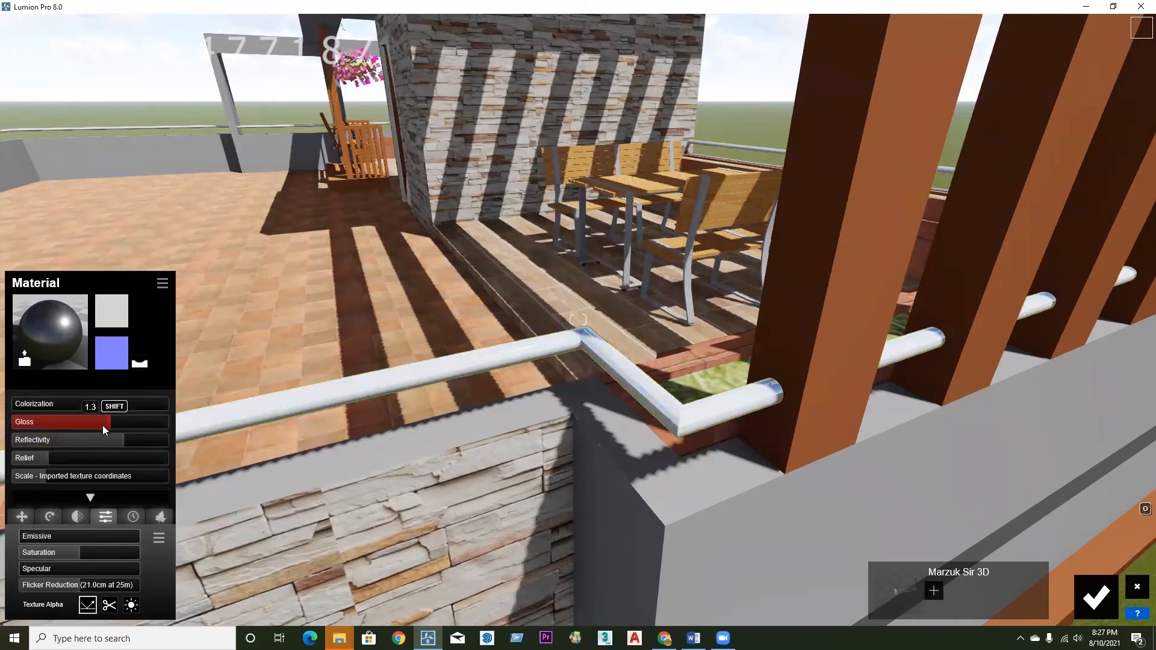
pyautogui.moveTo(64, 431)
pyautogui.mouseDown()
pyautogui.moveTo(51, 430)
pyautogui.moveTo(70, 420)
pyautogui.mouseUp()
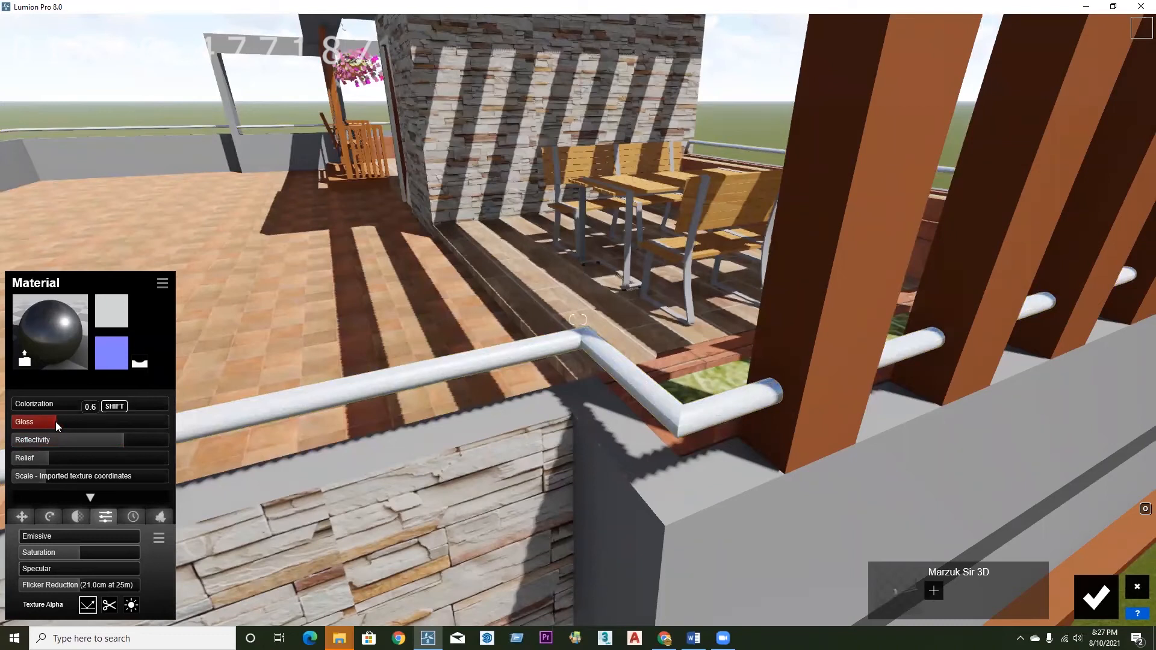
pyautogui.moveTo(397, 469); pyautogui.dragTo(235, 440, button='right')
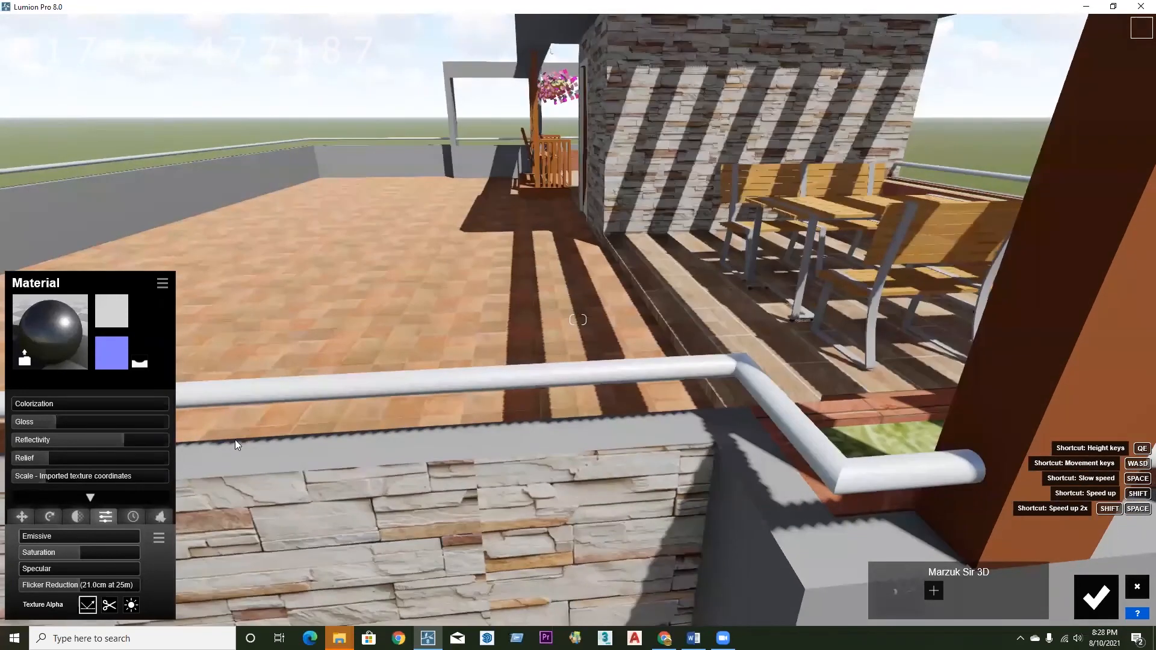
pyautogui.moveTo(56, 419); pyautogui.dragTo(74, 422)
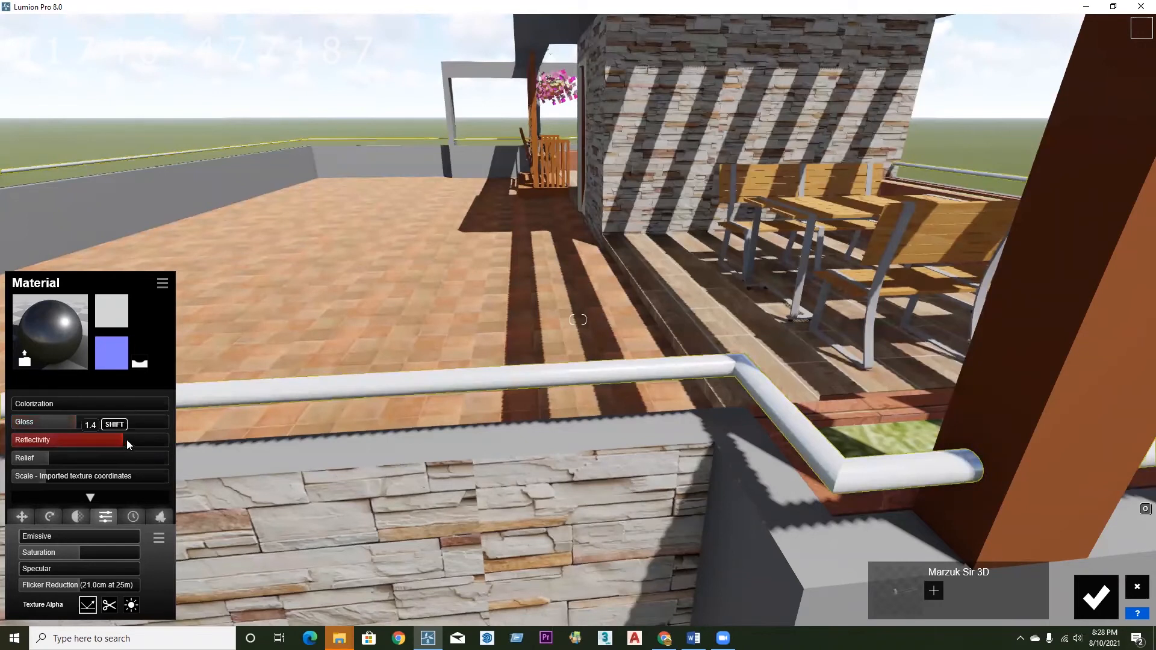
pyautogui.moveTo(141, 439)
pyautogui.mouseDown()
pyautogui.moveTo(165, 435)
pyautogui.moveTo(136, 442)
pyautogui.mouseUp()
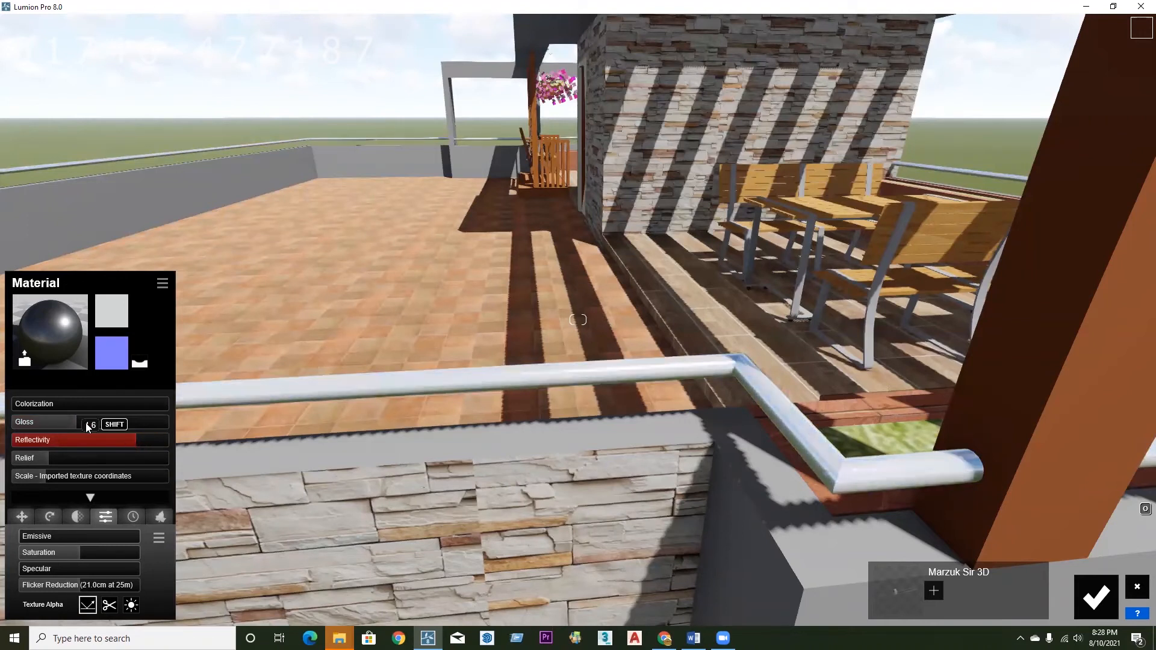
pyautogui.moveTo(73, 422); pyautogui.dragTo(71, 421)
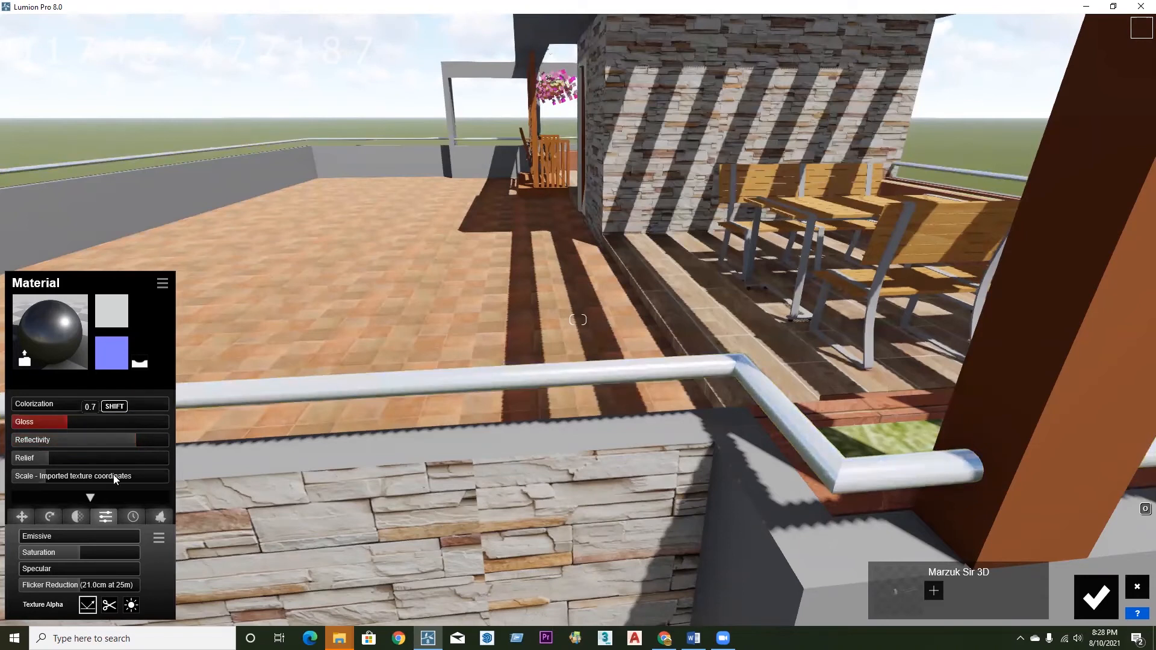
# - Fine-tune the railing's reflectivity, testing 2.0 and settling slightly below 1.8
pyautogui.click(134, 439)
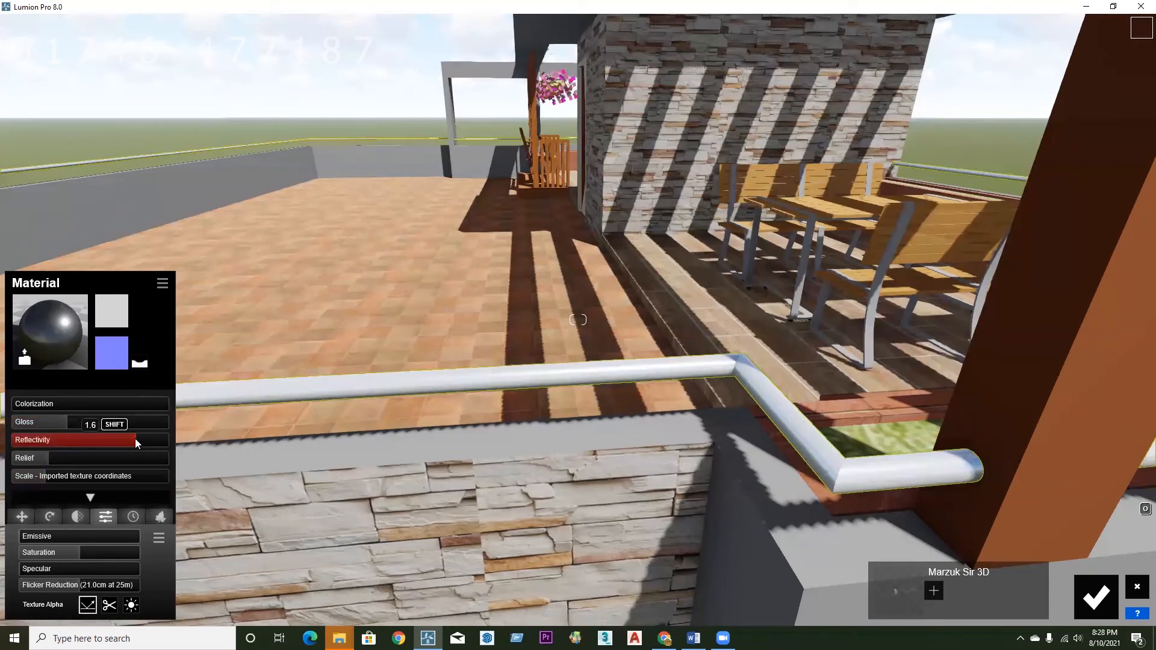
pyautogui.moveTo(135, 439); pyautogui.dragTo(168, 439)
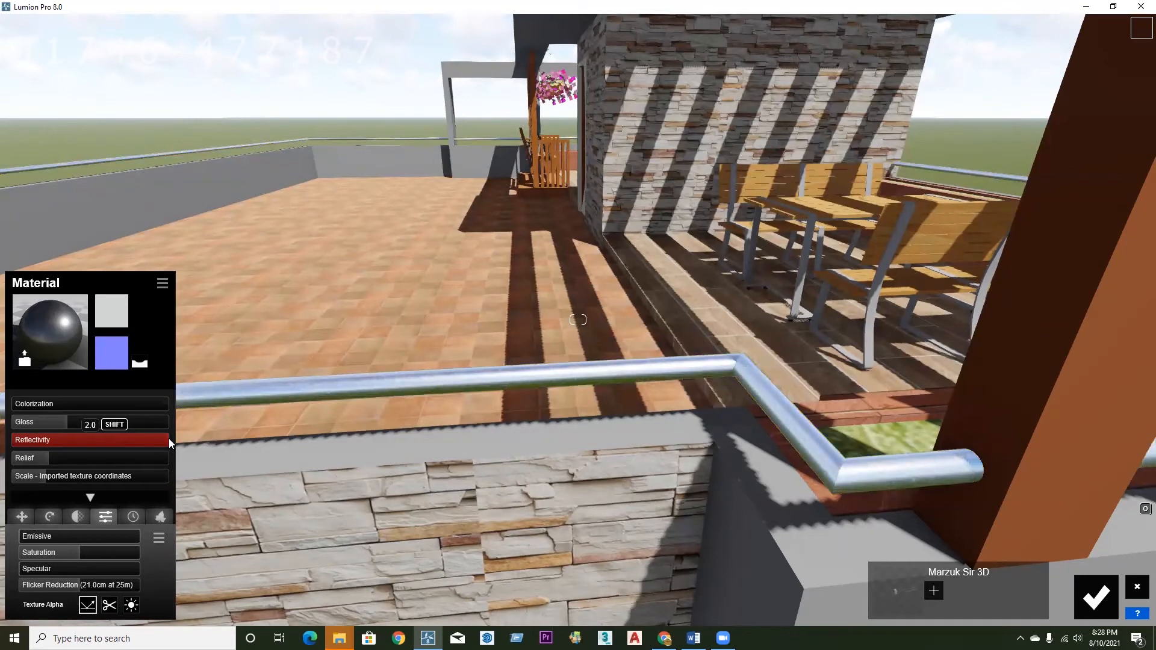
pyautogui.moveTo(167, 440); pyautogui.dragTo(159, 441)
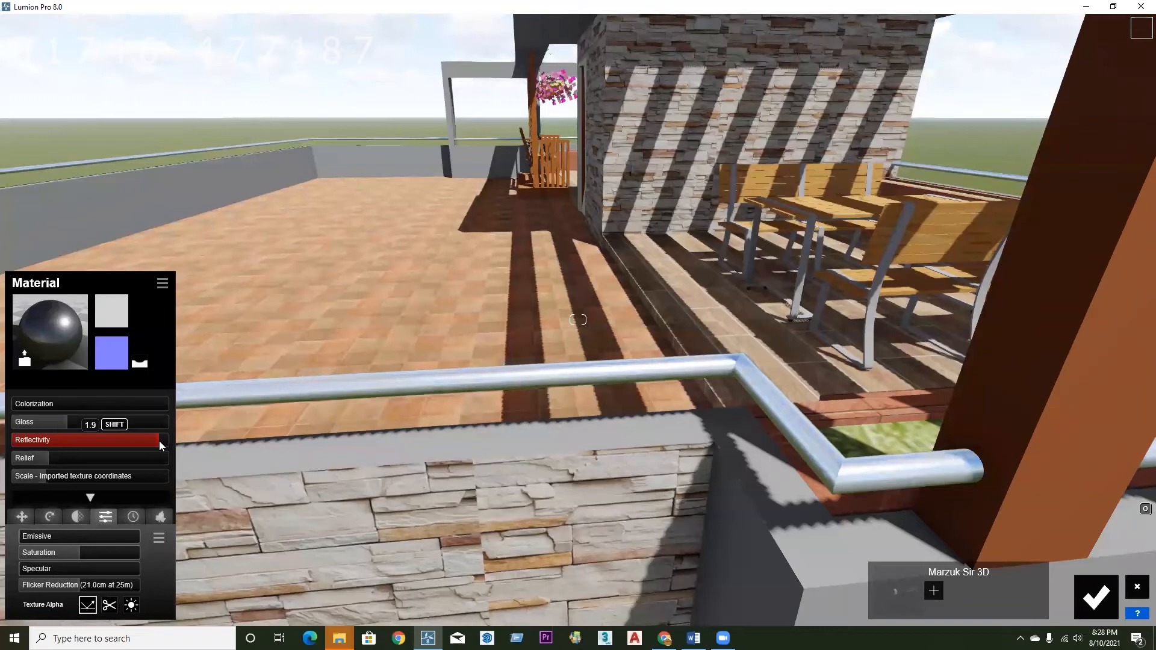
pyautogui.click(154, 443)
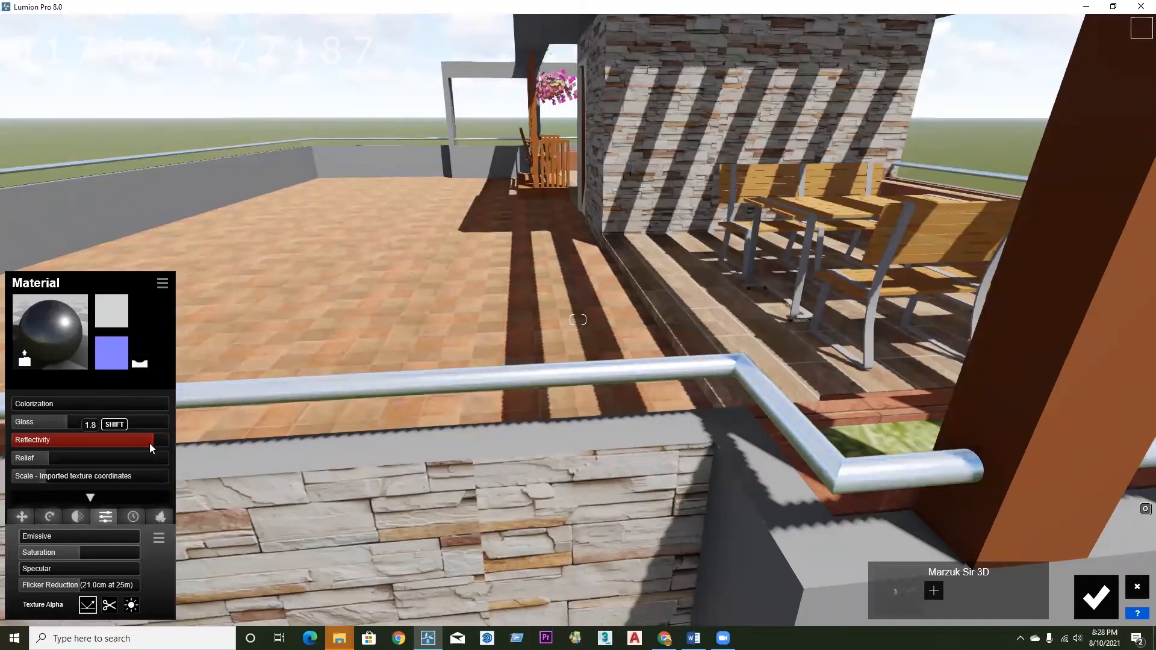
pyautogui.click(148, 443)
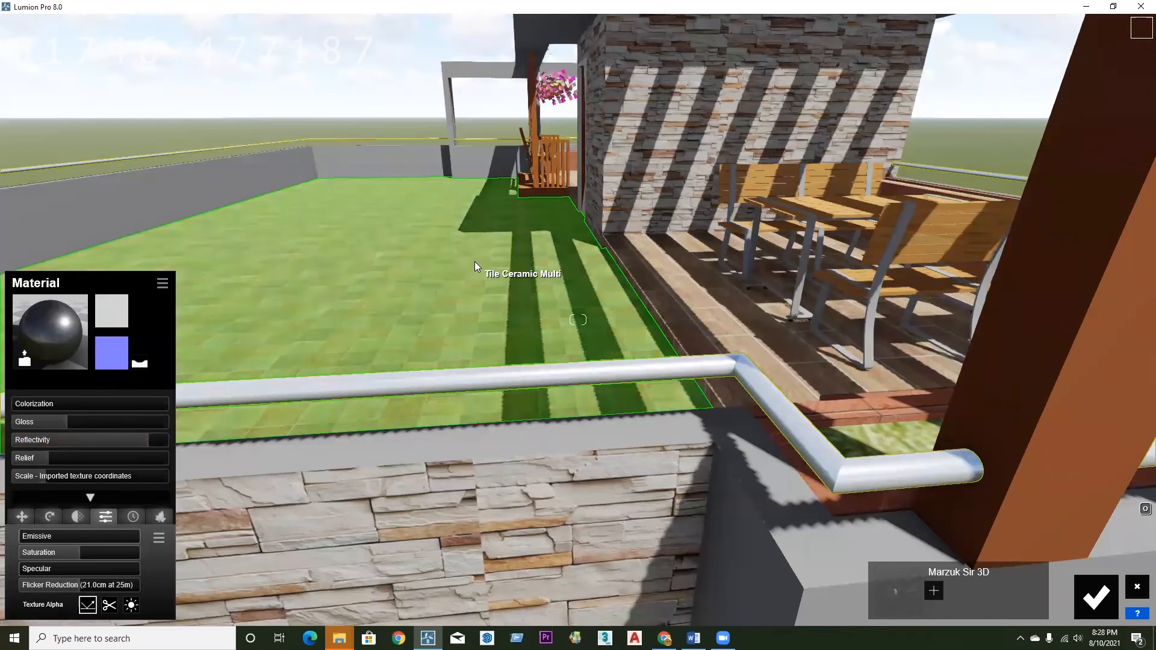
# - Examine the metal railing and the facade from a distance and close to the upper balcony and windows
pyautogui.moveTo(474, 262); pyautogui.dragTo(480, 260, button='right')
pyautogui.scroll(-1, 481, 261)
pyautogui.scroll(-5, 481, 262)
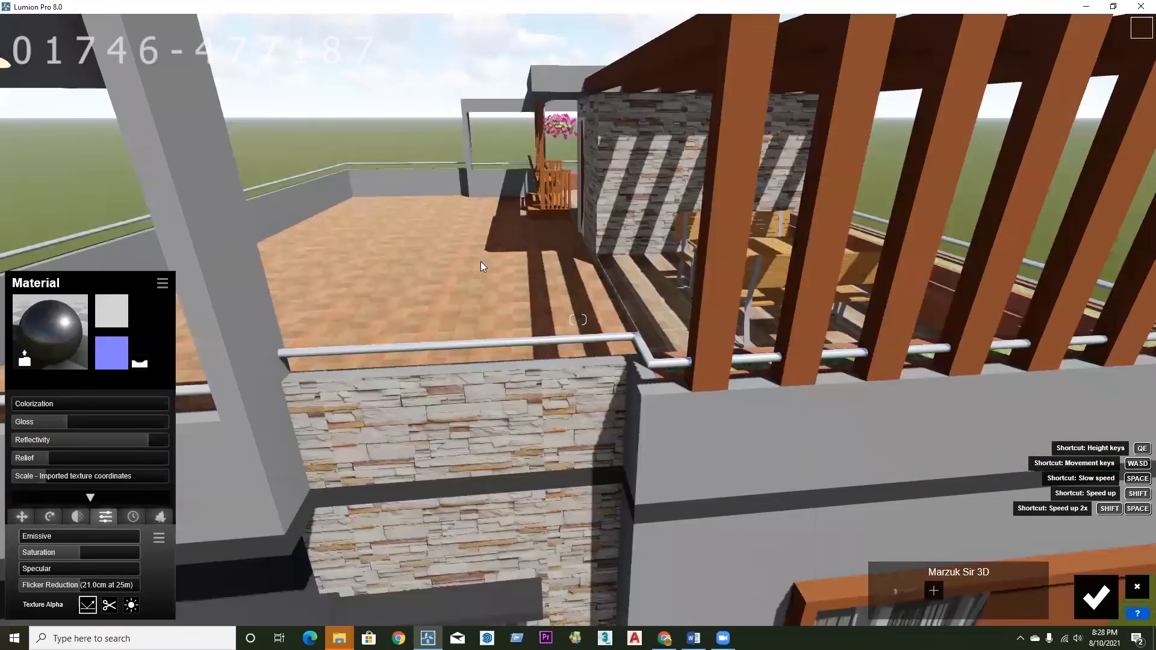
pyautogui.scroll(-3, 480, 265)
pyautogui.scroll(-5, 481, 270)
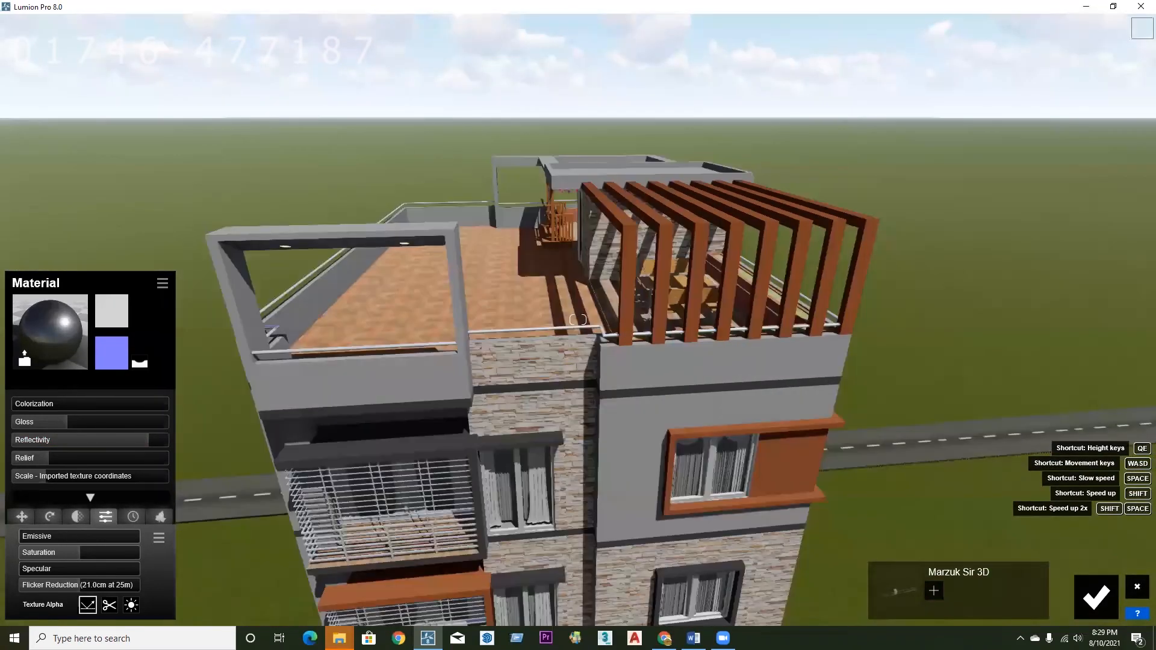
pyautogui.moveTo(480, 271); pyautogui.dragTo(473, 312, button='right')
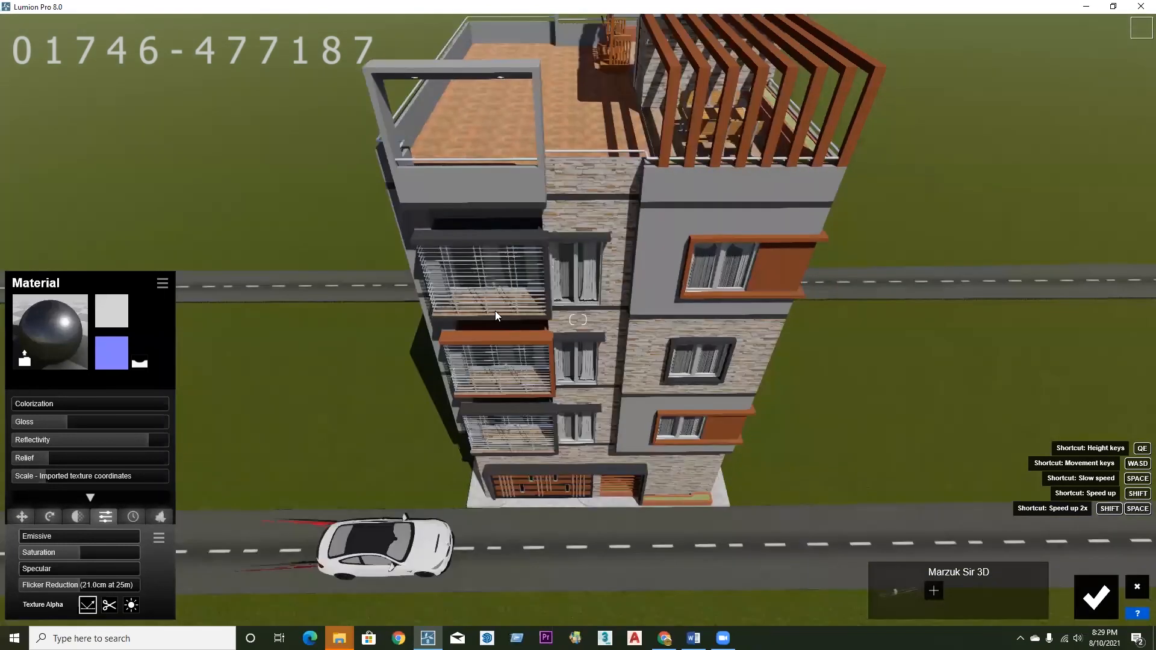
pyautogui.scroll(1, 498, 311)
pyautogui.scroll(5, 533, 300)
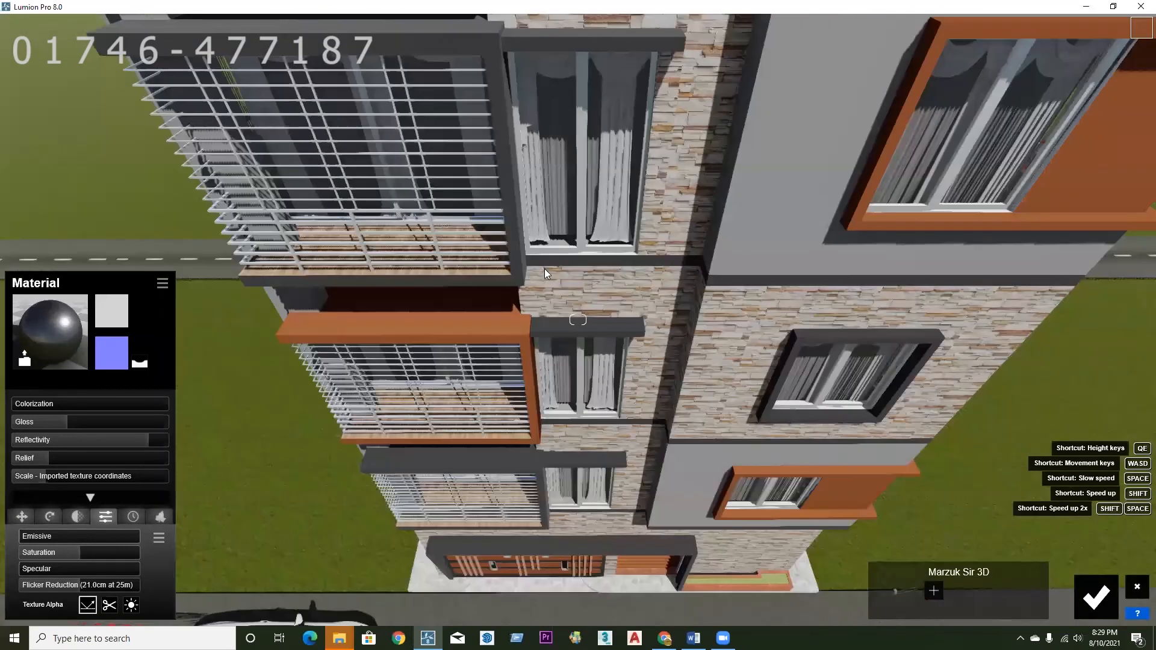
pyautogui.scroll(8, 578, 319)
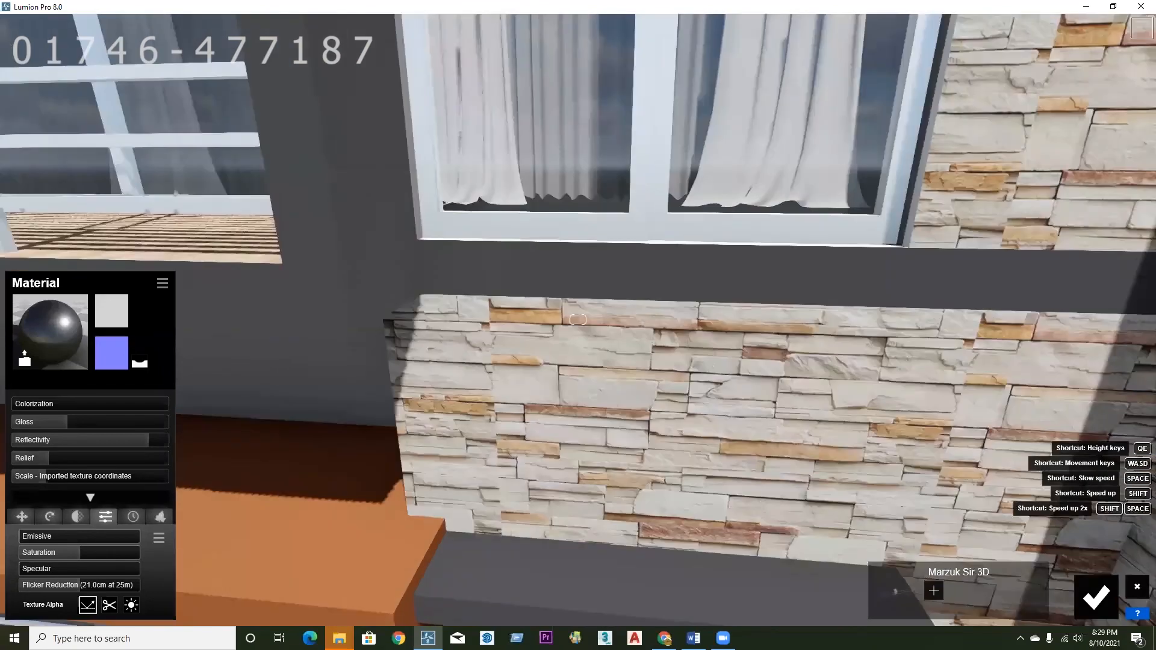
pyautogui.scroll(2, 529, 266)
pyautogui.moveTo(528, 266); pyautogui.dragTo(544, 330, button='right')
pyautogui.scroll(-3, 548, 391)
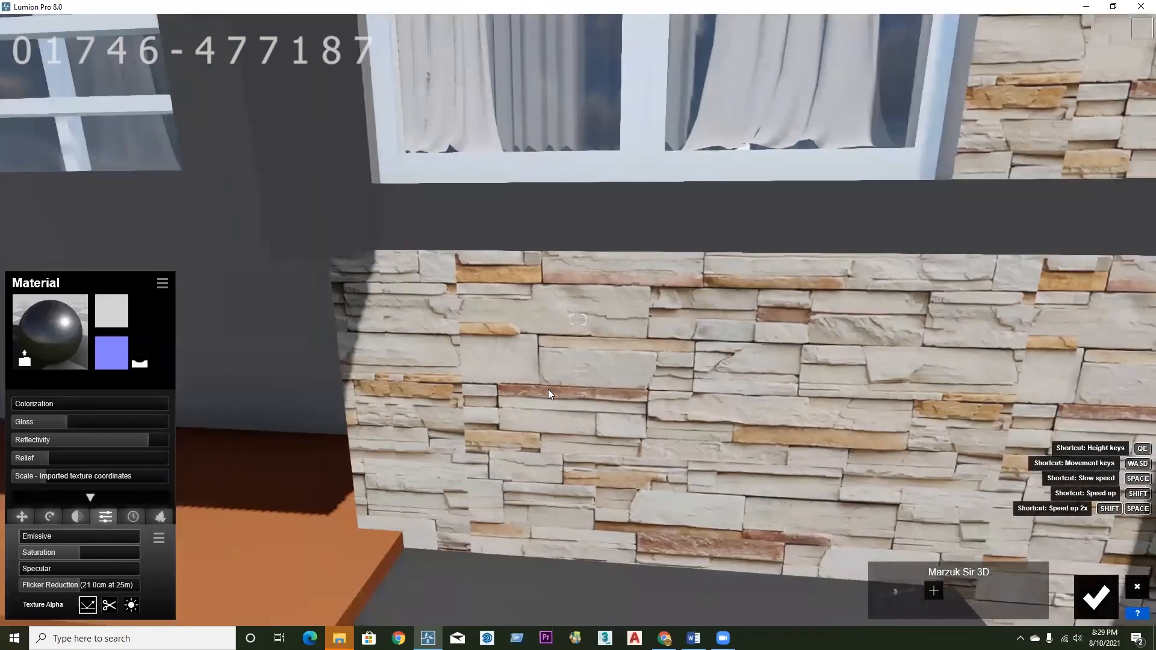
pyautogui.scroll(-4, 551, 383)
pyautogui.moveTo(551, 383); pyautogui.dragTo(533, 325, button='right')
pyautogui.scroll(-5, 557, 340)
pyautogui.scroll(-2, 558, 340)
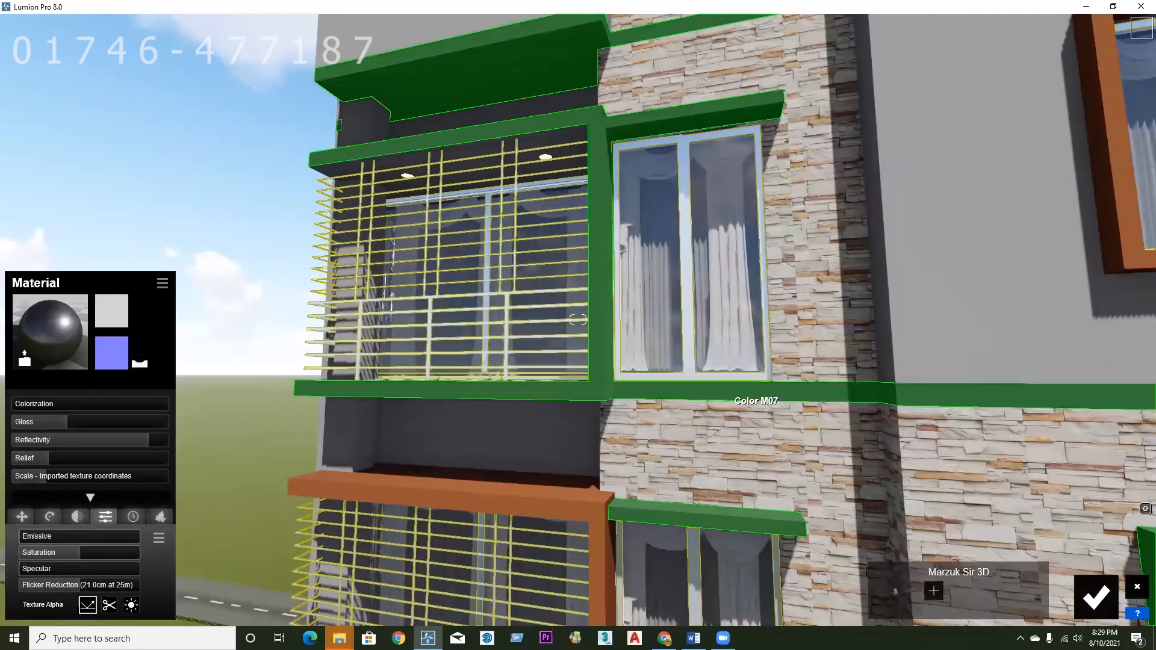
pyautogui.moveTo(733, 391); pyautogui.dragTo(736, 307, button='right')
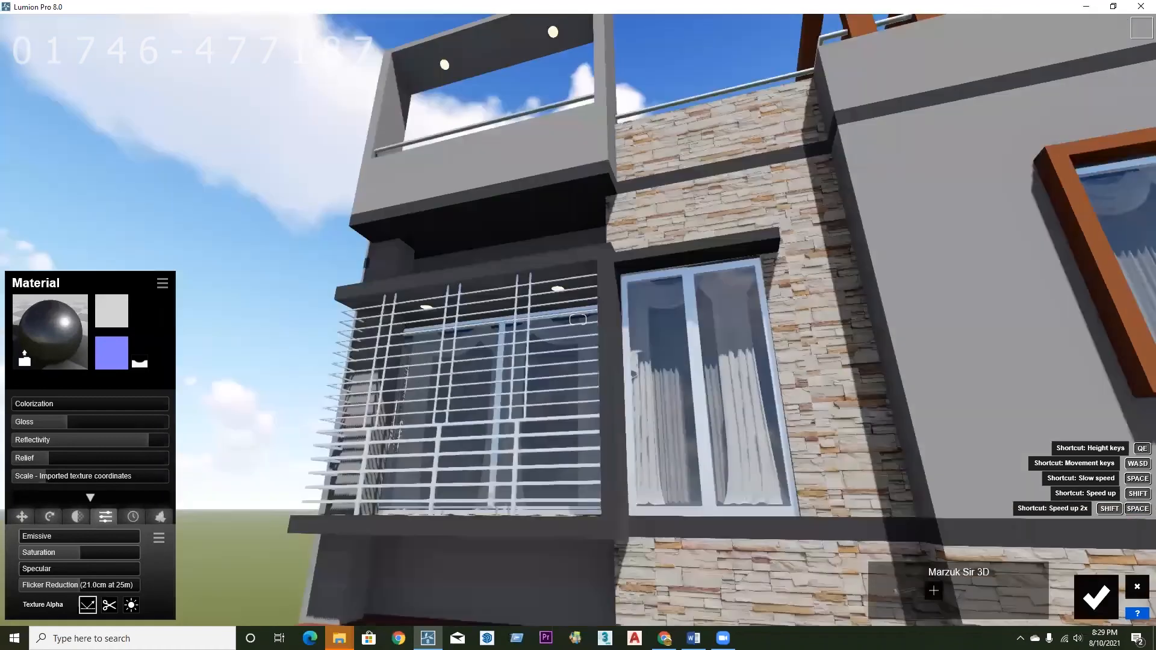
# - Save the material changes and preview the facade's ceiling lights at night before restoring the daytime sun height
pyautogui.click(1097, 598)
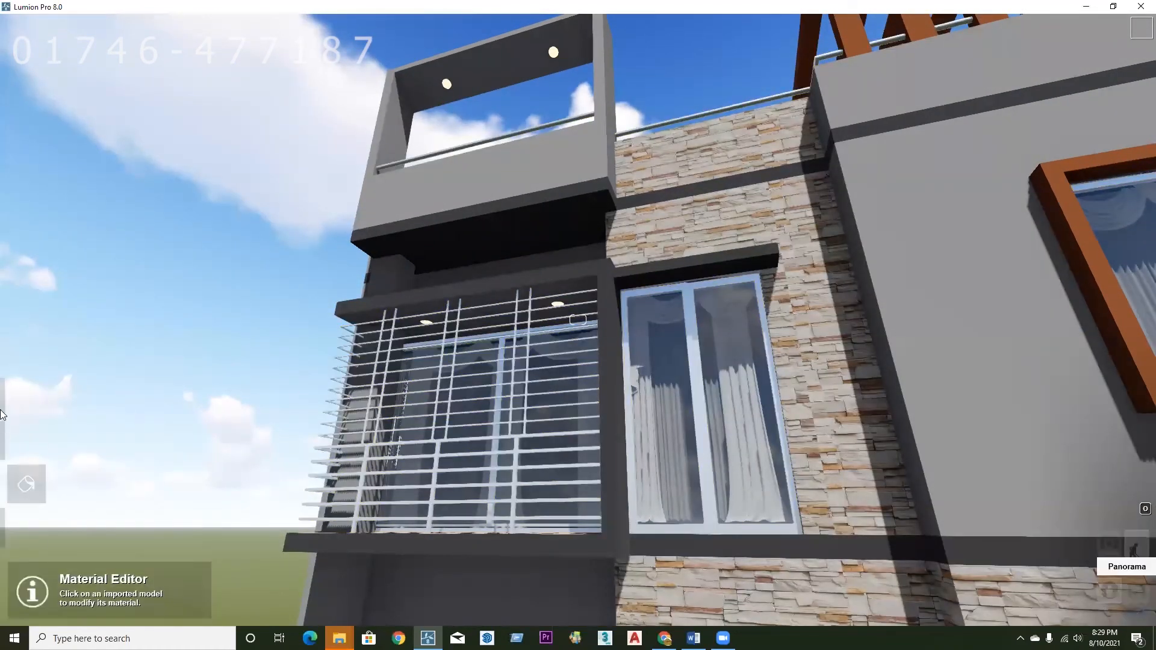
pyautogui.click(26, 397)
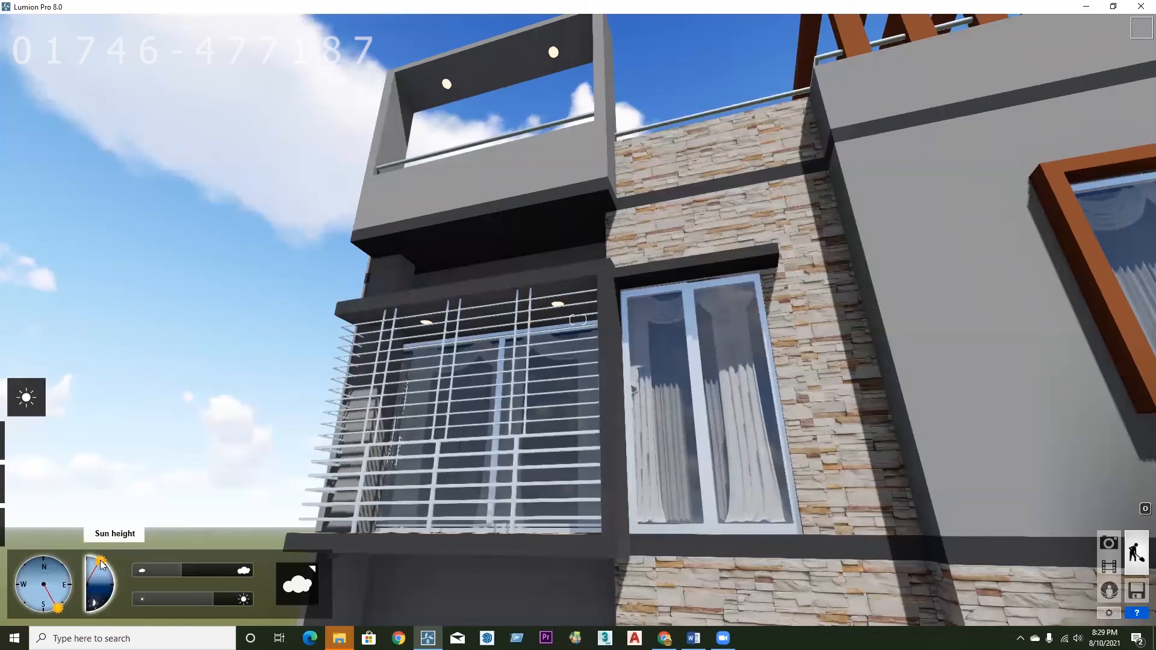
pyautogui.moveTo(102, 565); pyautogui.dragTo(113, 598)
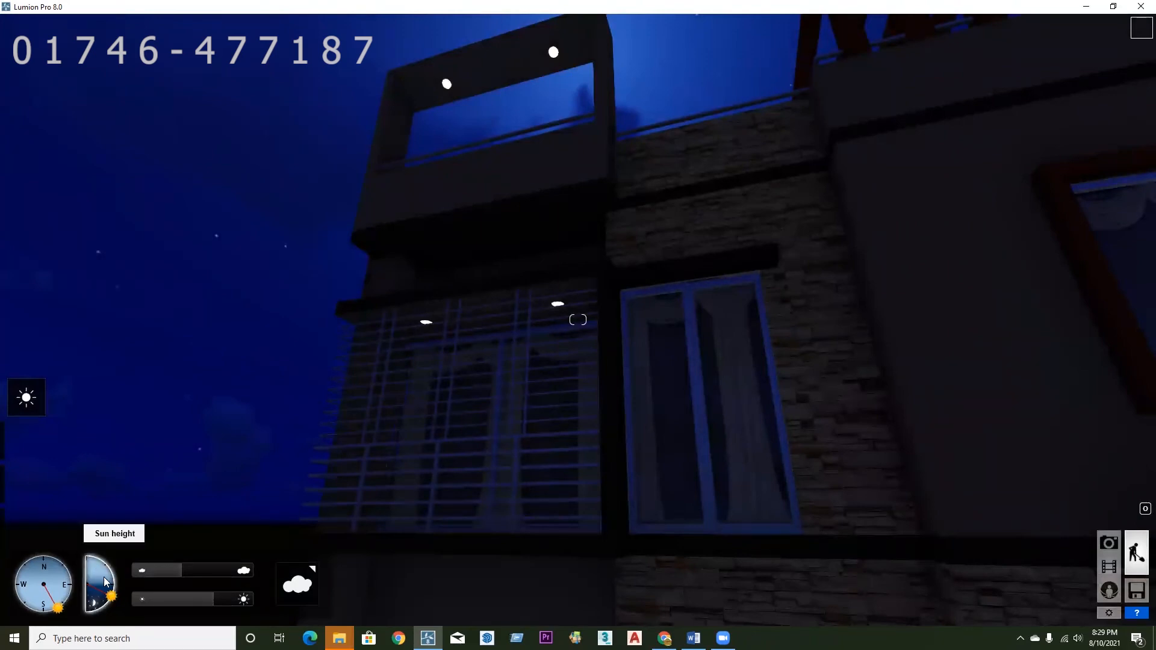
pyautogui.moveTo(110, 595); pyautogui.dragTo(112, 590)
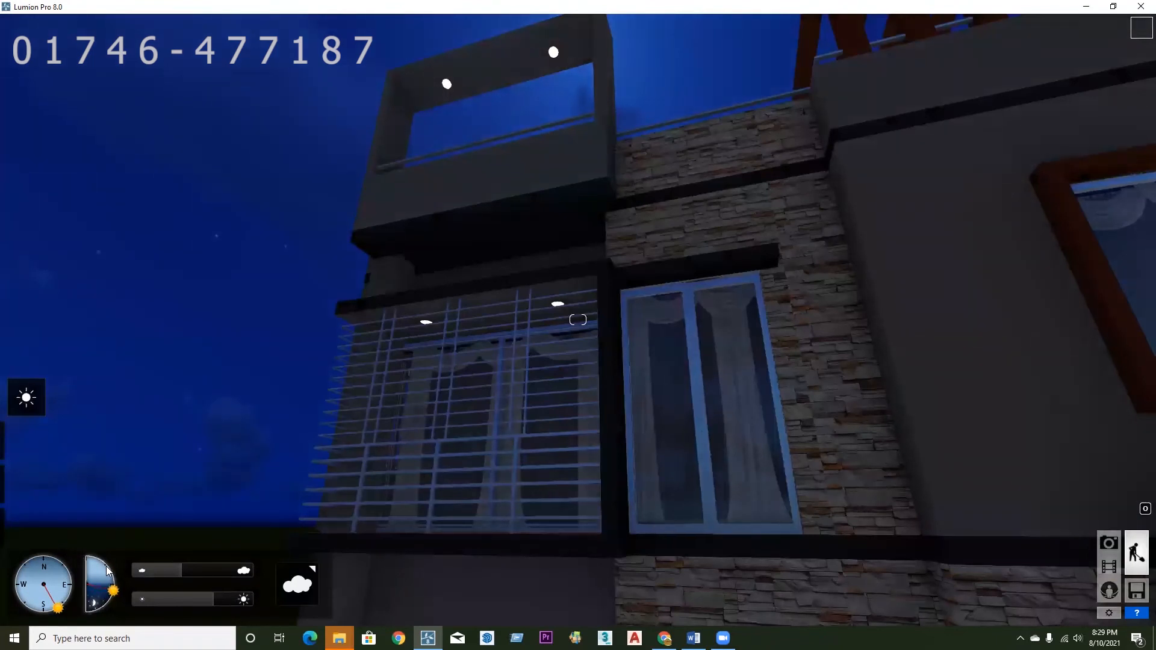
pyautogui.moveTo(109, 571); pyautogui.dragTo(100, 564)
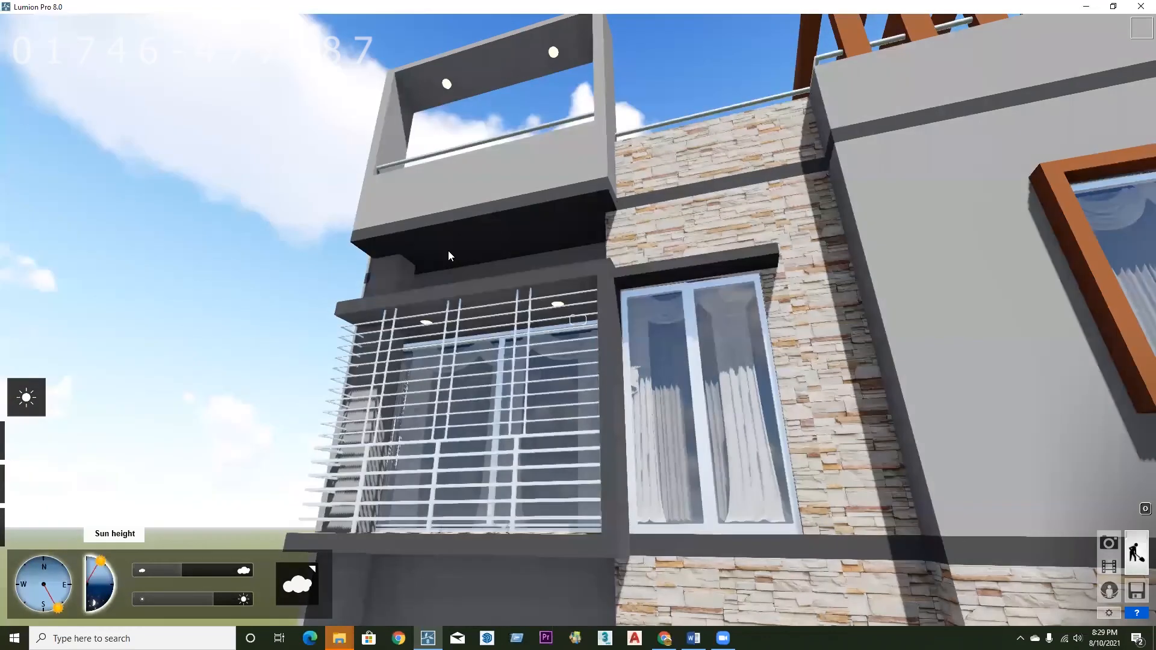
# - Examine the whole front facade and its windows, stone cladding and dark bands in daylight
pyautogui.moveTo(451, 256); pyautogui.dragTo(536, 422, button='right')
pyautogui.press('s')
pyautogui.moveTo(466, 385); pyautogui.dragTo(457, 356, button='right')
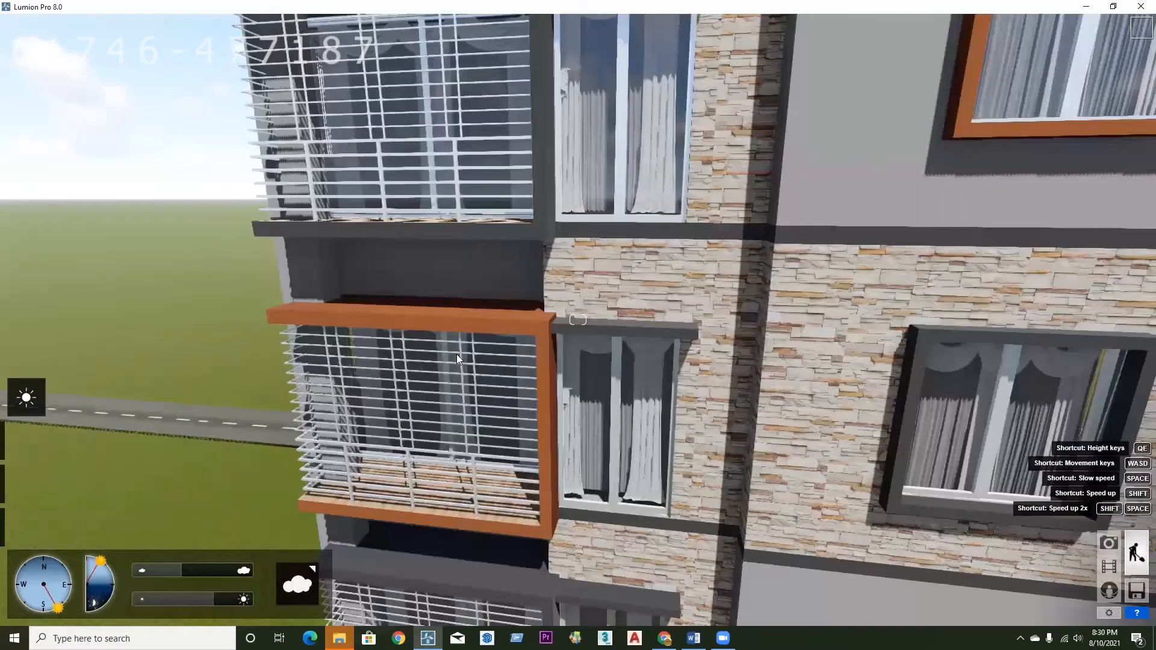
pyautogui.press('s')
pyautogui.press('s')
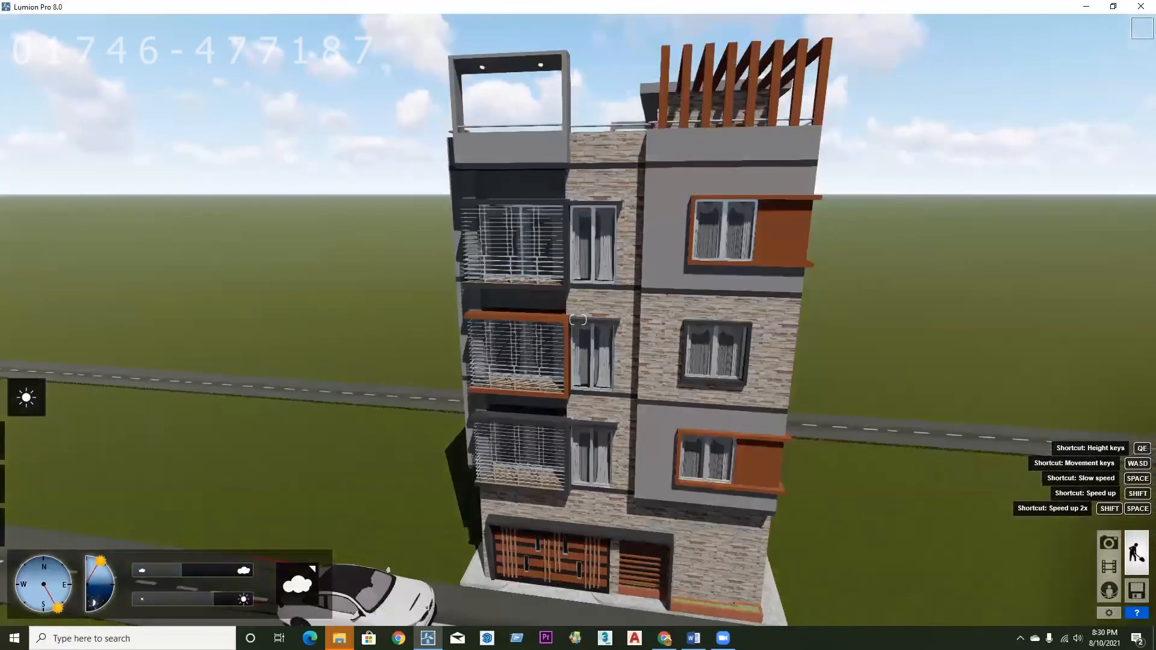
pyautogui.moveTo(457, 356); pyautogui.dragTo(559, 307, button='right')
pyautogui.press('w')
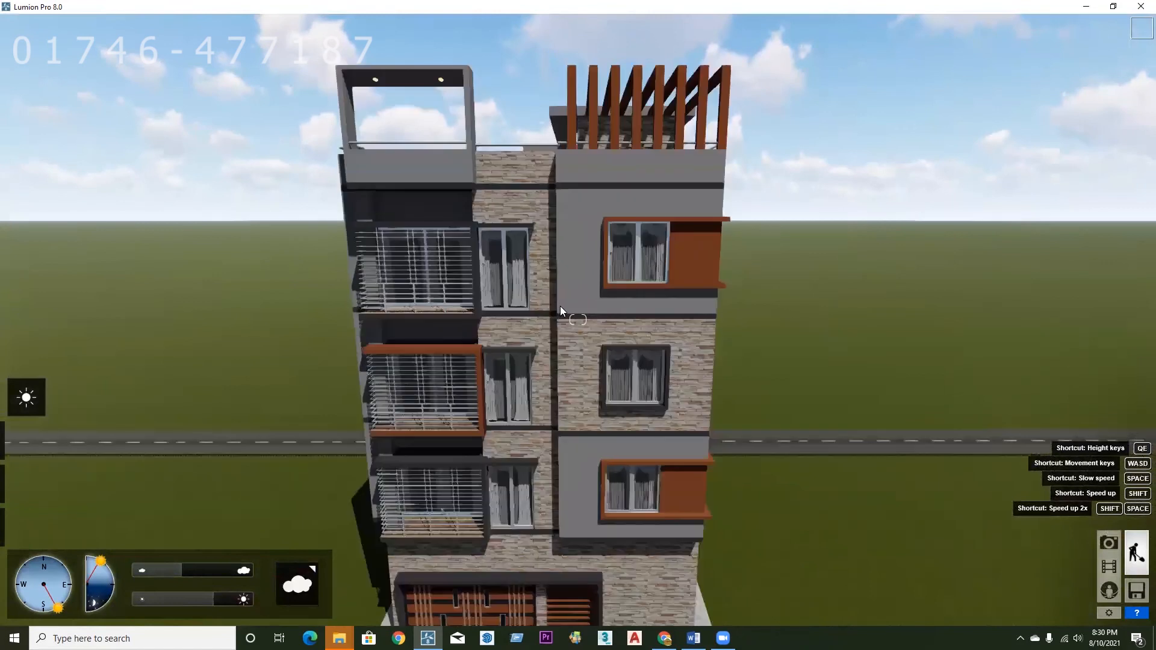
pyautogui.press('w')
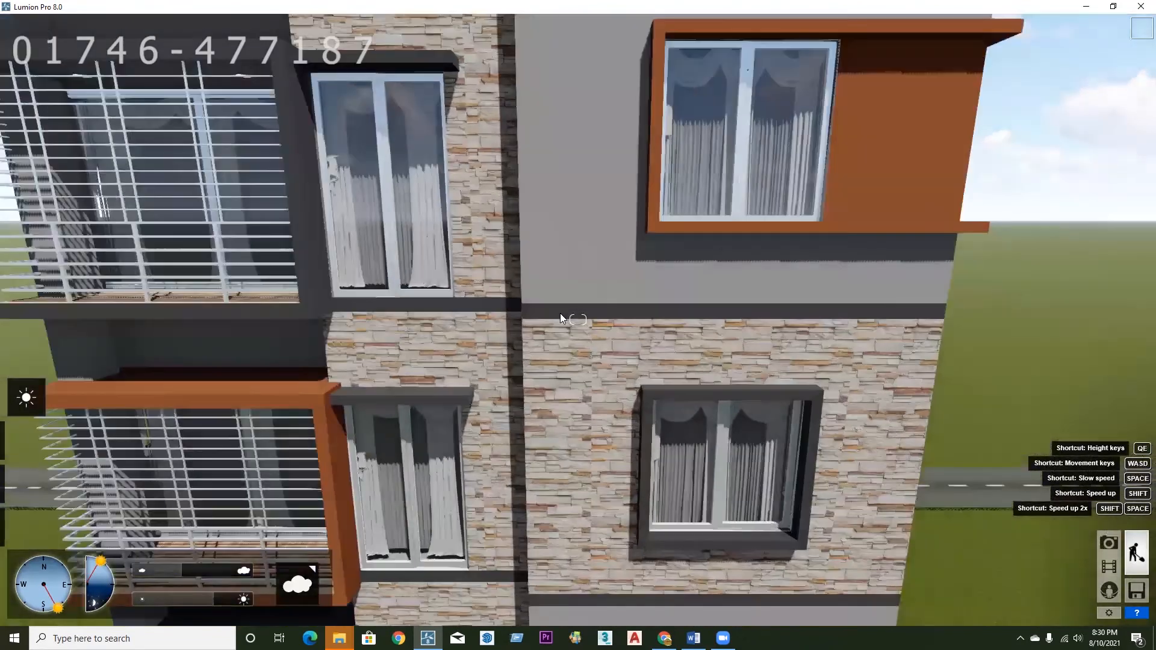
pyautogui.press('w')
pyautogui.press('s')
pyautogui.press('s')
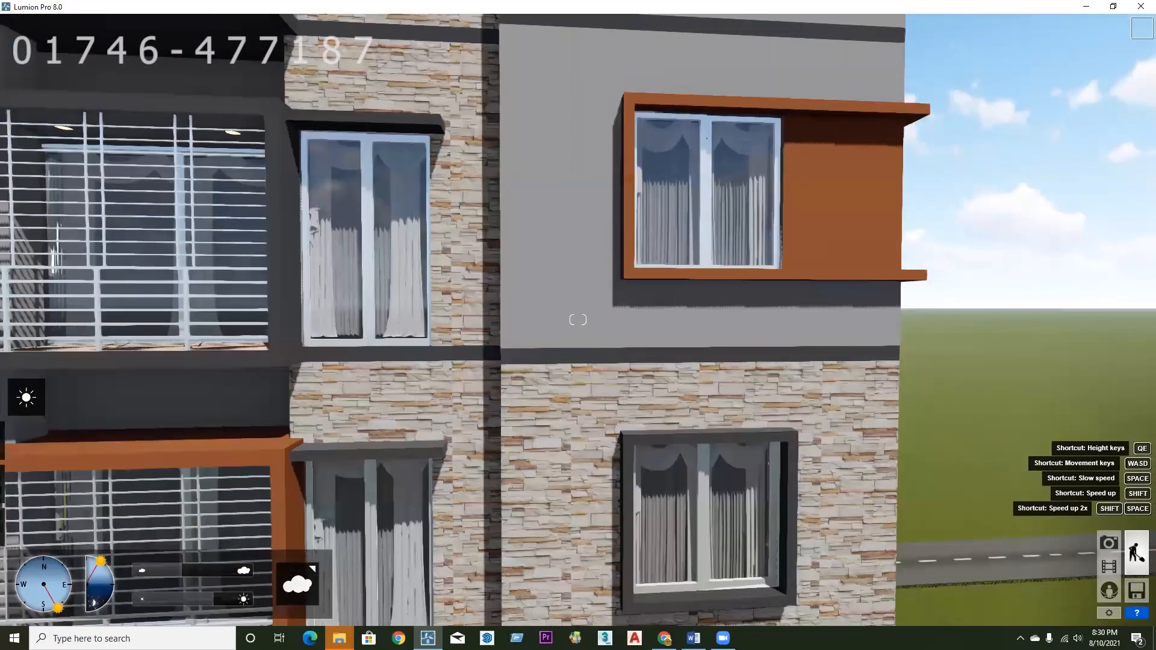
pyautogui.press('s')
pyautogui.moveTo(647, 425); pyautogui.dragTo(641, 435, button='right')
pyautogui.press('s')
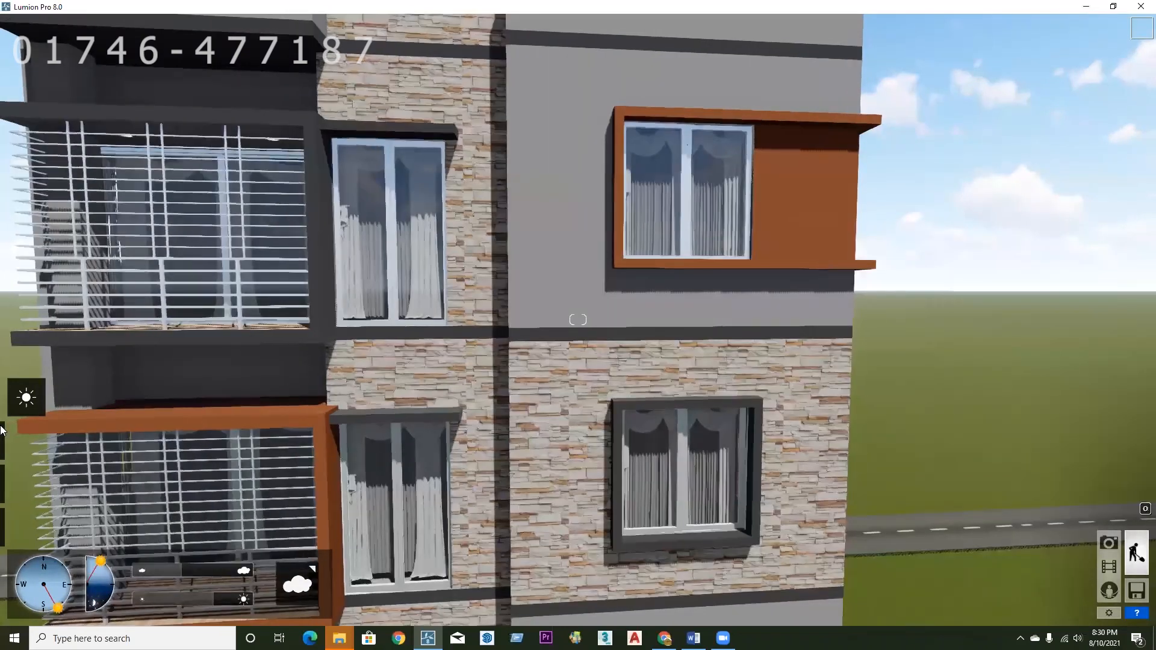
# - Assign the custom Standard material to the dark Color M07 bands and window frames on the facade
pyautogui.click(24, 489)
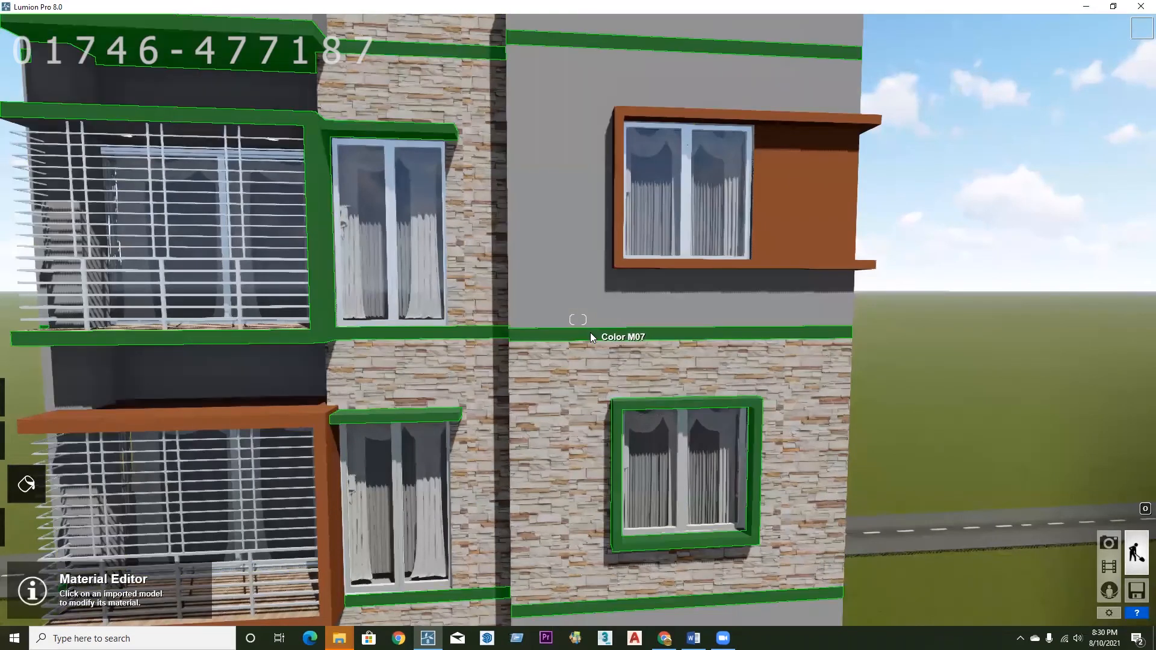
pyautogui.click(591, 333)
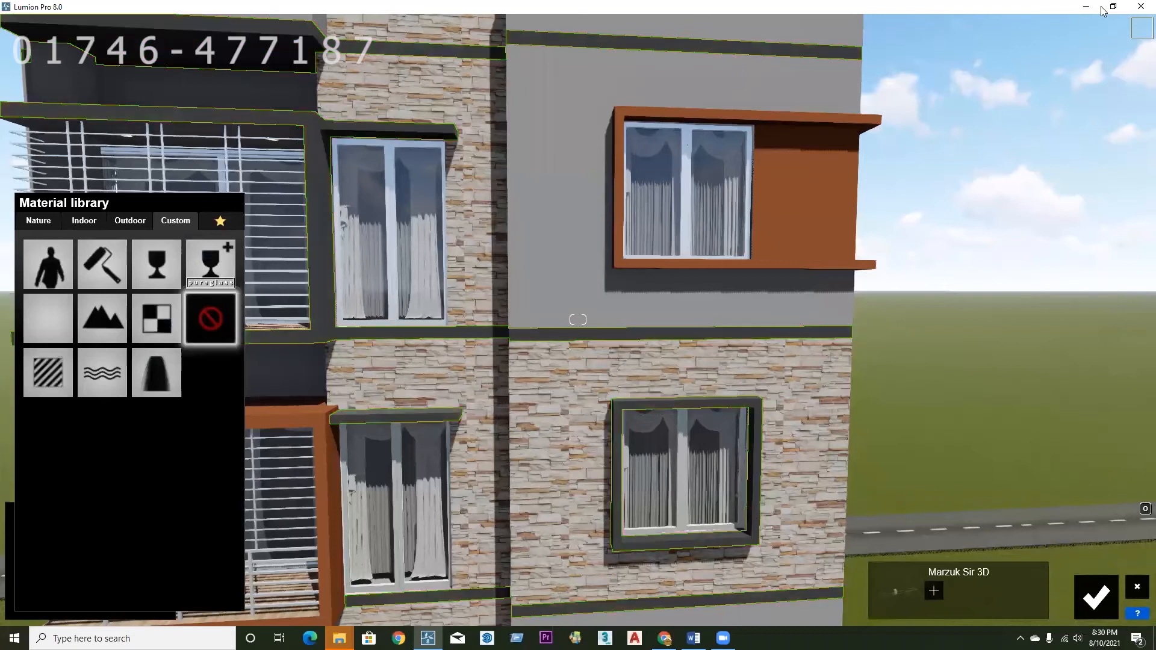
pyautogui.click(46, 371)
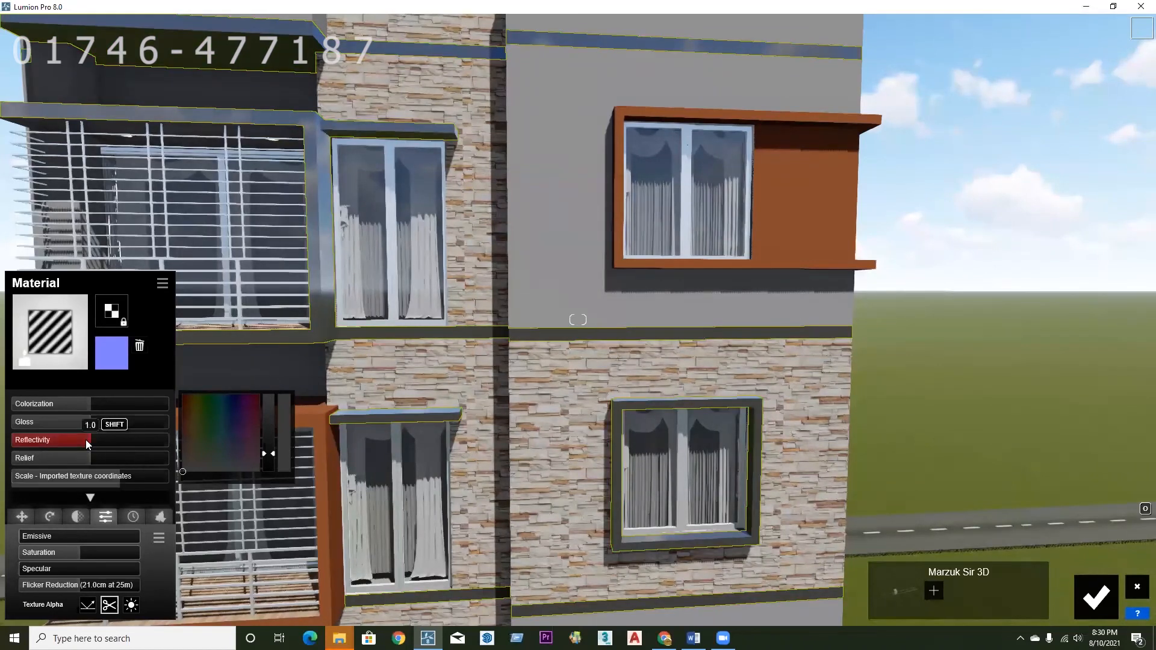
# - Lower the reflectivity, relief and gloss of the Standard material on the facade's dark bands
pyautogui.moveTo(84, 439); pyautogui.dragTo(37, 442)
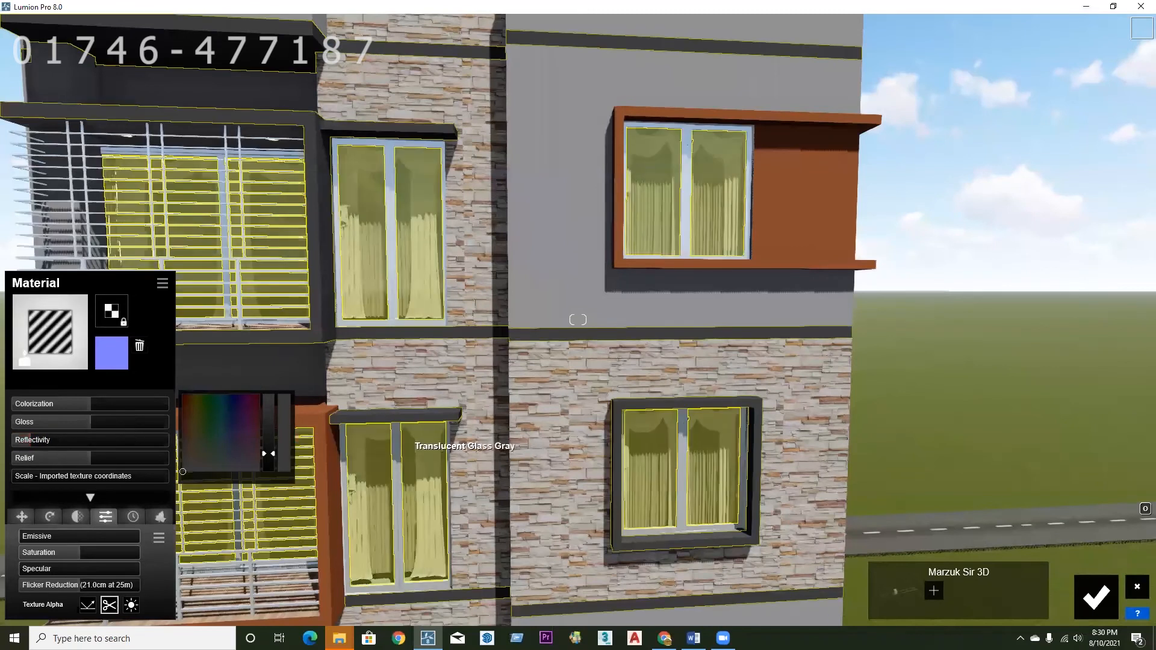
pyautogui.moveTo(464, 438); pyautogui.dragTo(425, 427, button='right')
pyautogui.moveTo(578, 320); pyautogui.dragTo(602, 106, button='right')
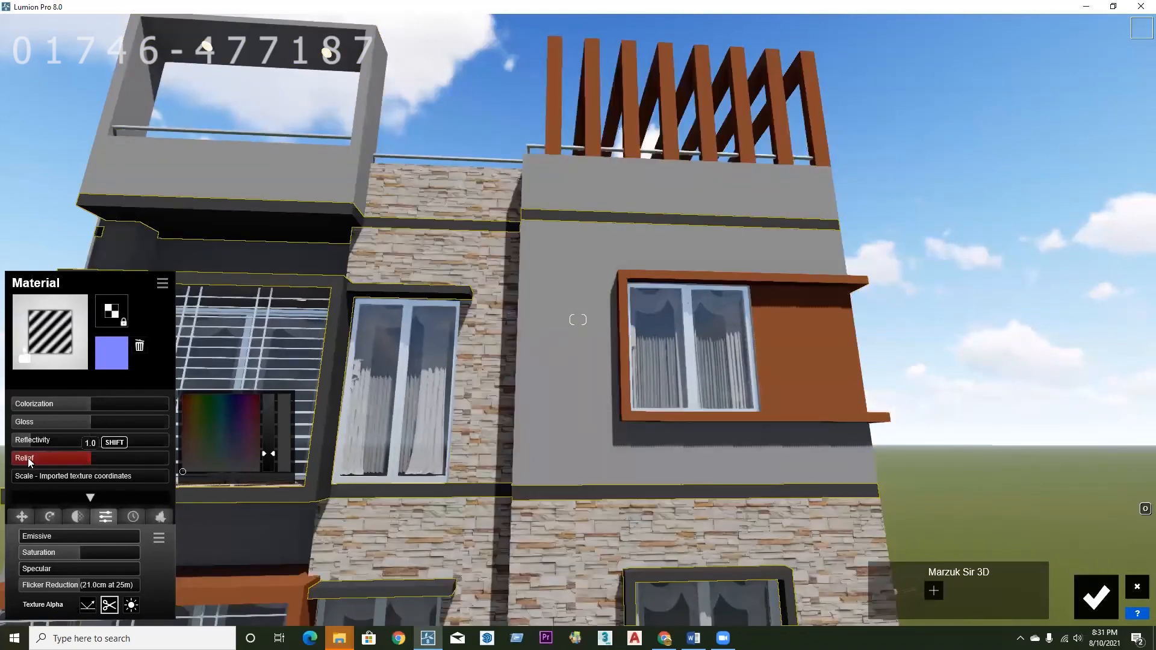
pyautogui.moveTo(28, 460); pyautogui.dragTo(14, 460)
pyautogui.moveTo(79, 422); pyautogui.dragTo(51, 419)
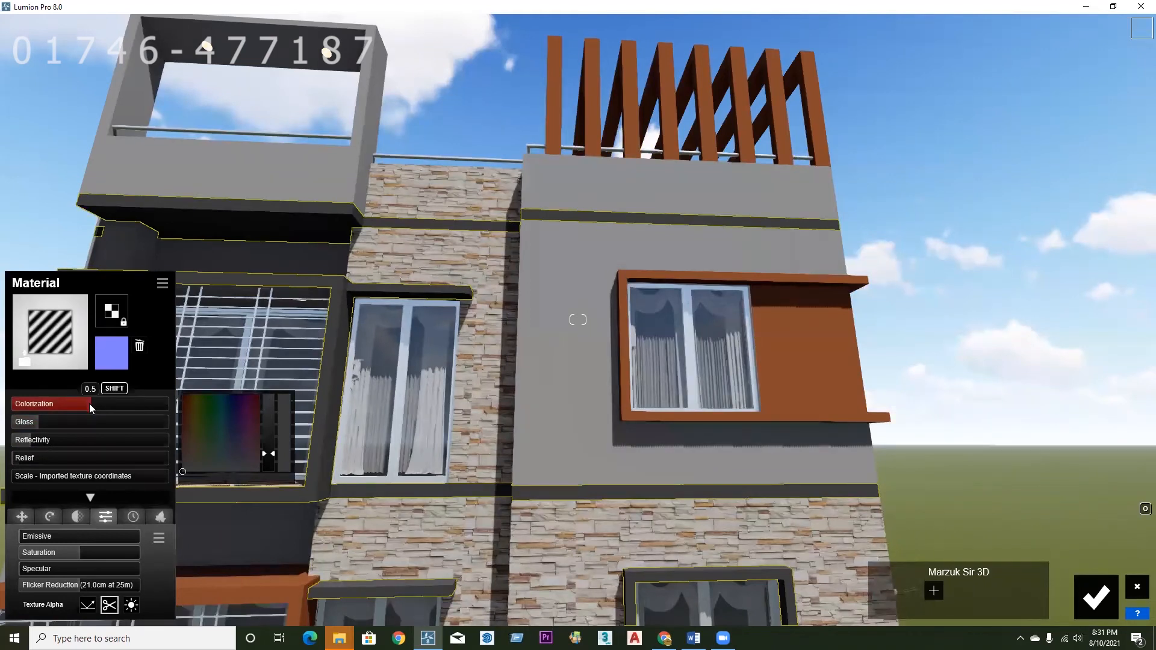
# - Set the dark bands' colorization to about 0.5 and save the material changes
pyautogui.moveTo(87, 403); pyautogui.dragTo(122, 398)
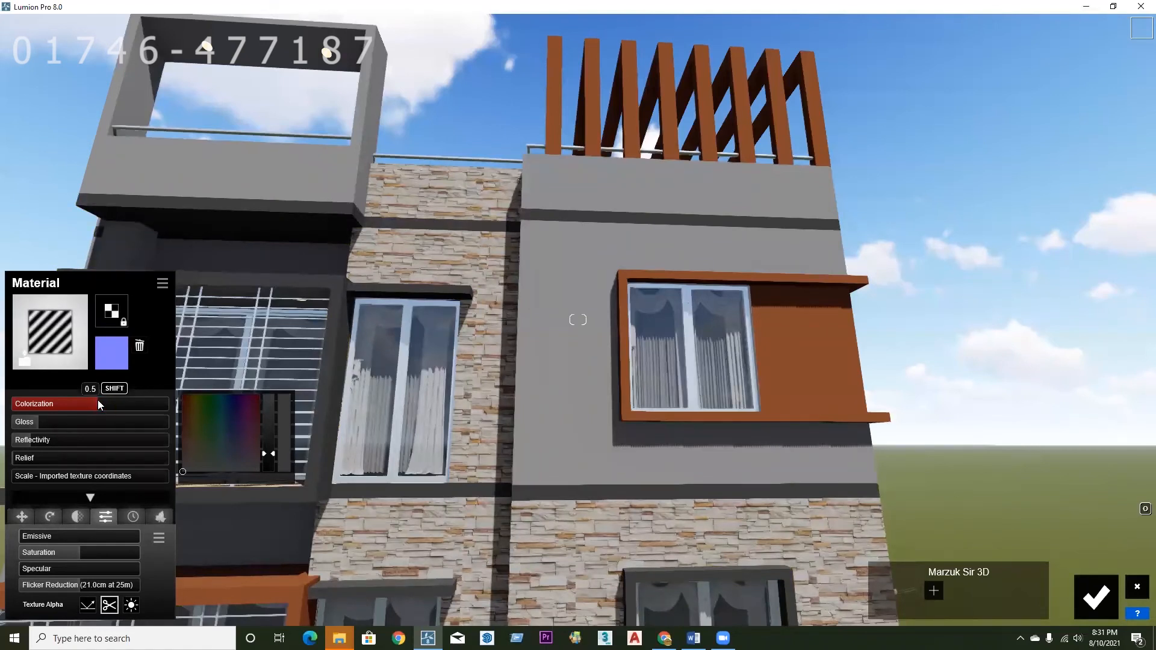
pyautogui.moveTo(93, 400); pyautogui.dragTo(92, 400)
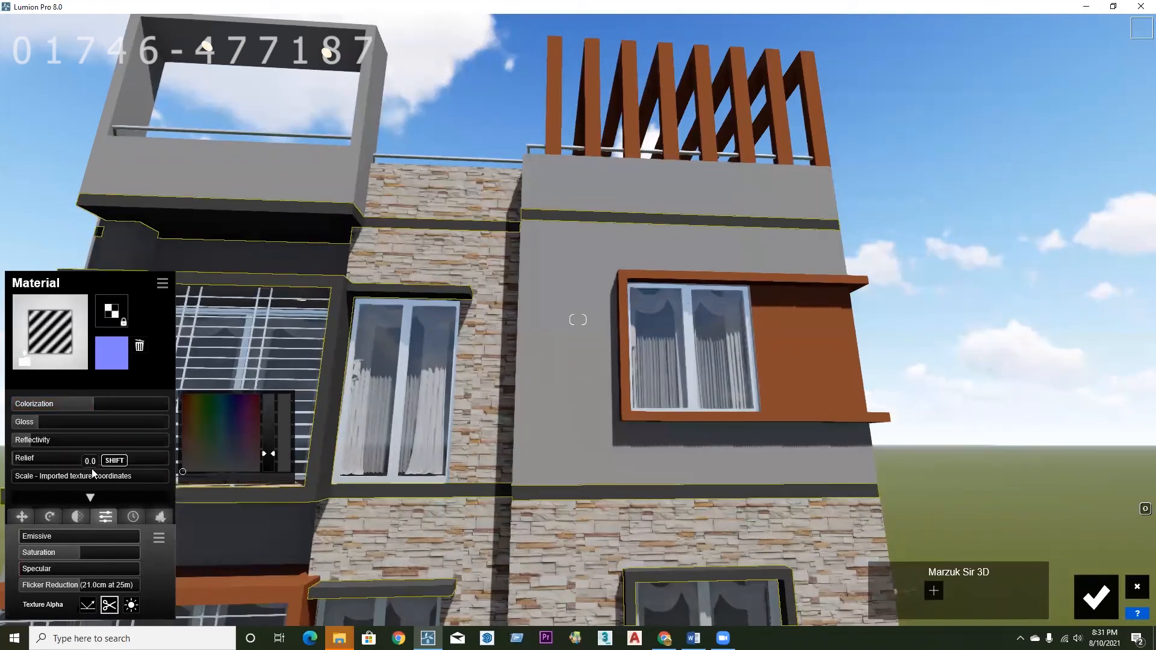
pyautogui.click(1104, 607)
# - Examine the textured facade from the upper balconies down to the white car, road and entrance gate
pyautogui.moveTo(508, 355); pyautogui.dragTo(398, 421, button='right')
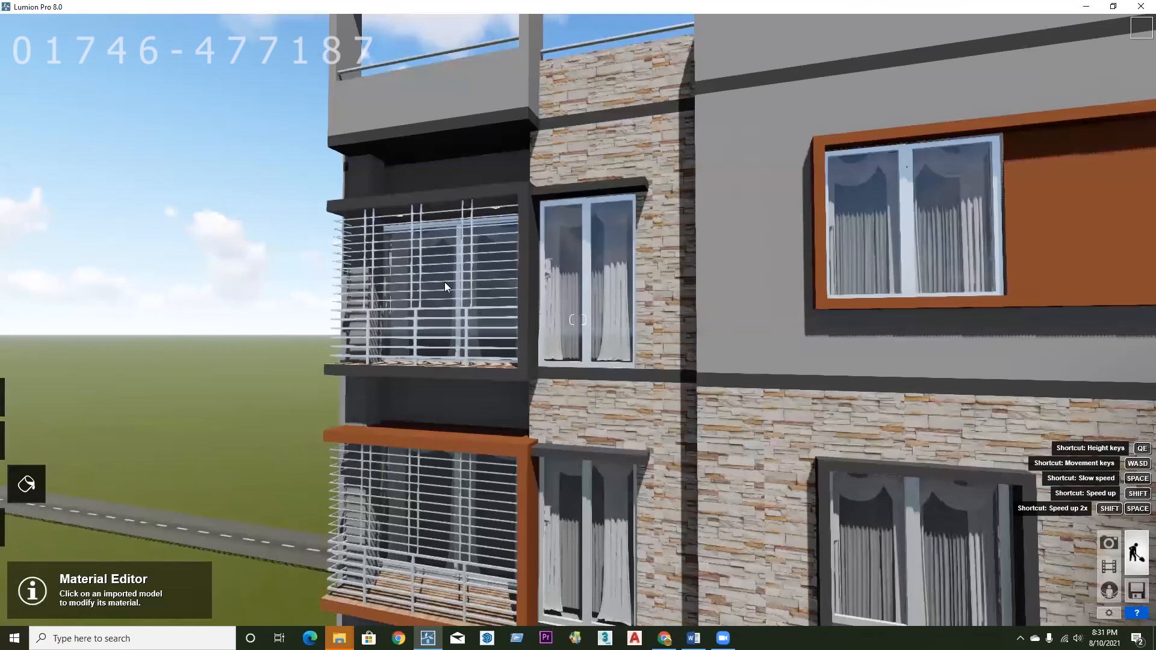
pyautogui.moveTo(445, 282); pyautogui.dragTo(426, 298, button='right')
pyautogui.scroll(-2, 460, 331)
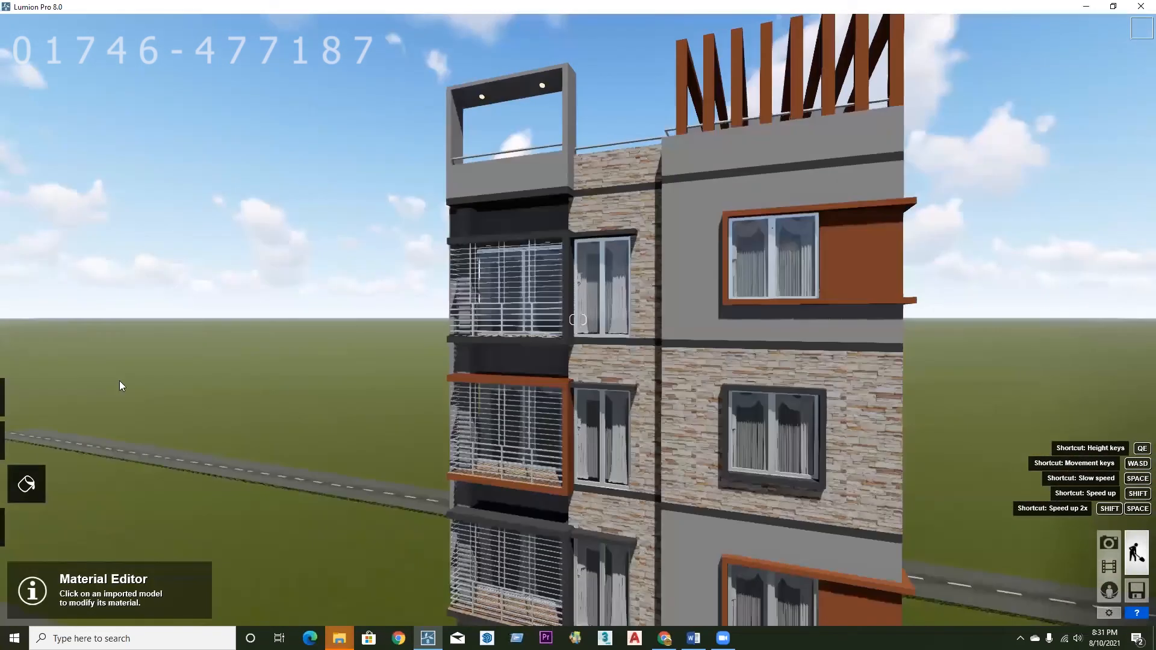
pyautogui.scroll(-2, 568, 402)
pyautogui.moveTo(568, 401); pyautogui.dragTo(552, 587, button='right')
pyautogui.scroll(4, 571, 297)
pyautogui.scroll(5, 571, 297)
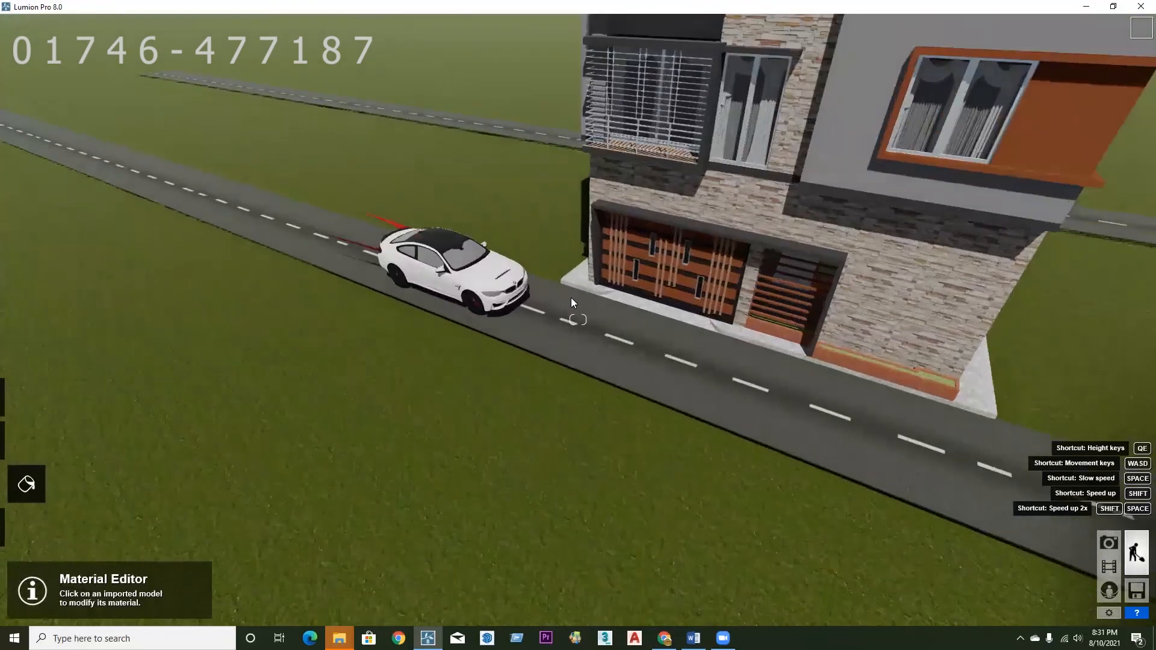
pyautogui.scroll(4, 571, 307)
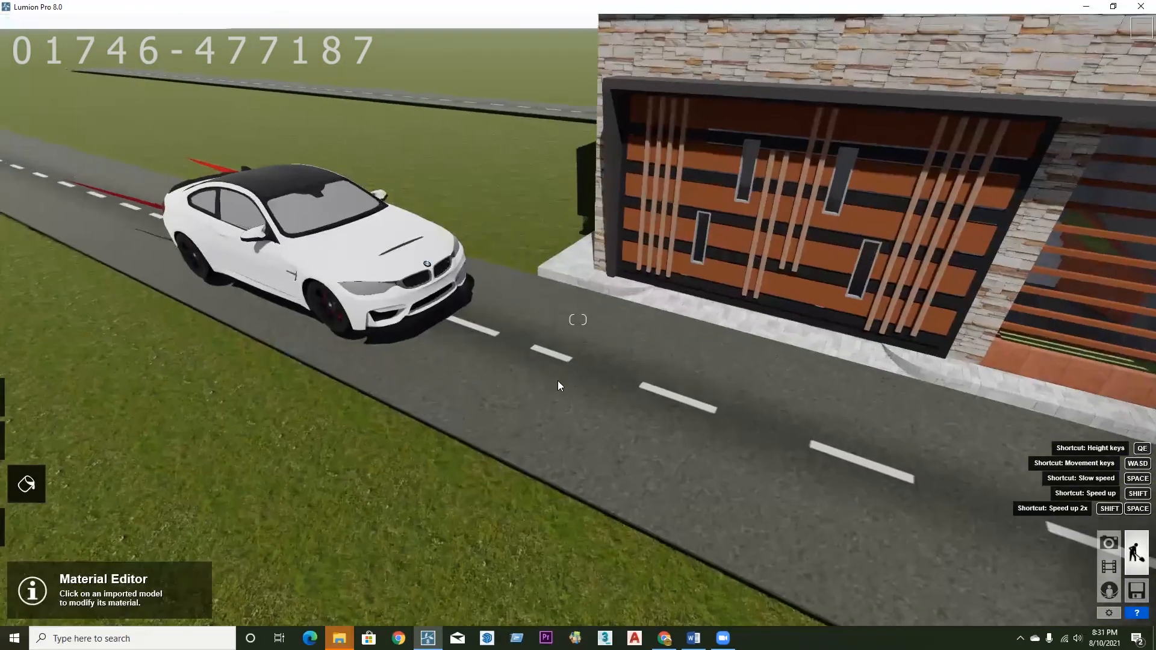
pyautogui.scroll(-3, 558, 380)
pyautogui.scroll(-3, 558, 381)
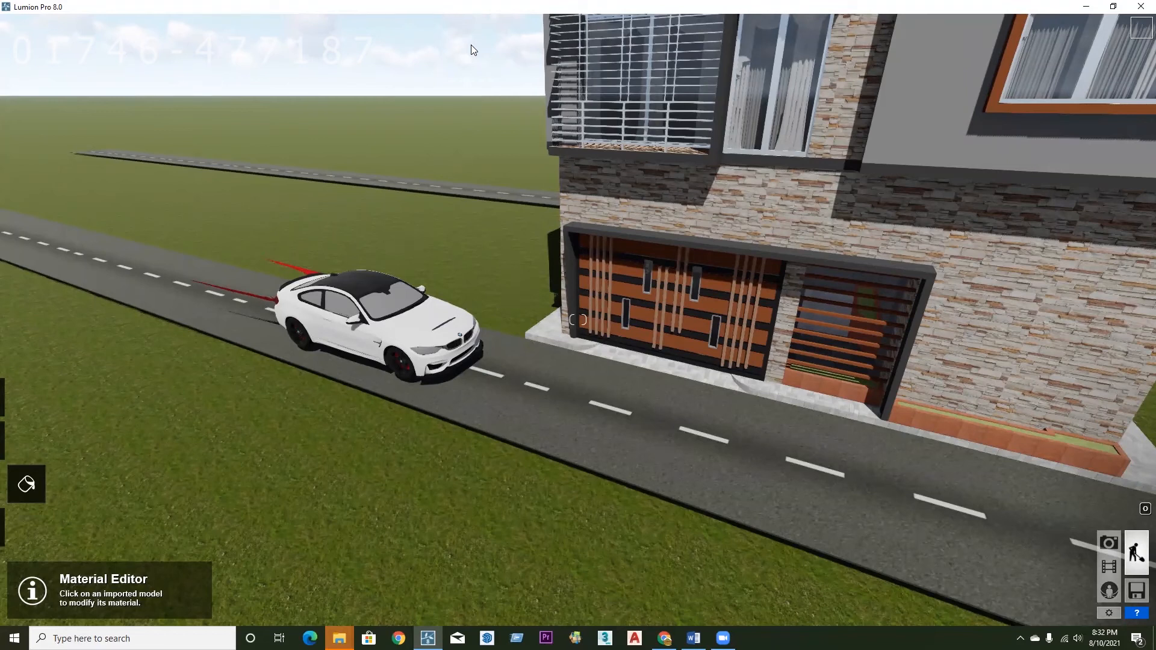
pyautogui.moveTo(708, 404); pyautogui.dragTo(752, 293, button='right')
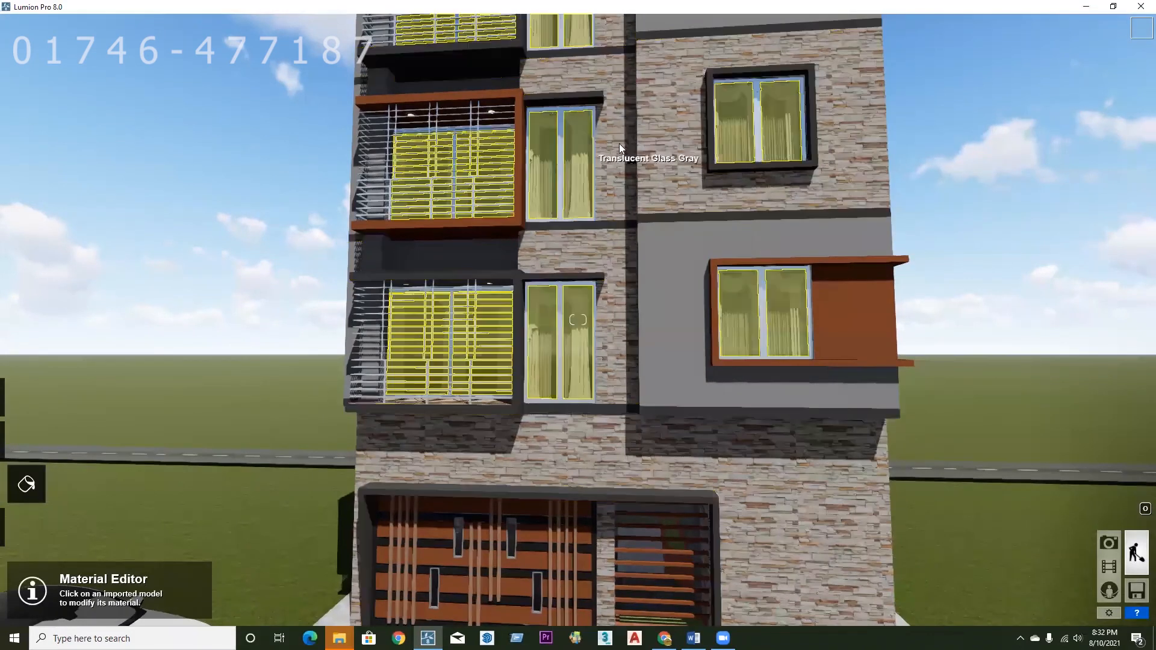
# - Switch to object placement mode and frame the whole building with the road and car from a distance
pyautogui.moveTo(3, 534)
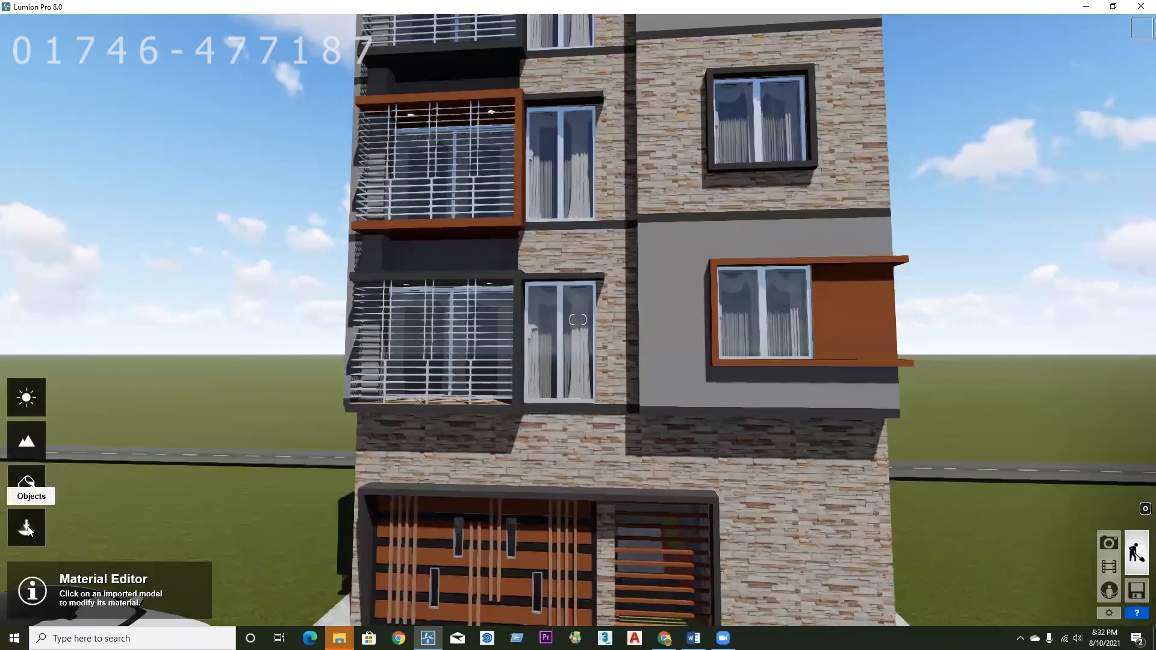
pyautogui.click(27, 528)
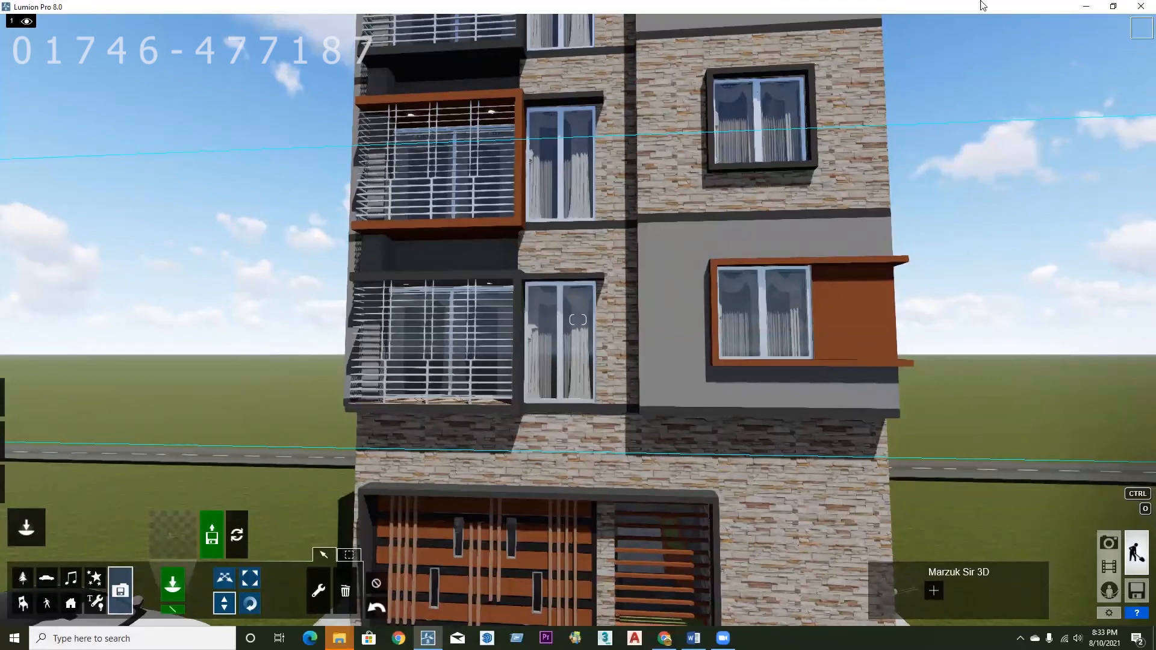
pyautogui.moveTo(2, 488)
pyautogui.press('s')
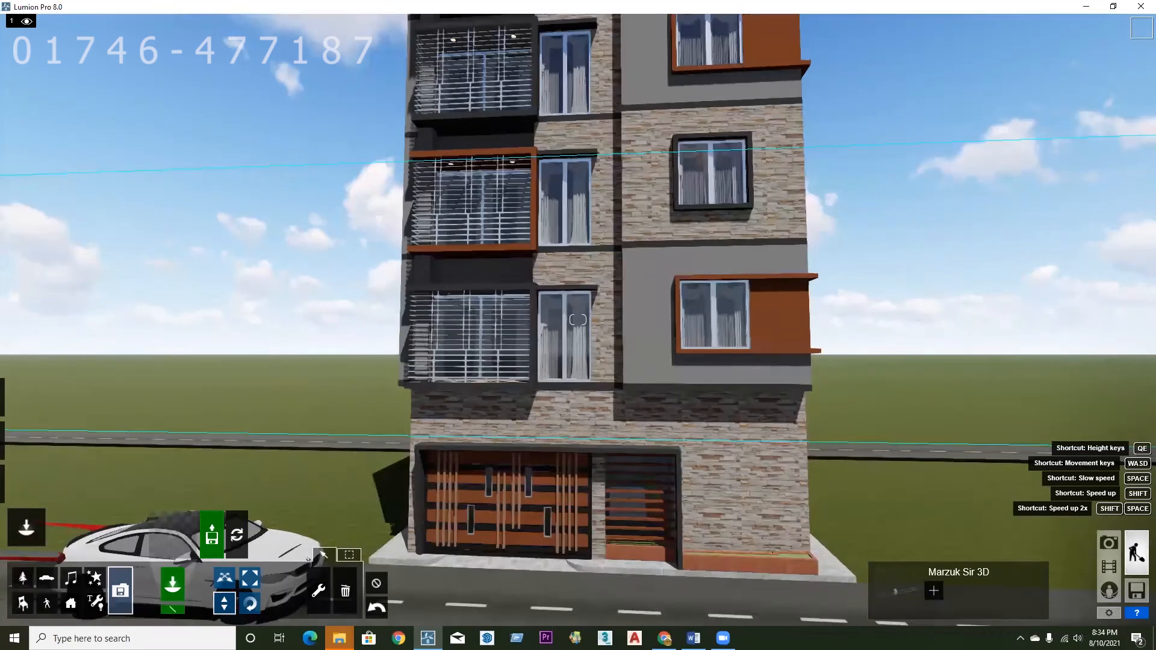
pyautogui.press('s')
pyautogui.moveTo(447, 329); pyautogui.dragTo(434, 538, button='right')
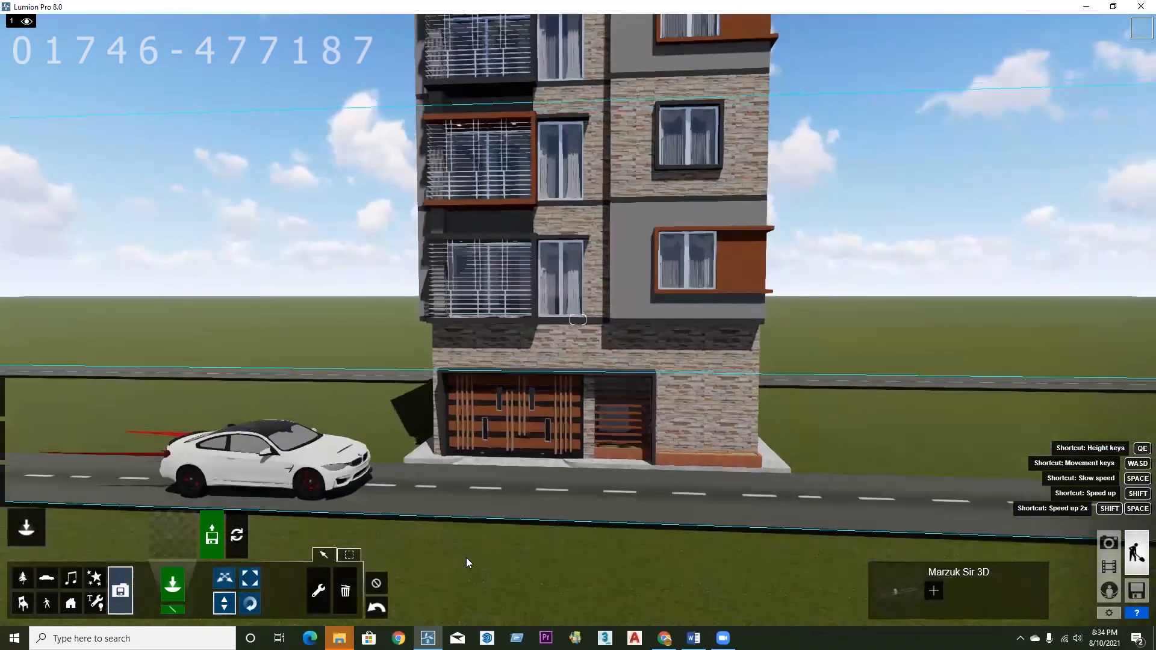
pyautogui.press('s')
pyautogui.moveTo(522, 470); pyautogui.dragTo(510, 392, button='right')
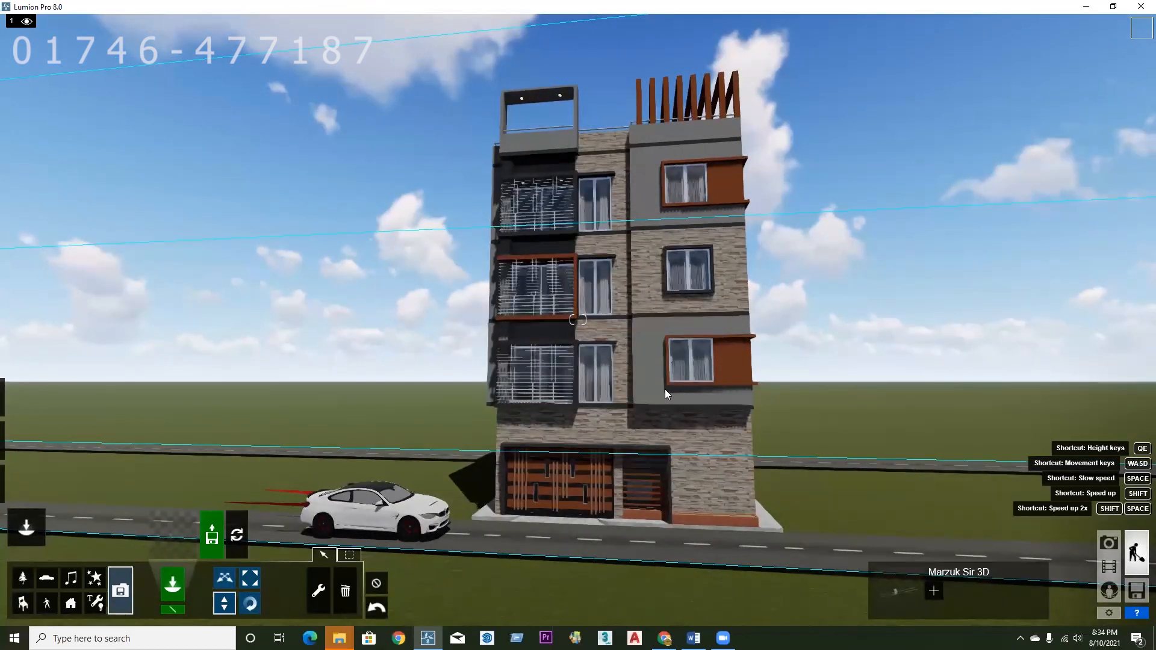
pyautogui.press('ctrl')
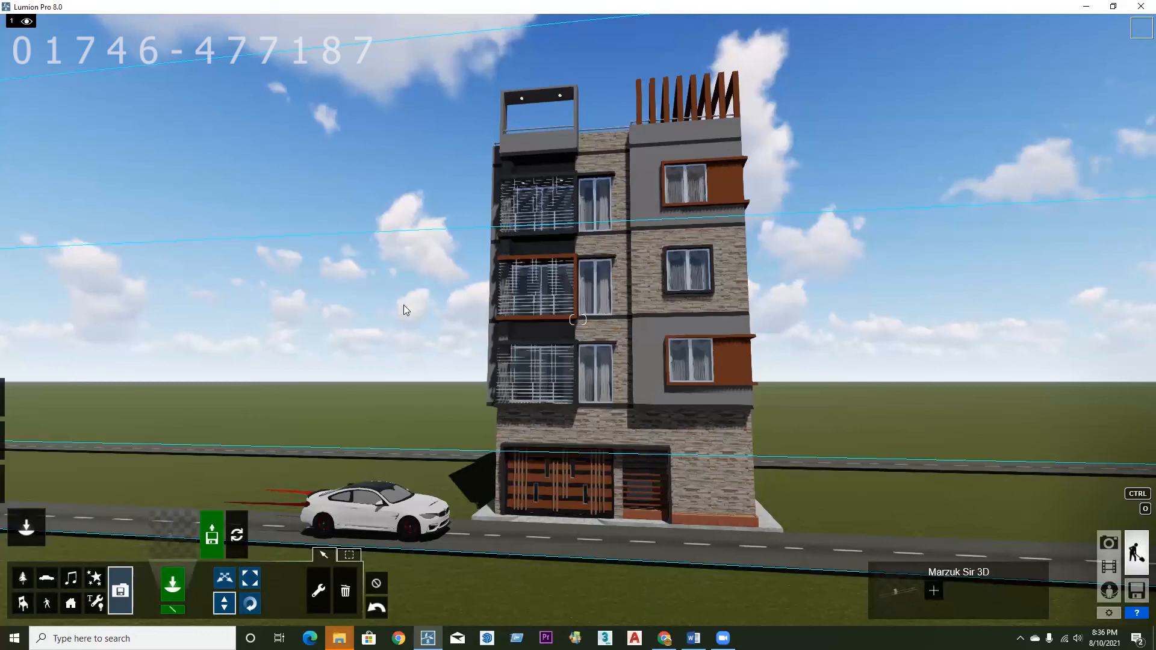
pyautogui.moveTo(573, 277); pyautogui.dragTo(568, 337, button='right')
pyautogui.press('s')
pyautogui.moveTo(802, 167); pyautogui.dragTo(803, 147, button='right')
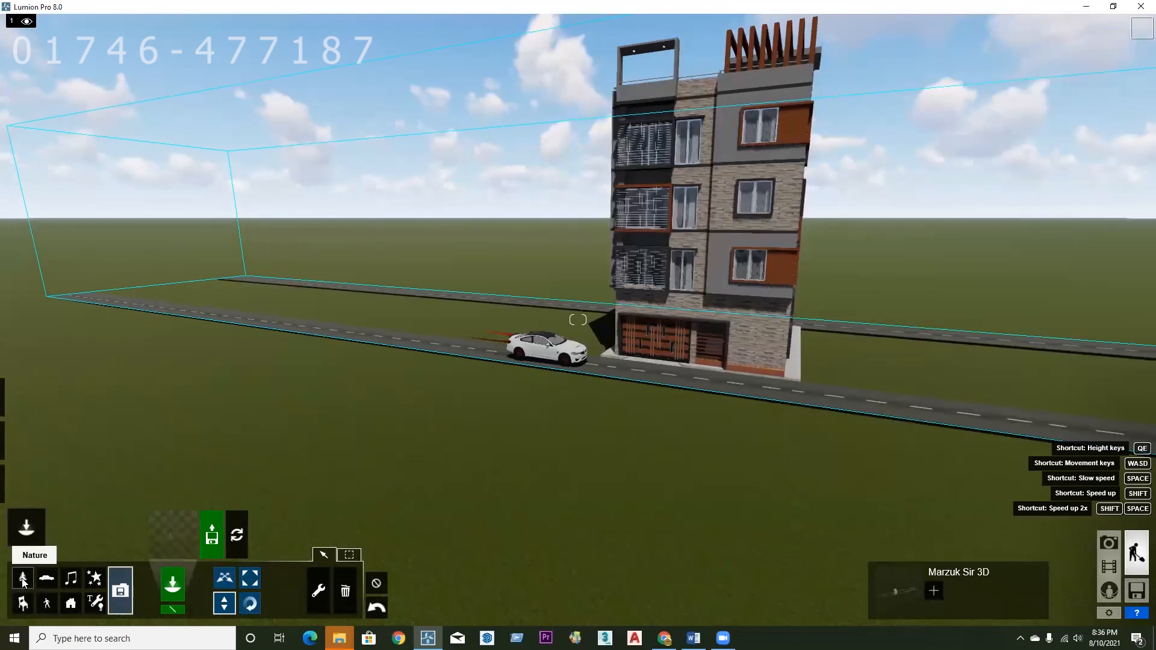
# - Select the people and animals object category and open the Character Library
pyautogui.click(48, 580)
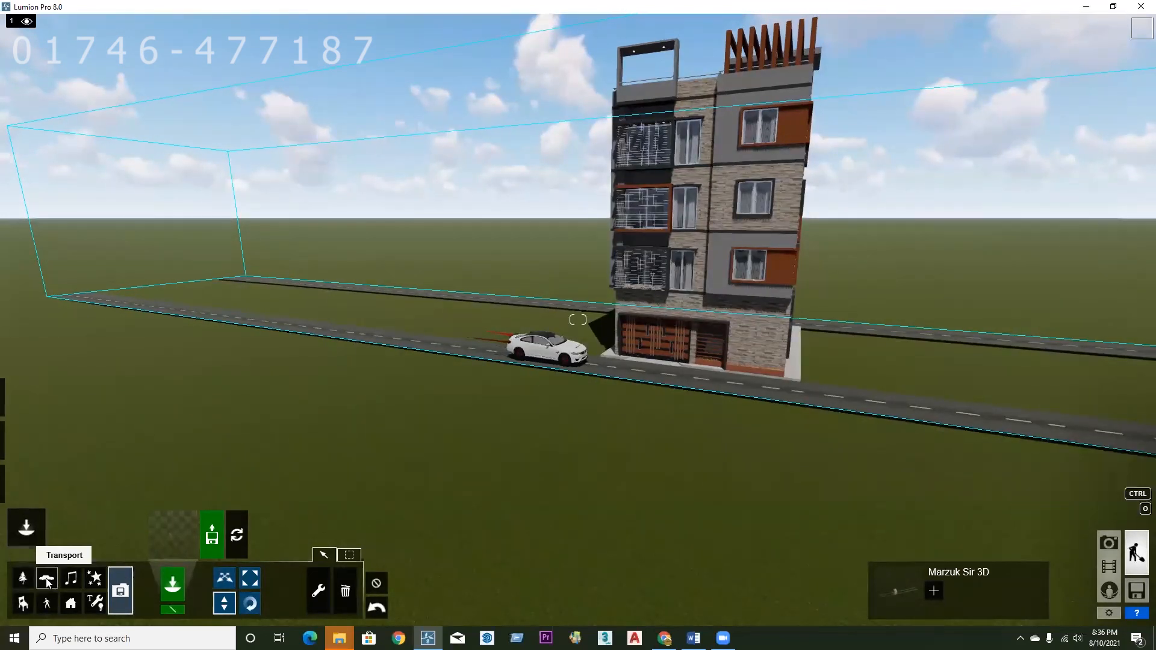
pyautogui.click(71, 579)
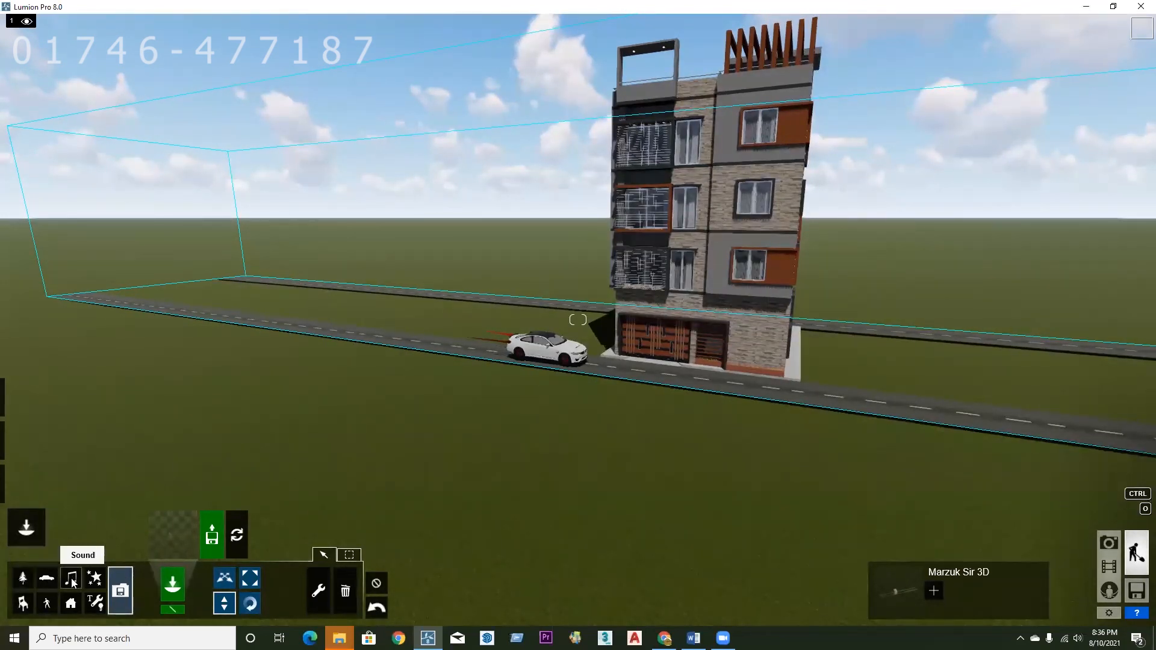
pyautogui.click(23, 603)
pyautogui.click(47, 603)
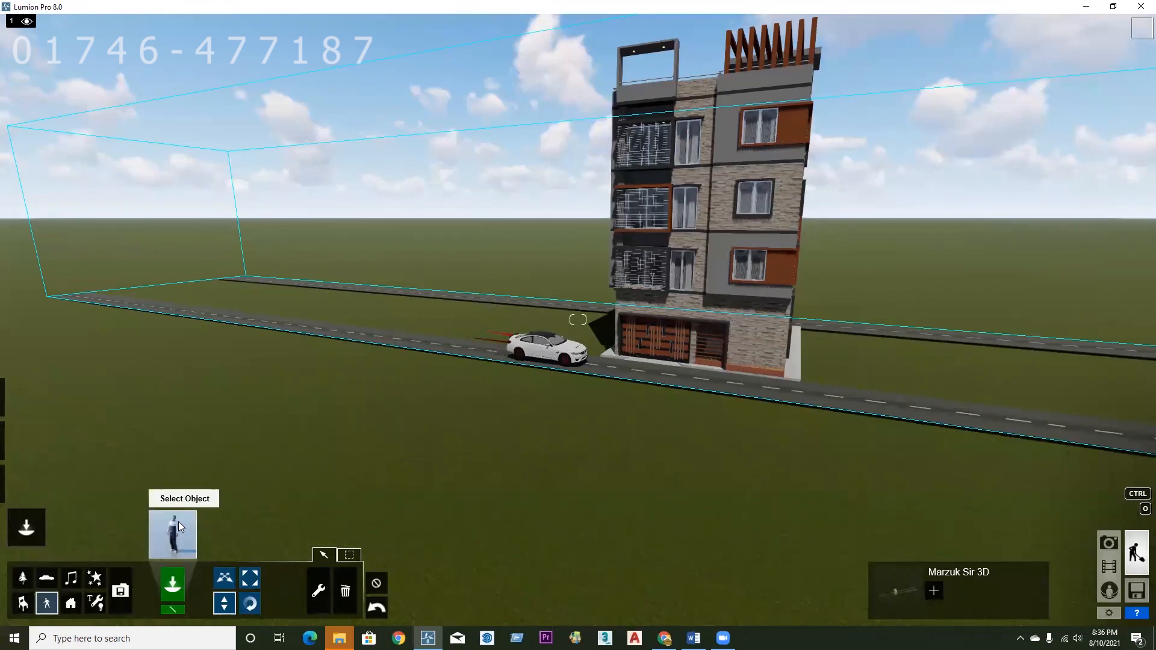
pyautogui.click(173, 531)
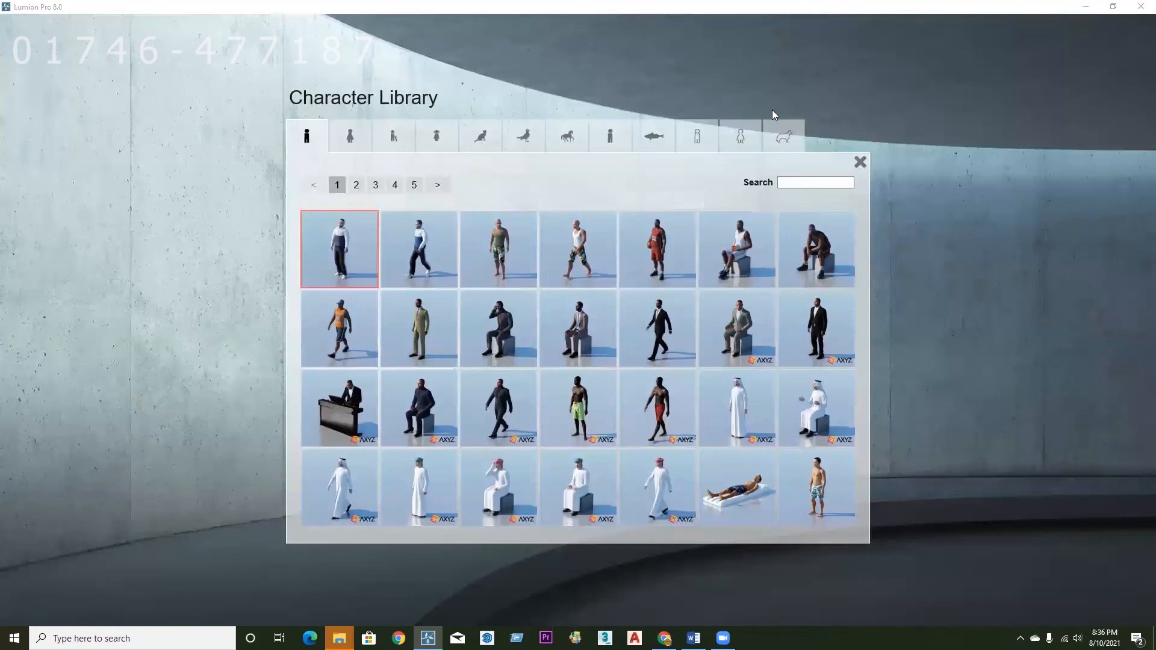
# - Browse the men, women, boys, girls, animal and fish models in the Character Library
pyautogui.click(361, 186)
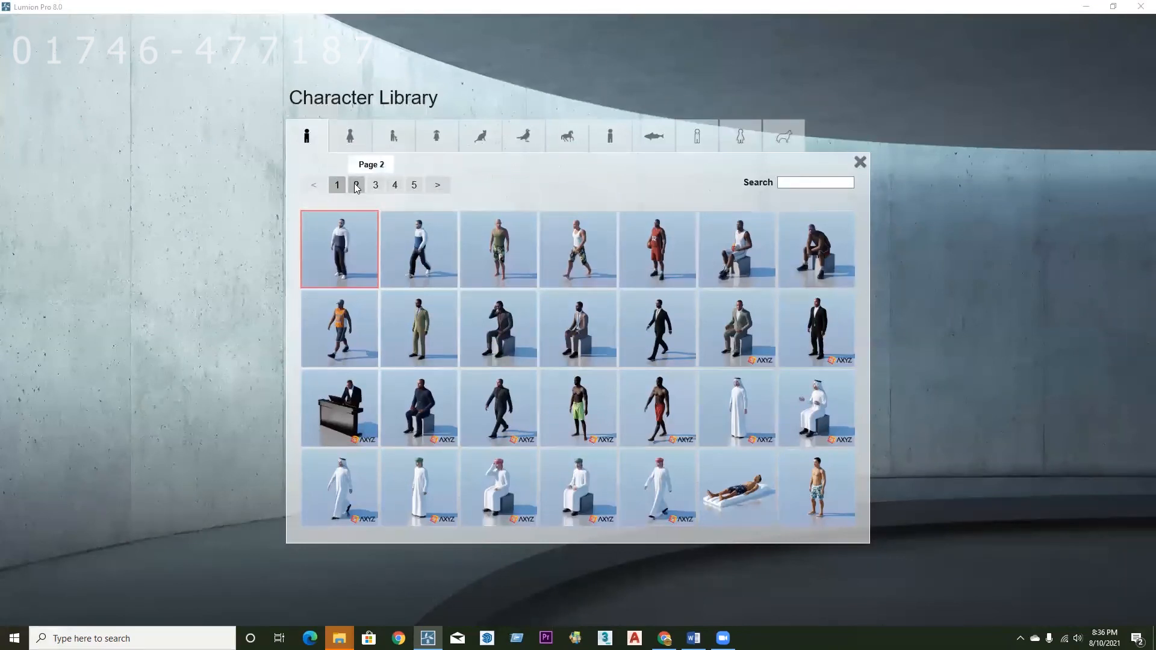
pyautogui.click(373, 186)
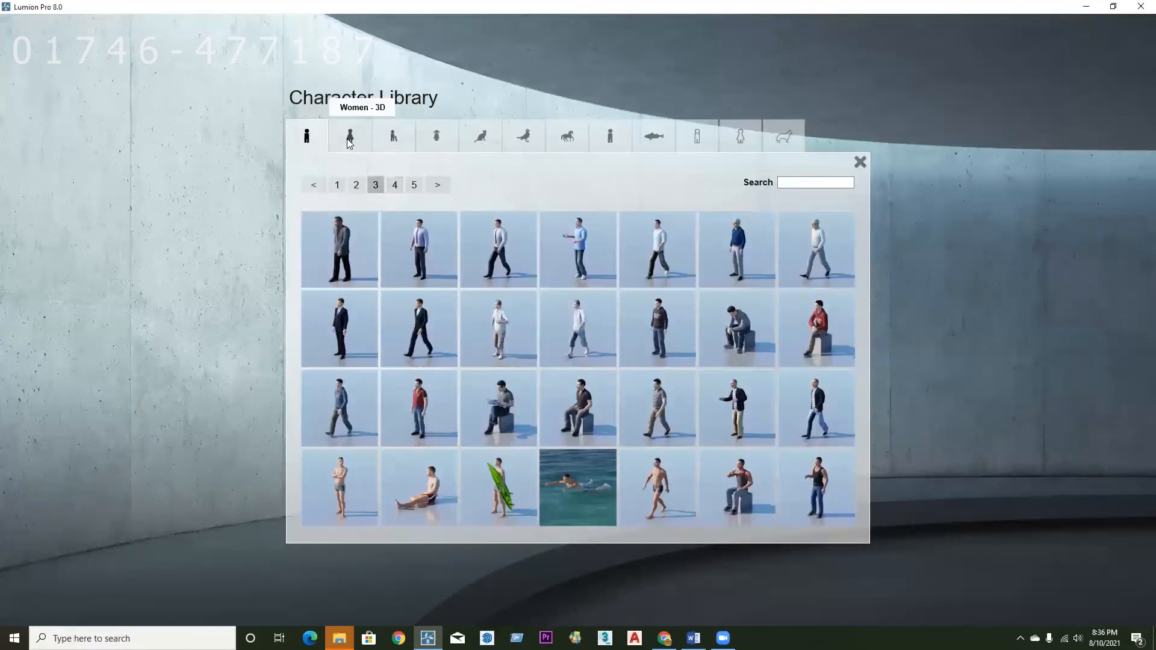
pyautogui.click(369, 138)
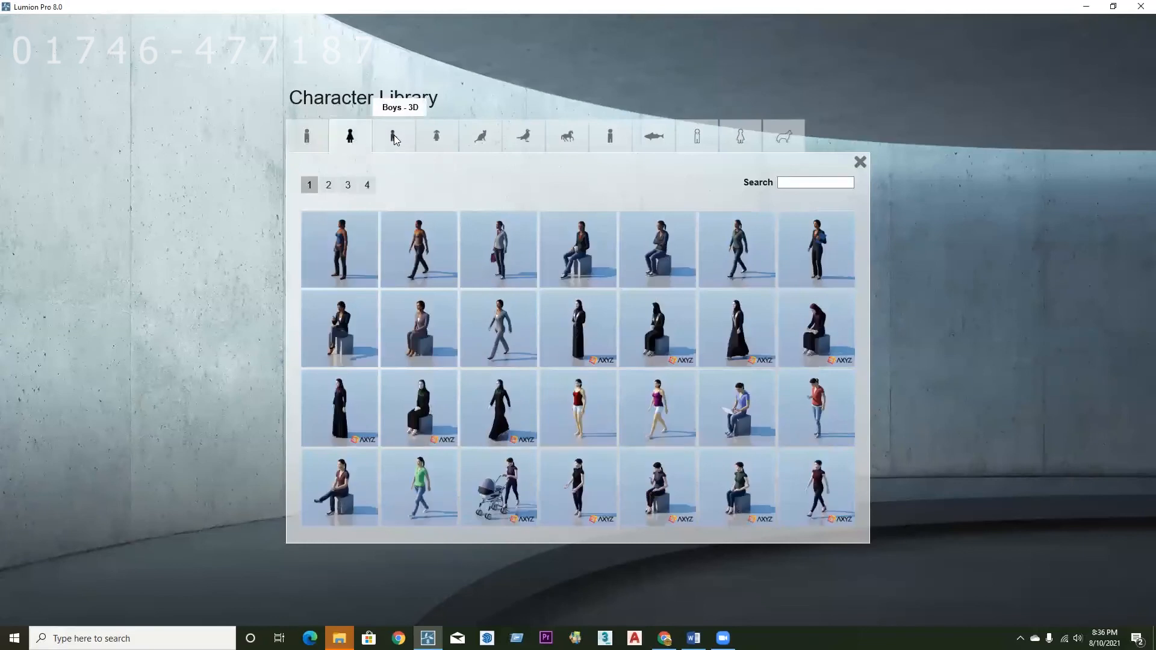
pyautogui.click(394, 135)
pyautogui.click(432, 140)
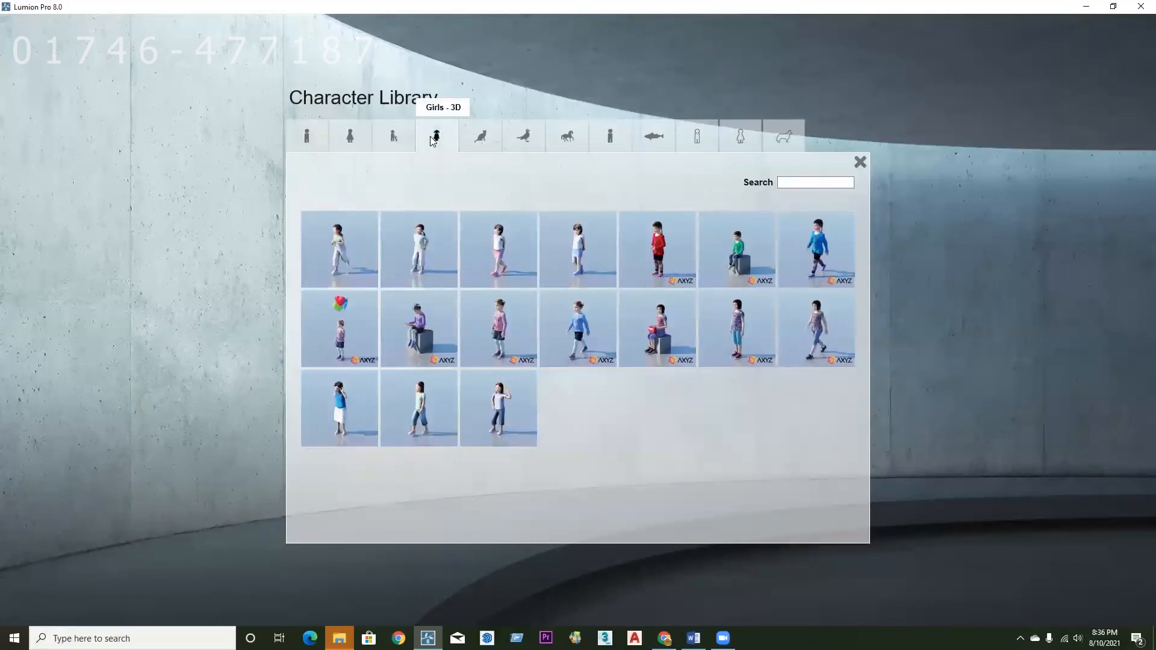
pyautogui.click(495, 135)
pyautogui.click(655, 136)
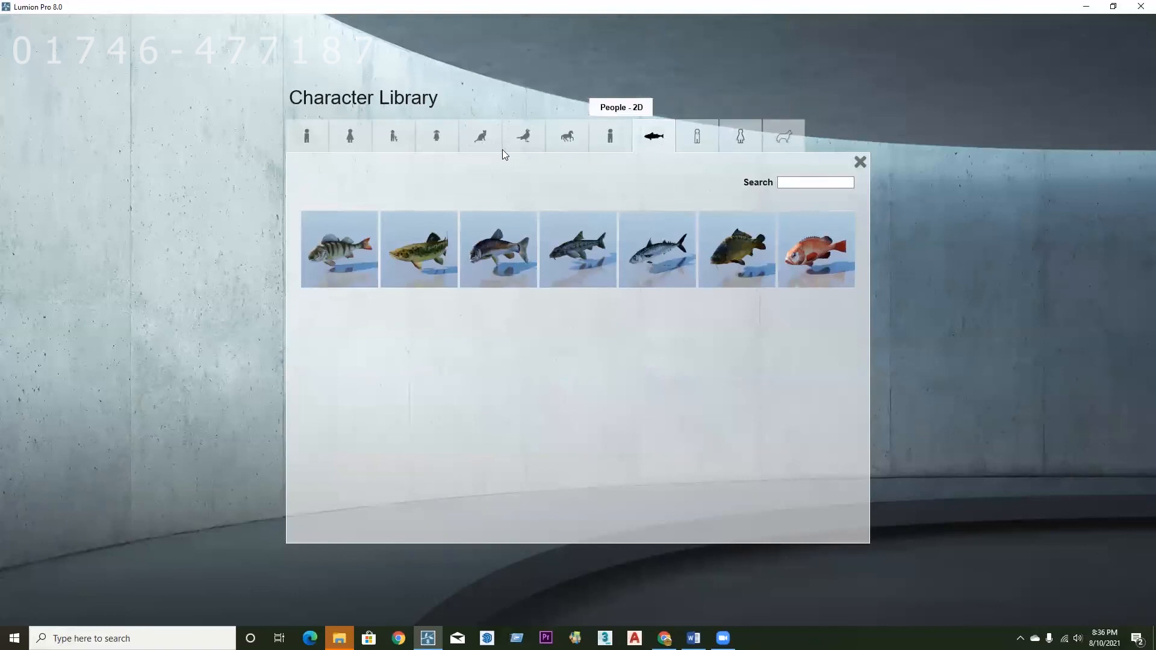
pyautogui.click(310, 138)
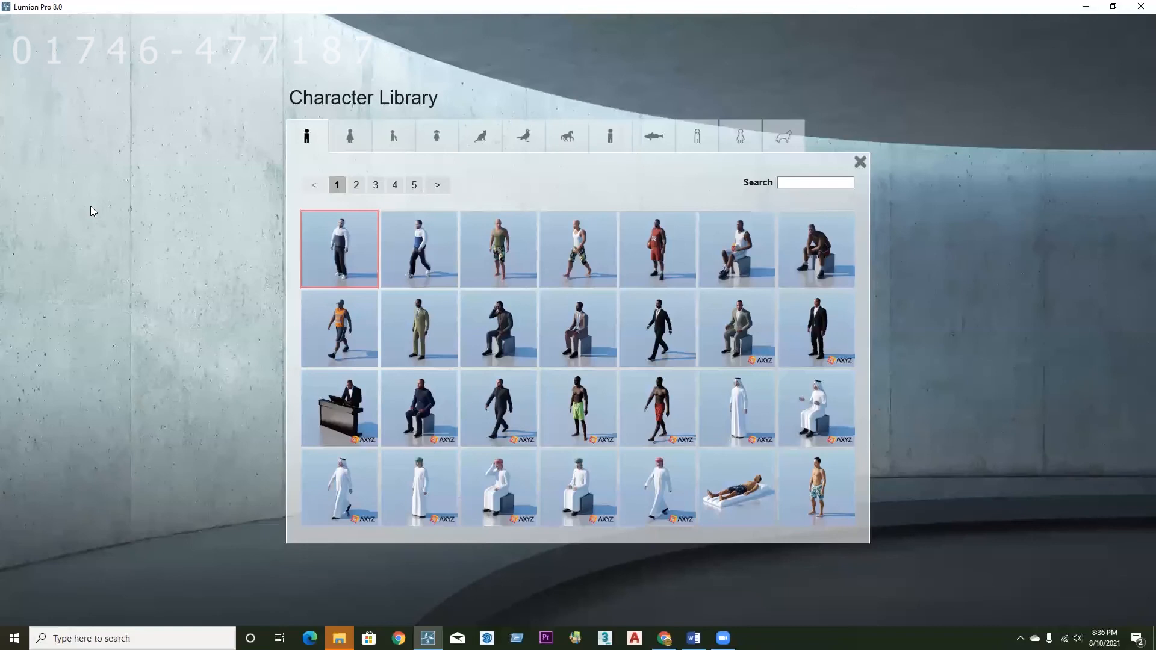
# - Look through the 3D women, boys and girls and choose the girl holding balloons for placement
pyautogui.click(395, 137)
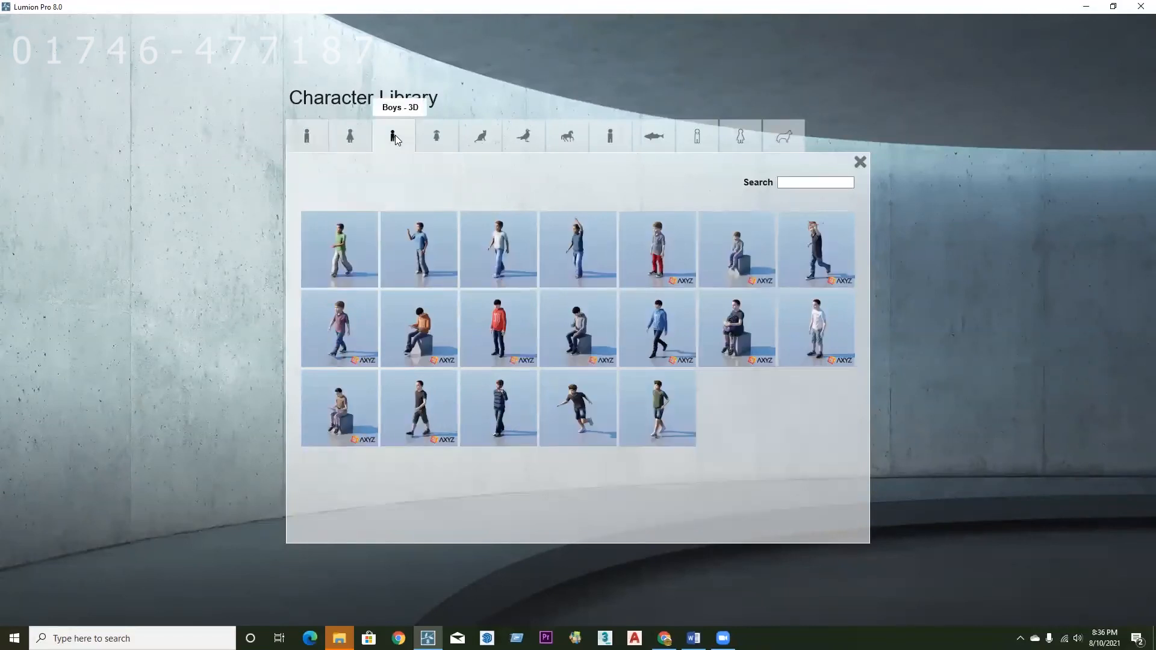
pyautogui.click(350, 138)
pyautogui.click(329, 185)
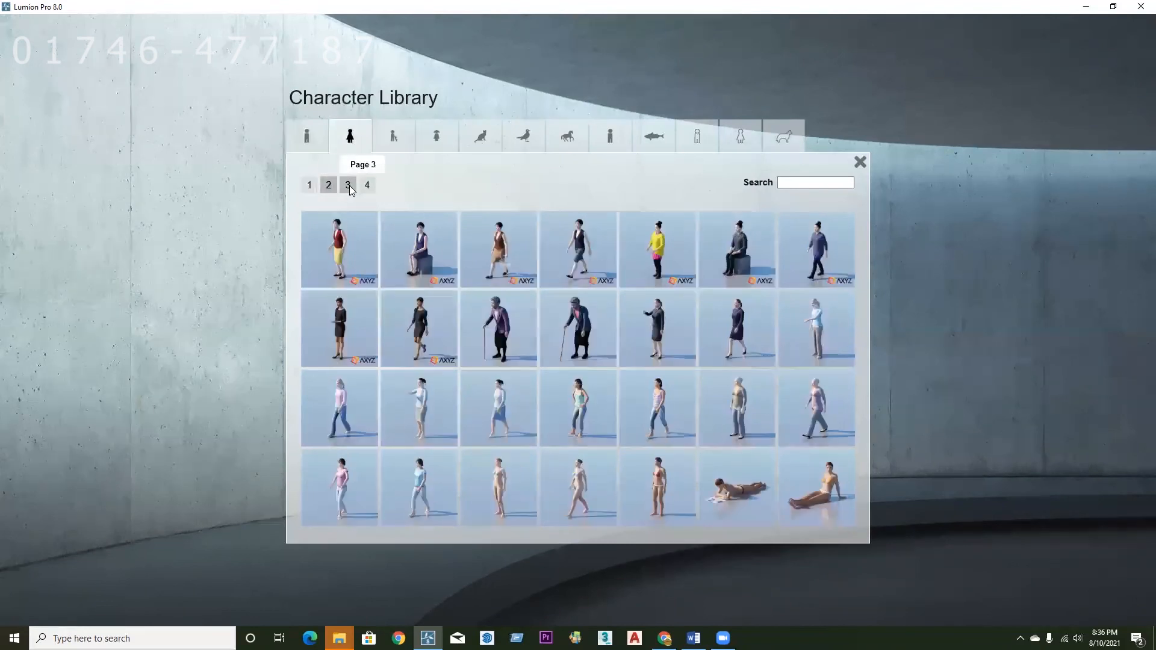
pyautogui.click(349, 186)
pyautogui.click(394, 136)
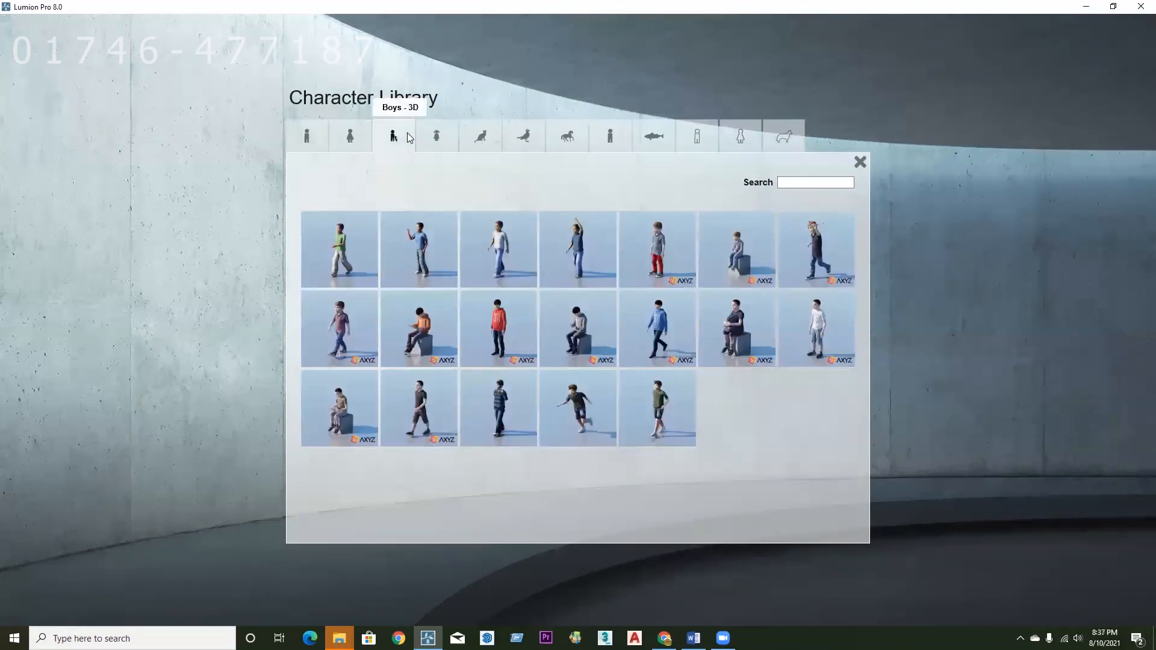
pyautogui.click(437, 136)
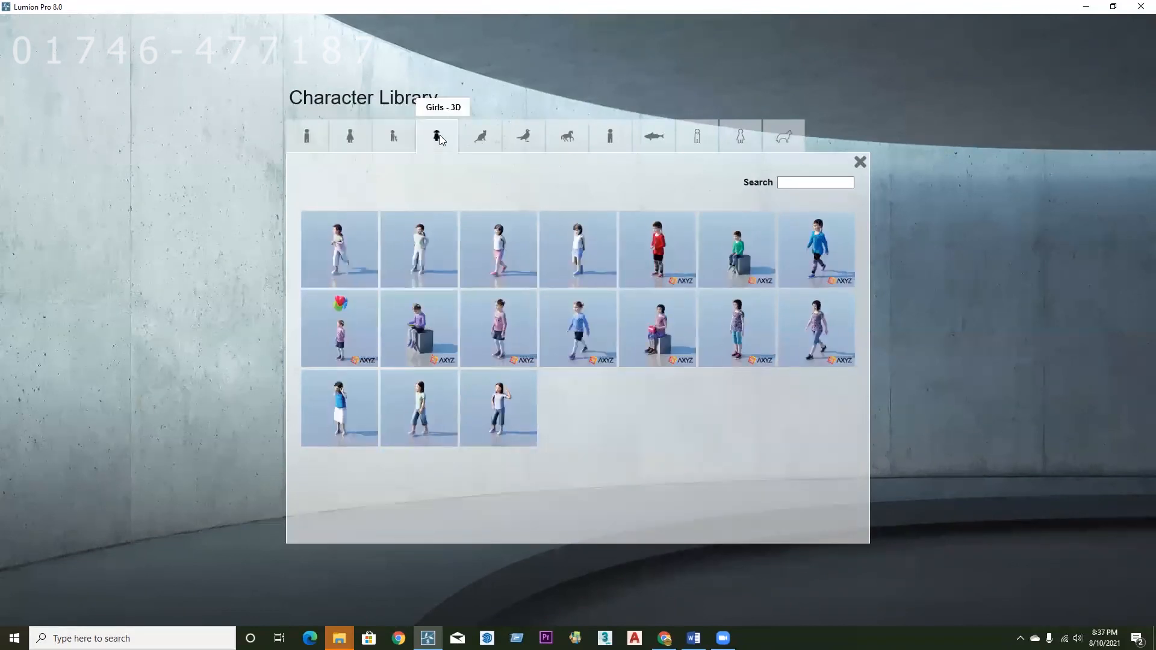
pyautogui.click(341, 340)
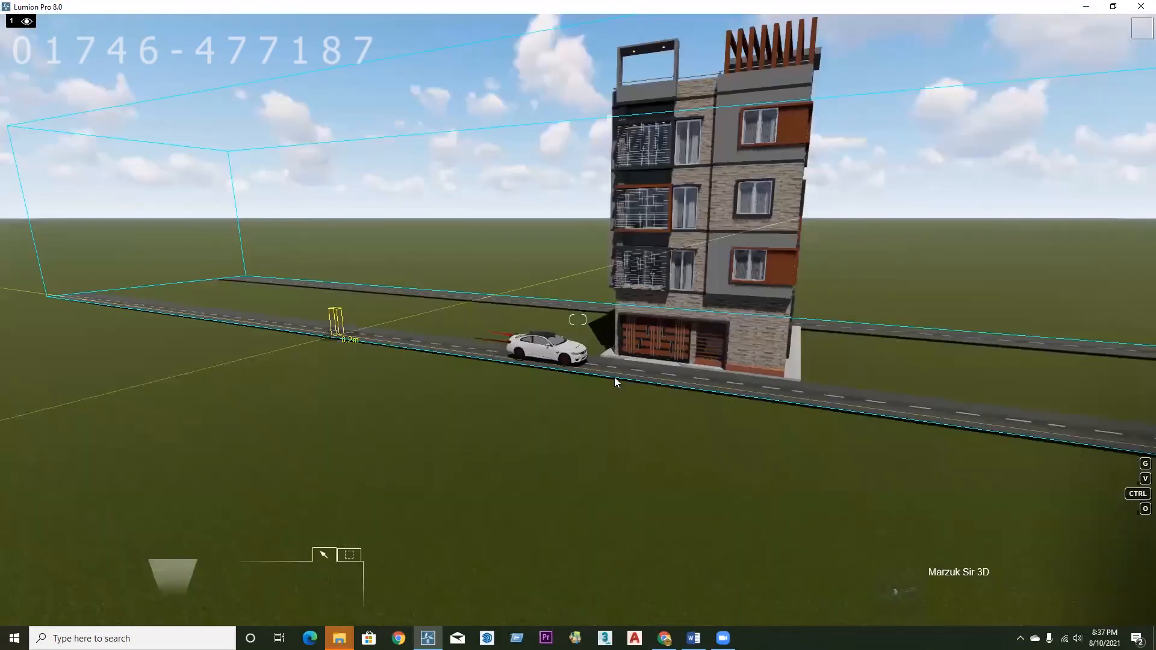
# - Place the girl with balloons on the road in front of the building's entrance gate
pyautogui.press('w')
pyautogui.press('w')
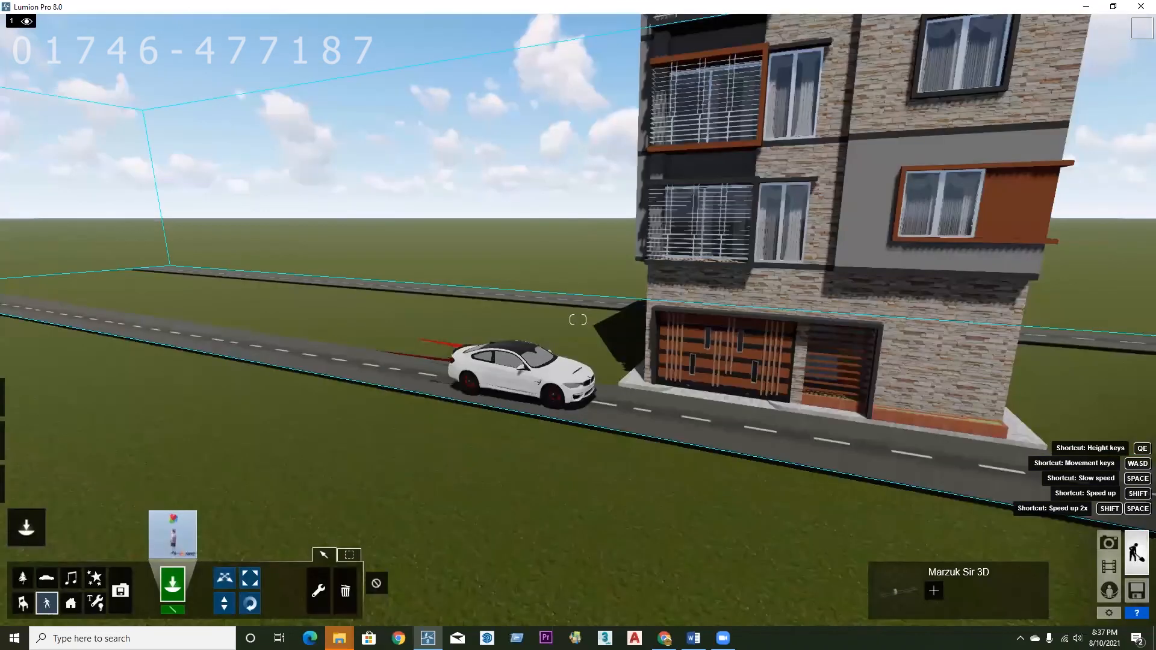
pyautogui.press('w')
pyautogui.moveTo(697, 387)
pyautogui.mouseDown(button='right')
pyautogui.moveTo(684, 383)
pyautogui.moveTo(681, 404)
pyautogui.mouseUp(button='right')
pyautogui.press('w')
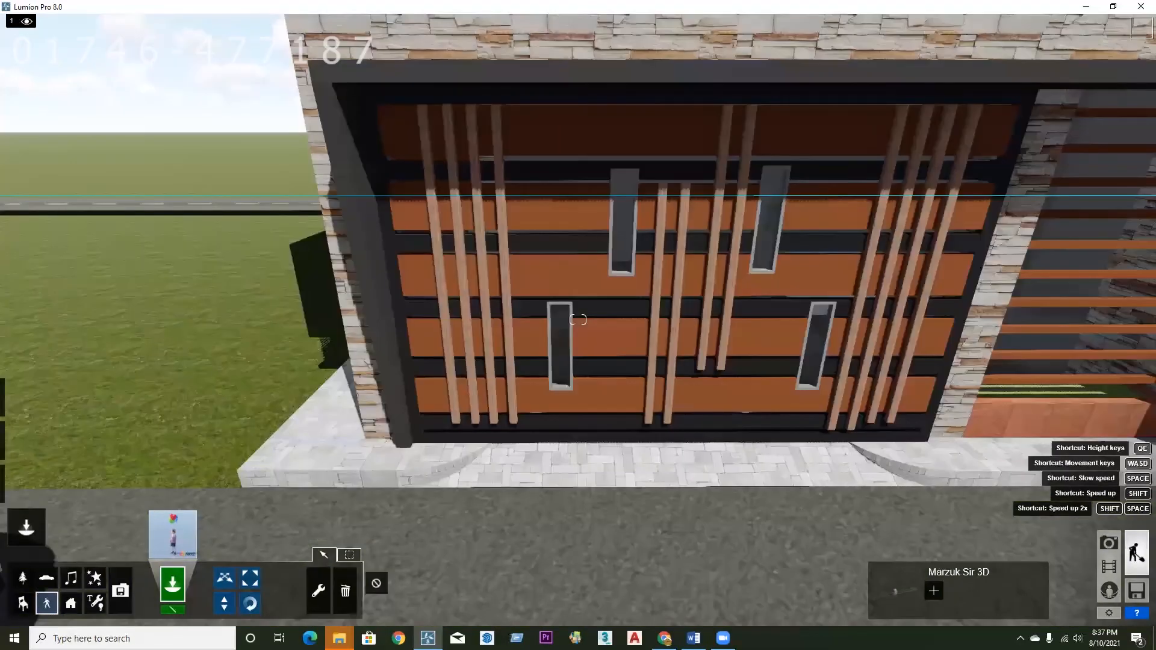
pyautogui.press('s')
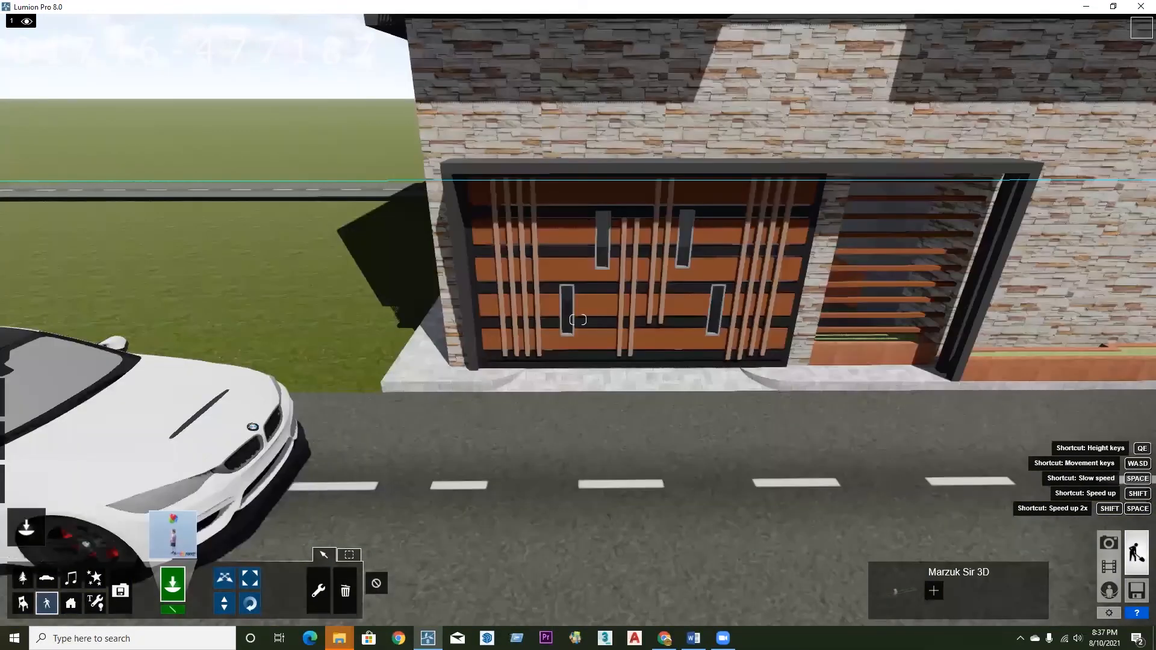
pyautogui.press('s')
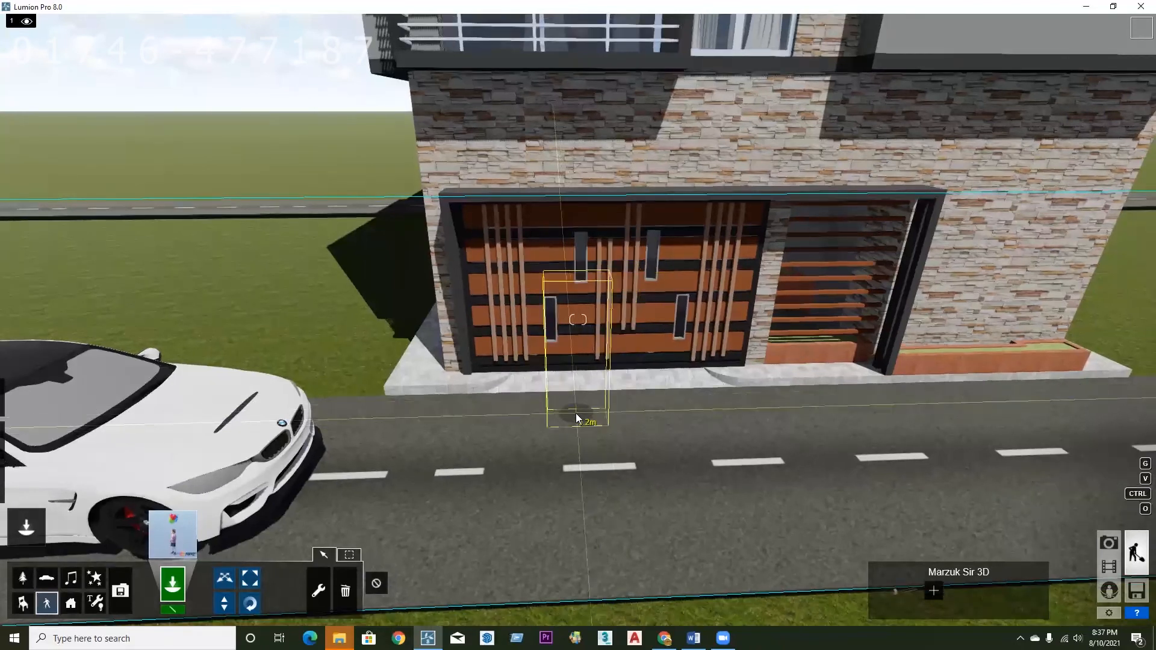
pyautogui.click(582, 416)
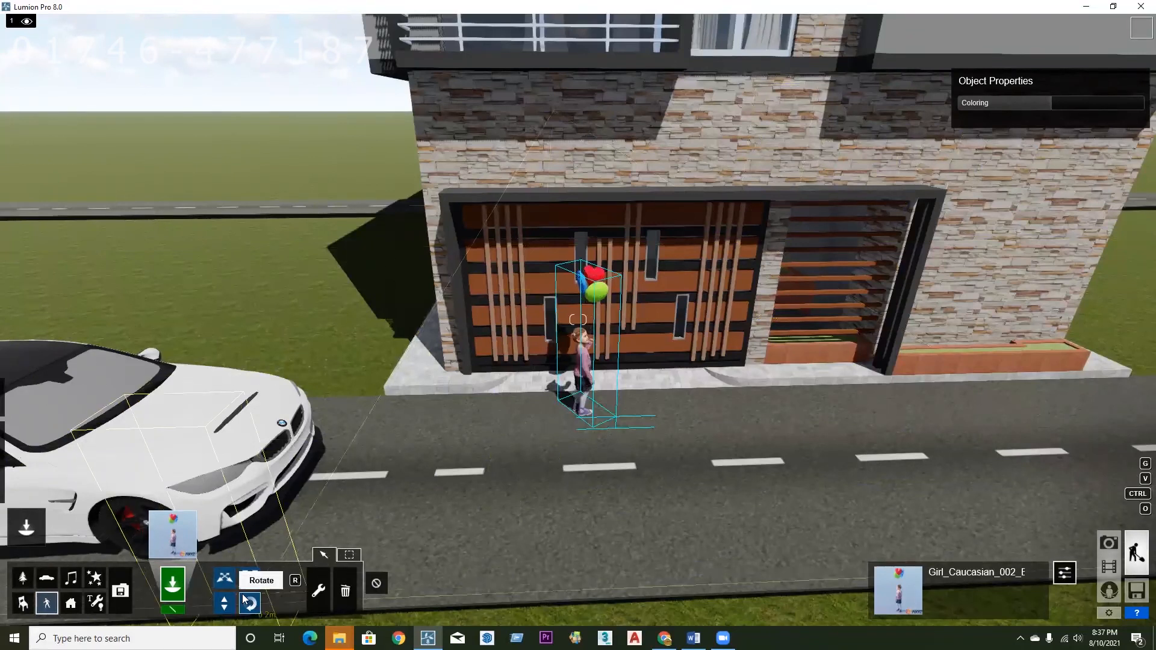
# - Move the girl along the road edge toward the parked car, in front of the gate's near-car end
pyautogui.click(226, 581)
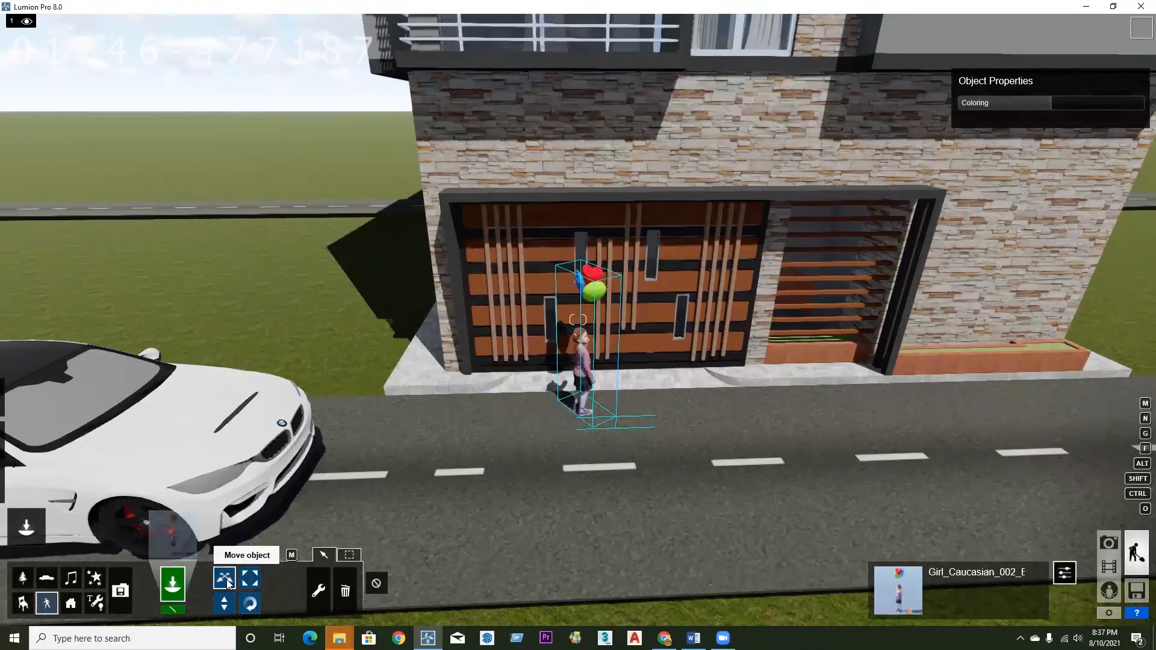
pyautogui.click(580, 413)
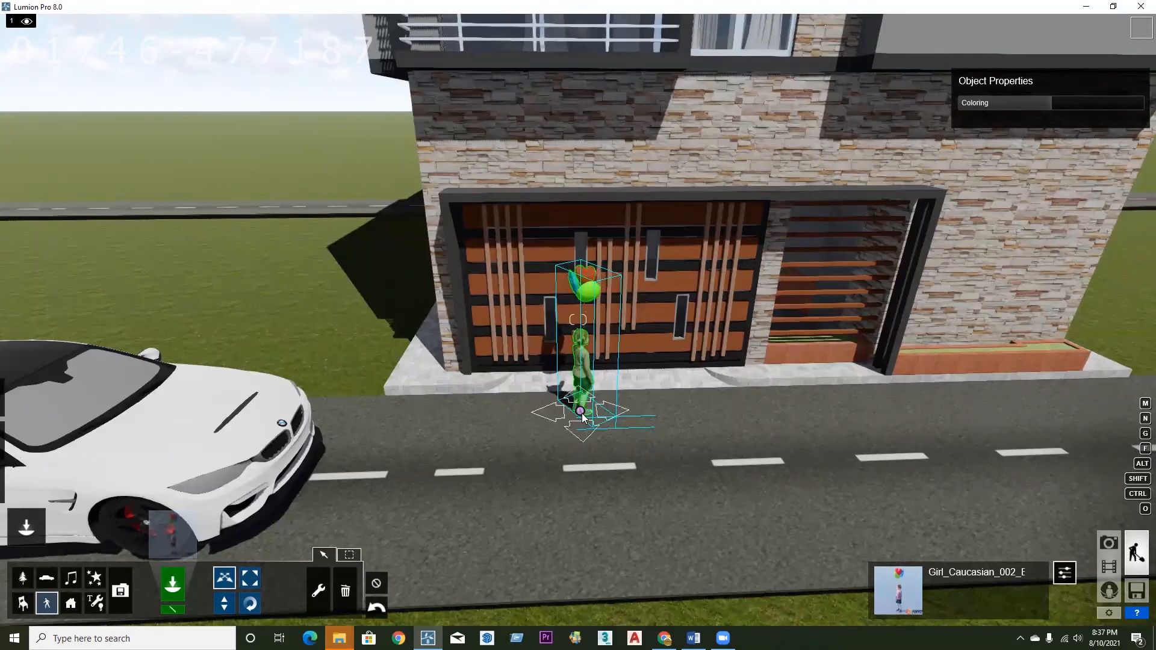
pyautogui.moveTo(590, 429); pyautogui.dragTo(530, 410)
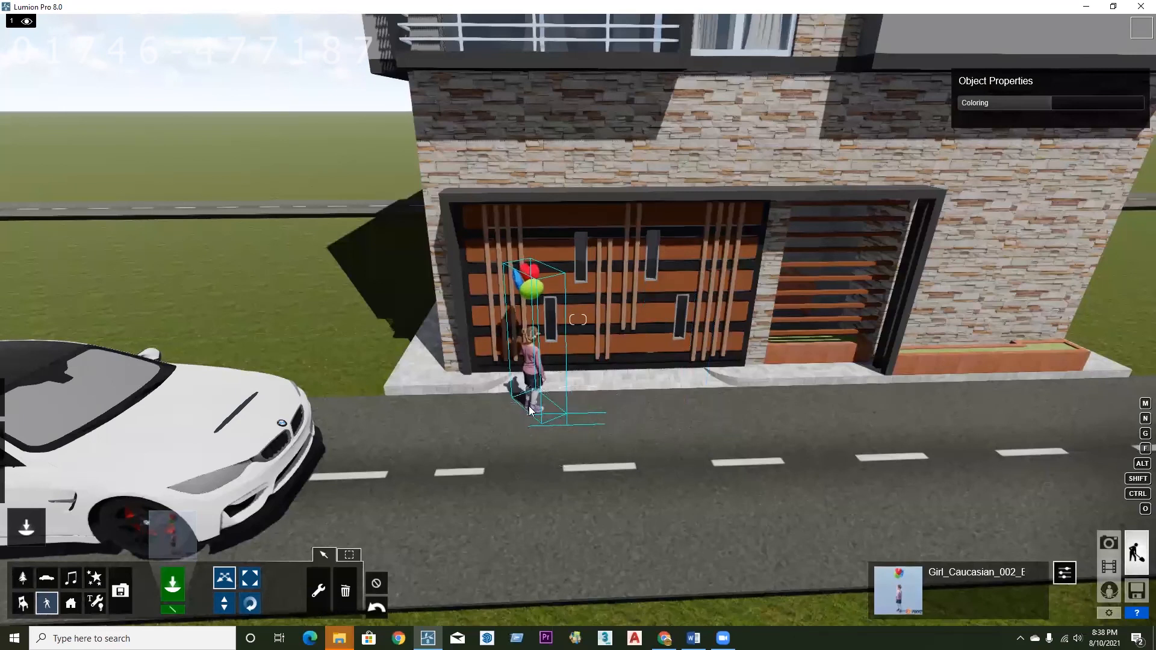
# - Rotate the girl with balloons so that she faces the road with her back to the gate
pyautogui.click(251, 605)
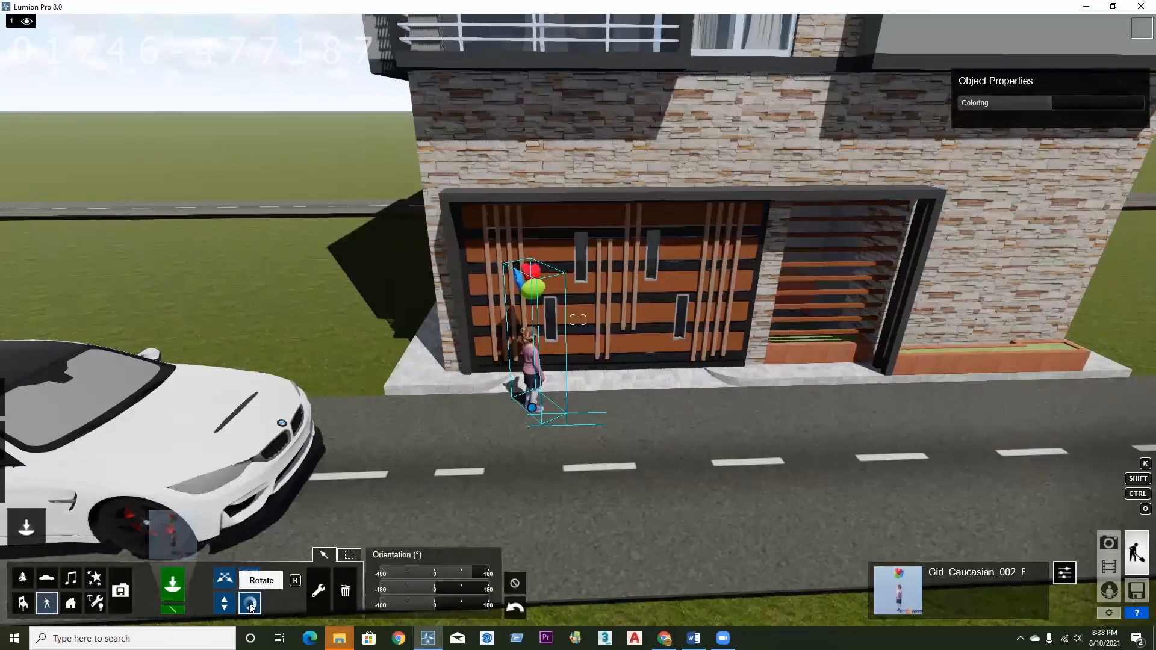
pyautogui.moveTo(533, 411)
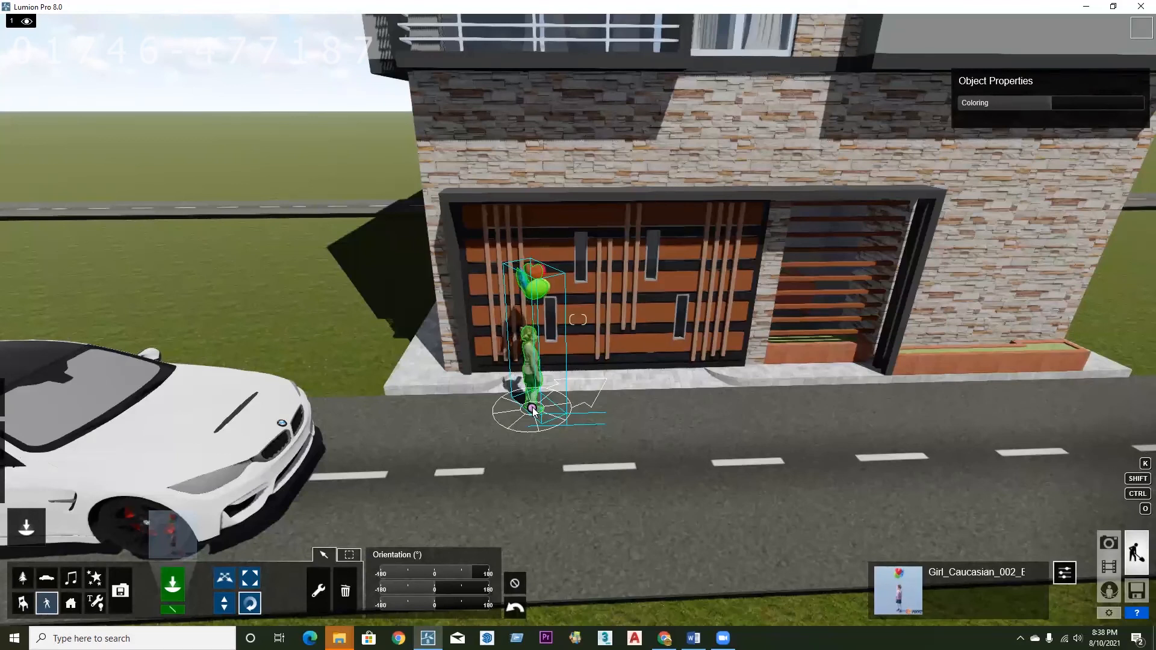
pyautogui.moveTo(533, 411); pyautogui.dragTo(523, 509)
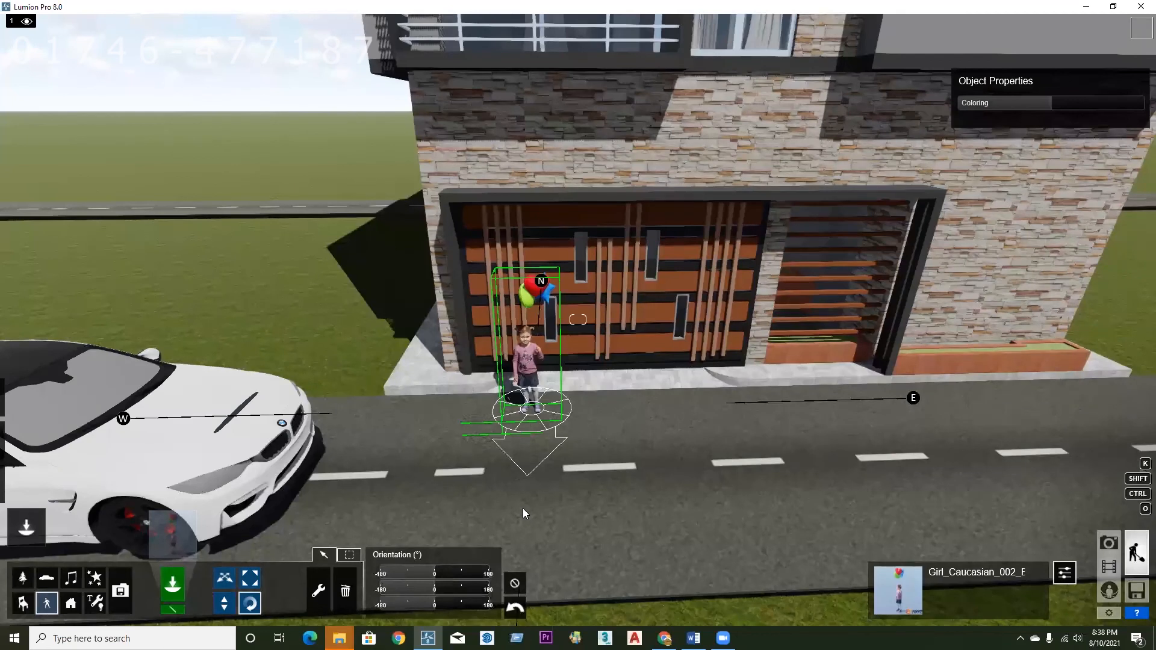
pyautogui.moveTo(522, 509); pyautogui.dragTo(521, 485)
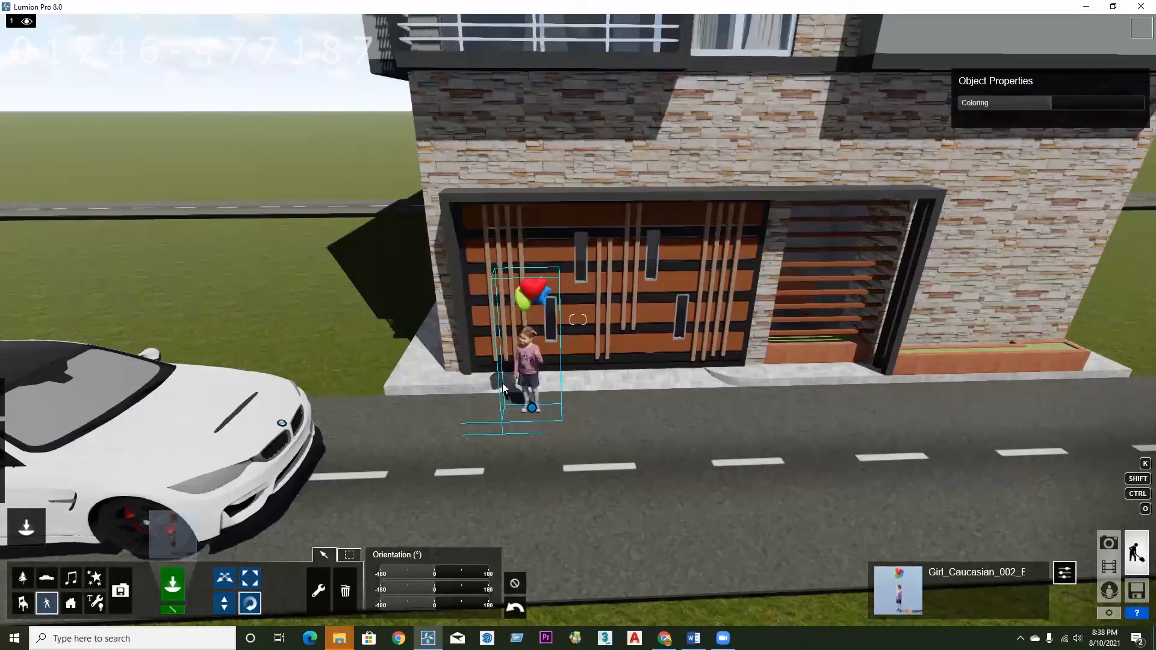
# - Delete the girl with balloons using the Trash object tool, with the people and animals category active
pyautogui.moveTo(502, 383); pyautogui.dragTo(502, 383, button='right')
pyautogui.scroll(4, 501, 383)
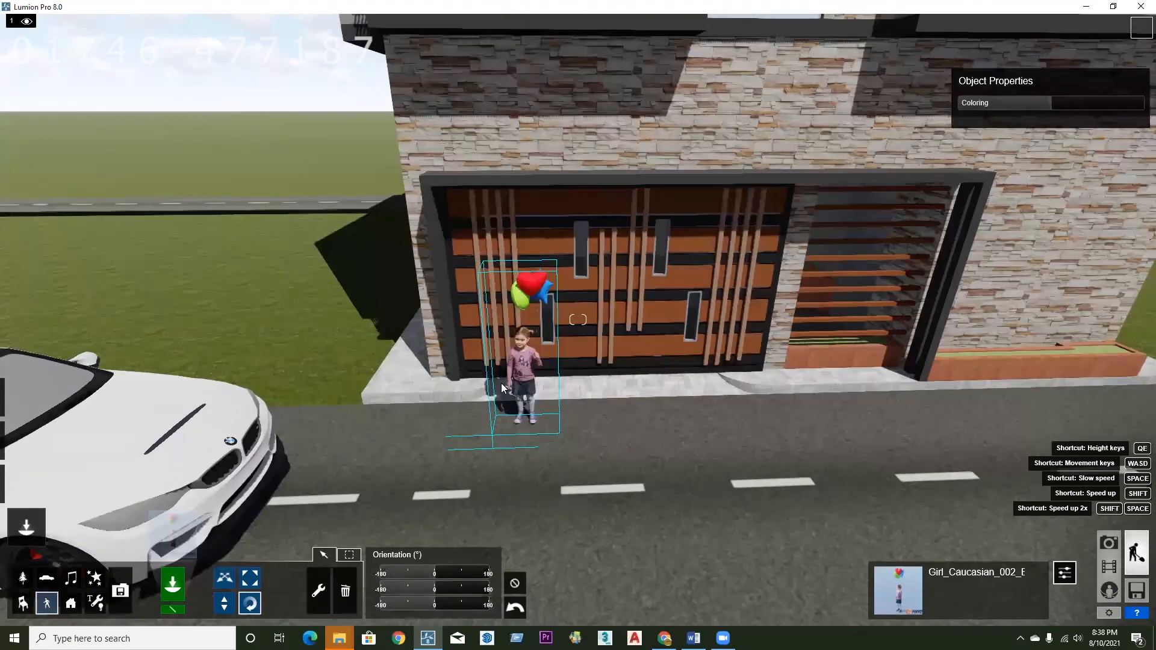
pyautogui.scroll(4, 501, 383)
pyautogui.moveTo(502, 383)
pyautogui.mouseDown(button='right')
pyautogui.moveTo(485, 393)
pyautogui.moveTo(497, 383)
pyautogui.mouseUp(button='right')
pyautogui.scroll(2, 497, 383)
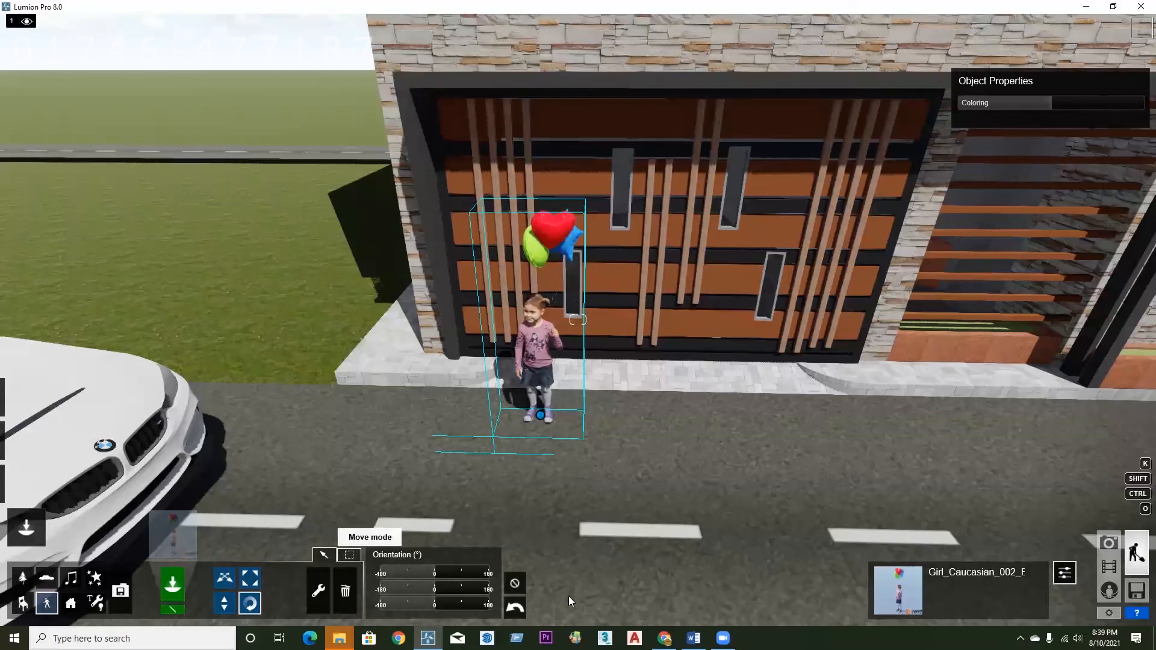
pyautogui.click(346, 594)
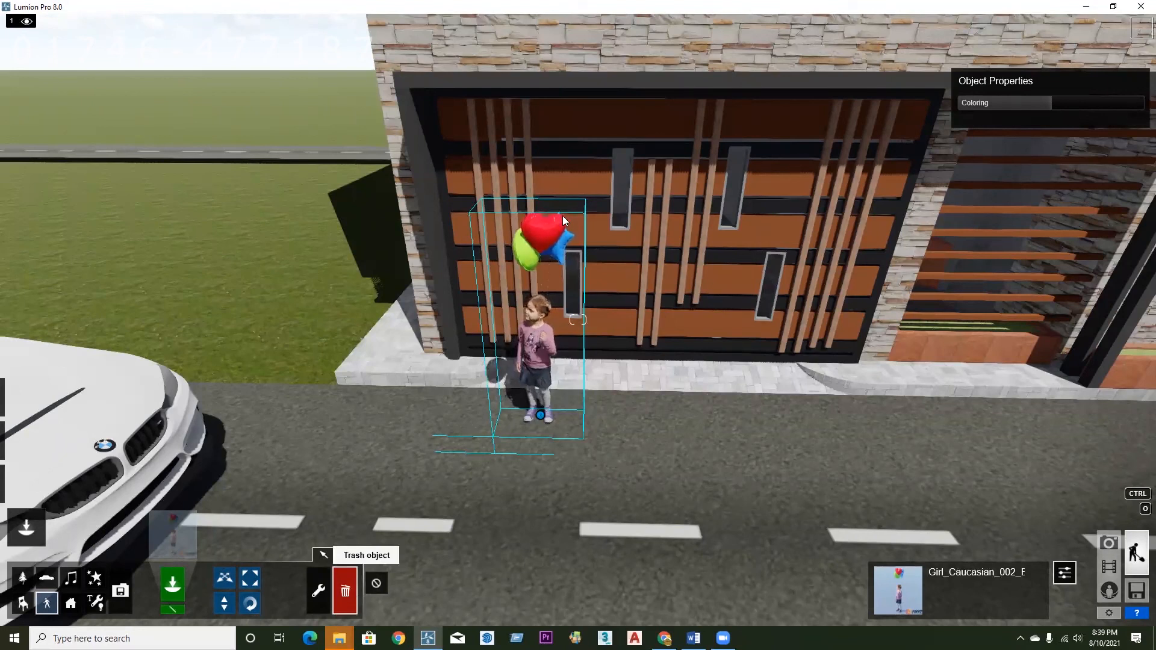
pyautogui.scroll(-2, 429, 351)
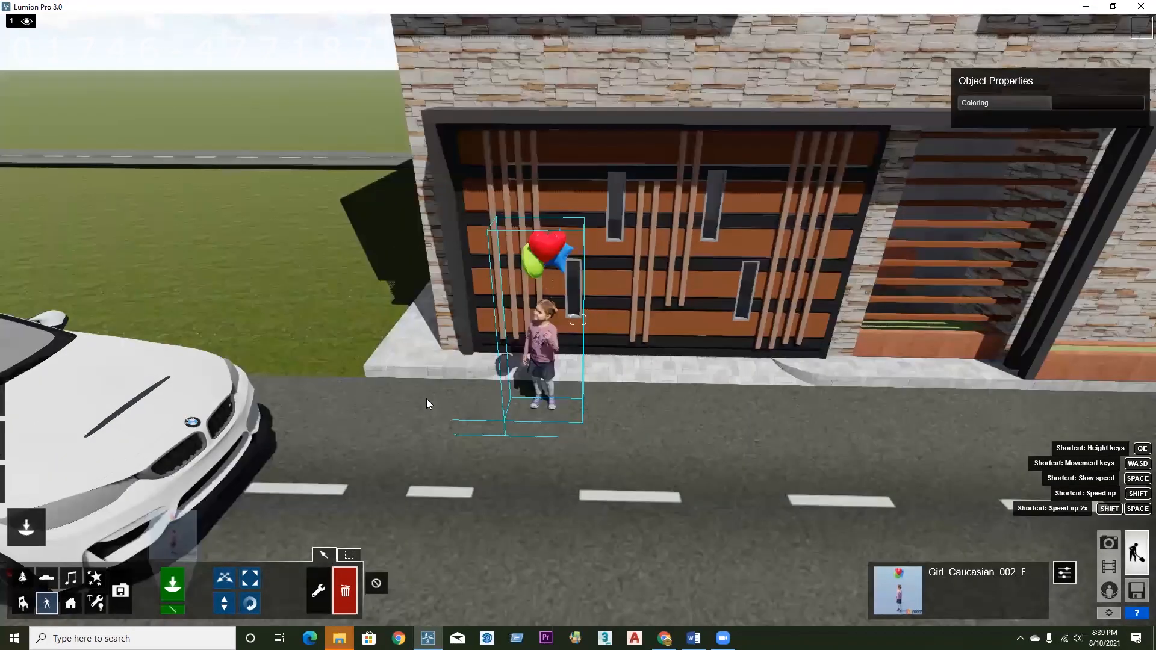
pyautogui.scroll(-3, 425, 398)
pyautogui.moveTo(426, 393); pyautogui.dragTo(414, 362, button='right')
pyautogui.moveTo(24, 527)
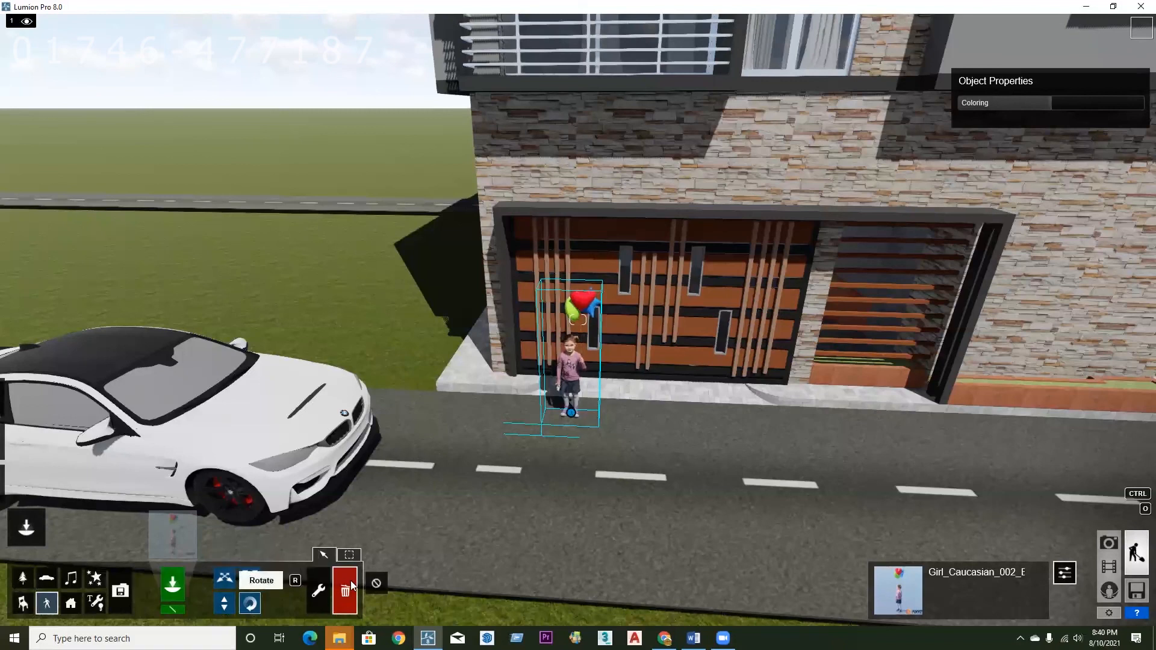
pyautogui.click(22, 580)
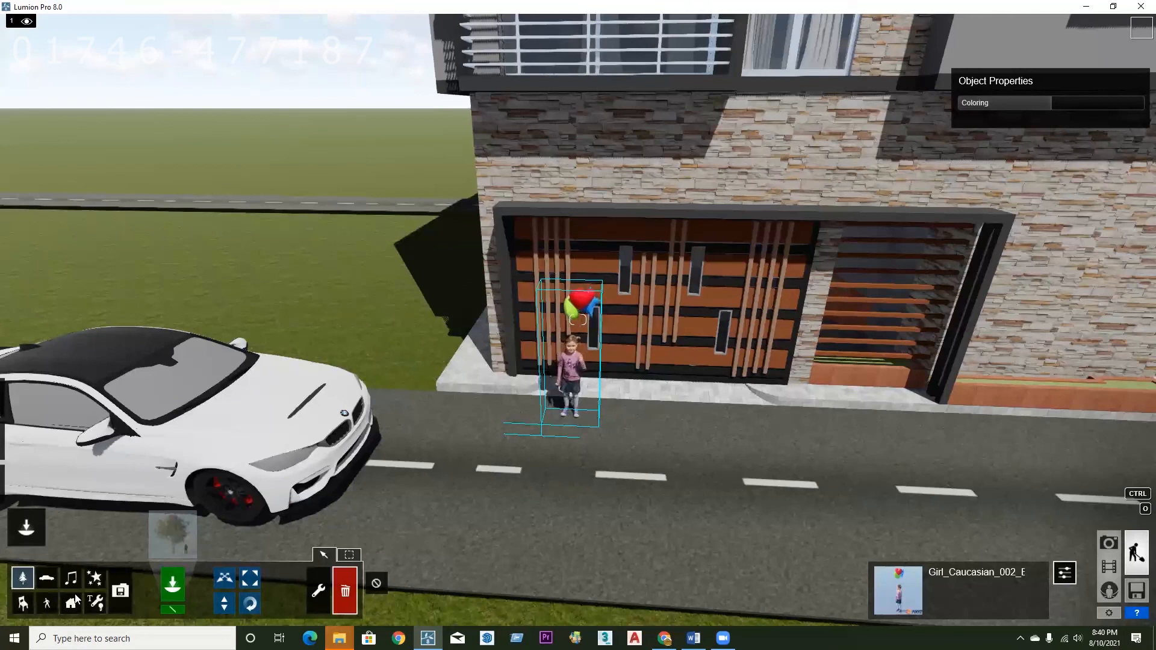
pyautogui.click(48, 605)
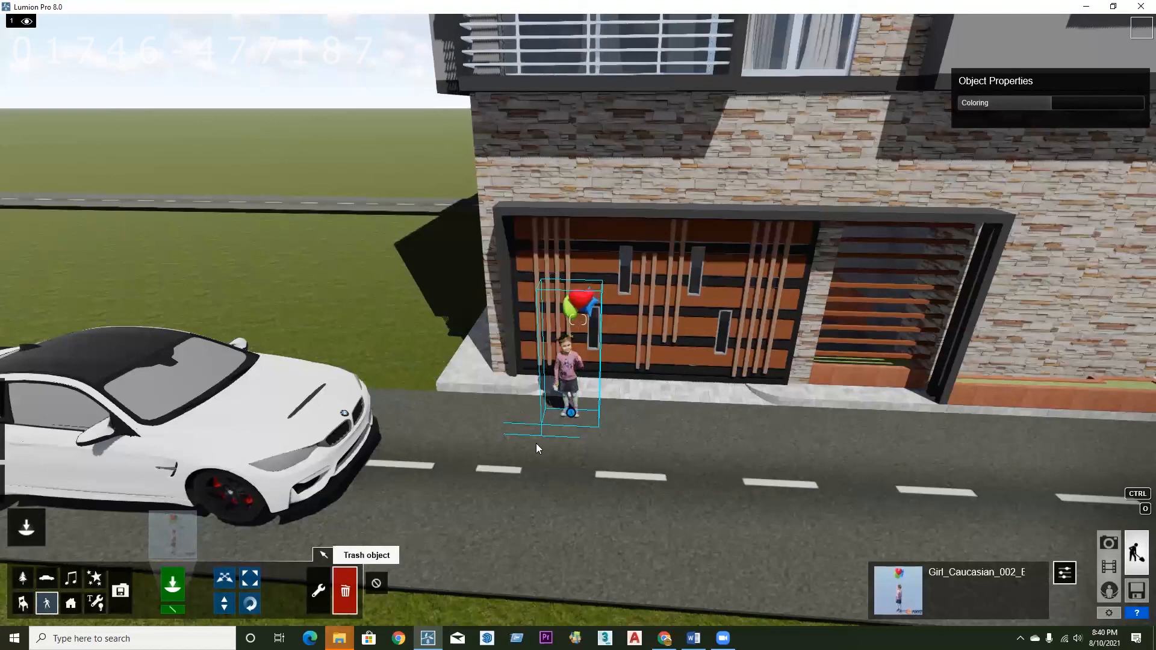
pyautogui.click(571, 413)
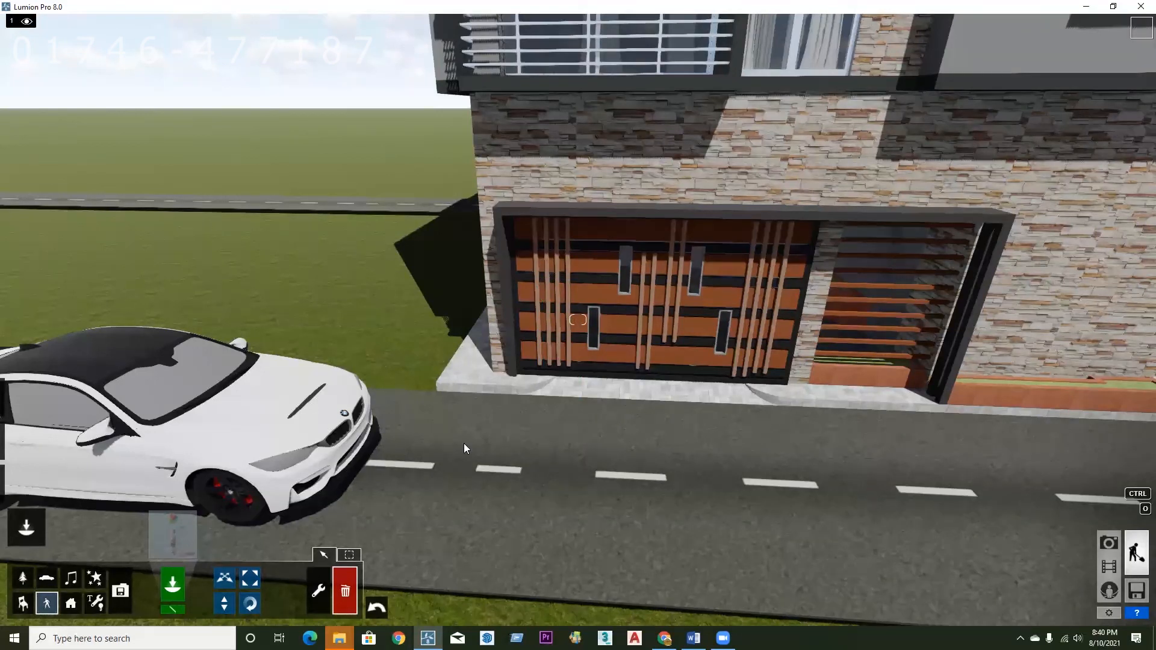
# - Undo the girl's deletion, then delete her and undo the deletion once more
pyautogui.click(375, 606)
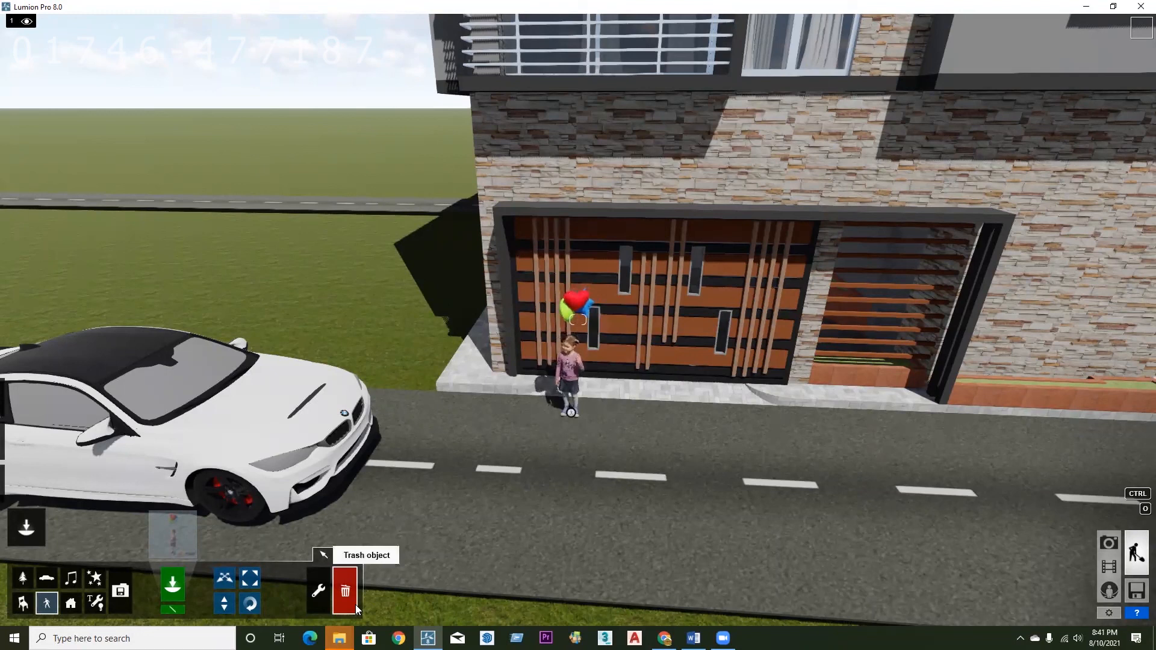
pyautogui.click(572, 413)
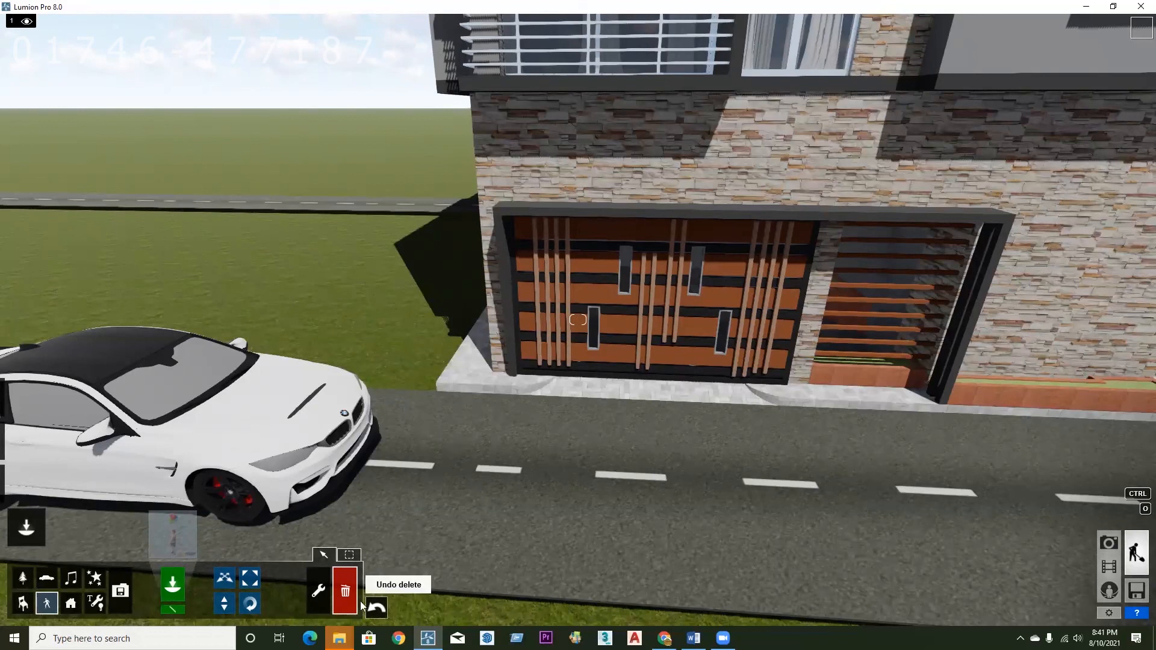
pyautogui.click(376, 607)
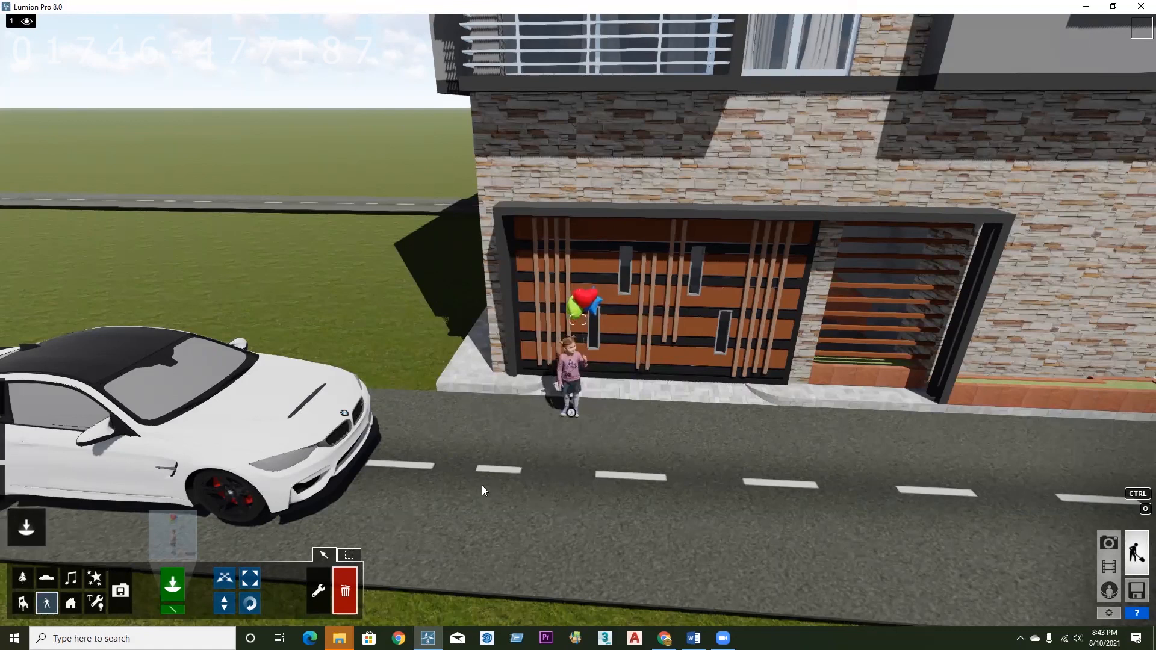
# - Select the Trash object tool with the girl, the car and the lower facade in view
pyautogui.press('s')
pyautogui.moveTo(492, 464); pyautogui.dragTo(480, 392, button='right')
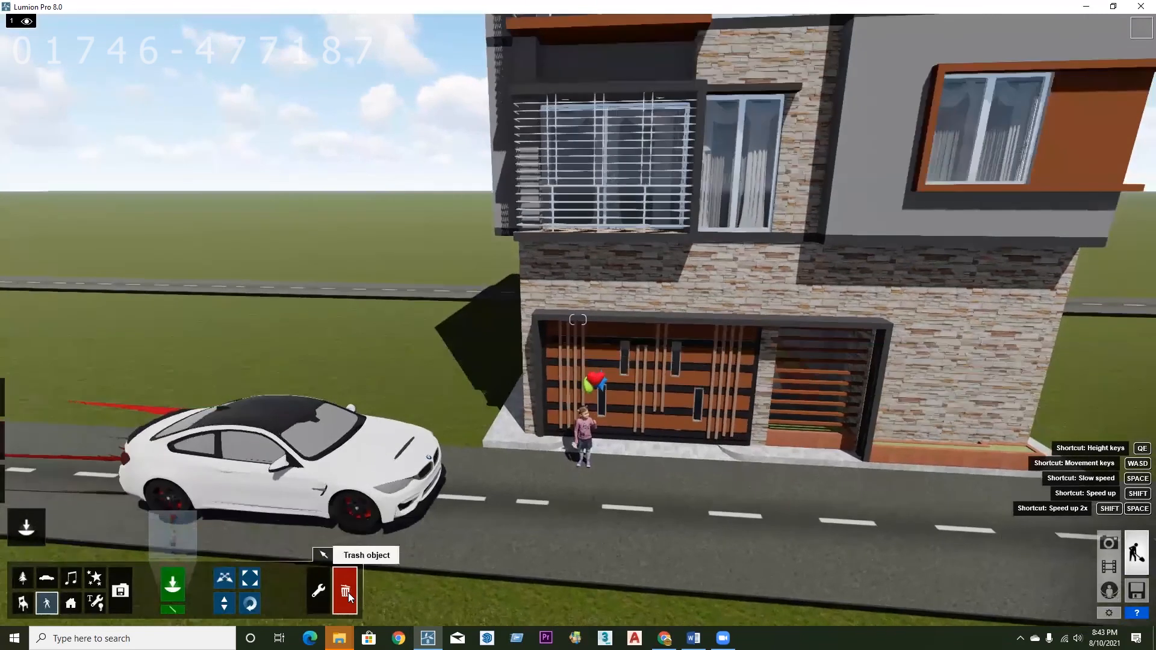
pyautogui.click(345, 592)
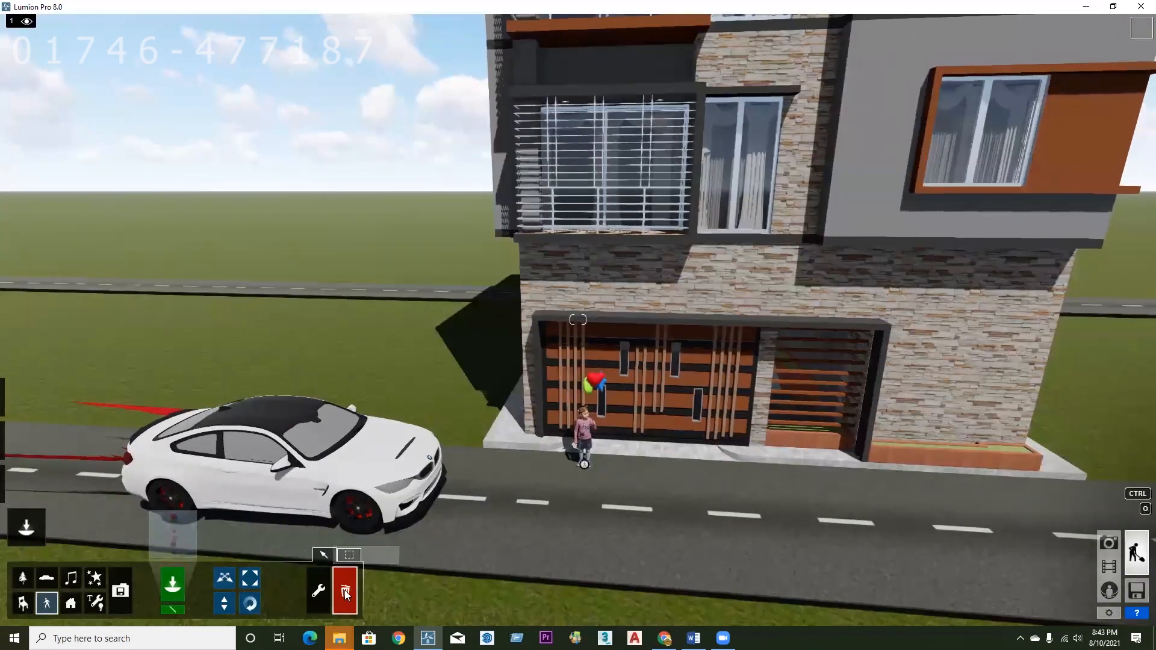